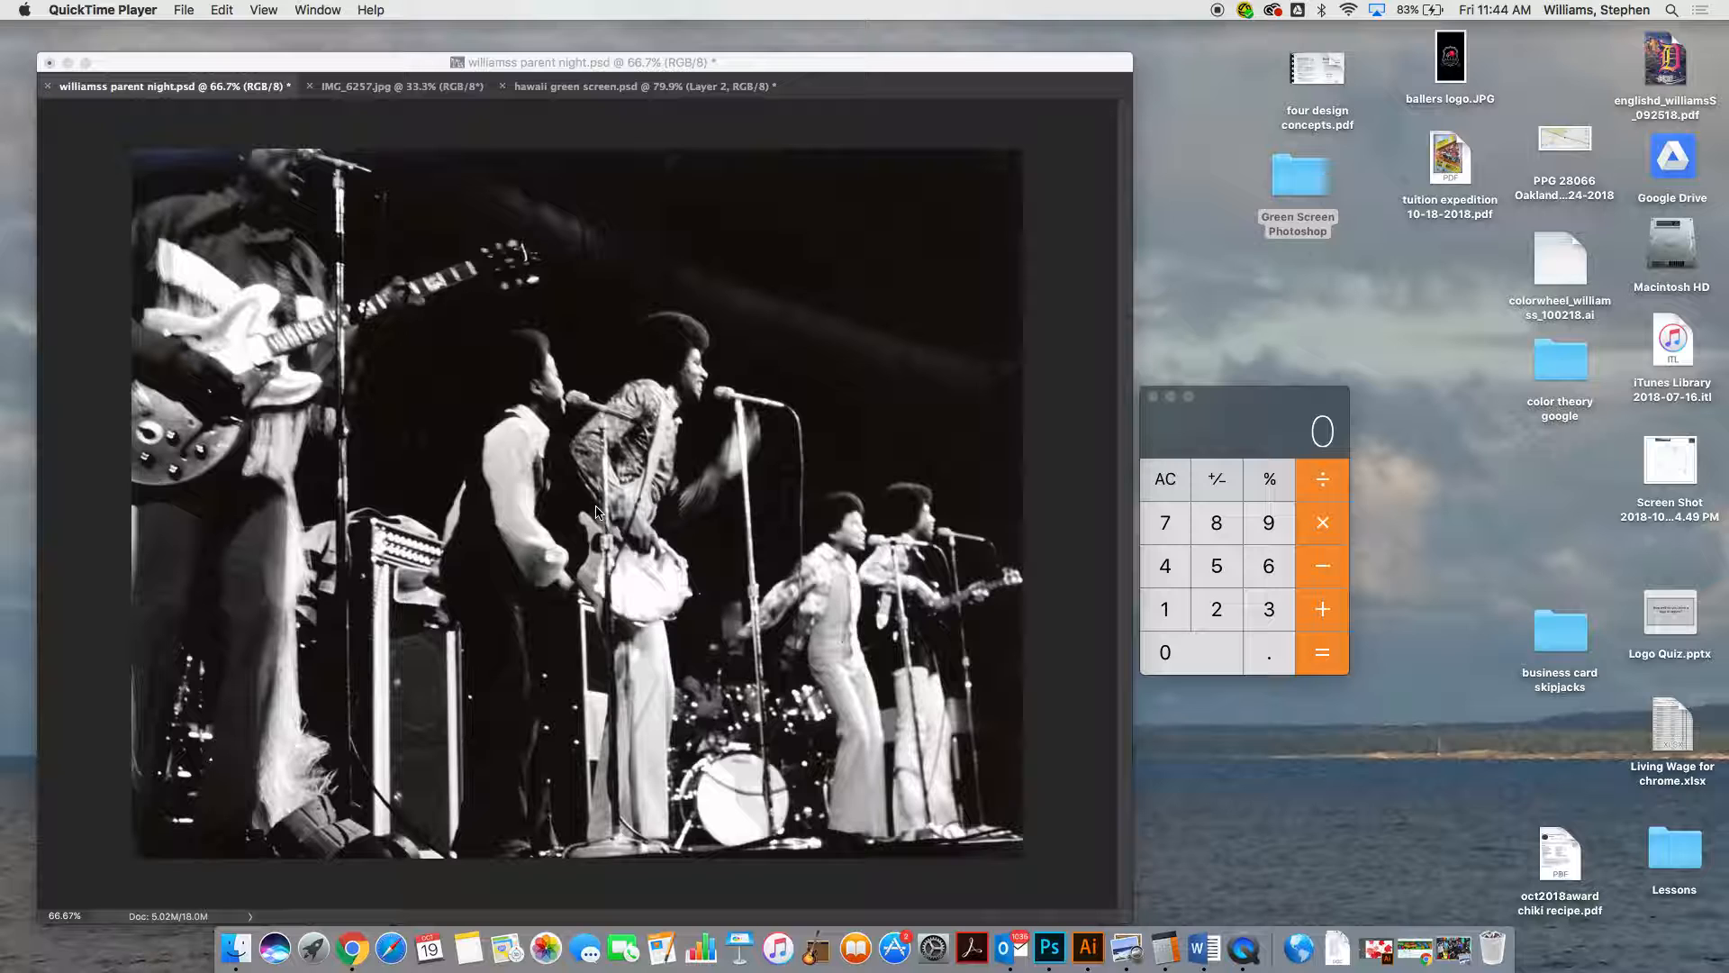
Switch to Chrome and search Google for "jackson 5 on stage" in a new window
click(747, 73)
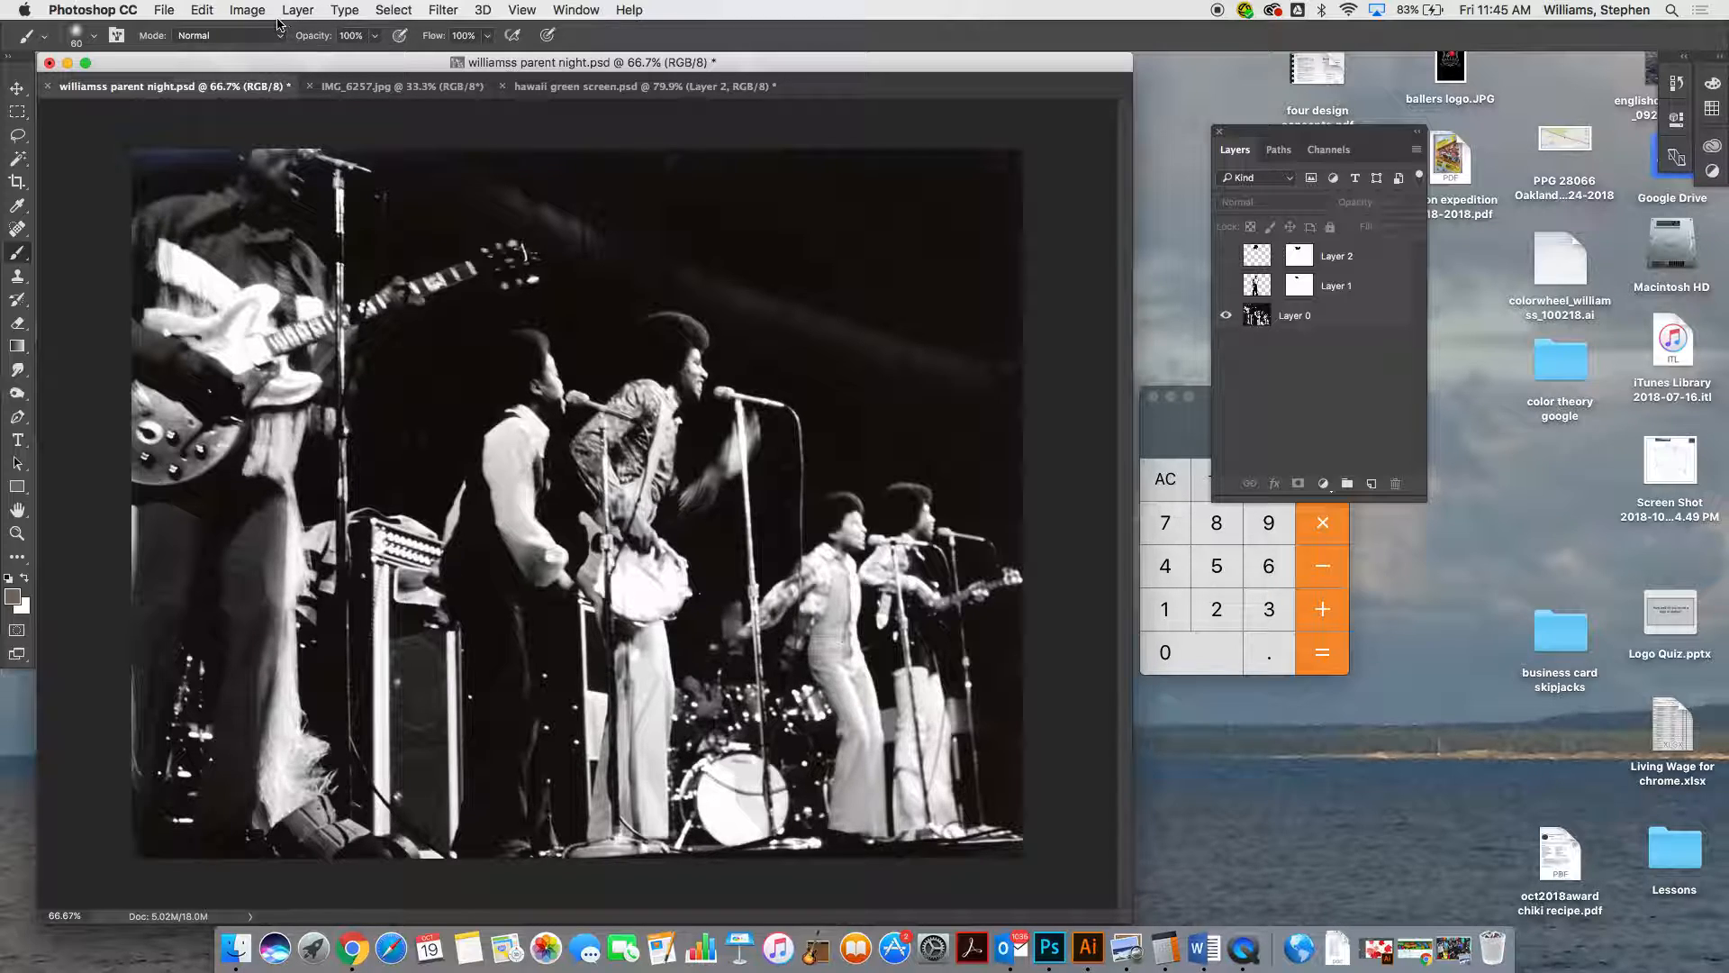
click(353, 950)
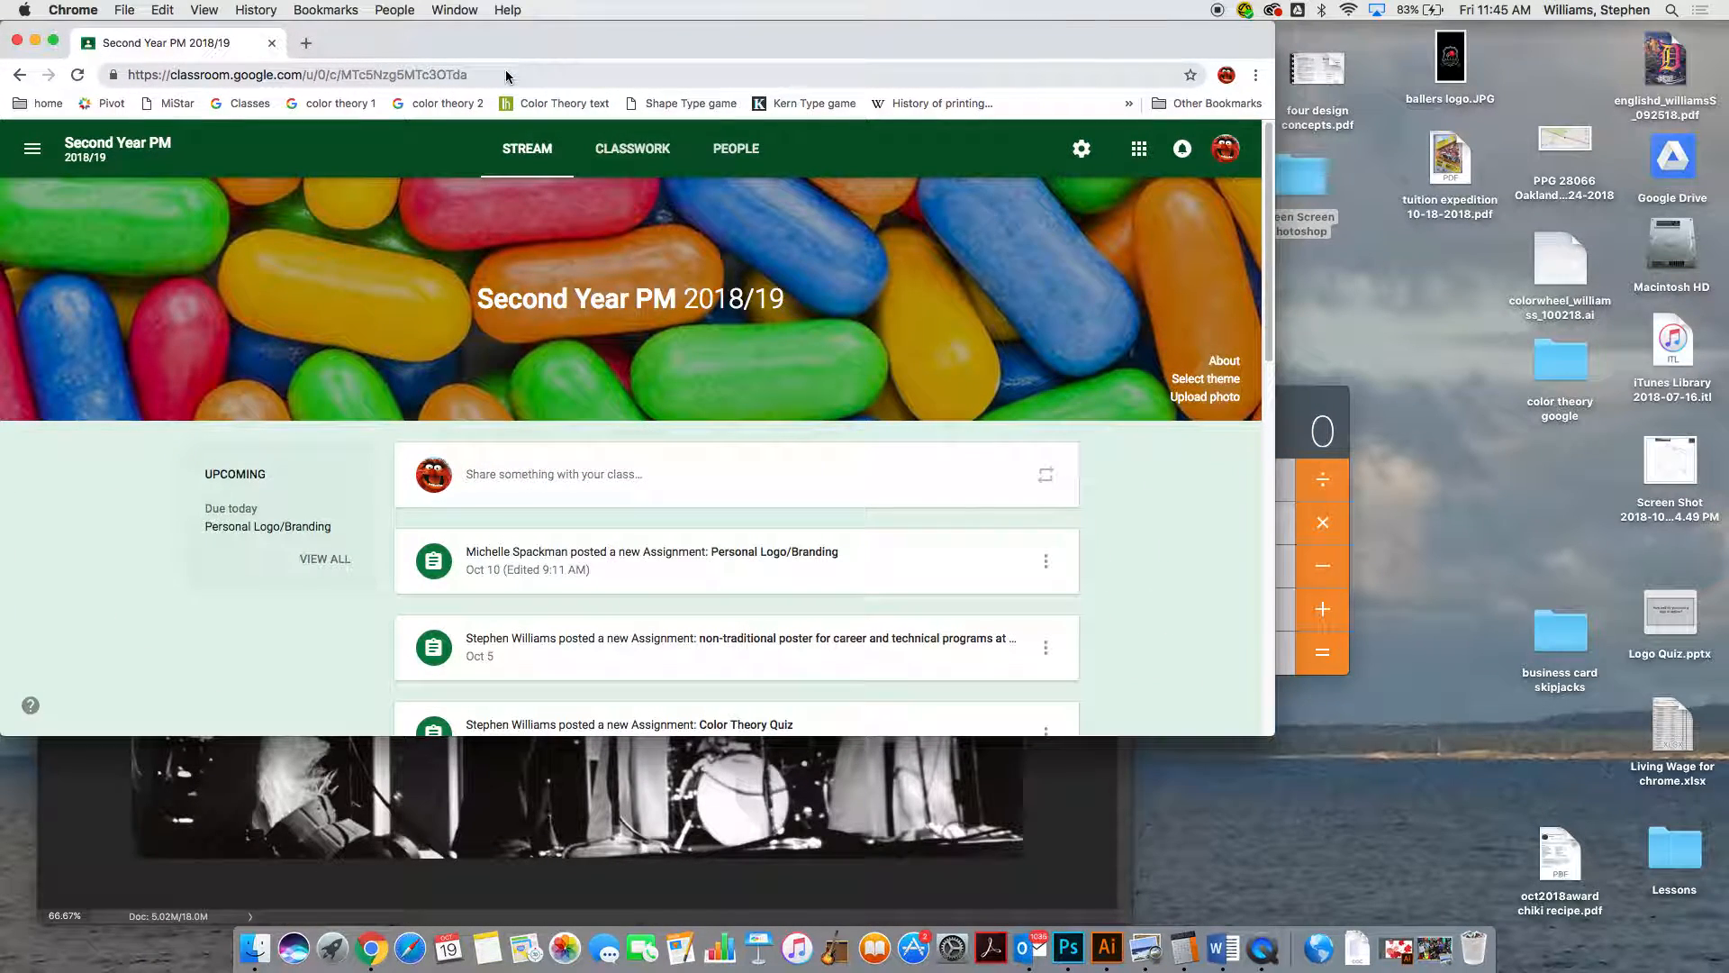
key(super+n)
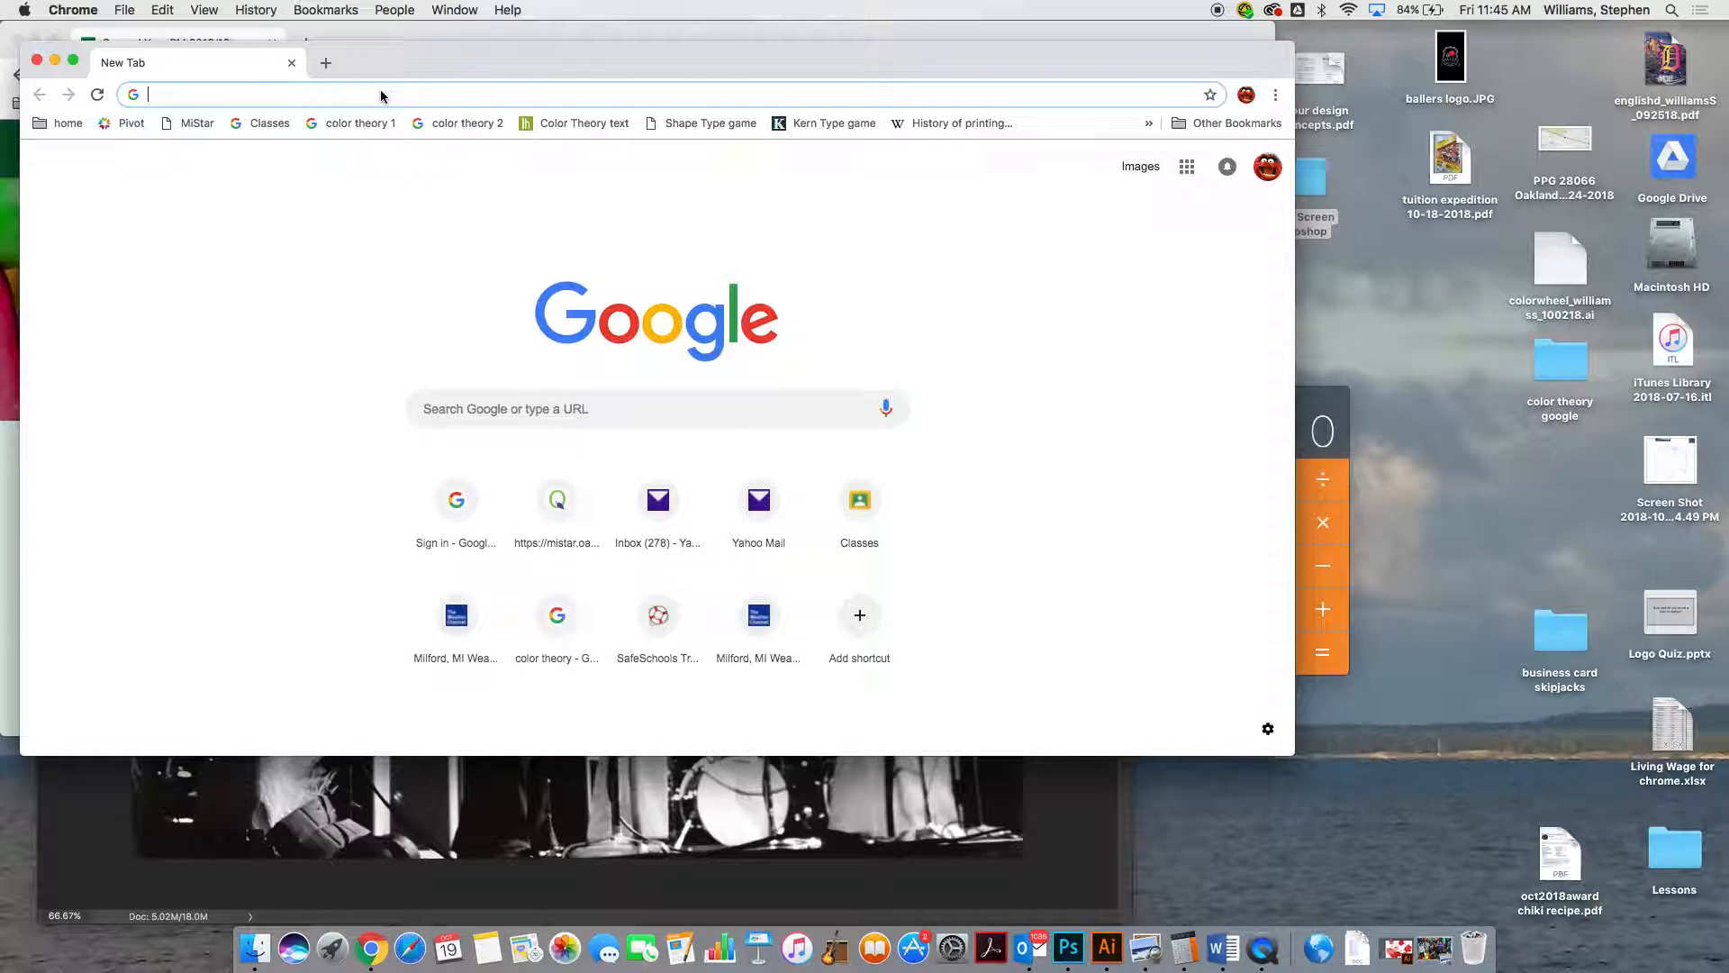
click(592, 421)
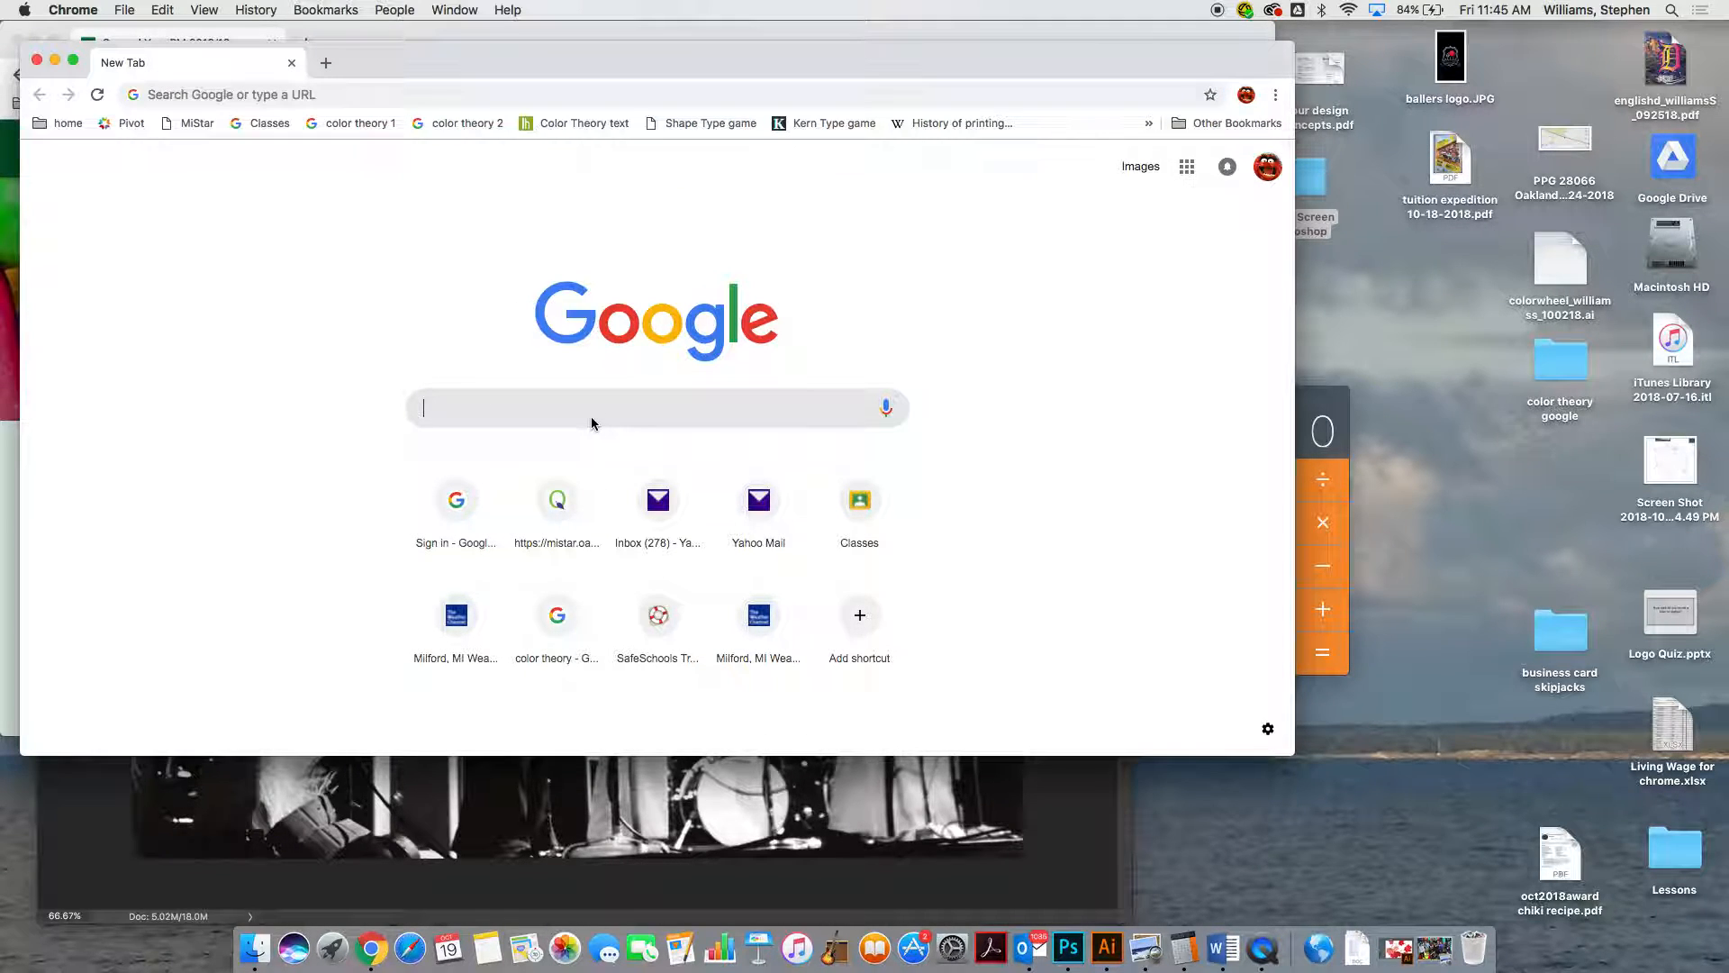
text(jackson 5 on)
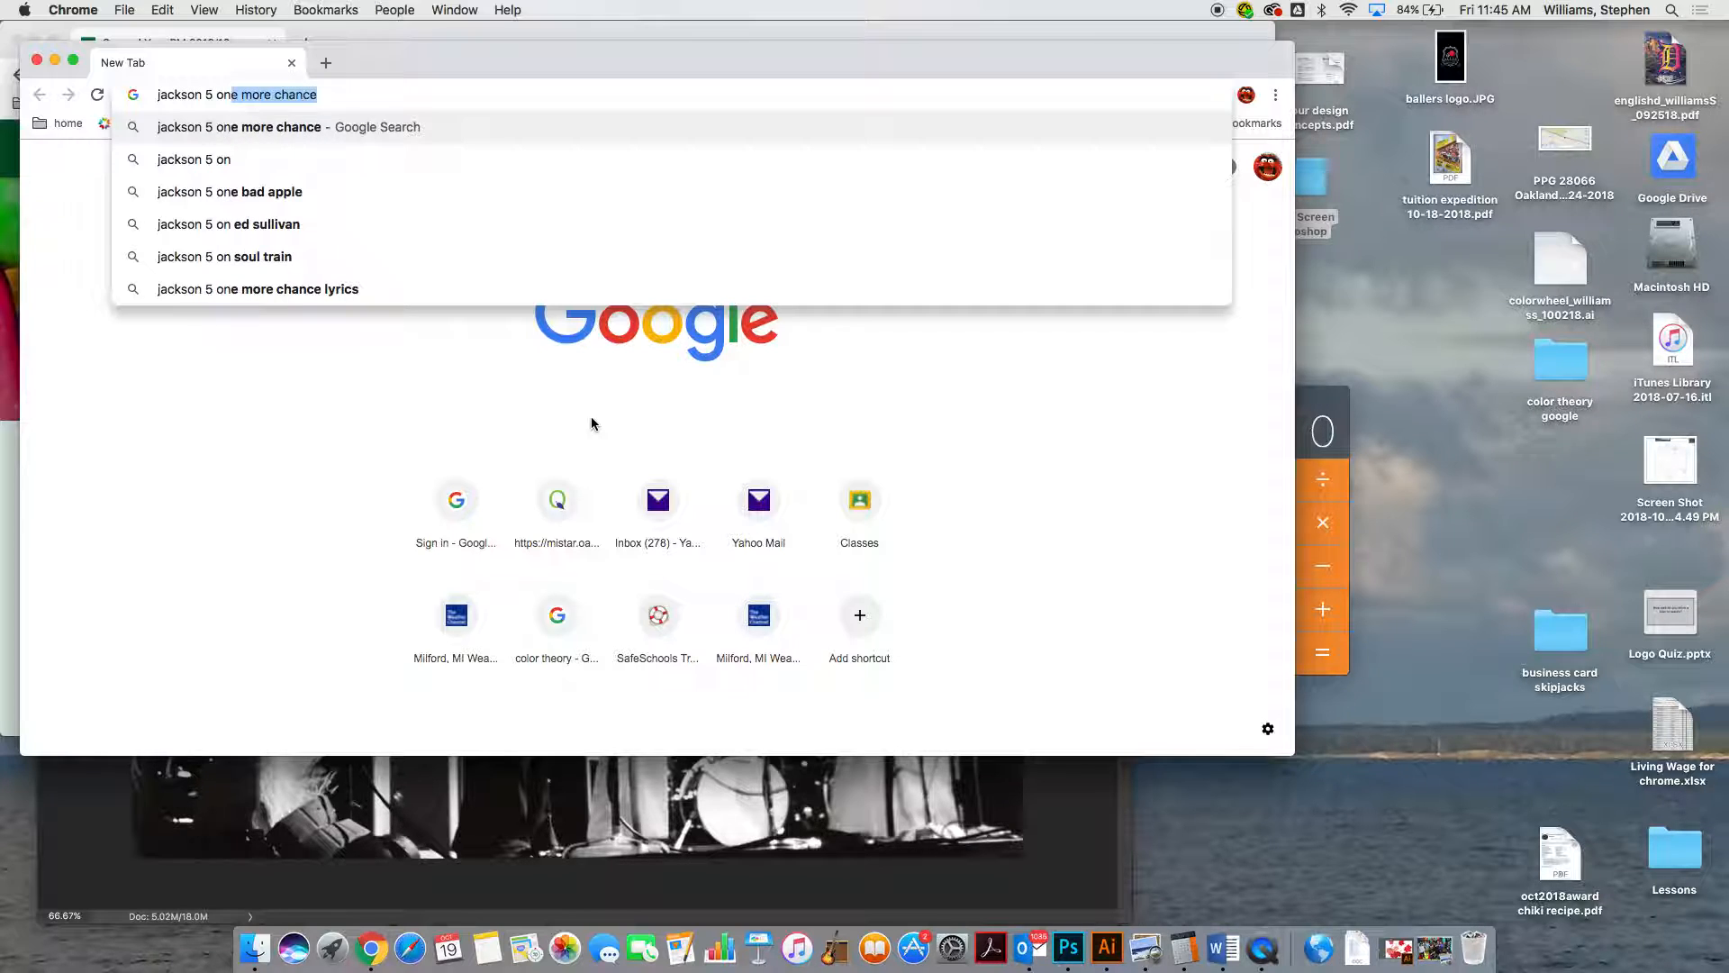
key(BackSpace)
key(BackSpace)
key(BackSpace)
text(on stage)
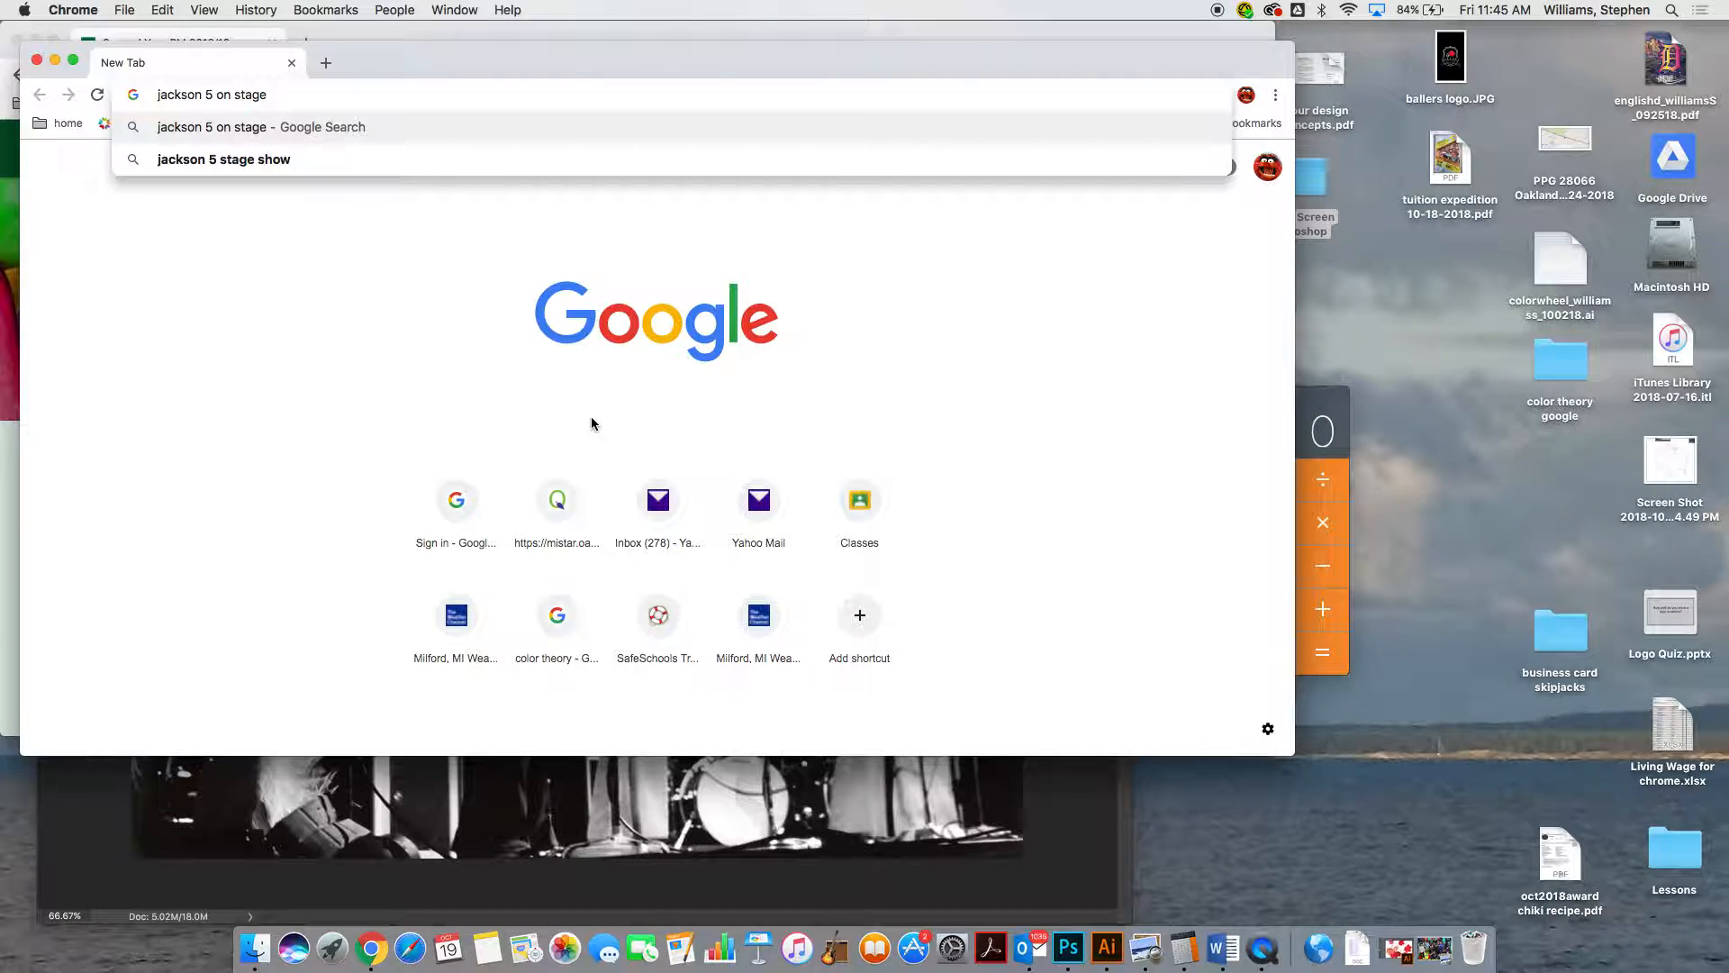
key(Return)
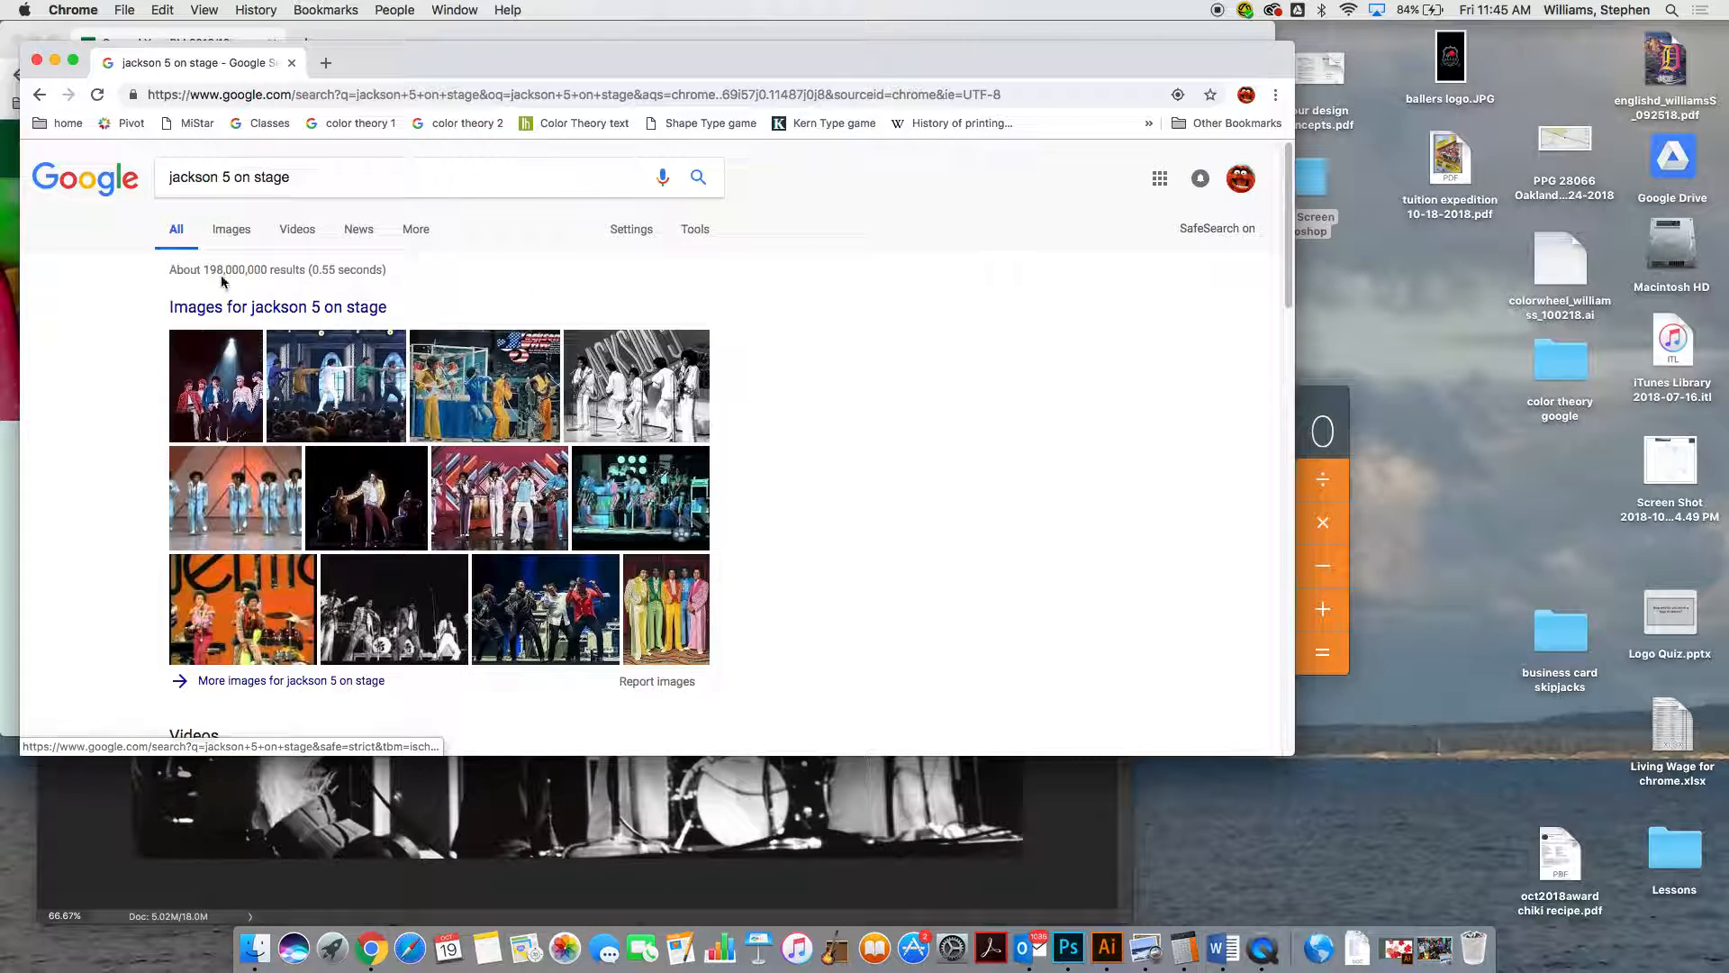
Show the image results for the search and filter them to the Large size
click(238, 232)
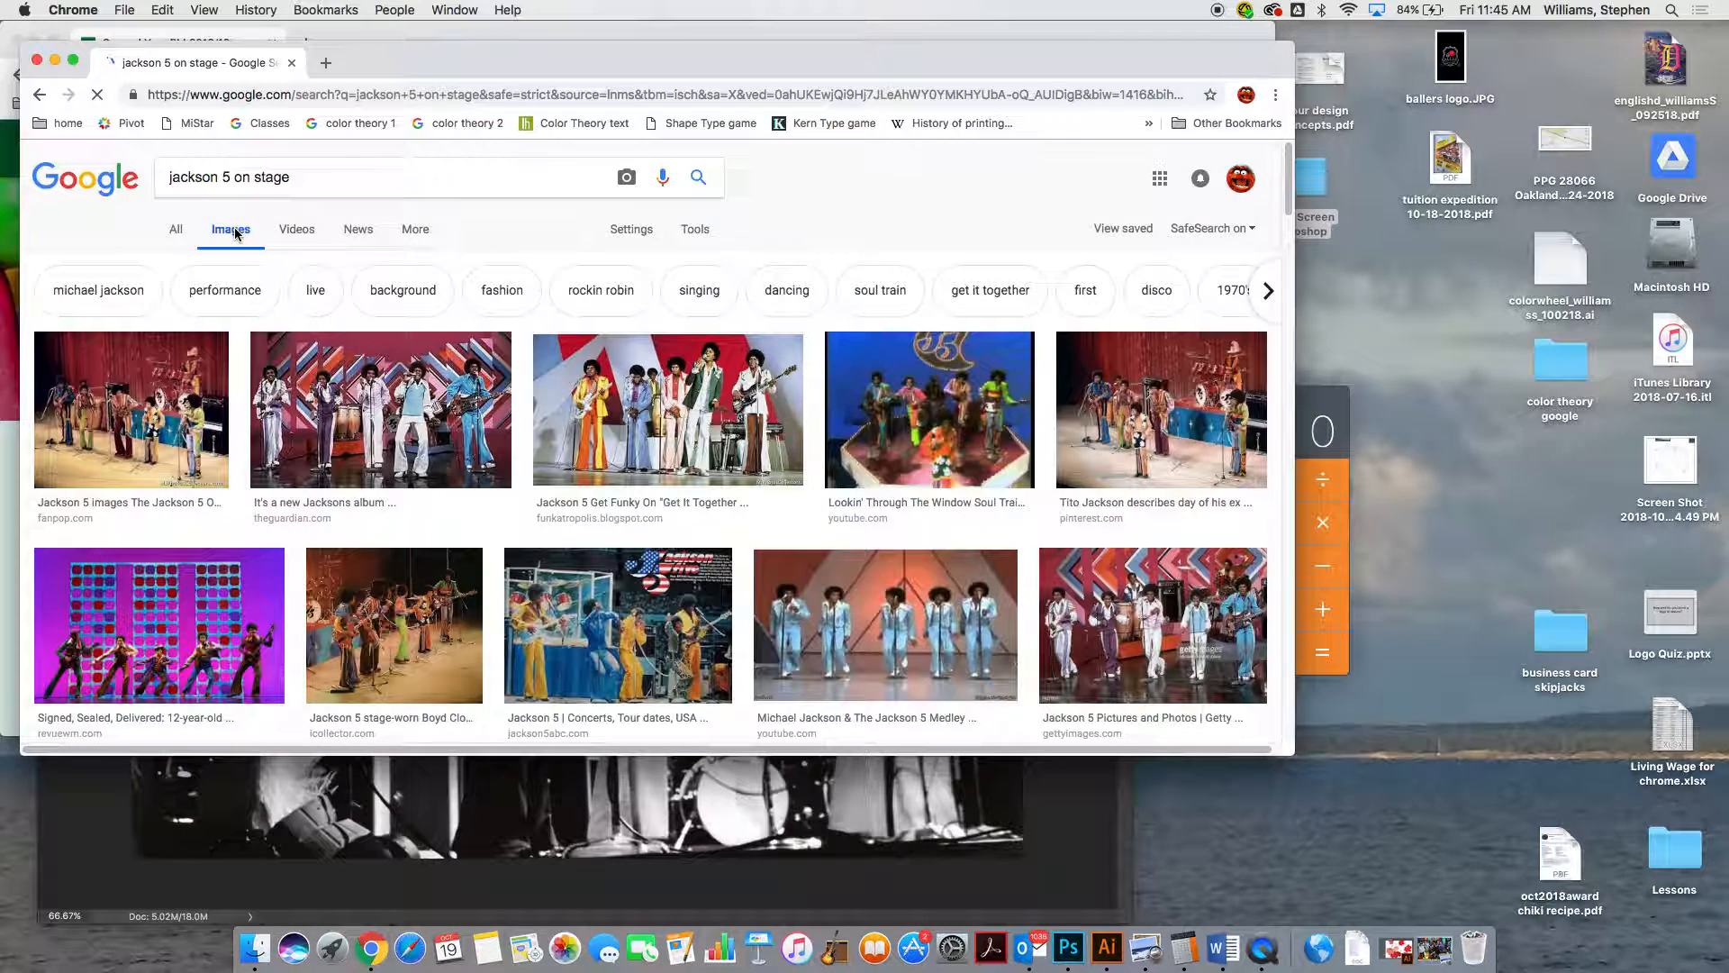
click(696, 230)
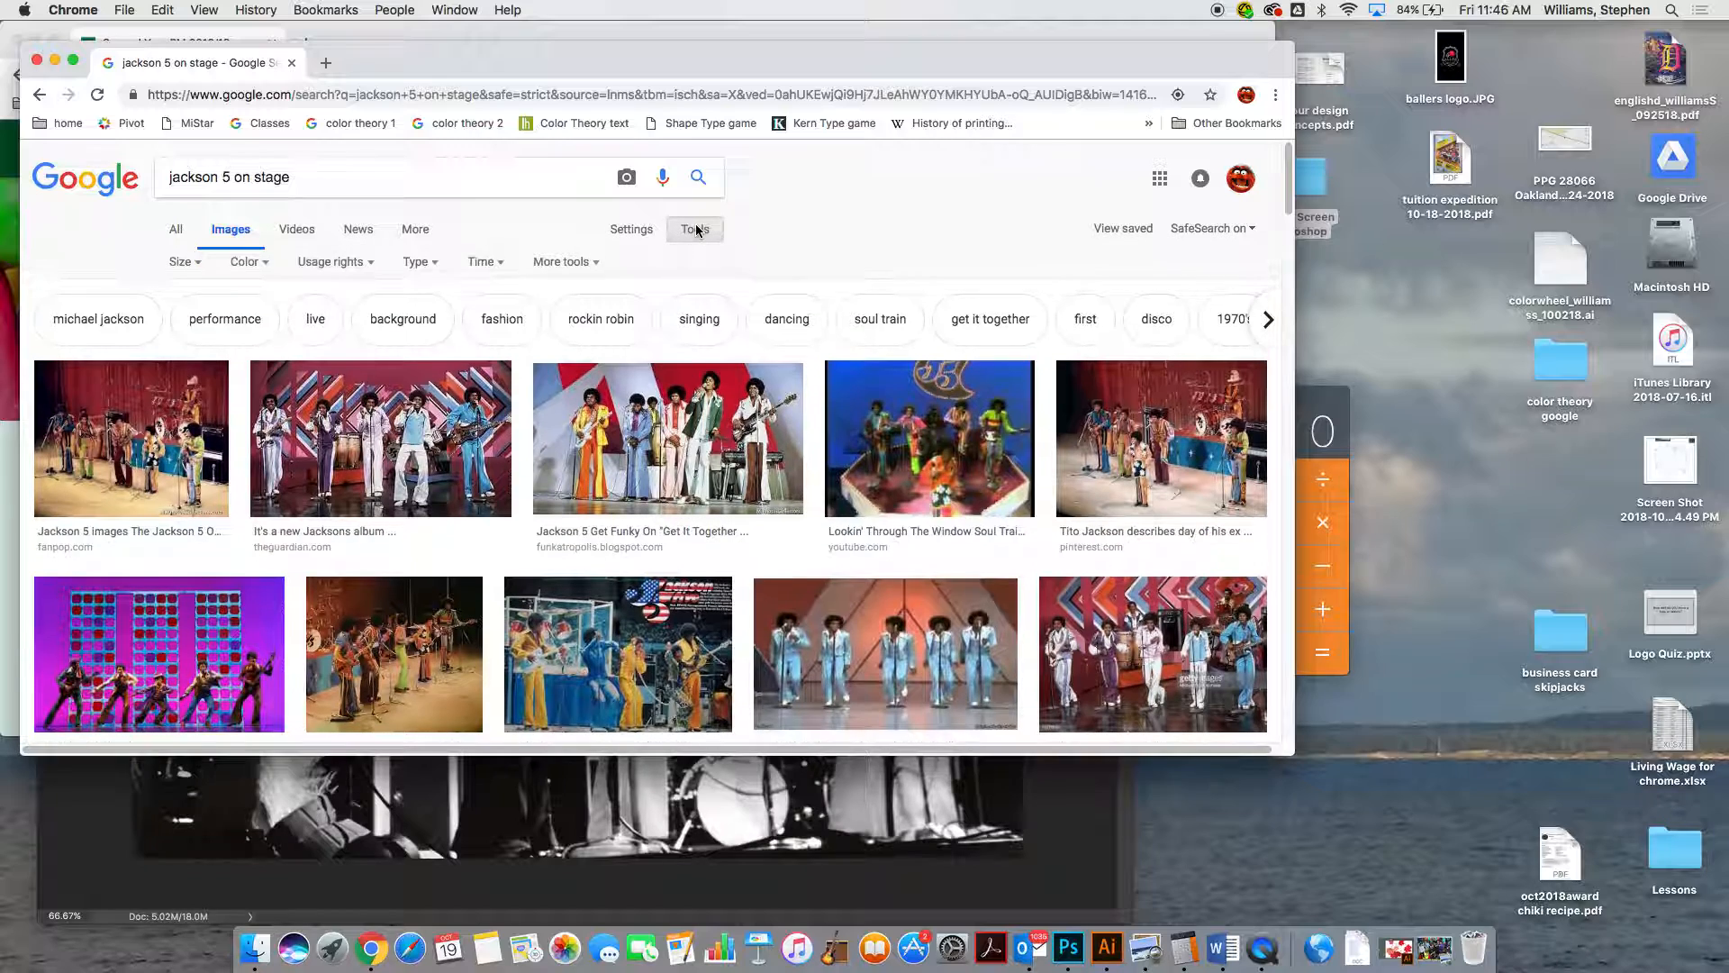
click(186, 263)
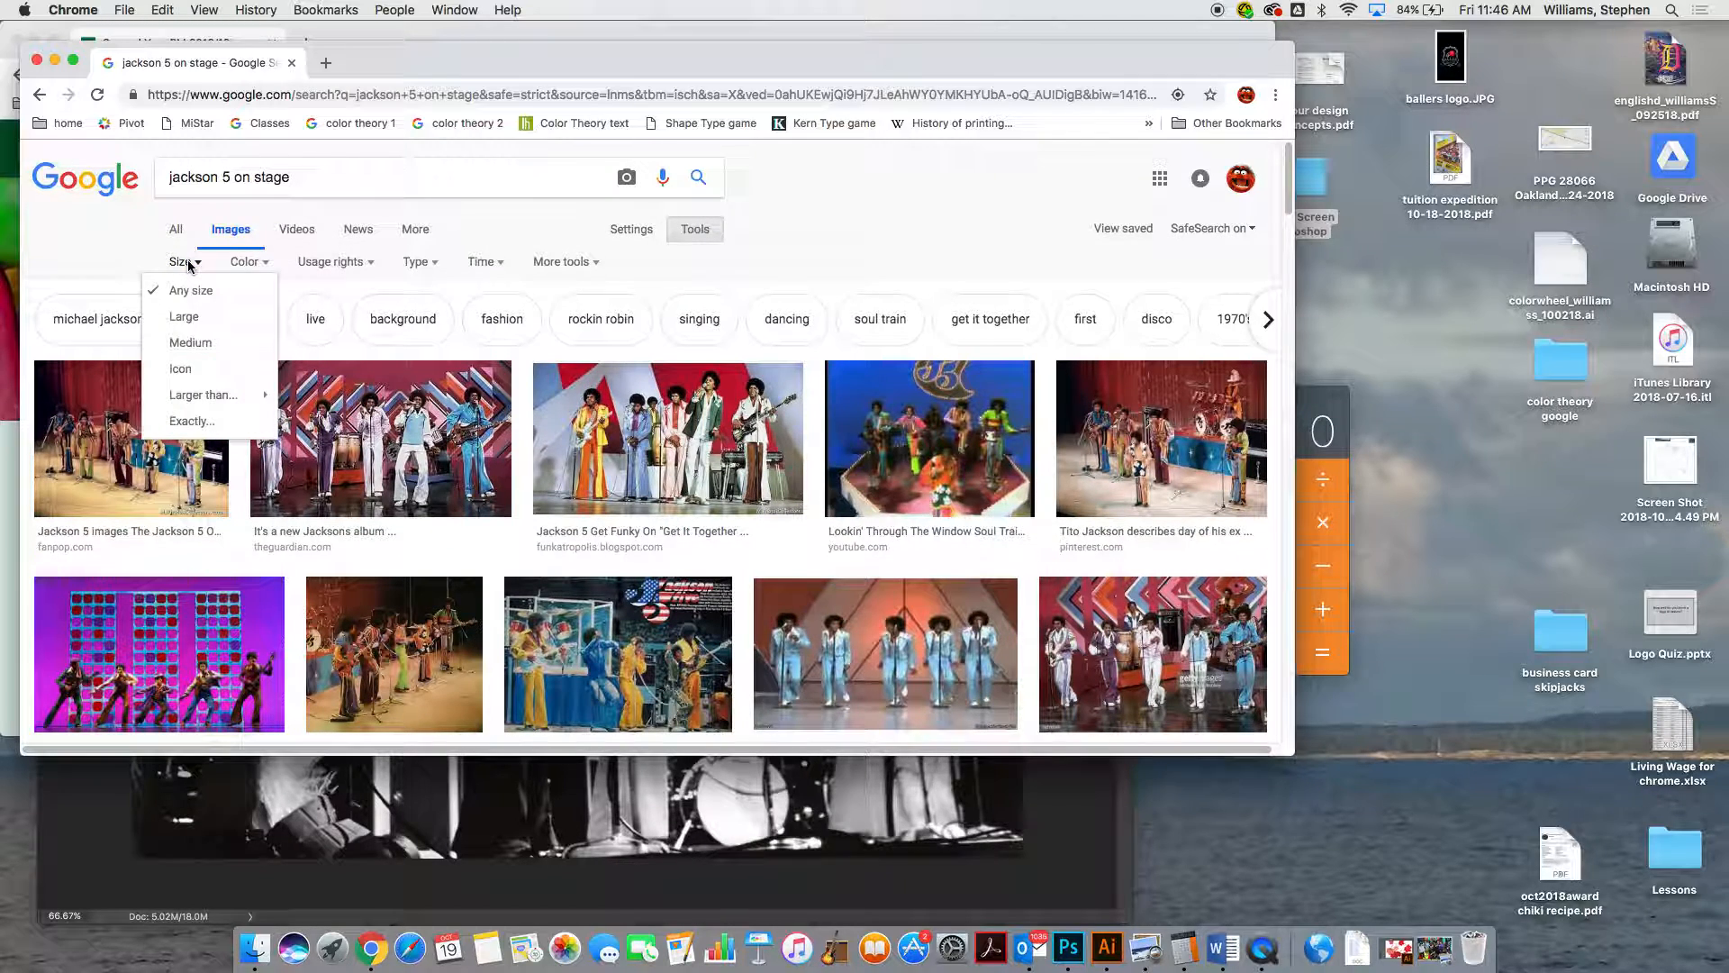
click(184, 316)
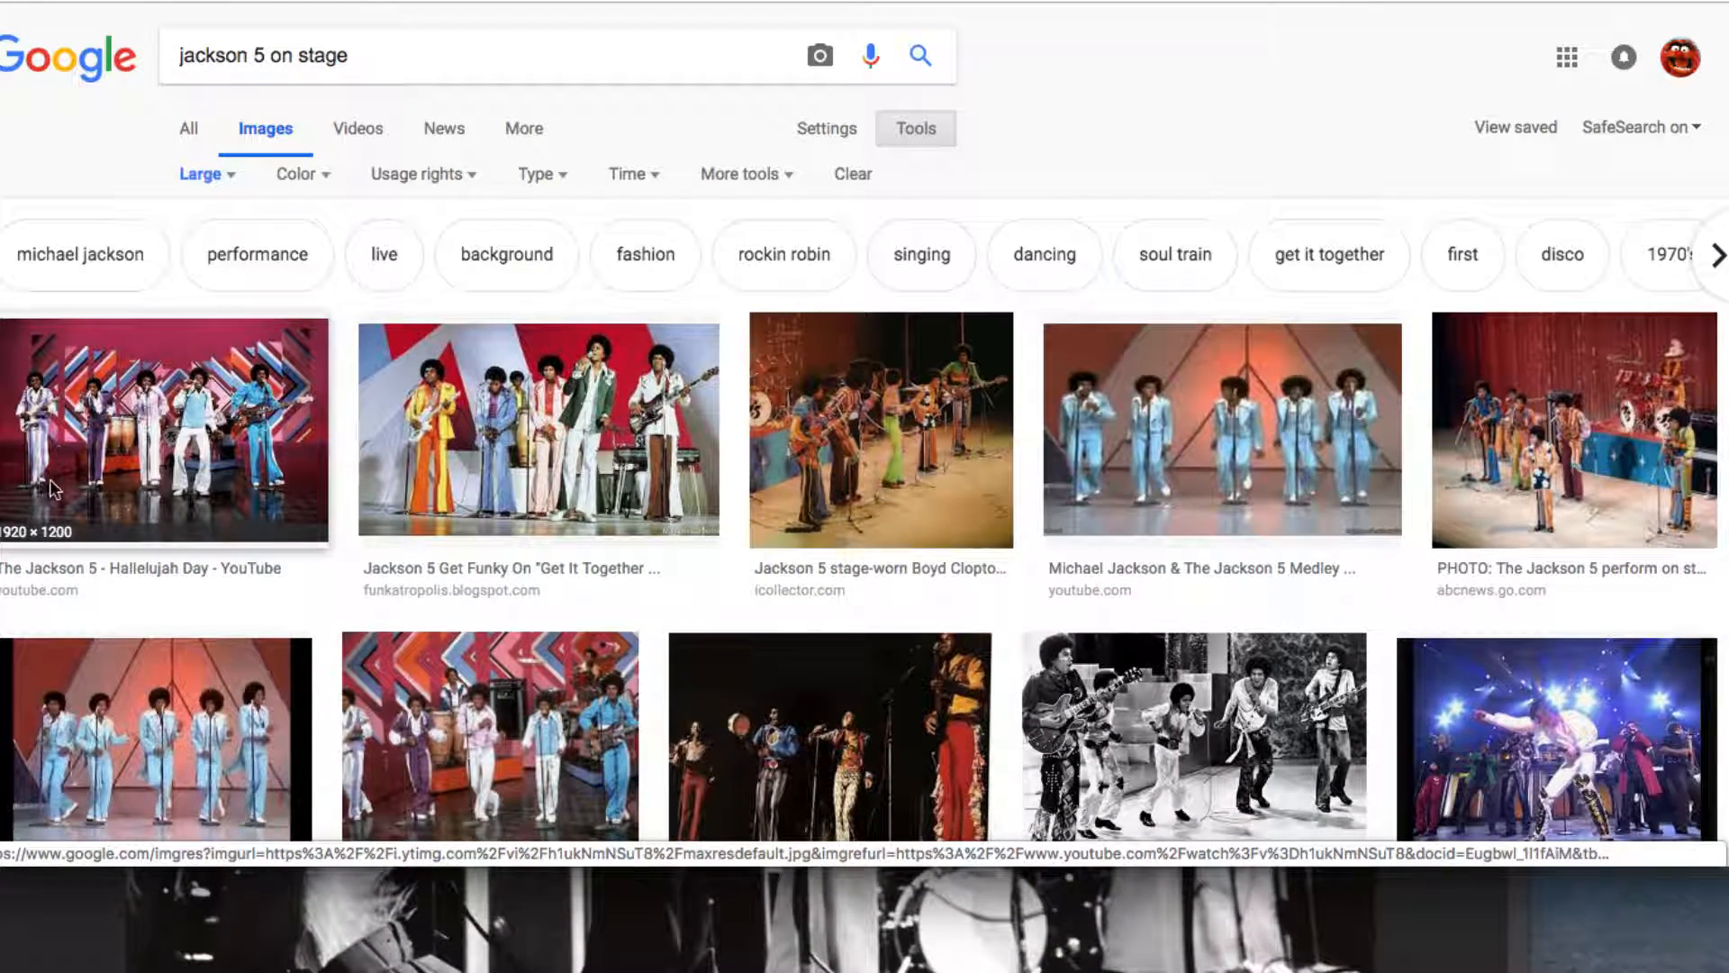
Open the "The Jackson 5 - Hallelujah Day" image in a new tab and view it at full size
click(160, 462)
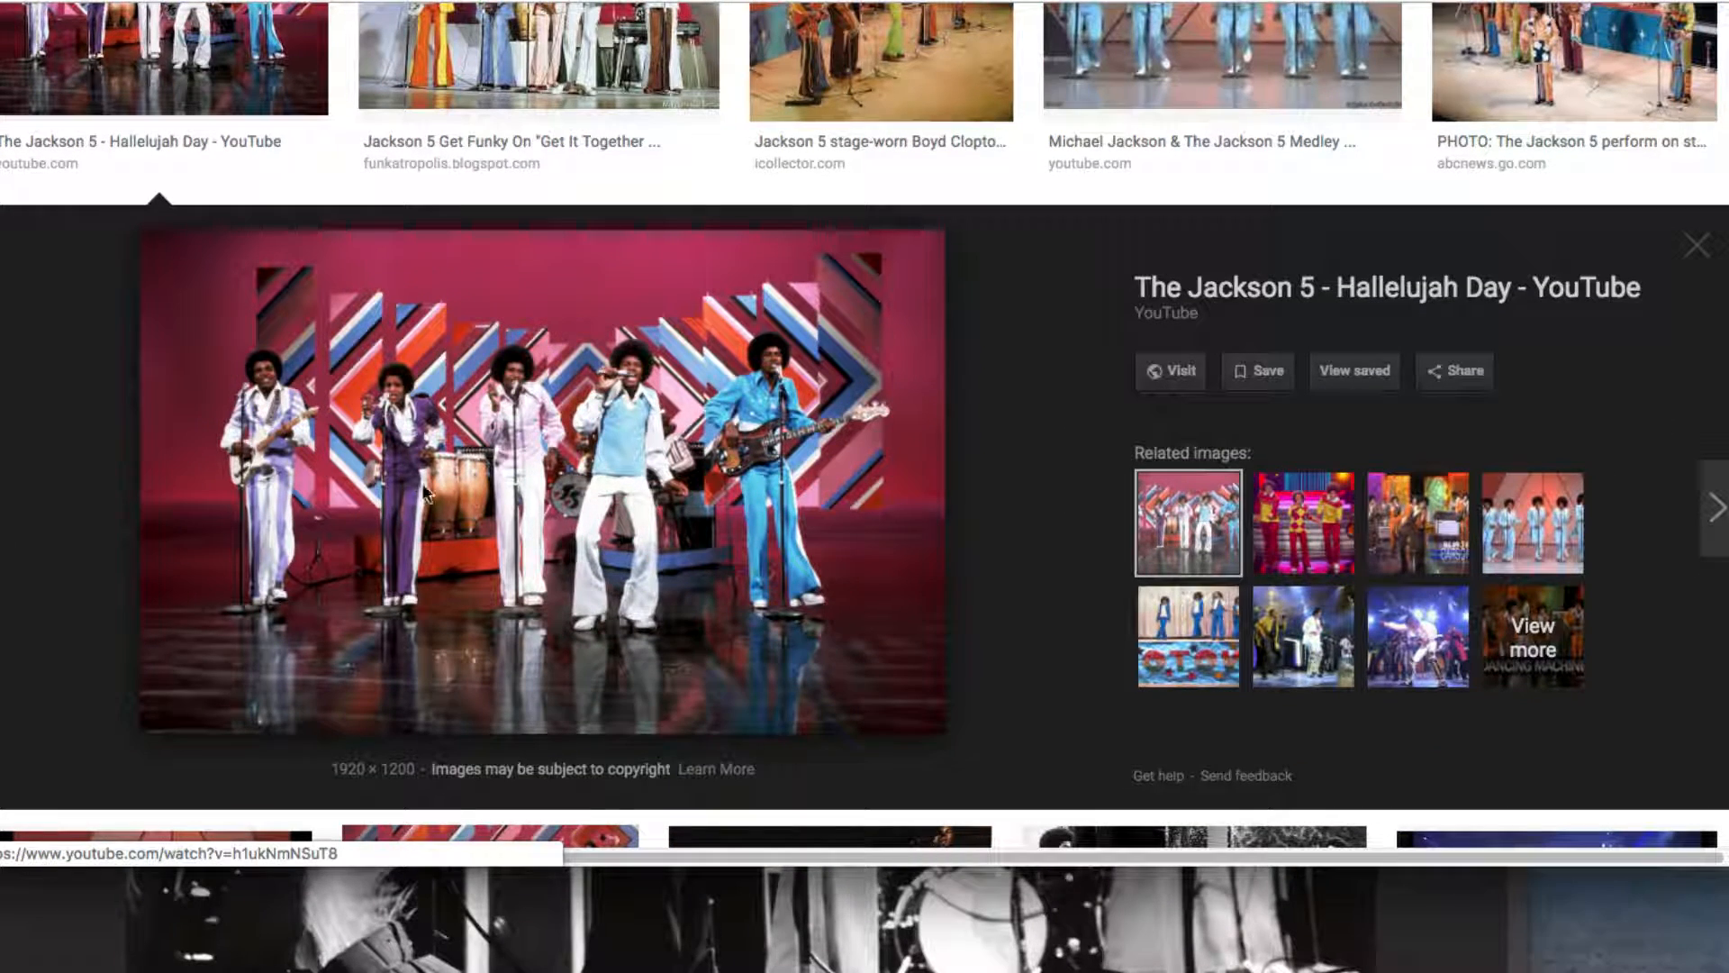
right_click(572, 485)
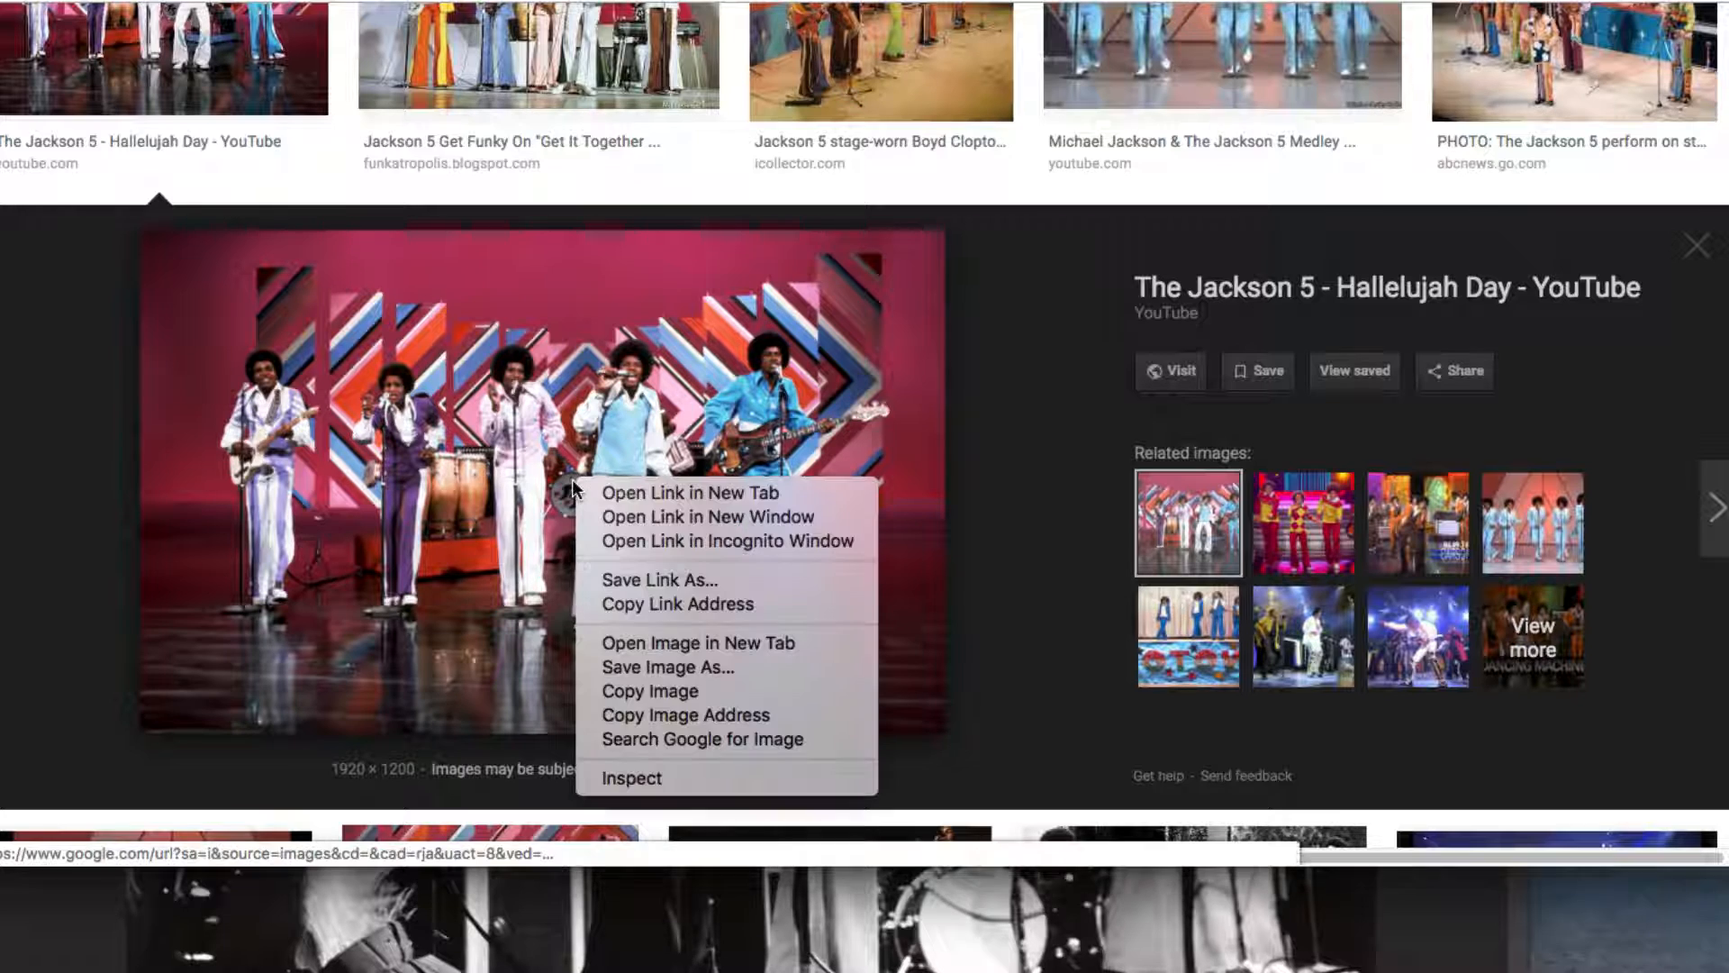
click(657, 643)
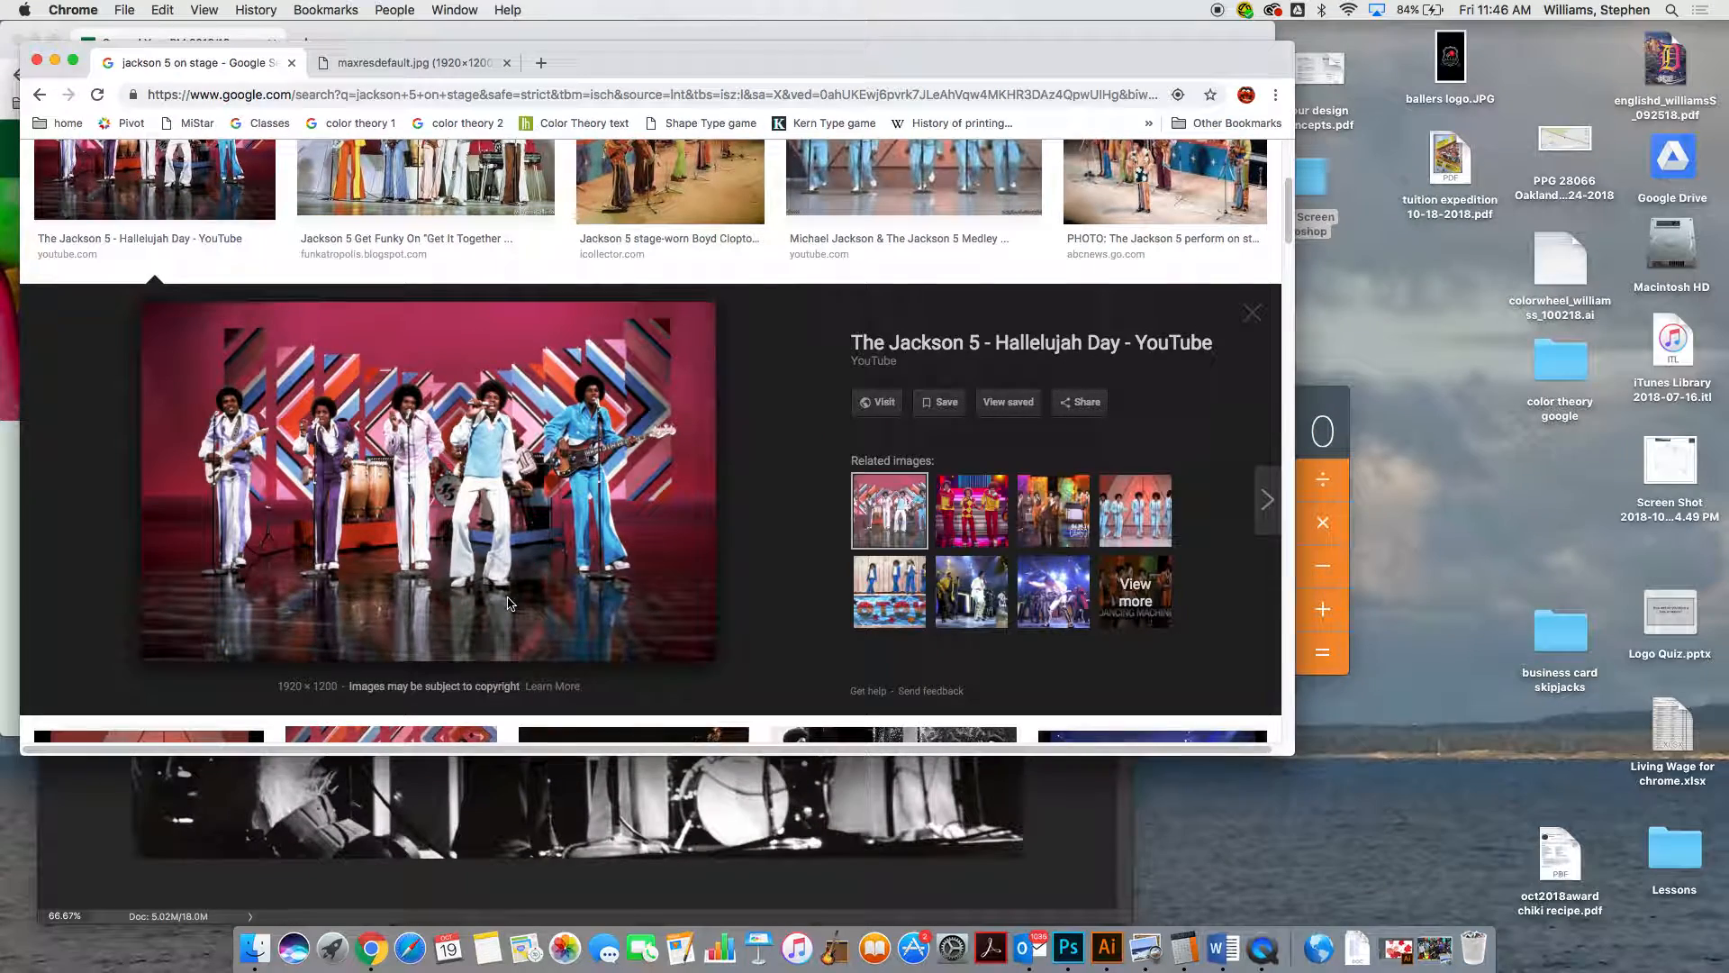
click(410, 62)
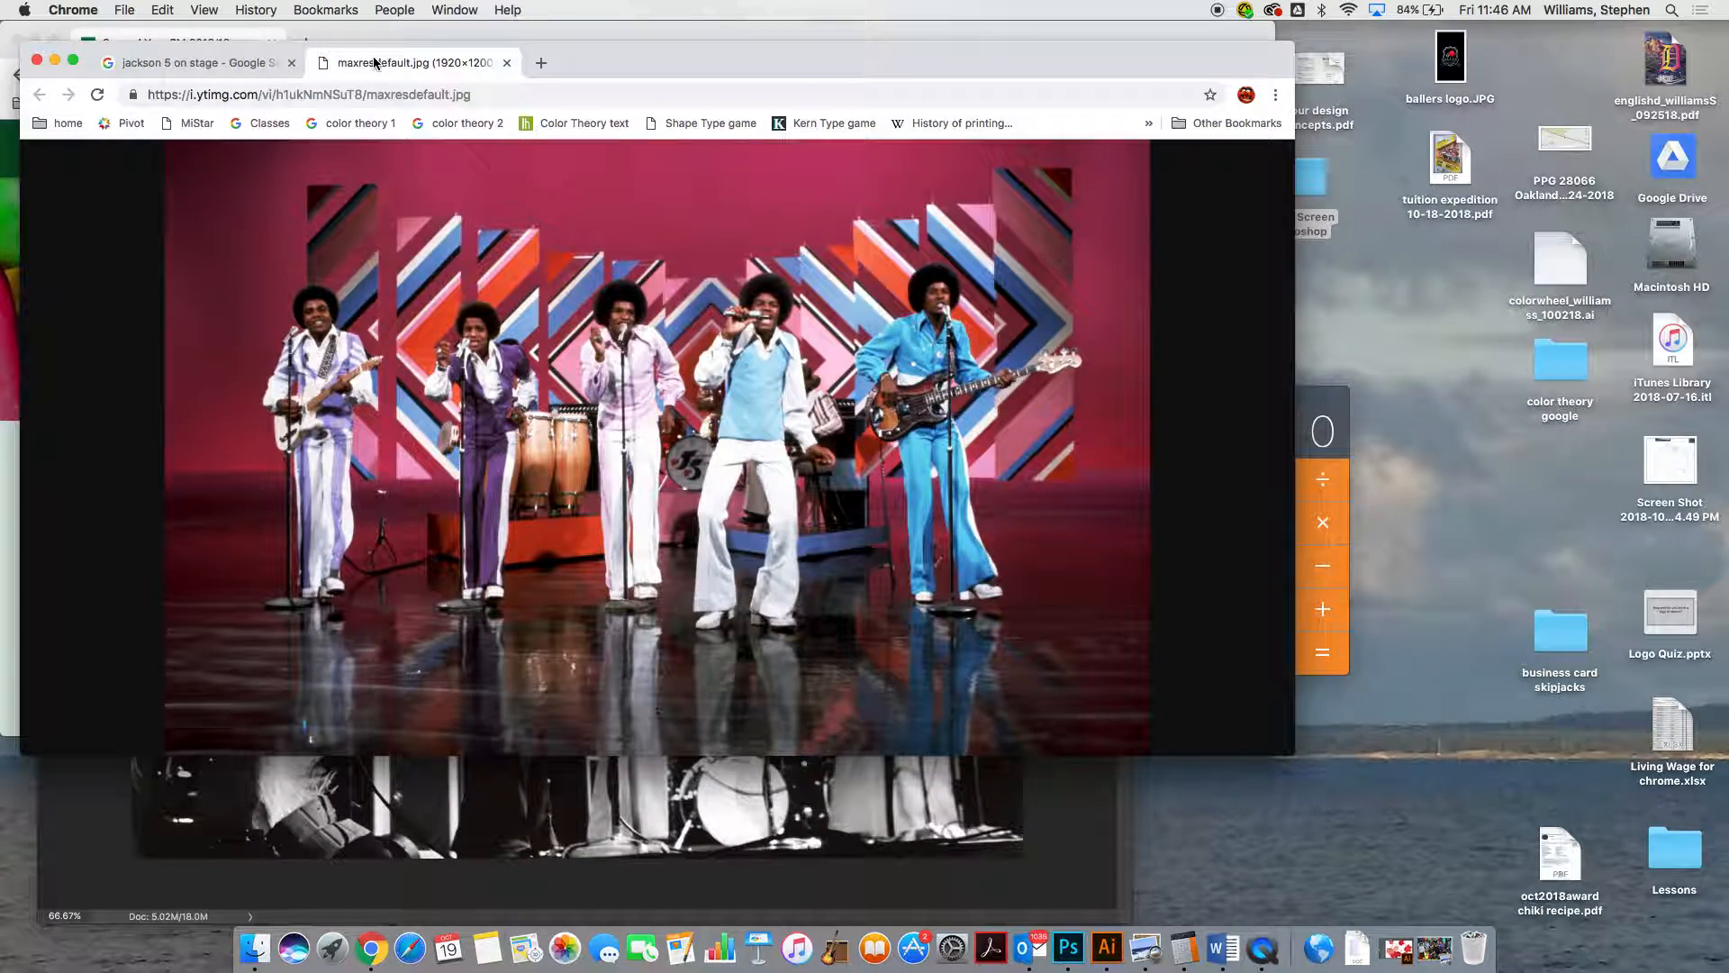
click(709, 431)
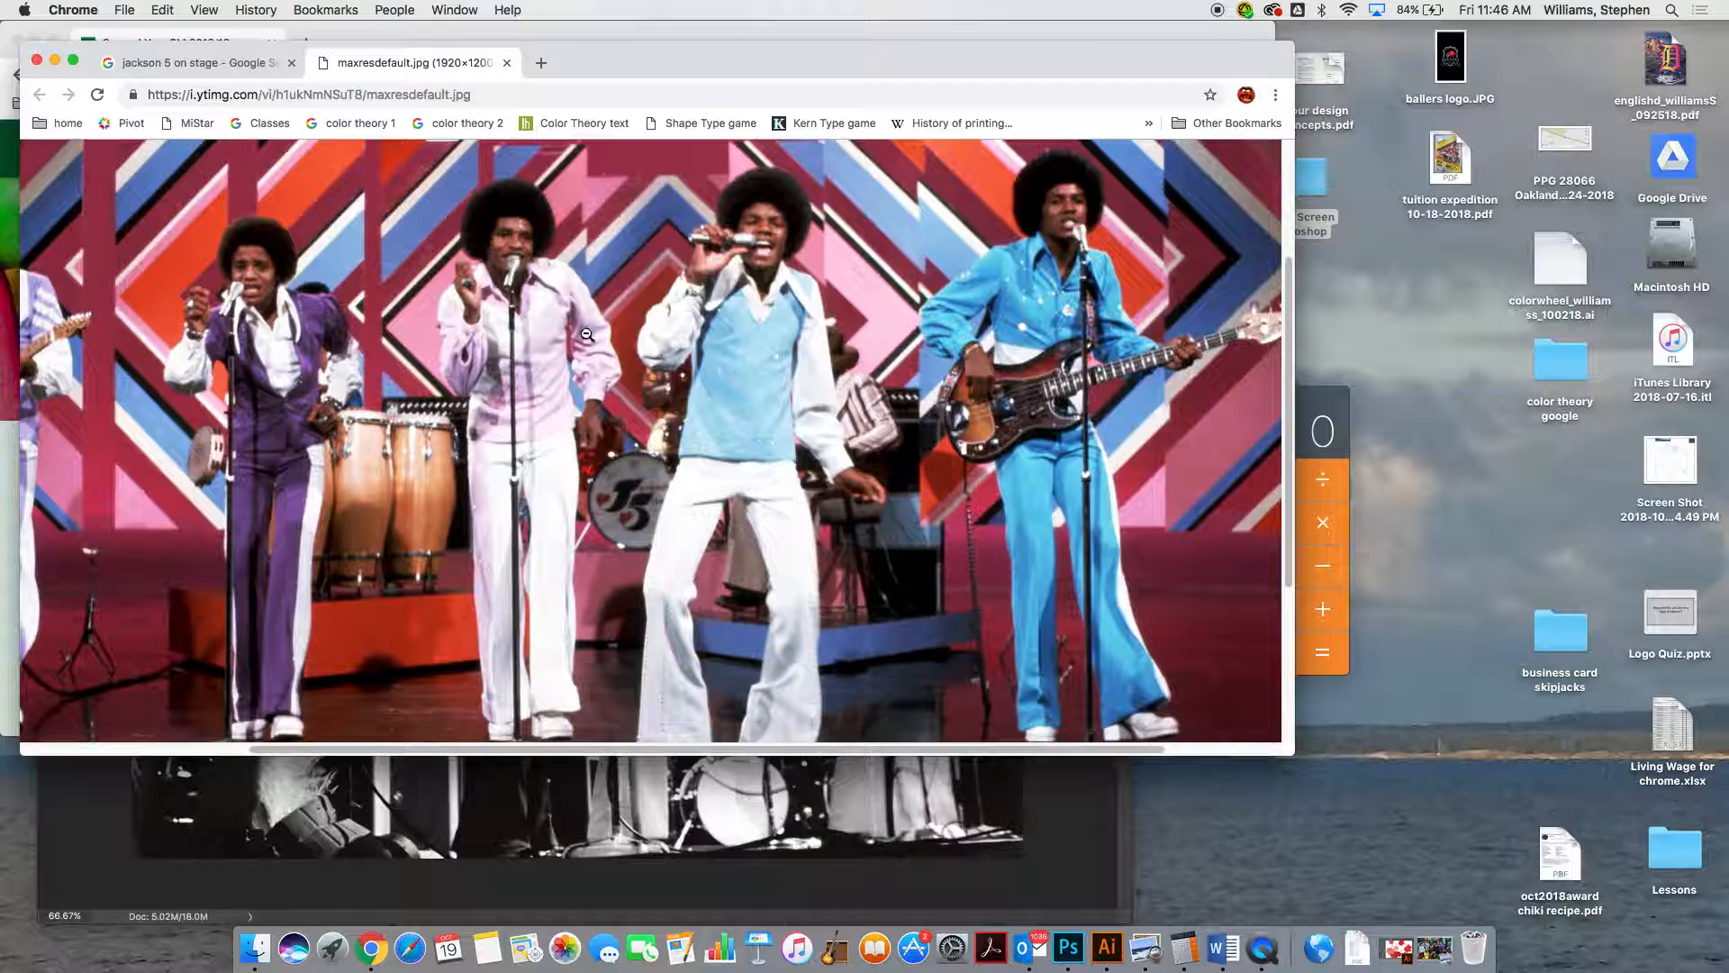
scroll(631, 315, up, 2)
scroll(621, 316, down, 3)
scroll(612, 317, up, 2)
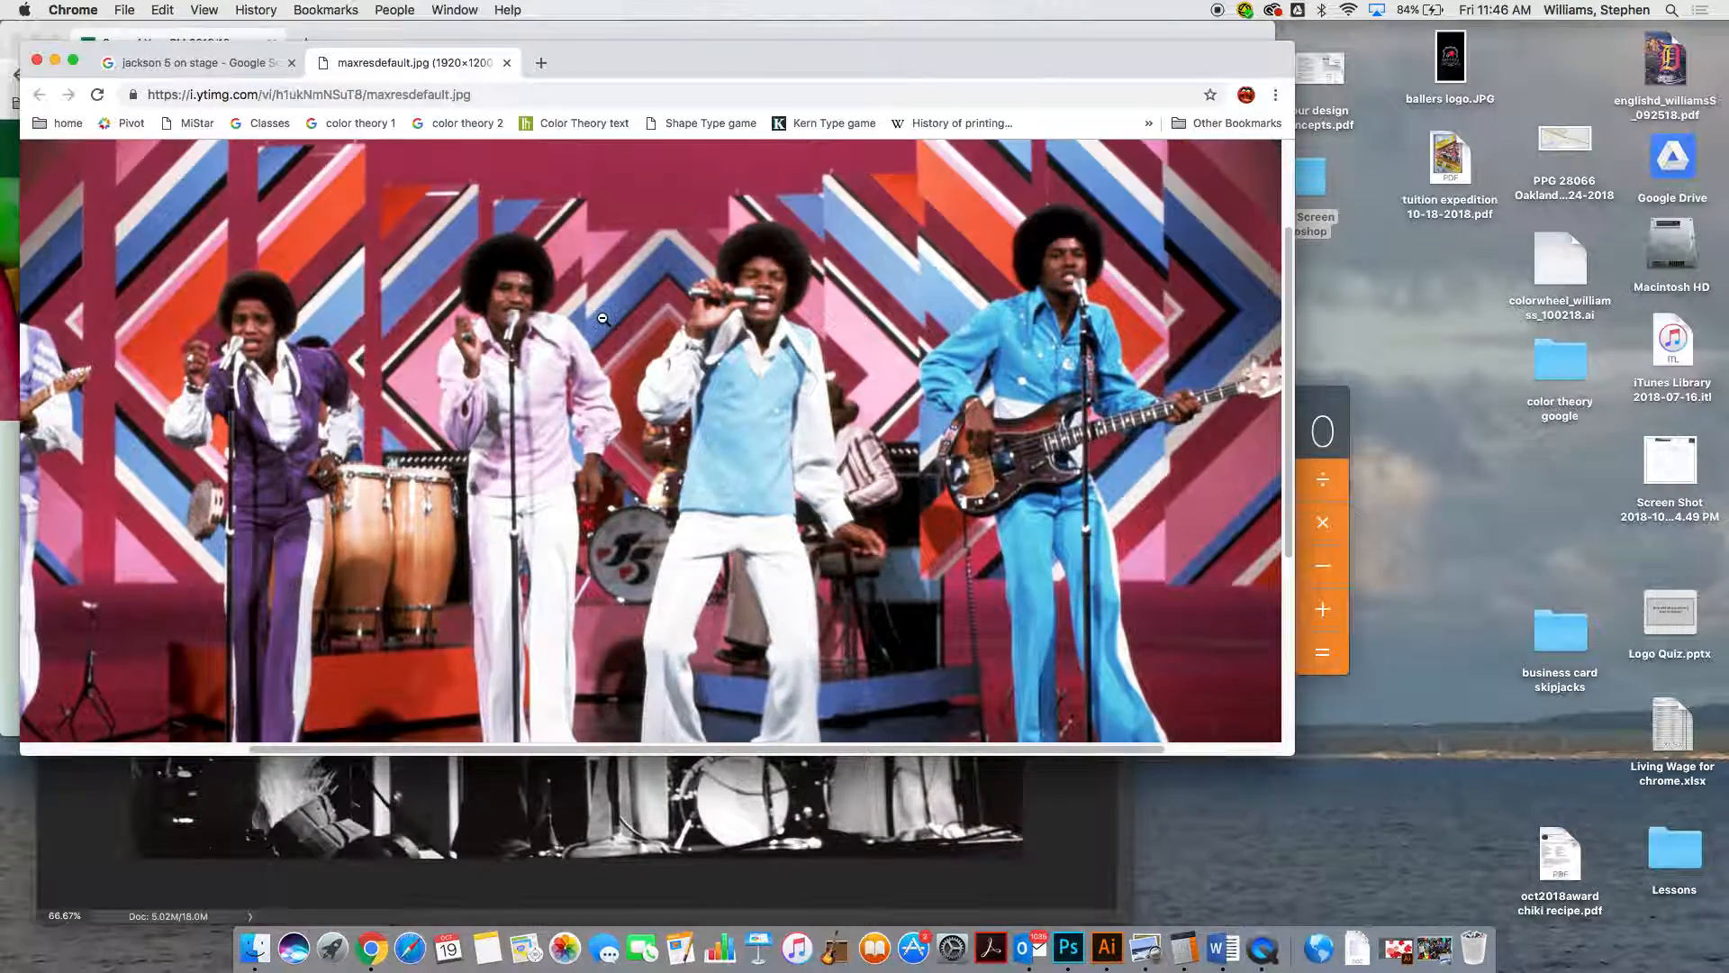
scroll(603, 318, down, 3)
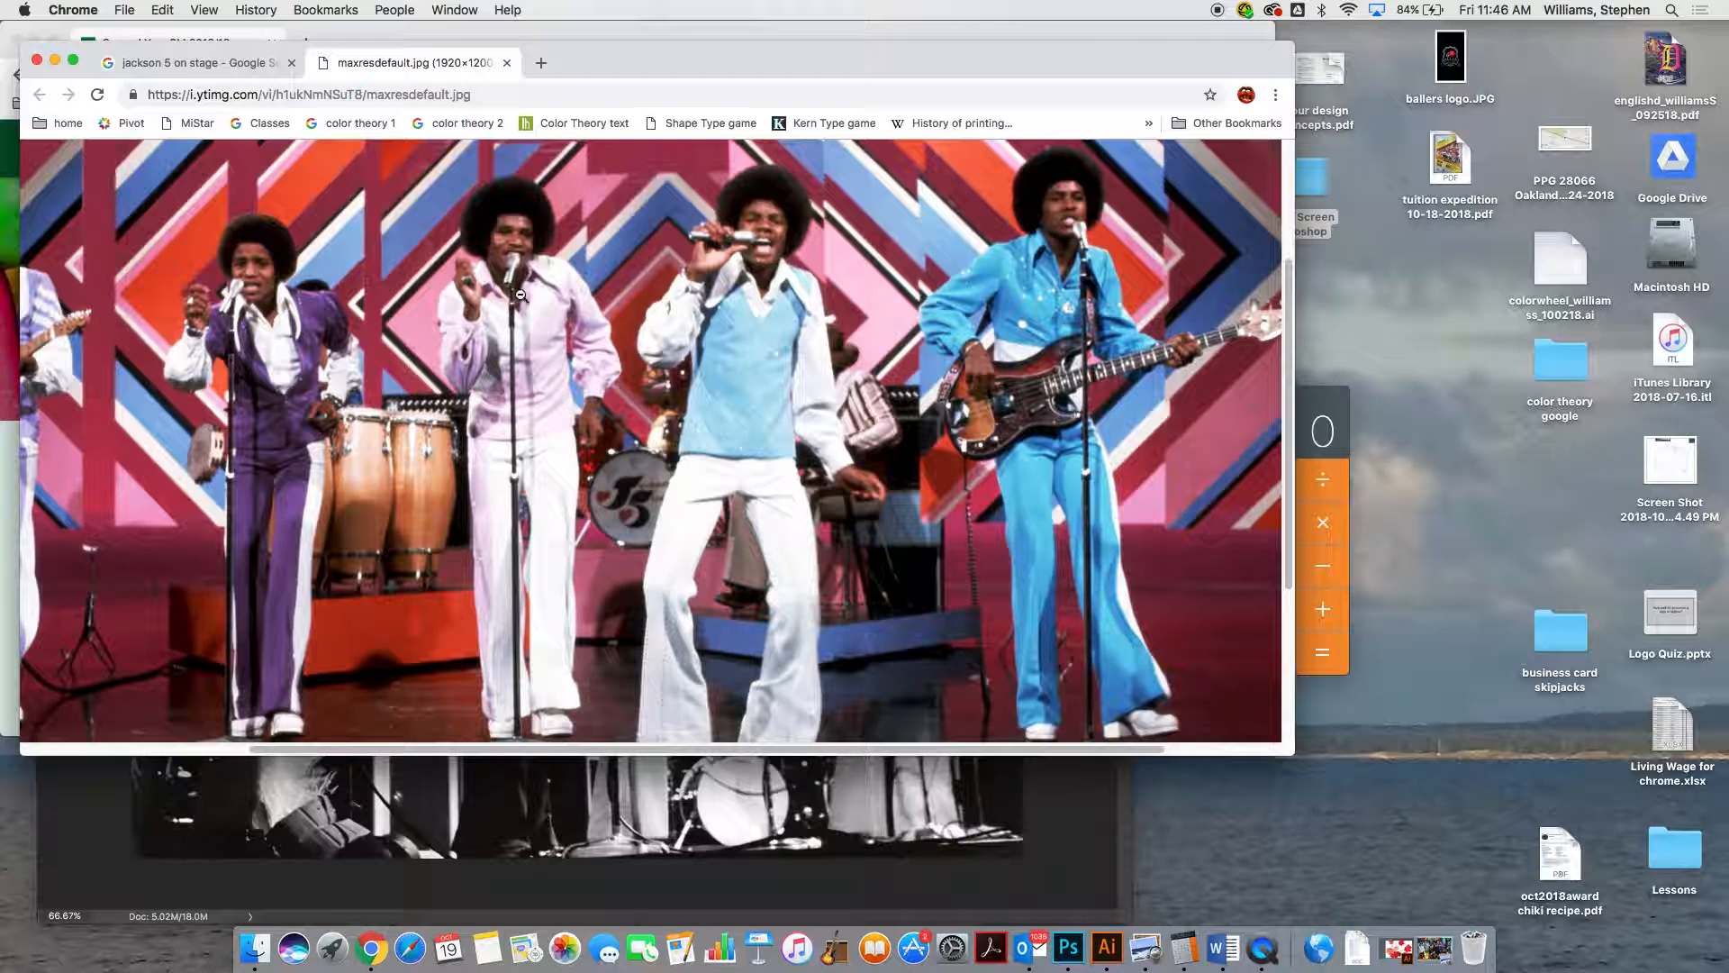
Start saving the full-size image as a JPEG in the Green Screen Photoshop folder on the Desktop
right_click(554, 293)
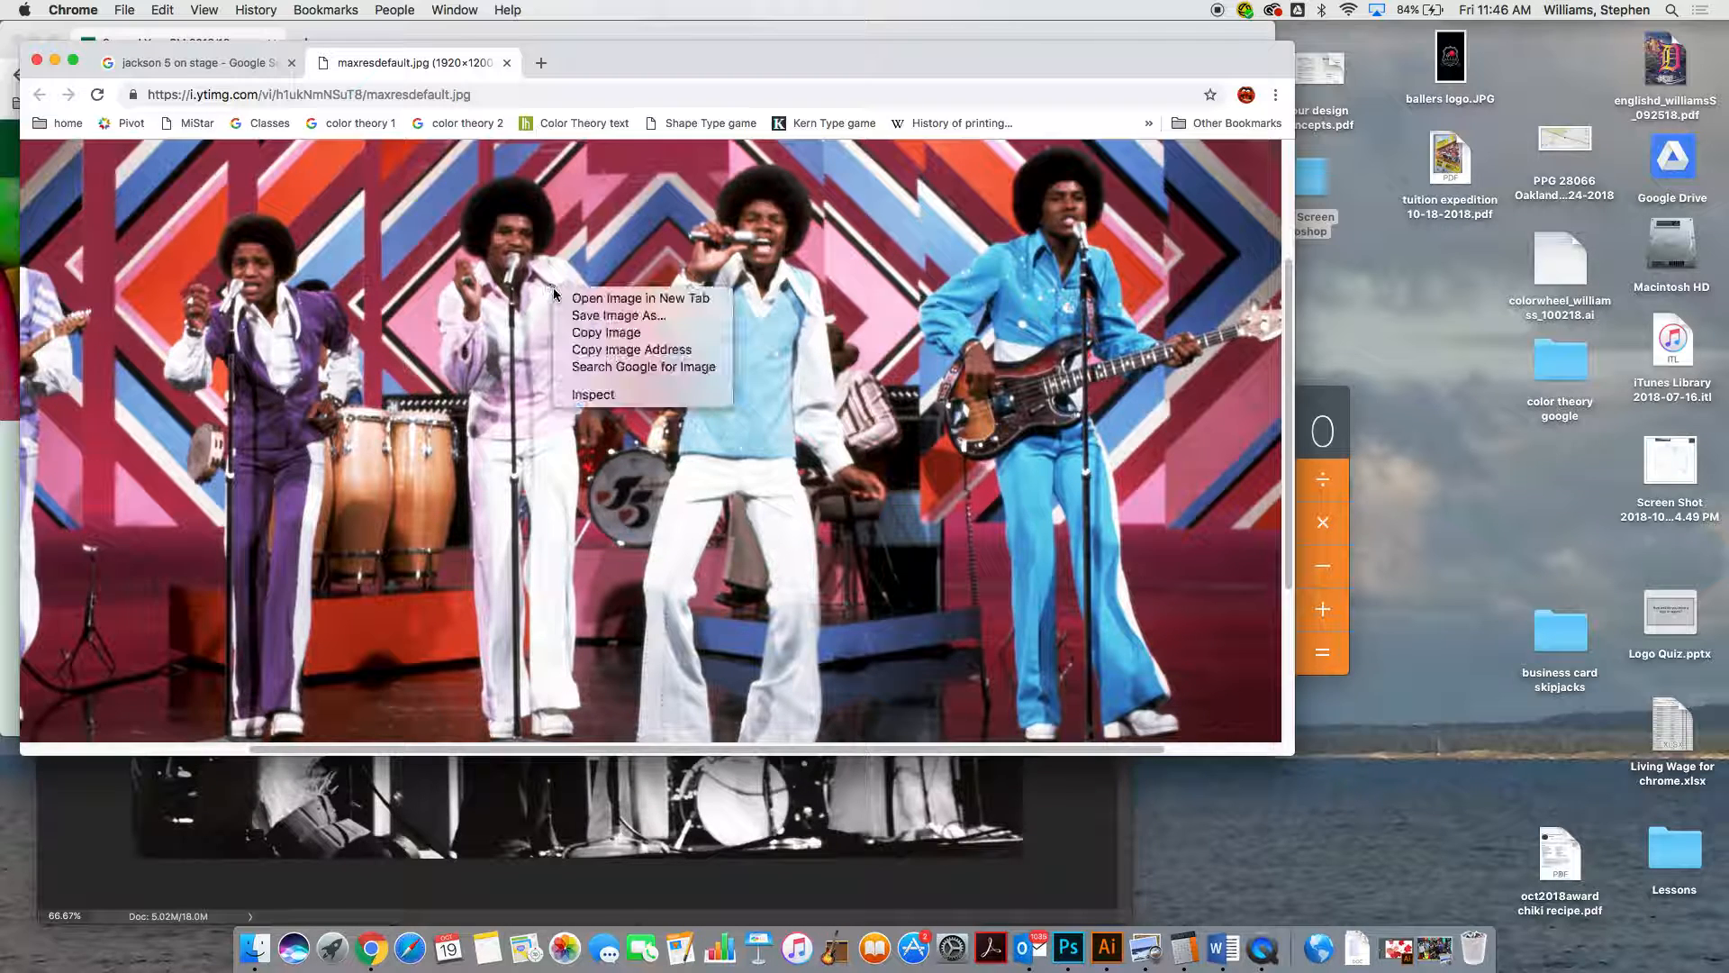
click(604, 318)
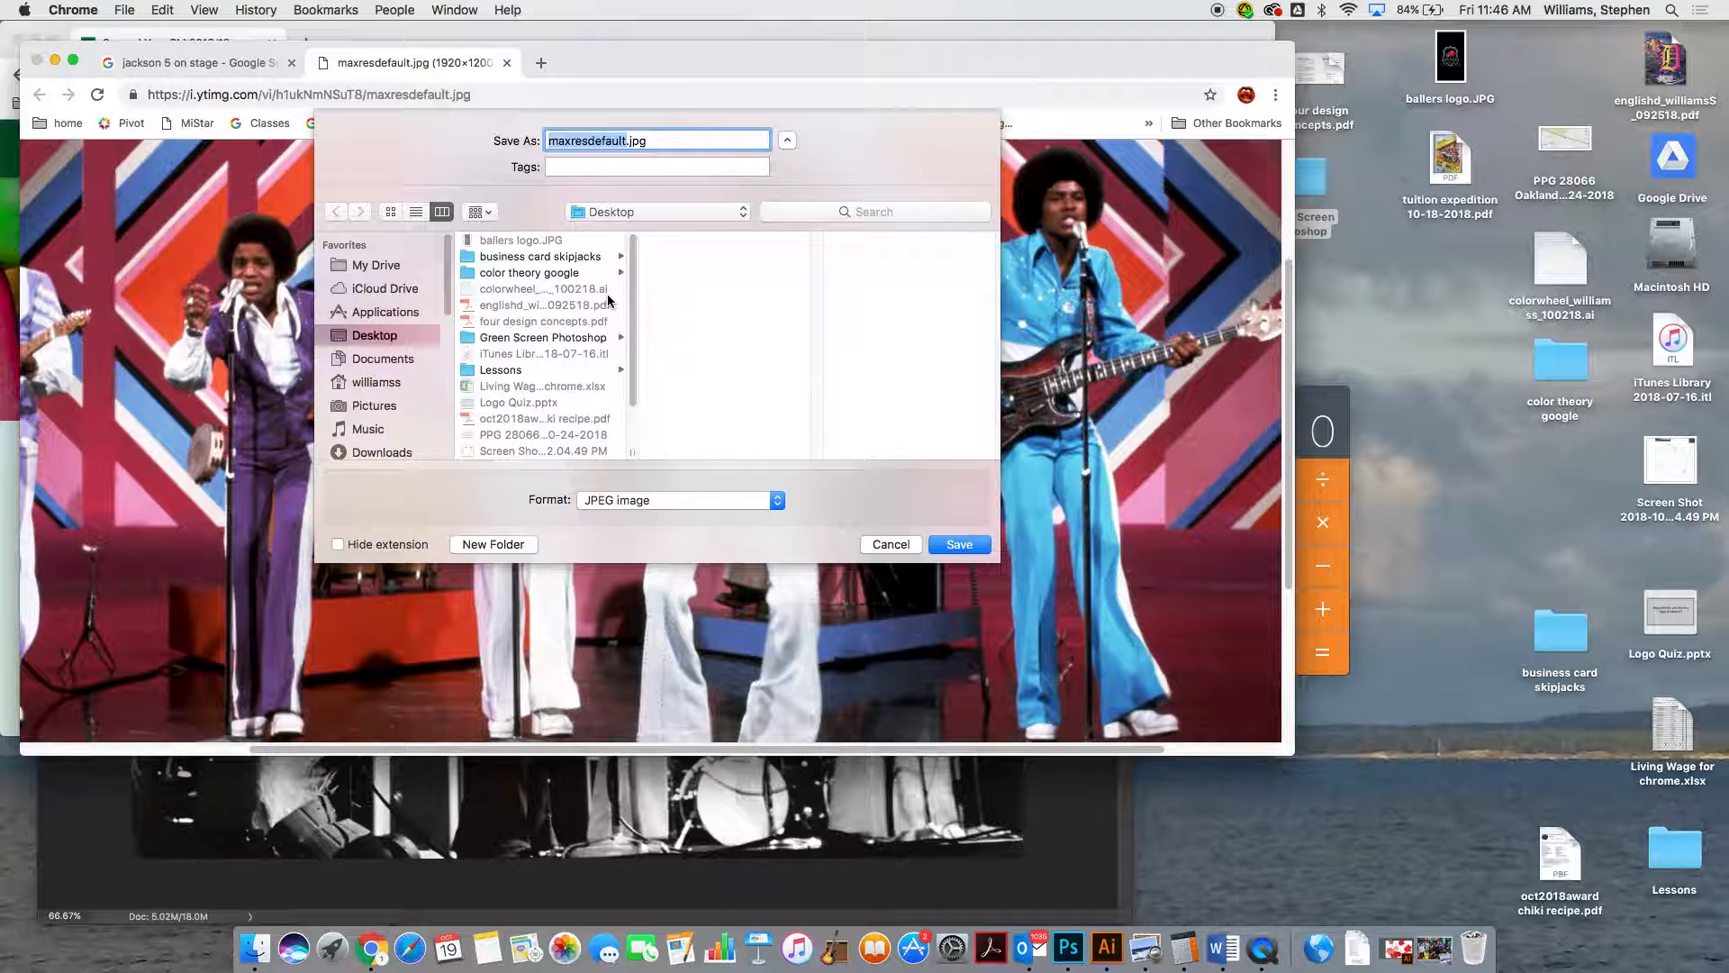
click(479, 340)
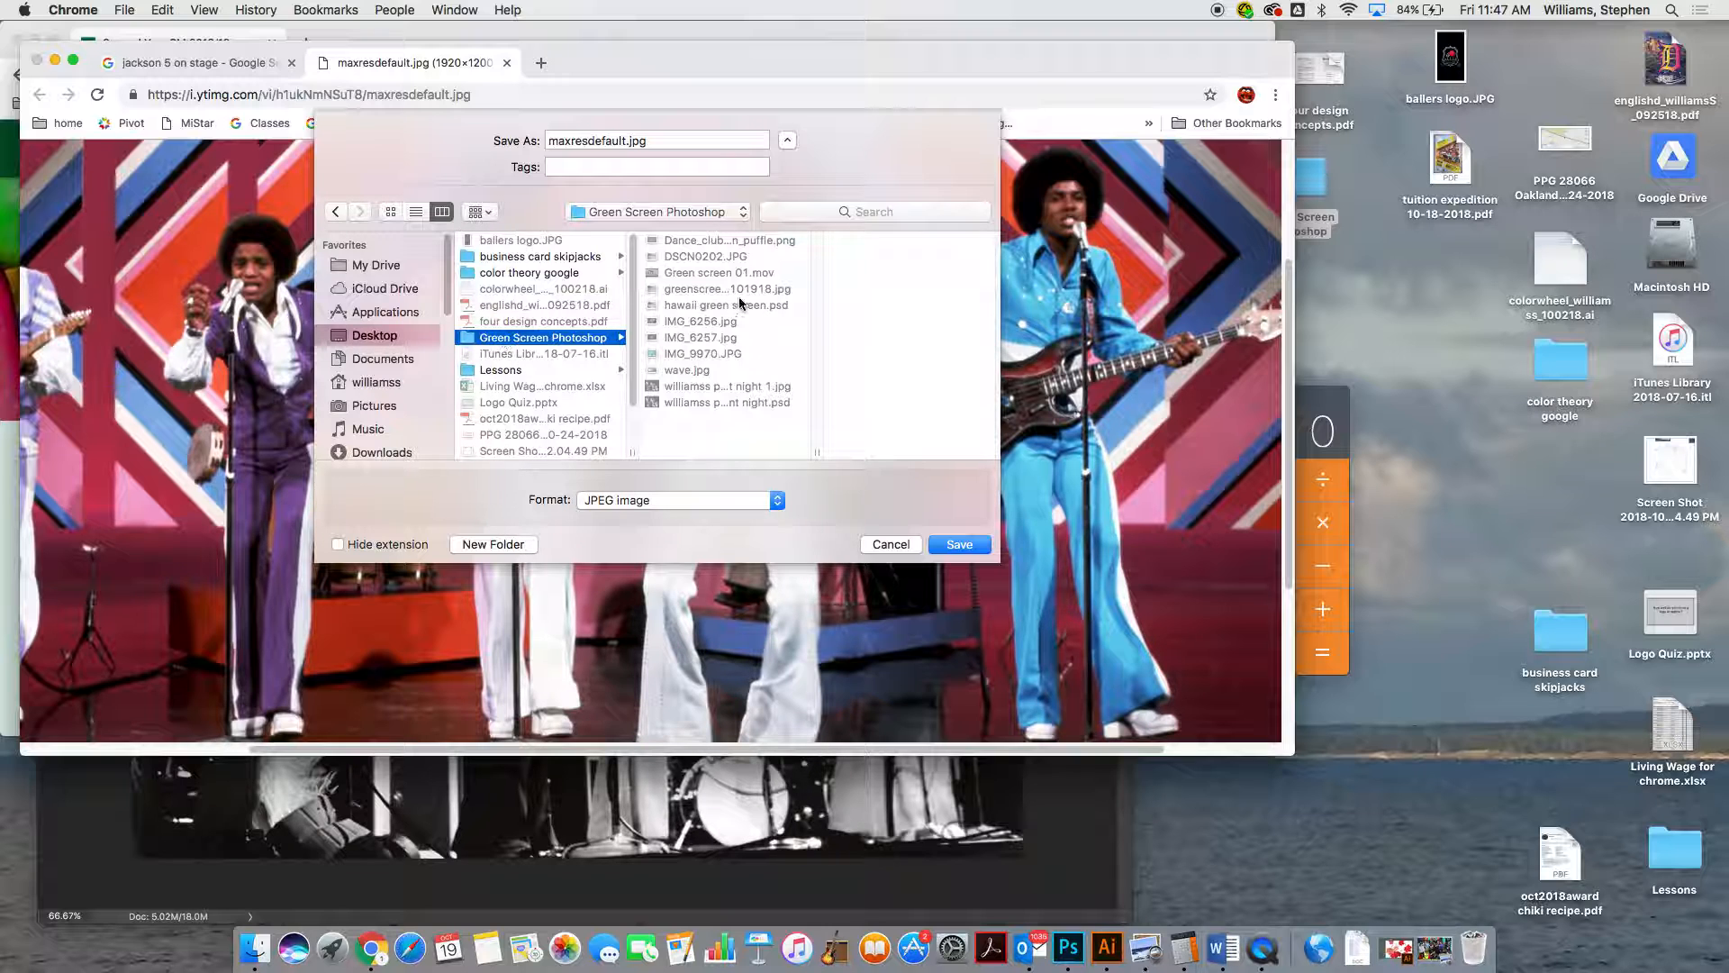
Name the image file j5 1970s.jpg and save it
click(628, 141)
key(BackSpace)
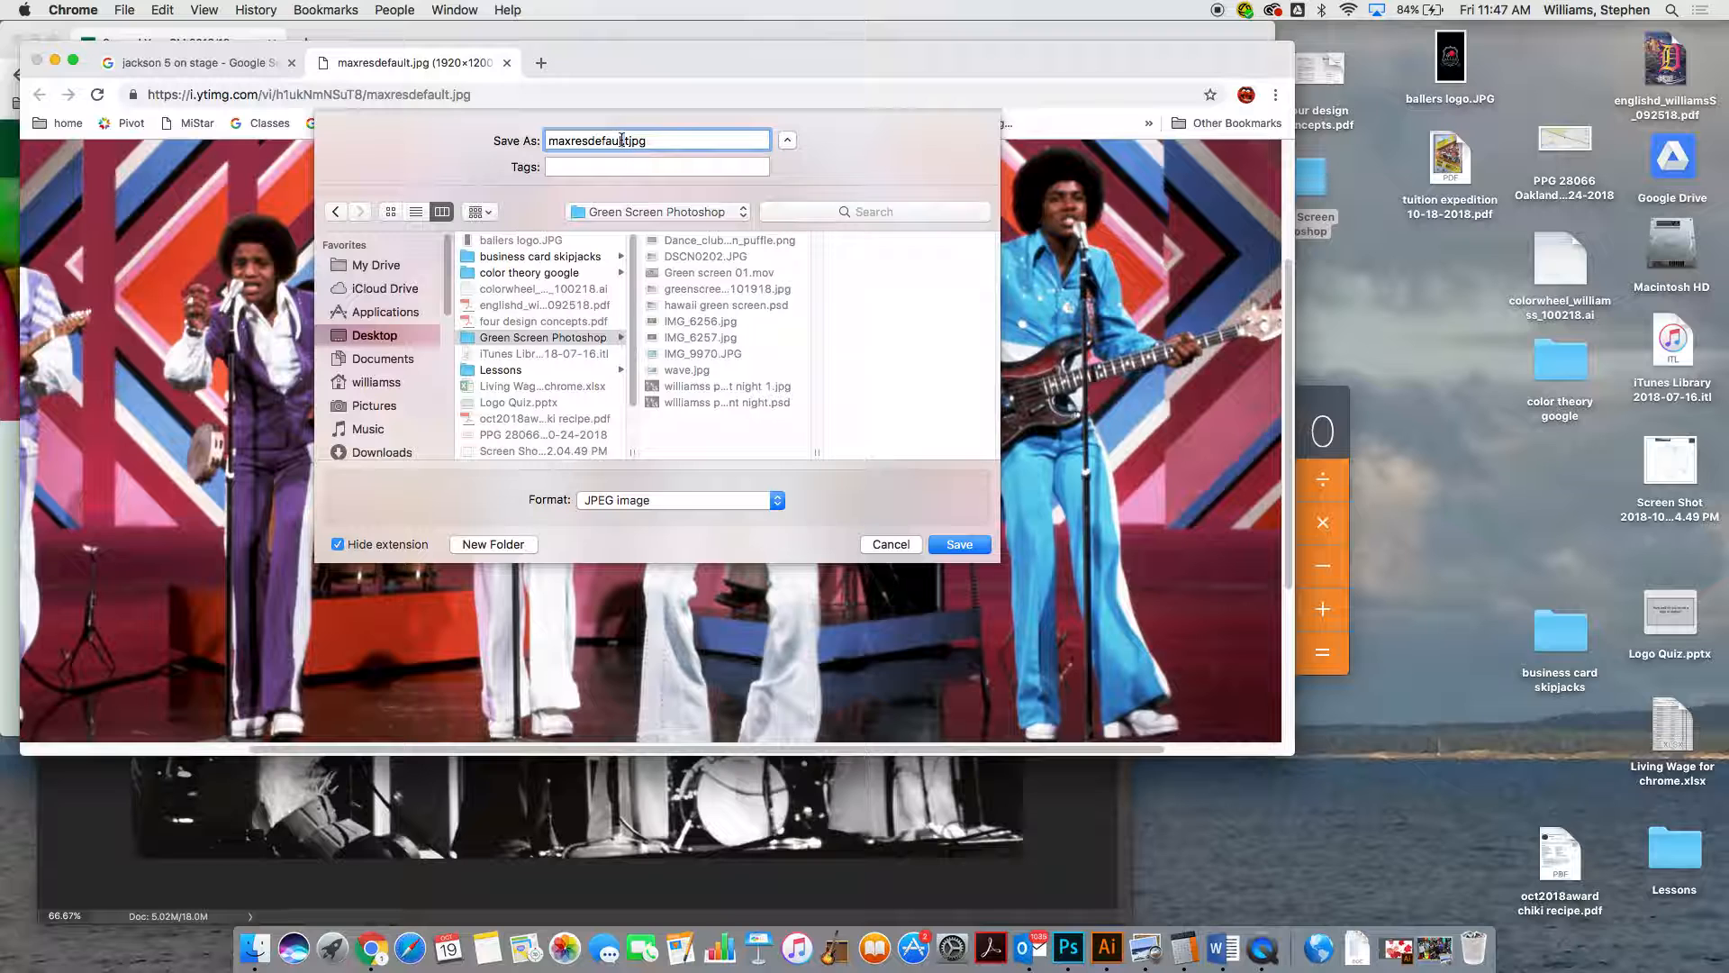
text(.)
drag(623, 141, 501, 144)
drag(645, 140, 449, 142)
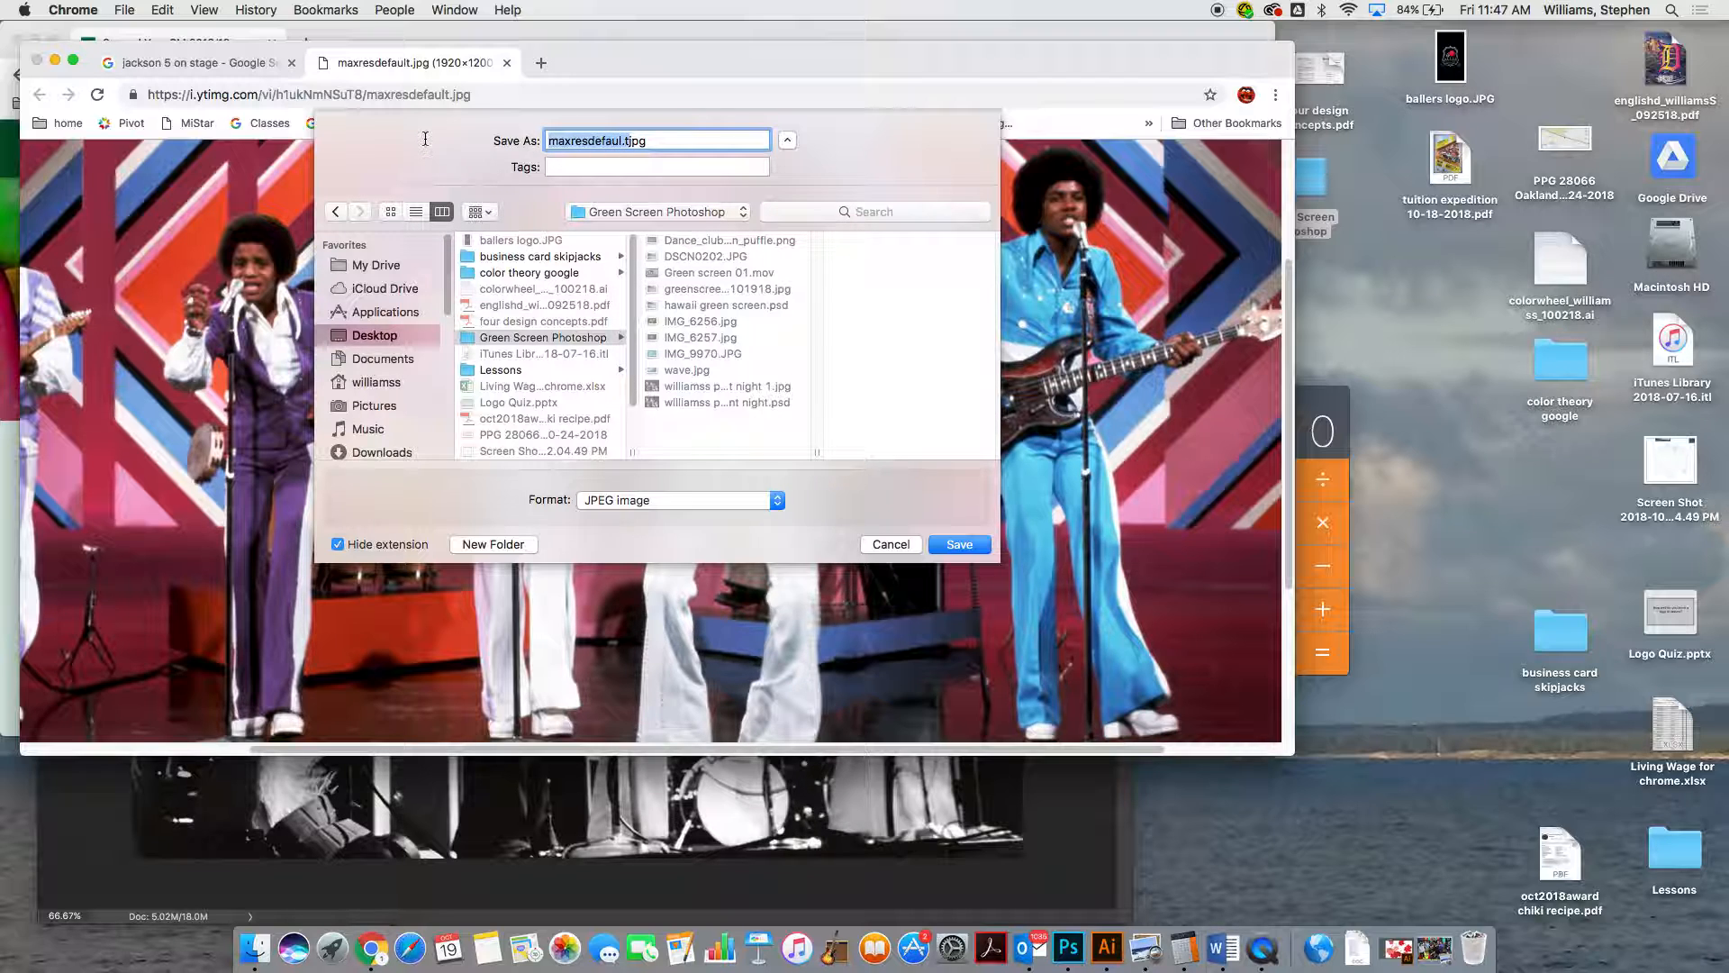
key(BackSpace)
text(j5 s)
key(BackSpace)
key(BackSpace)
text(1970s)
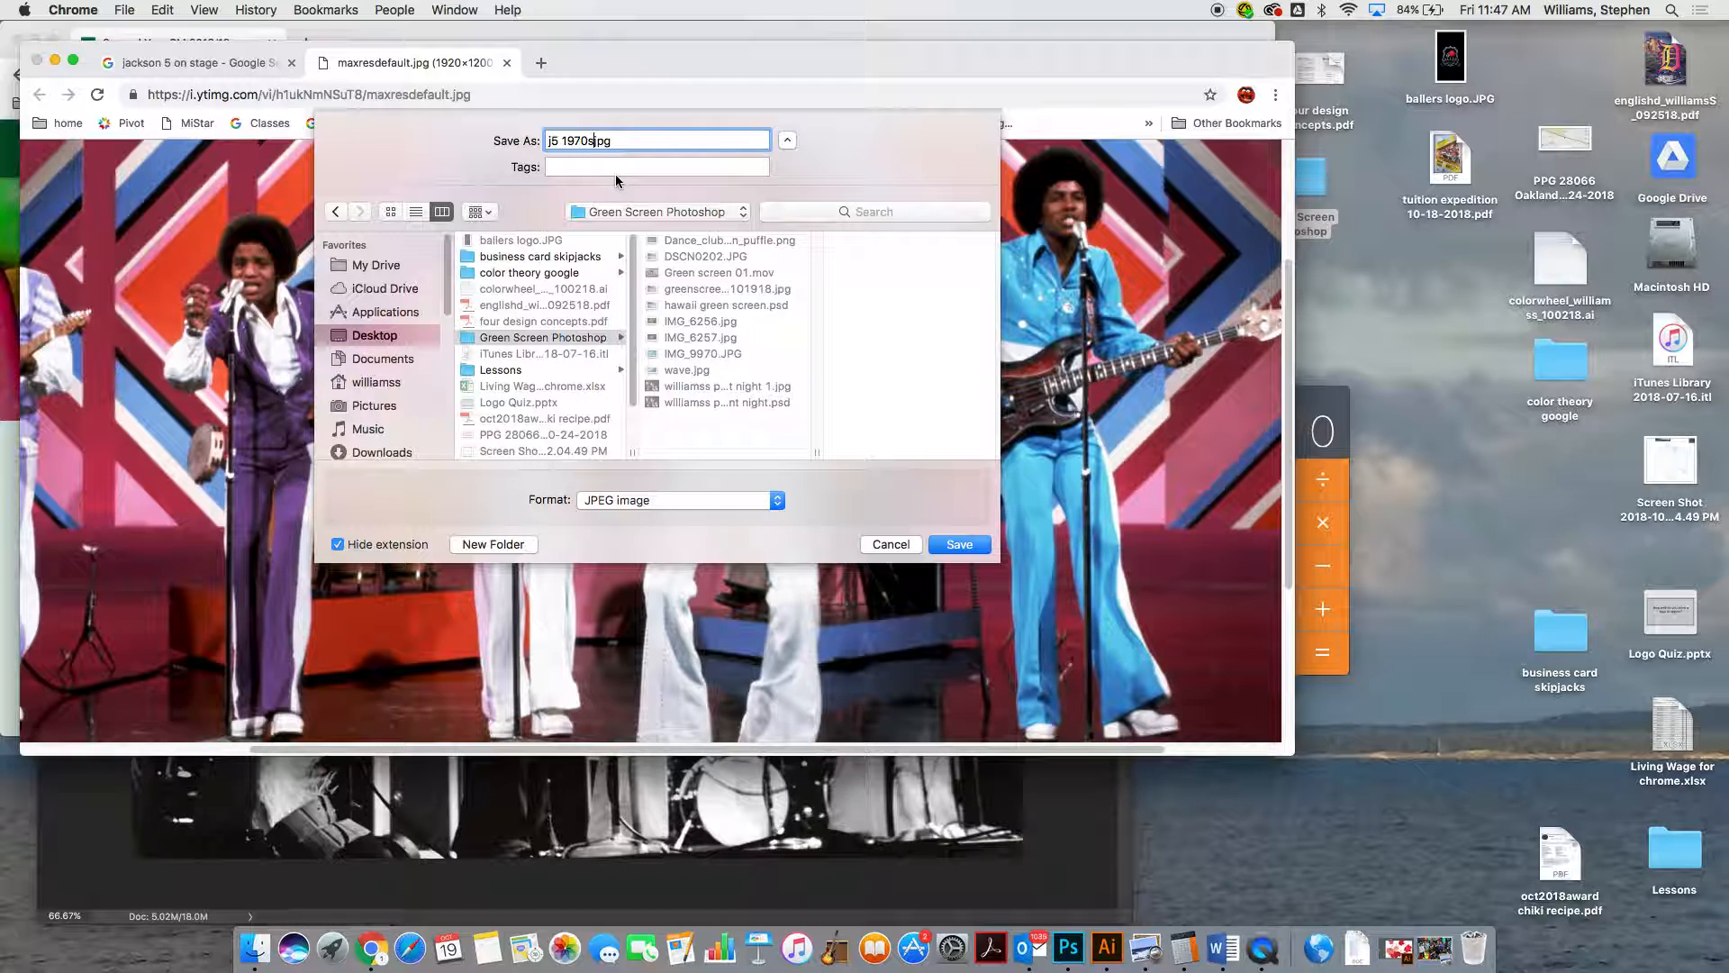
text(.)
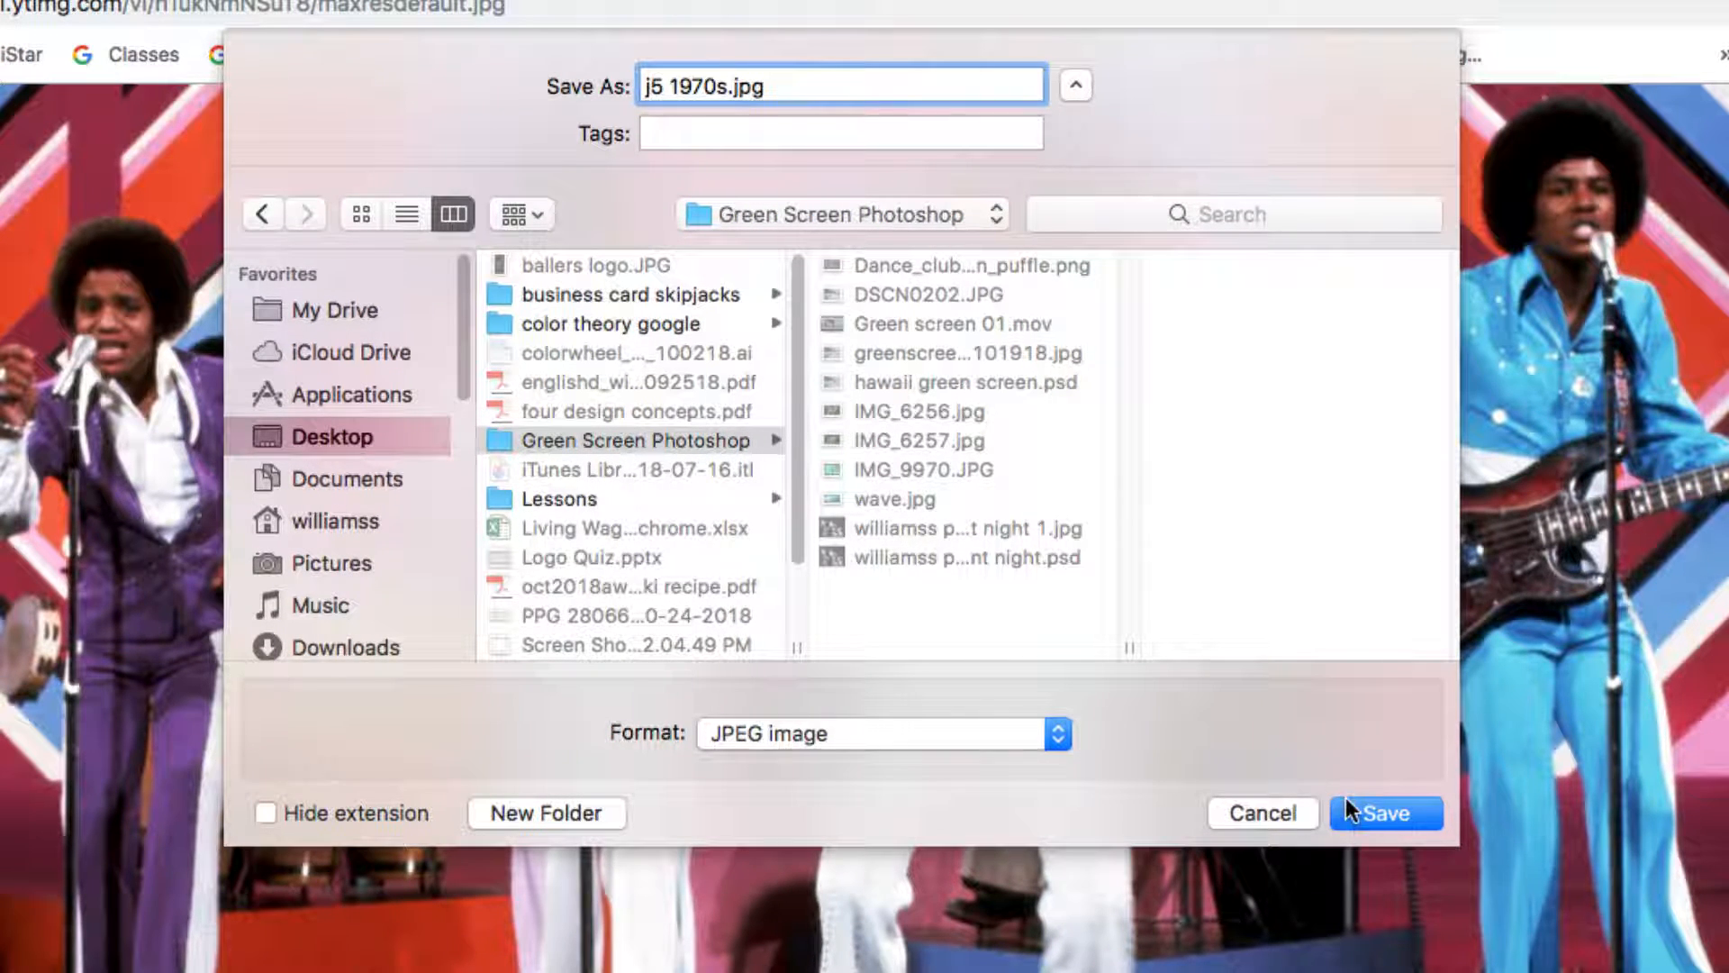
click(1387, 810)
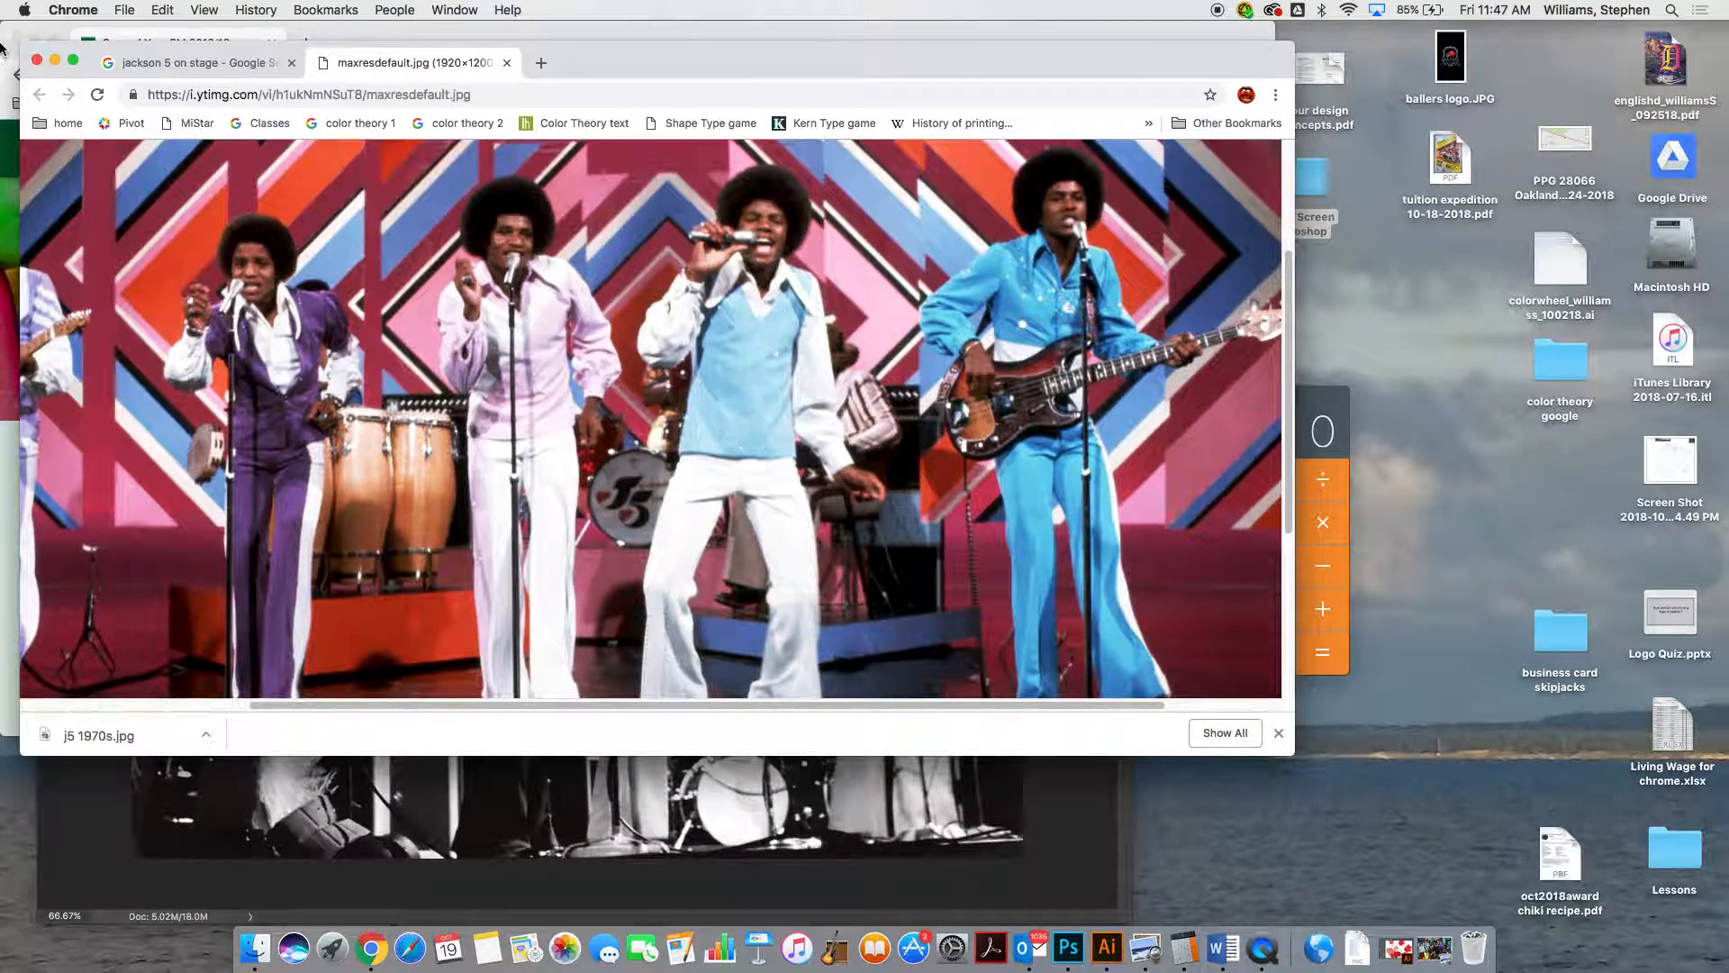
Minimize the image's browser window, switch to Photoshop, and bring up the green-screen photo IMG_6257.jpg after checking the other open documents
click(55, 61)
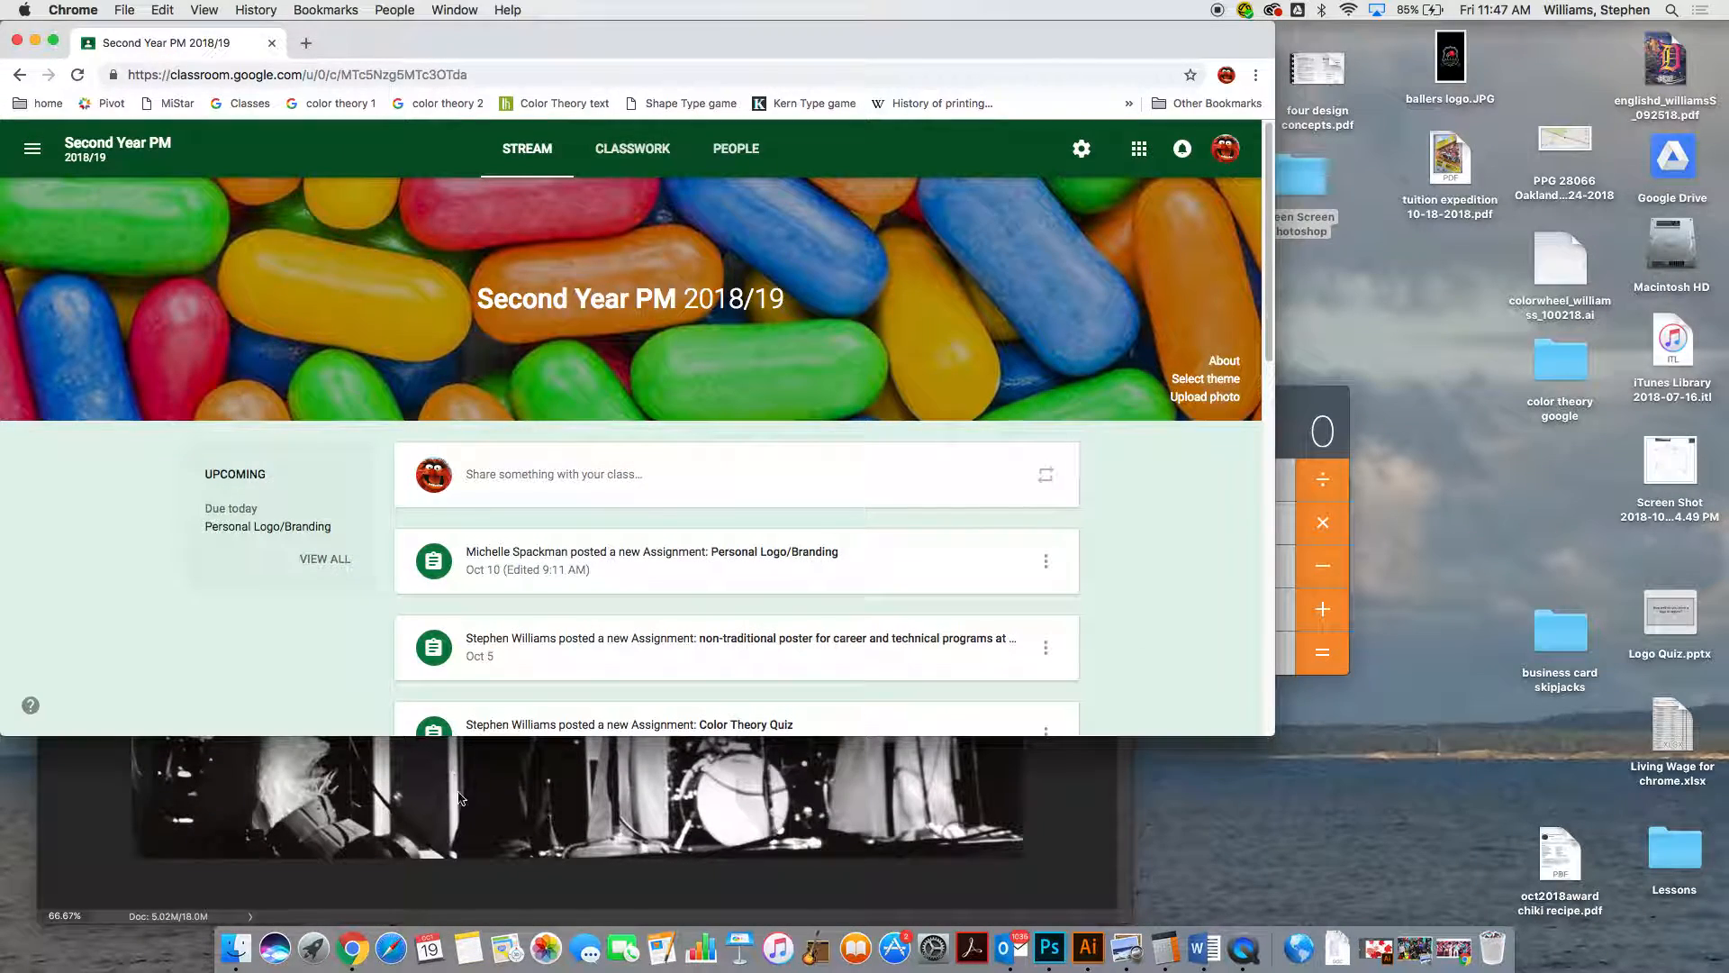
click(459, 793)
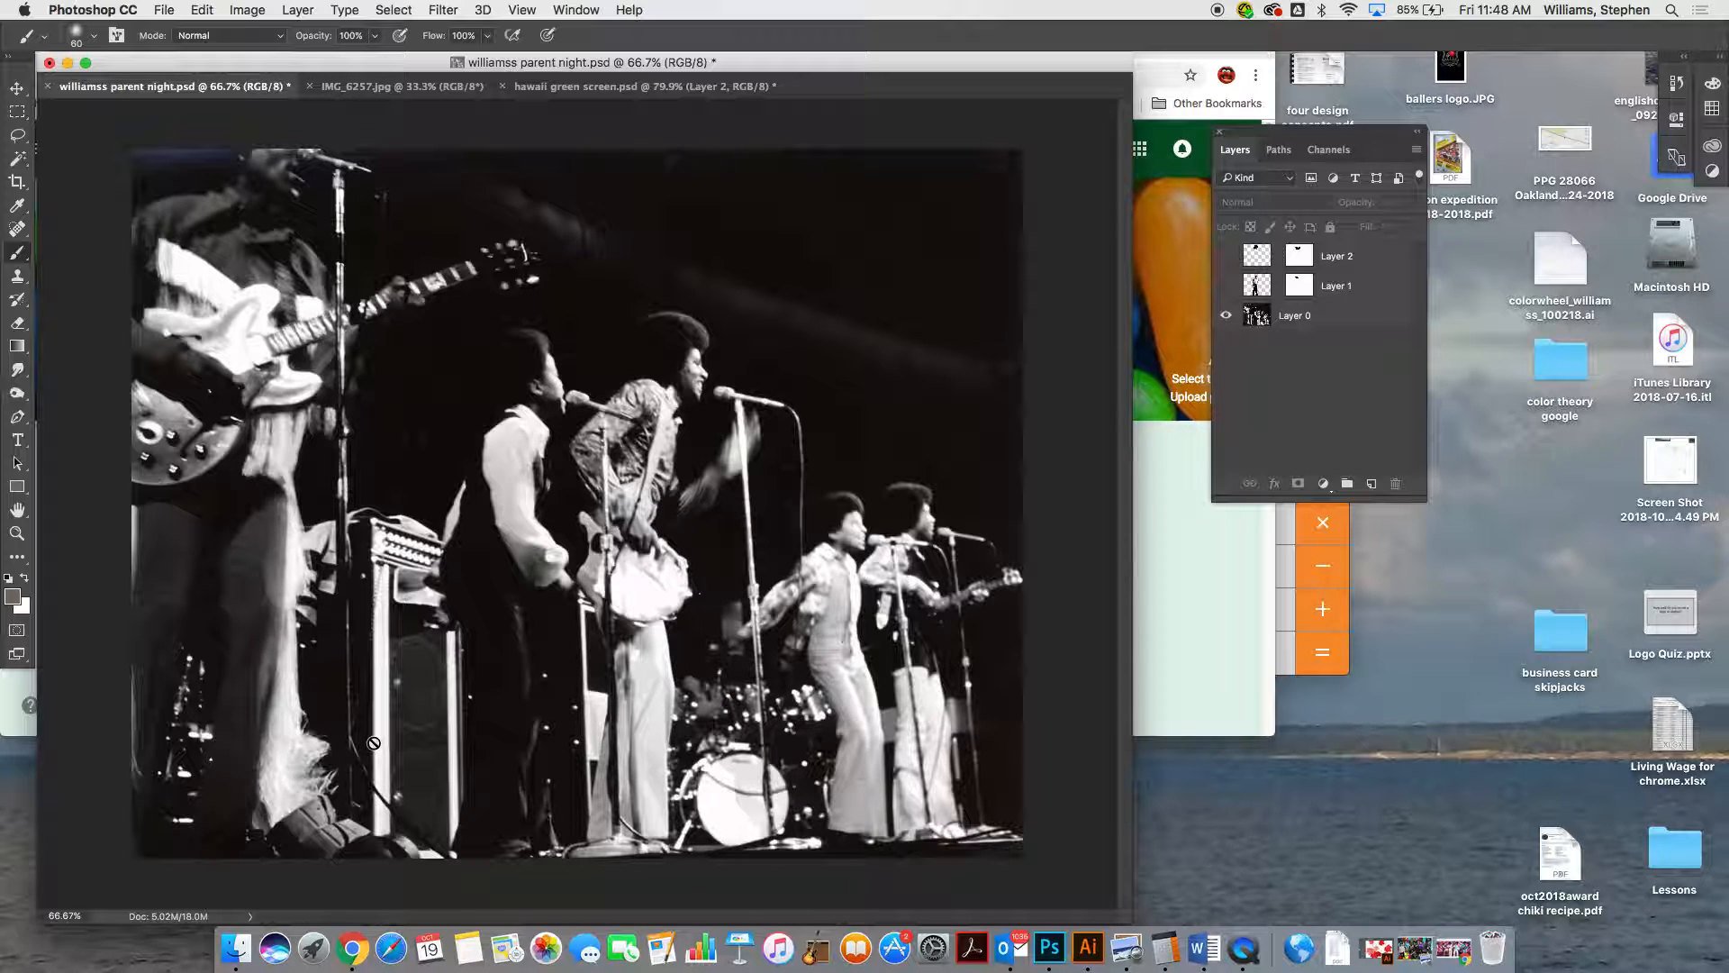
click(385, 94)
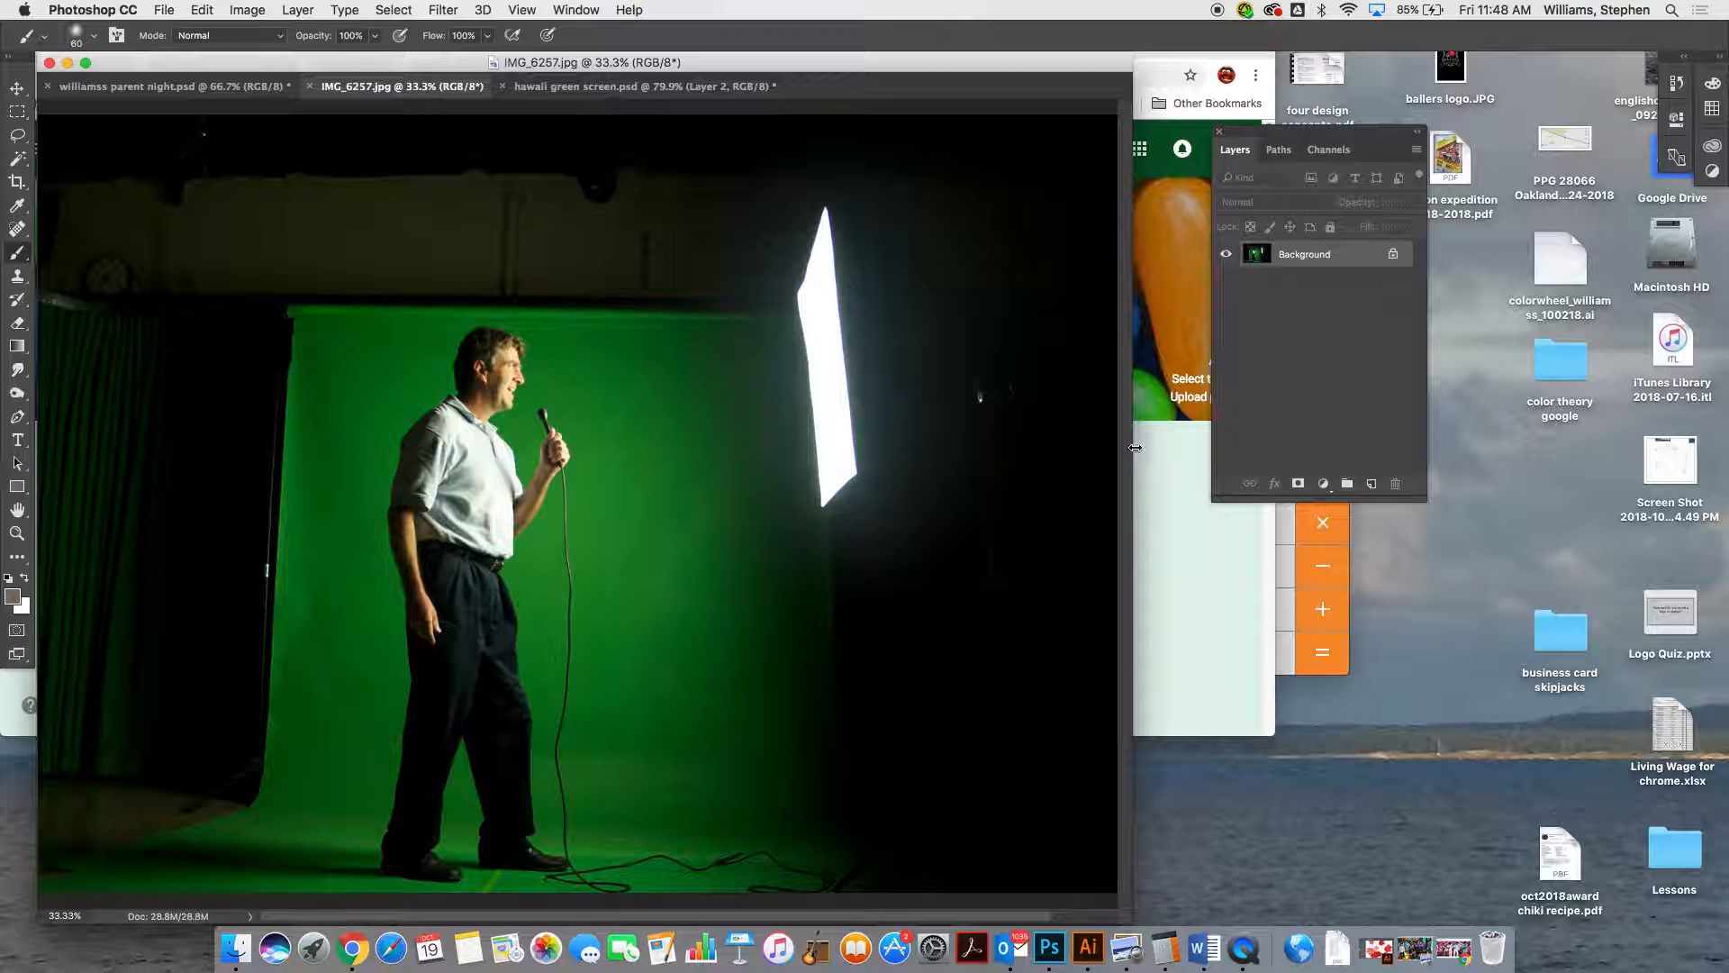
click(541, 86)
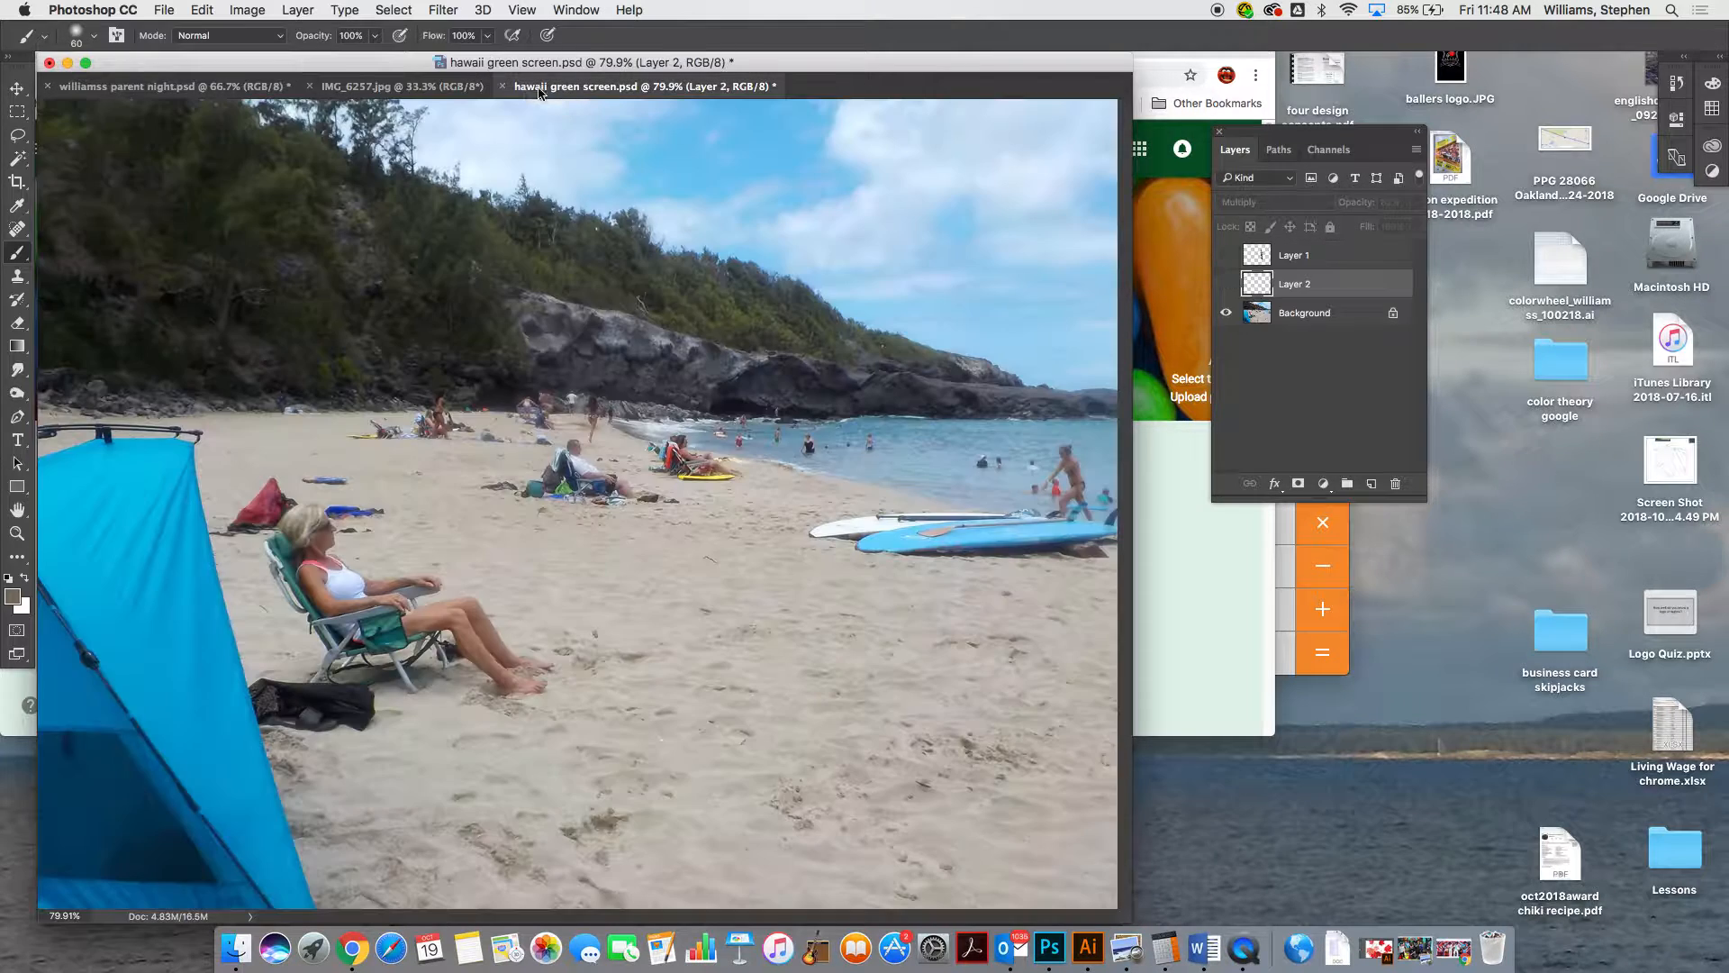
click(204, 89)
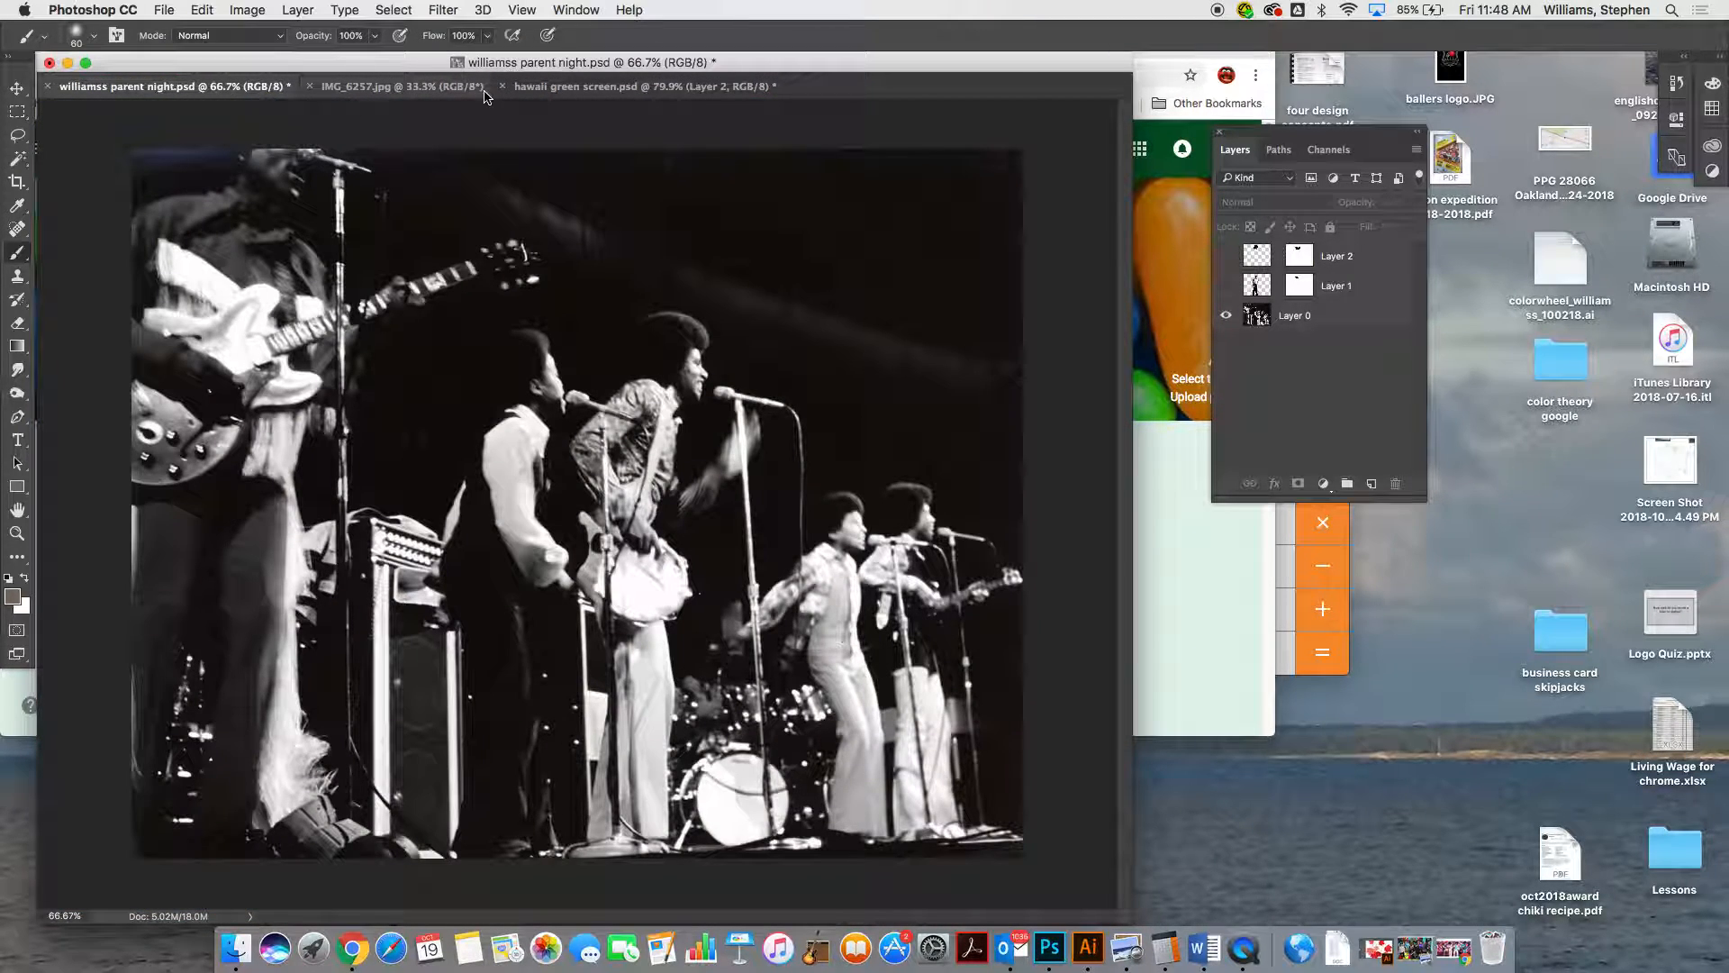
click(426, 90)
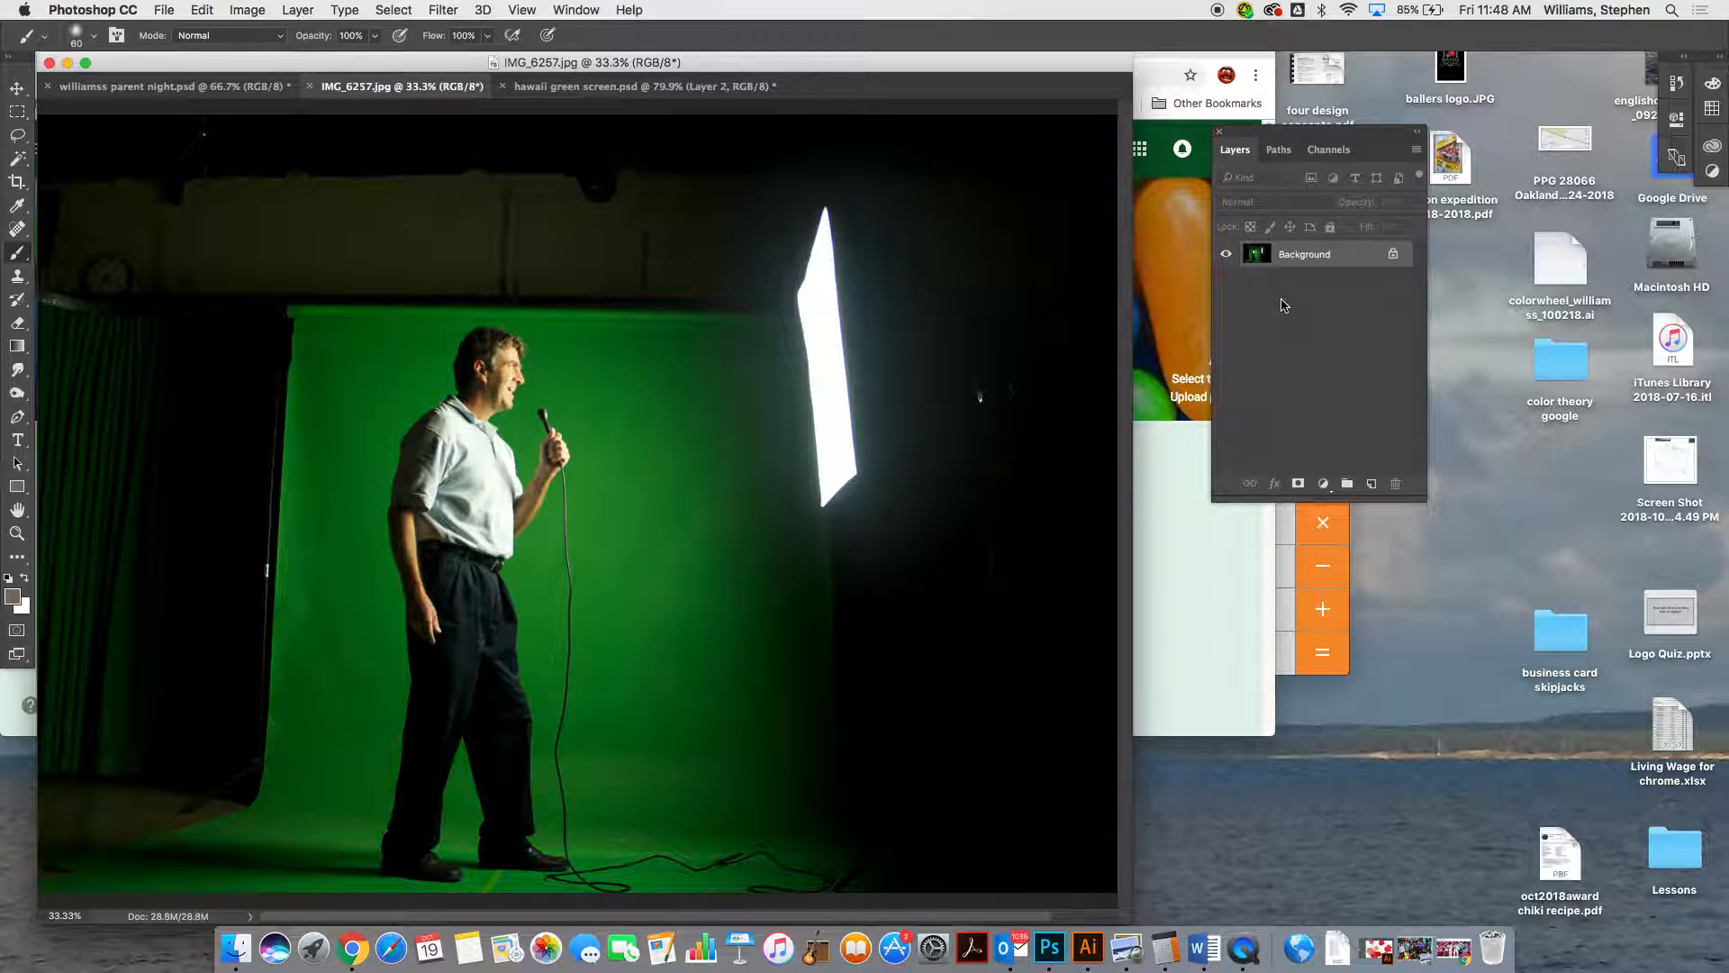
Unlock the Background layer of the green-screen photo and erase a short diagonal stroke in the dark area beside the green backdrop
drag(1374, 141, 1040, 191)
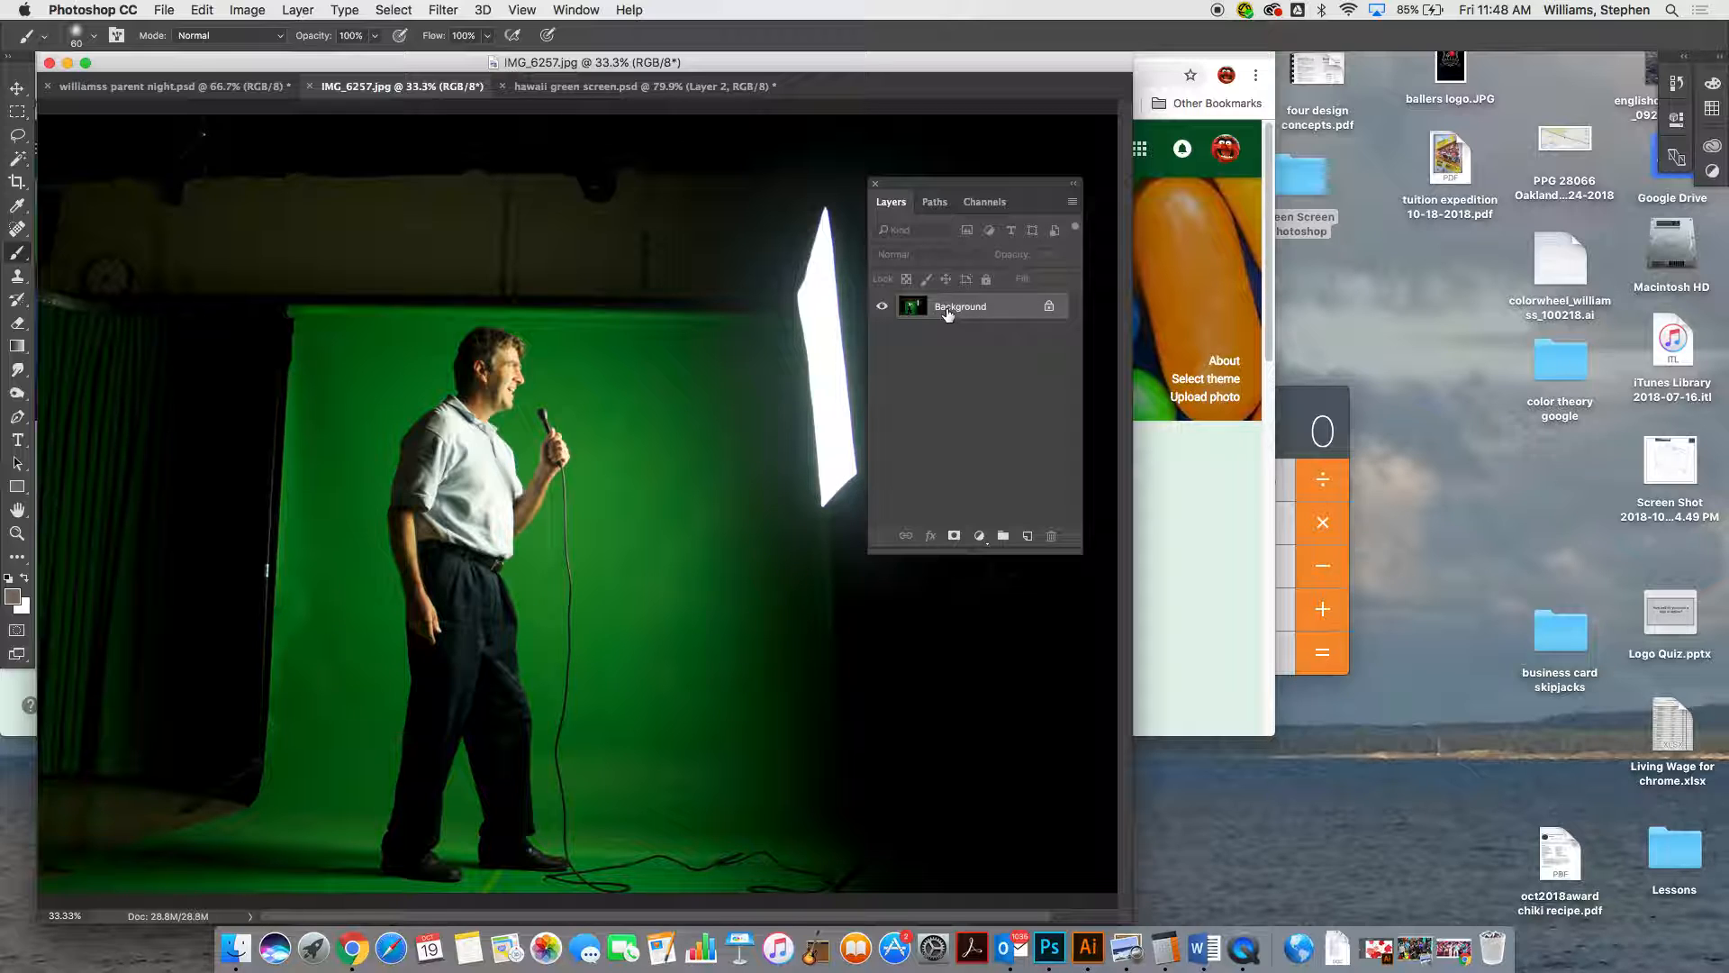
click(1050, 308)
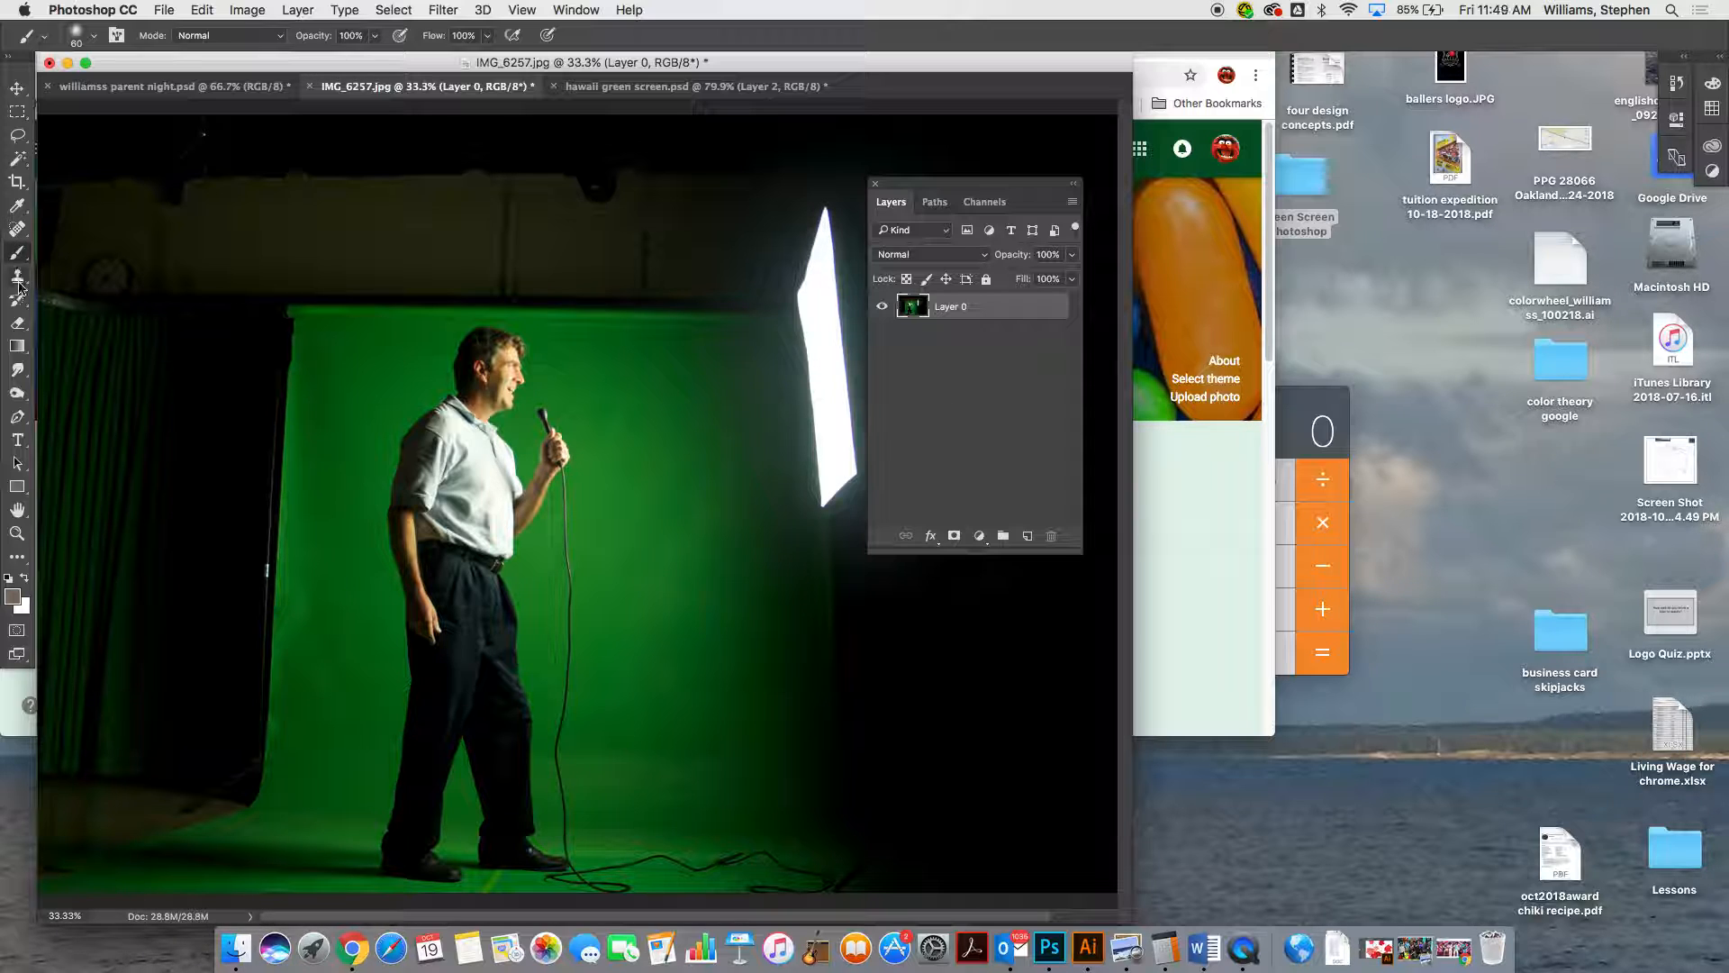
click(18, 323)
mouse_move(288, 245)
mouse_down()
mouse_move(204, 392)
mouse_move(216, 339)
mouse_move(184, 375)
mouse_move(263, 298)
mouse_up()
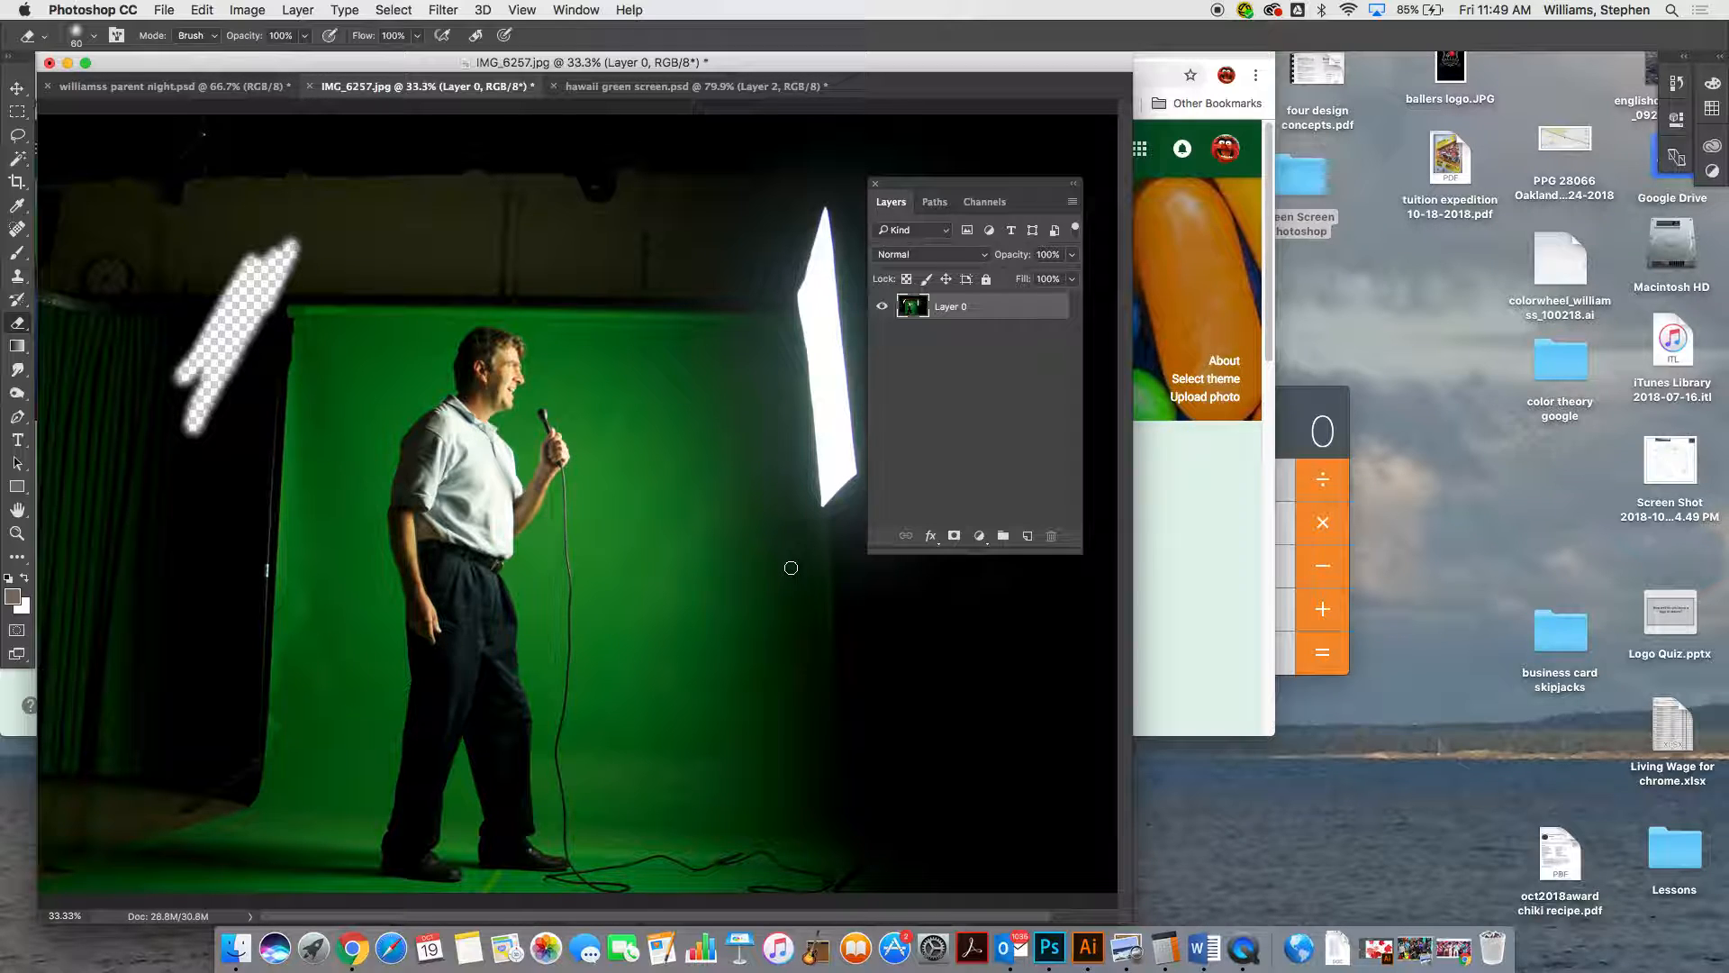
Crop the green-screen photo tightly around the man, keeping his microphone and cable within the green backdrop
click(17, 183)
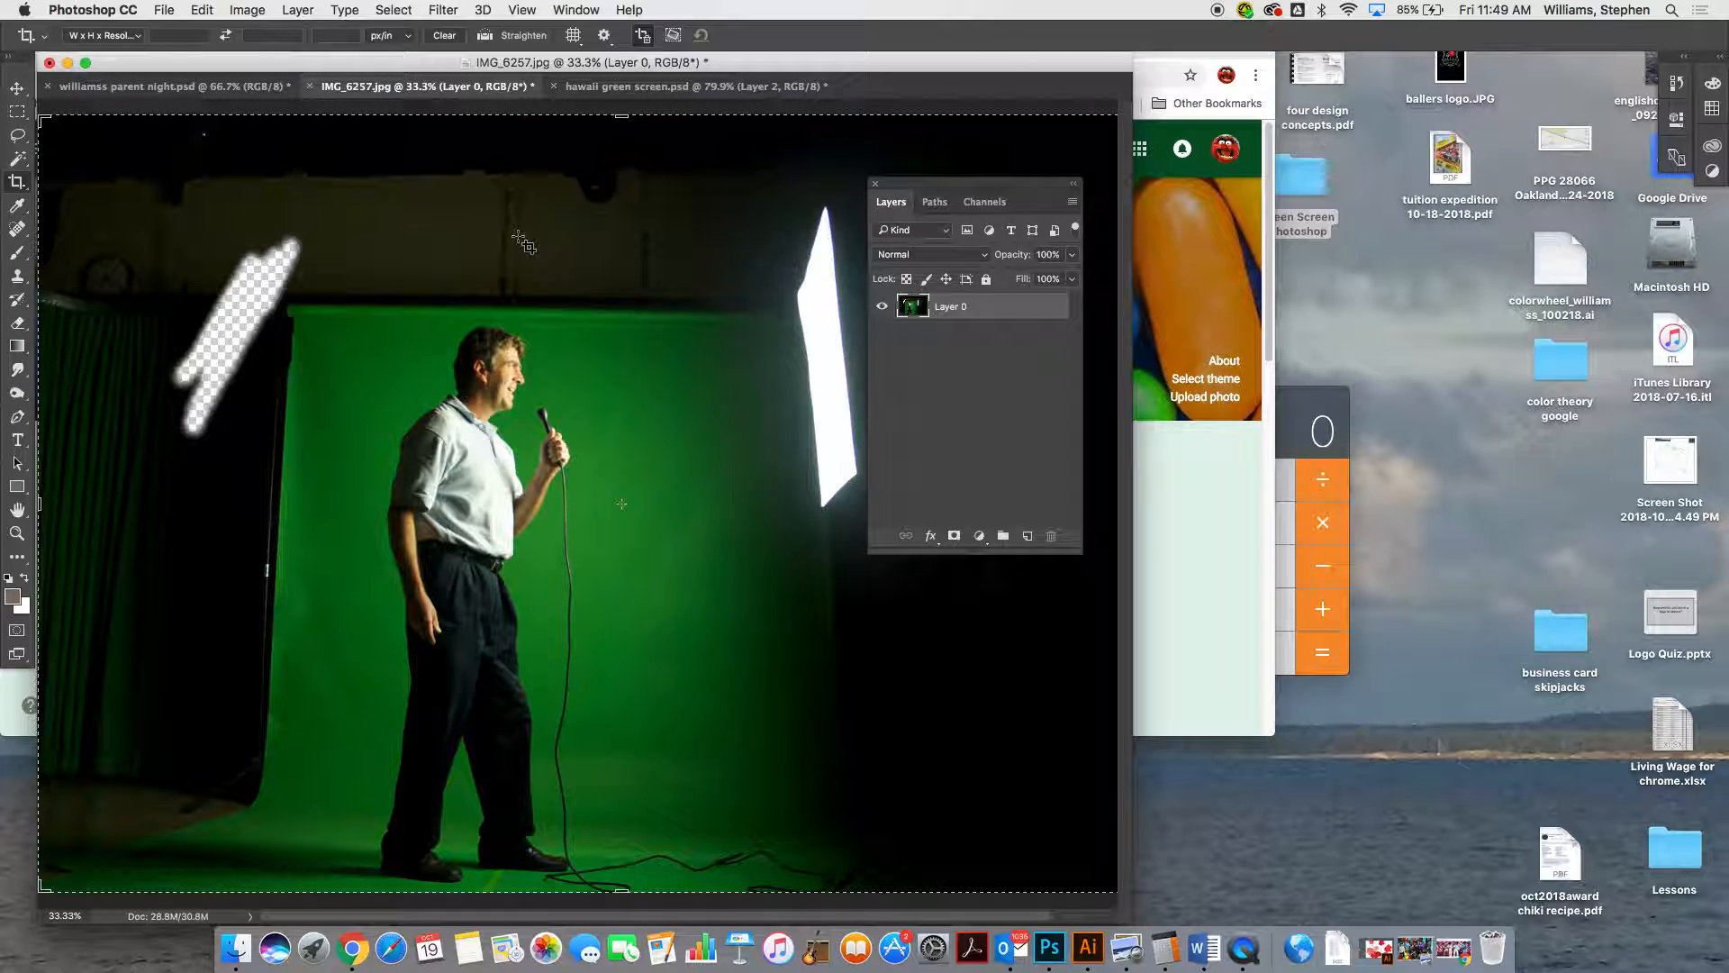
drag(357, 319, 649, 895)
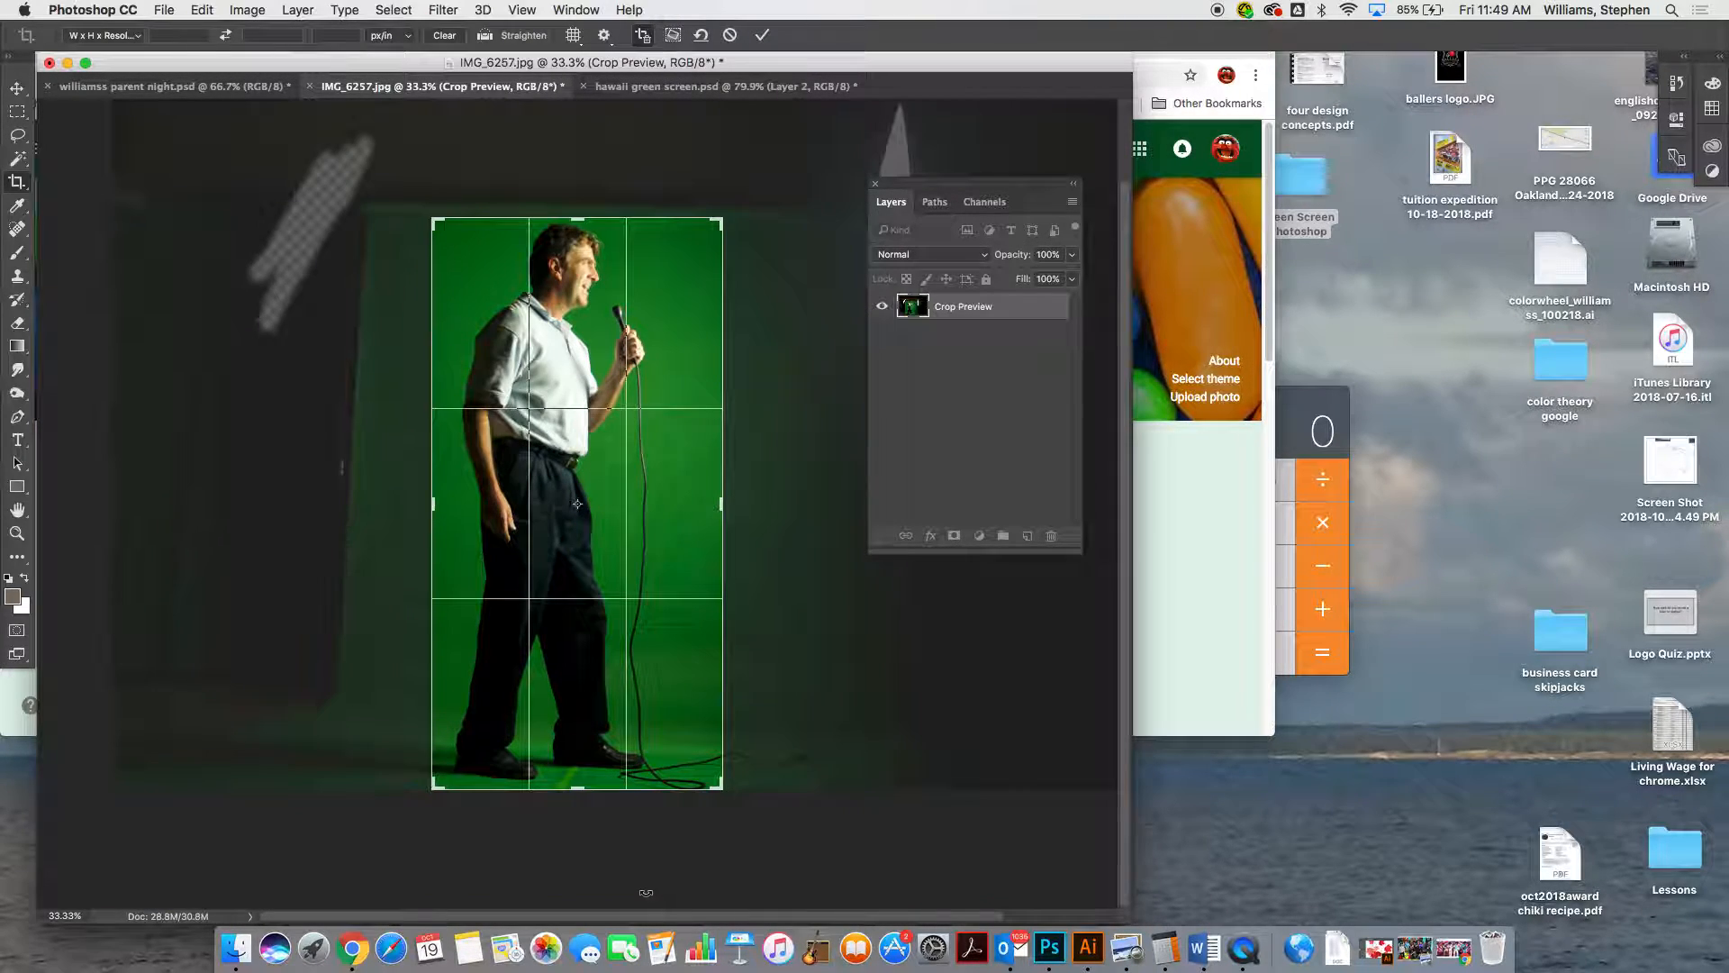
key(Return)
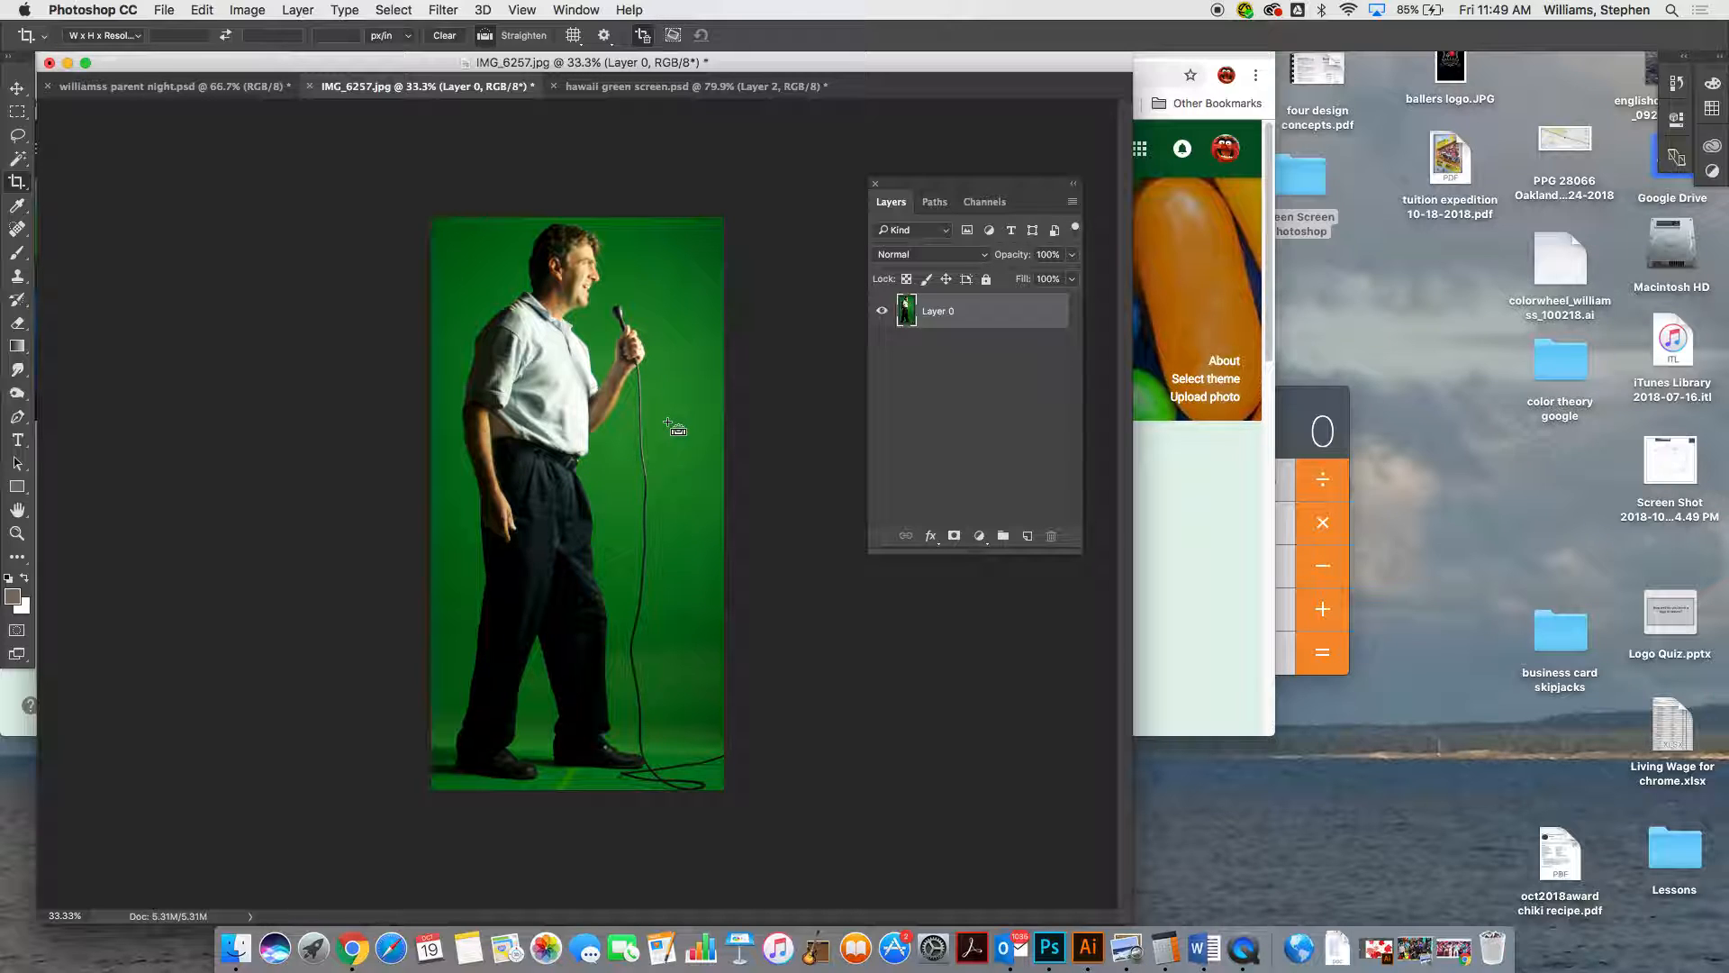
key(super+0)
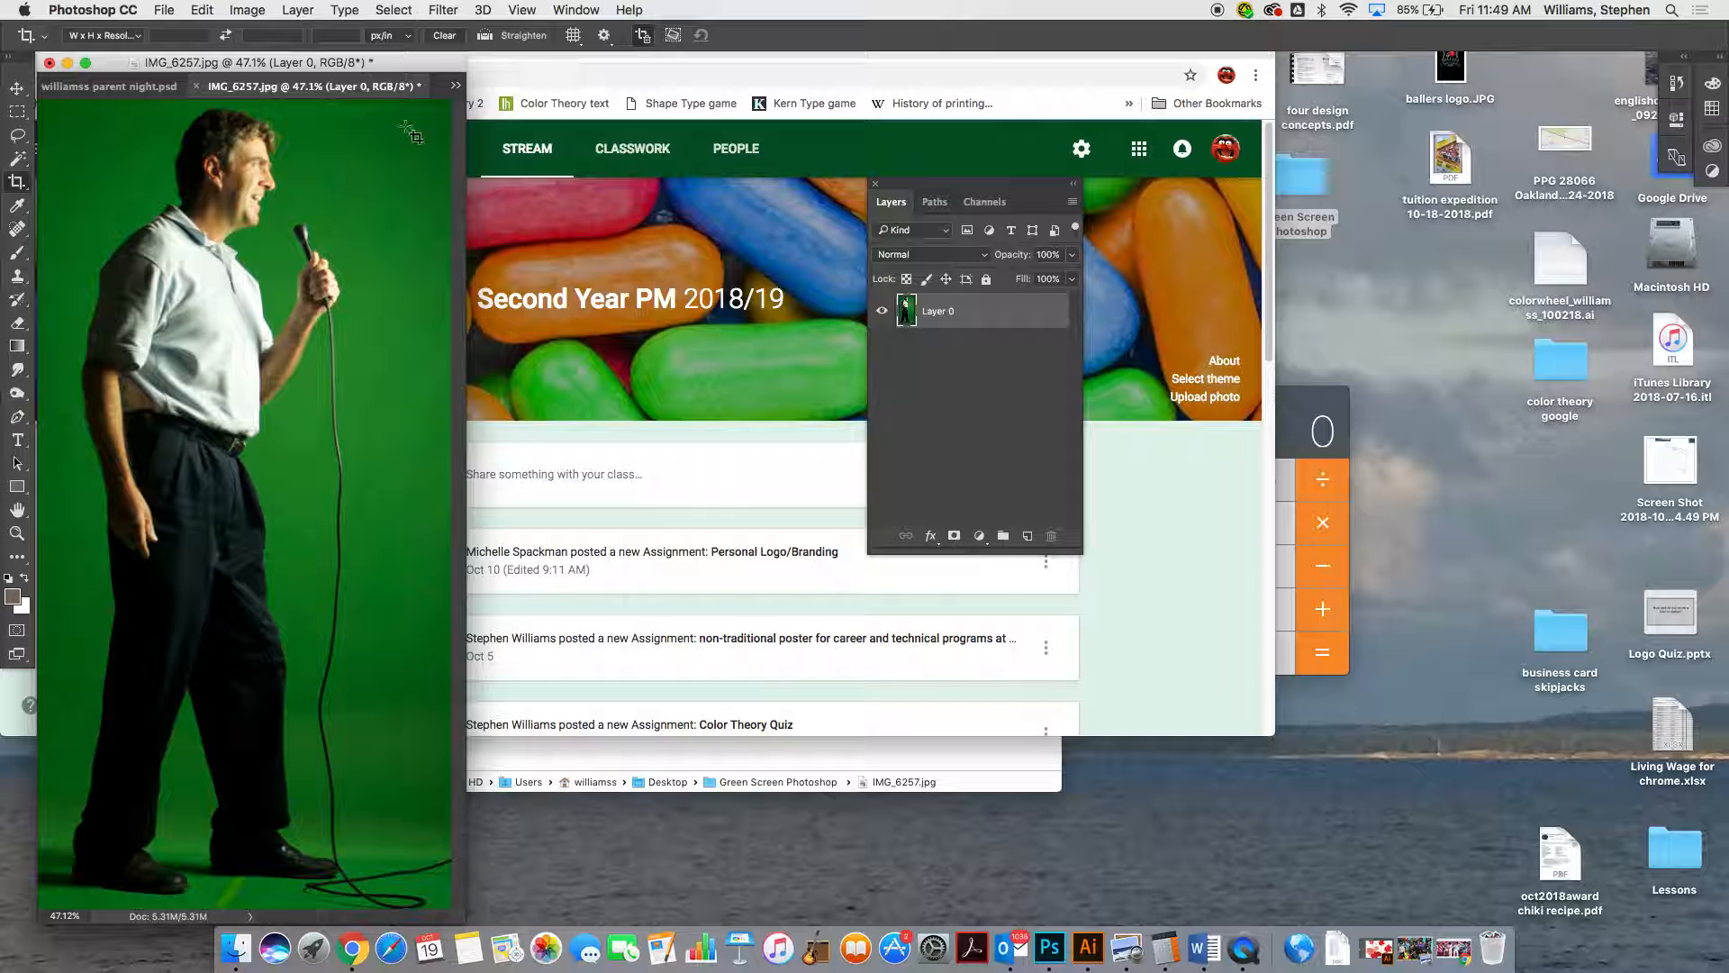
drag(471, 188, 835, 181)
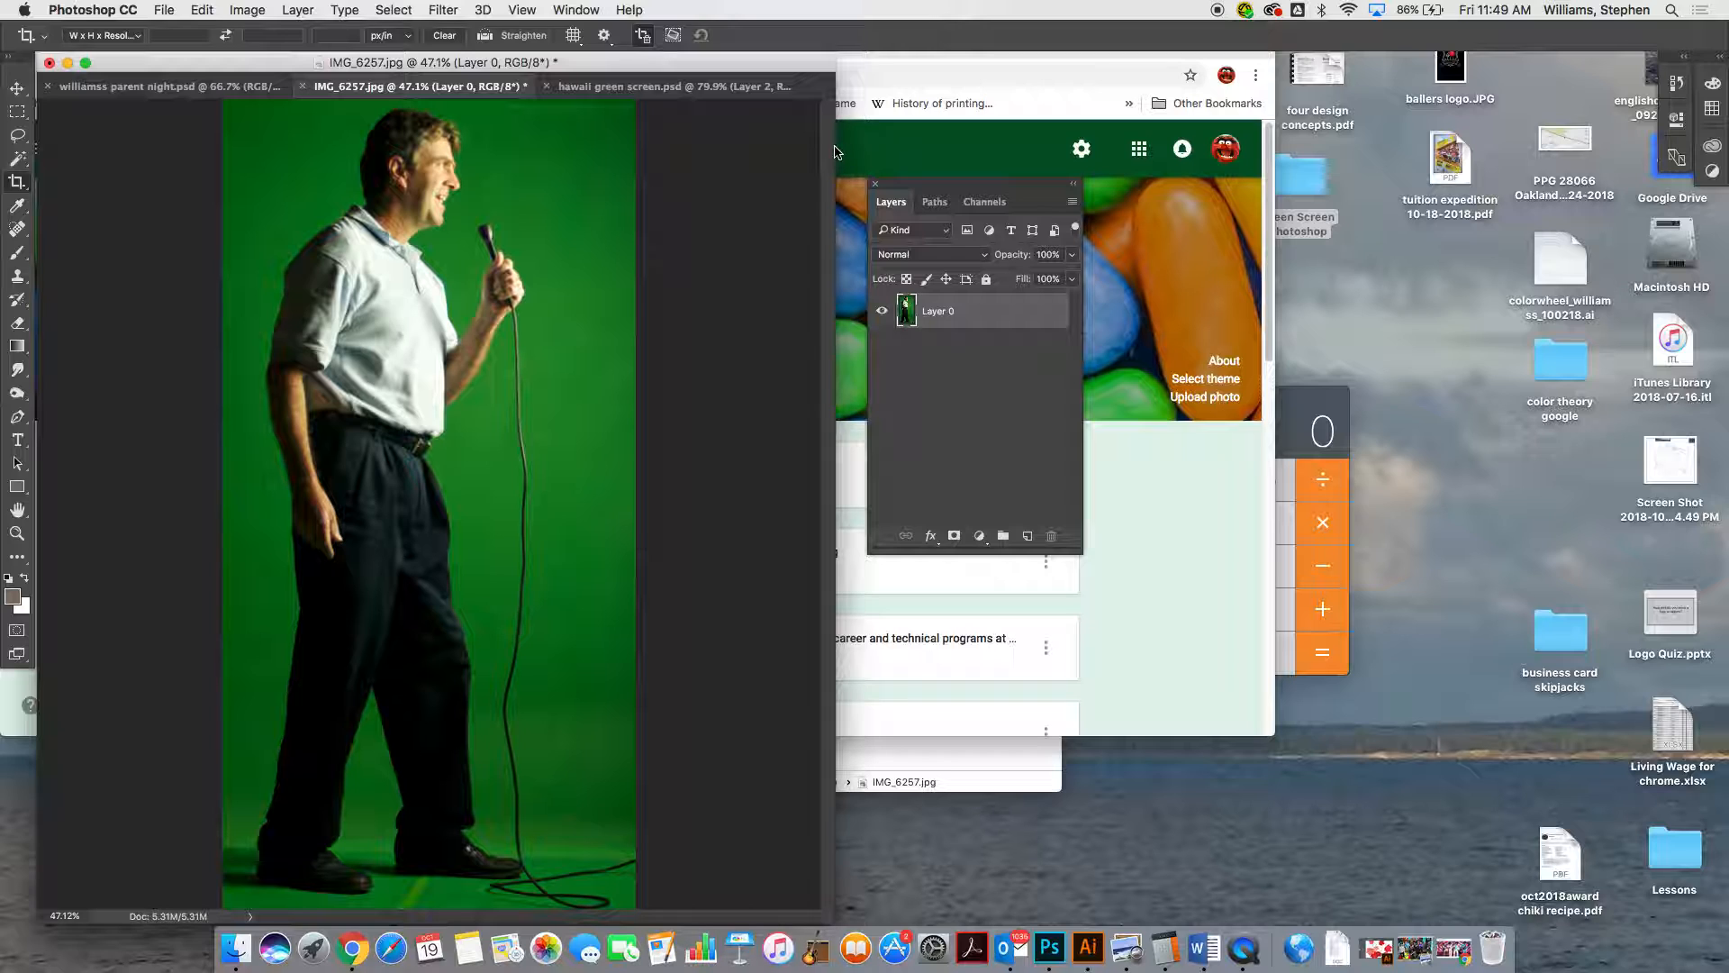
drag(836, 151, 919, 140)
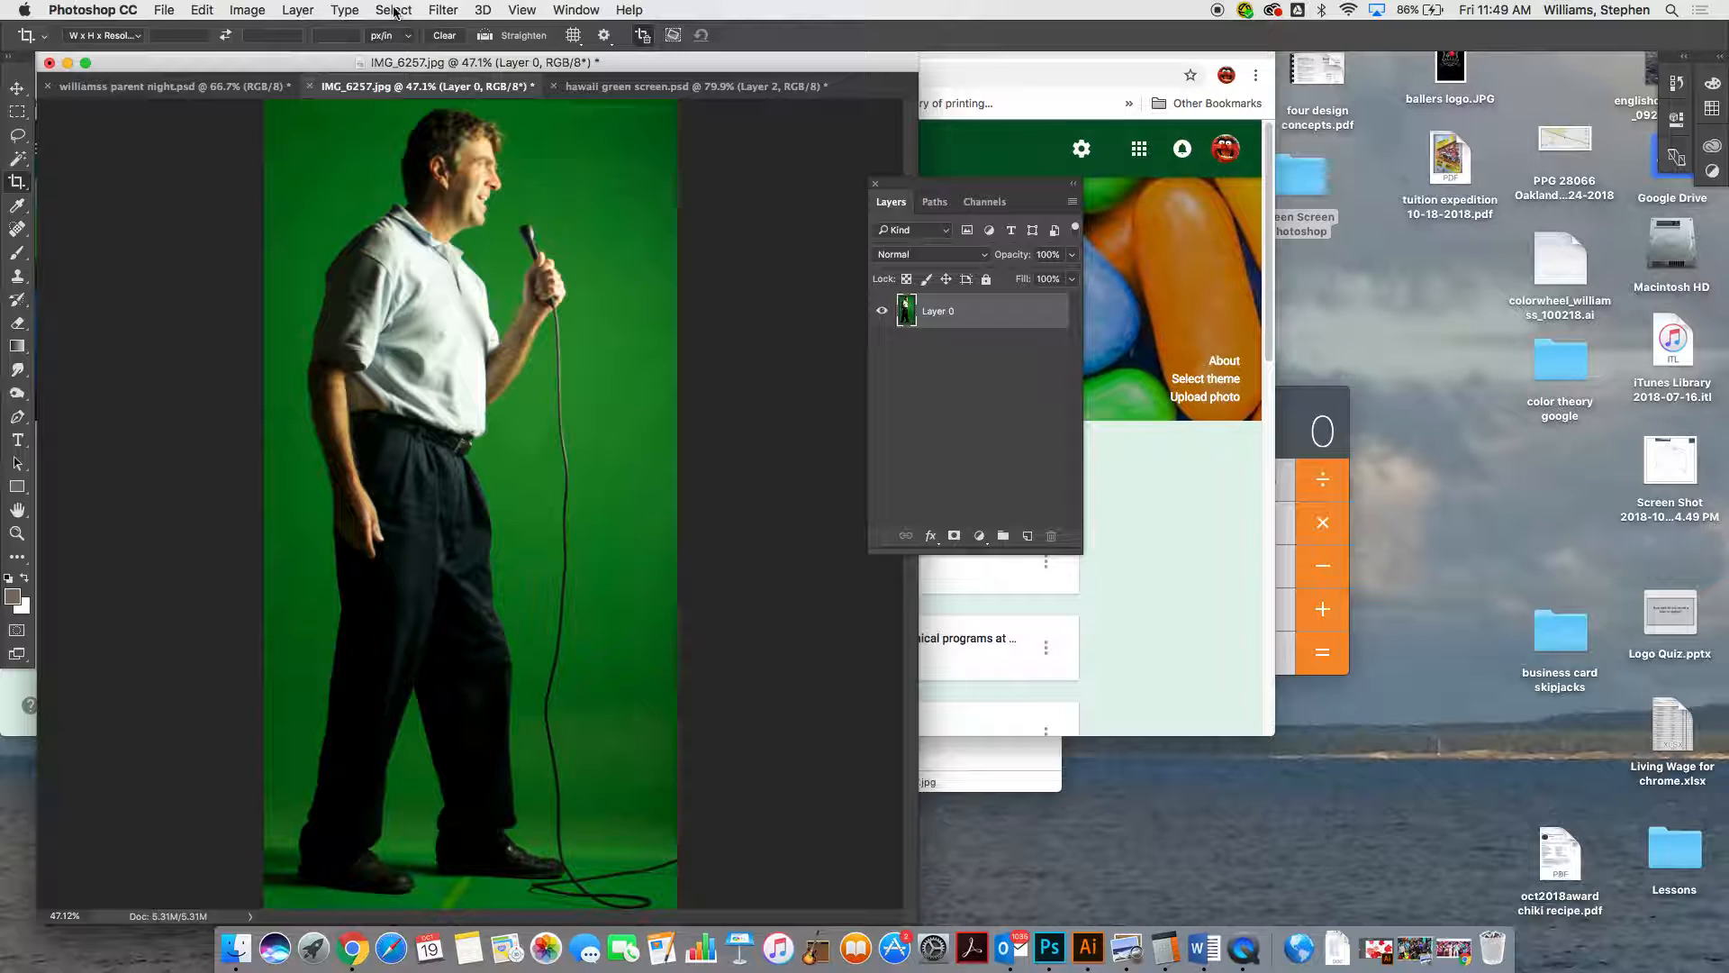
click(165, 10)
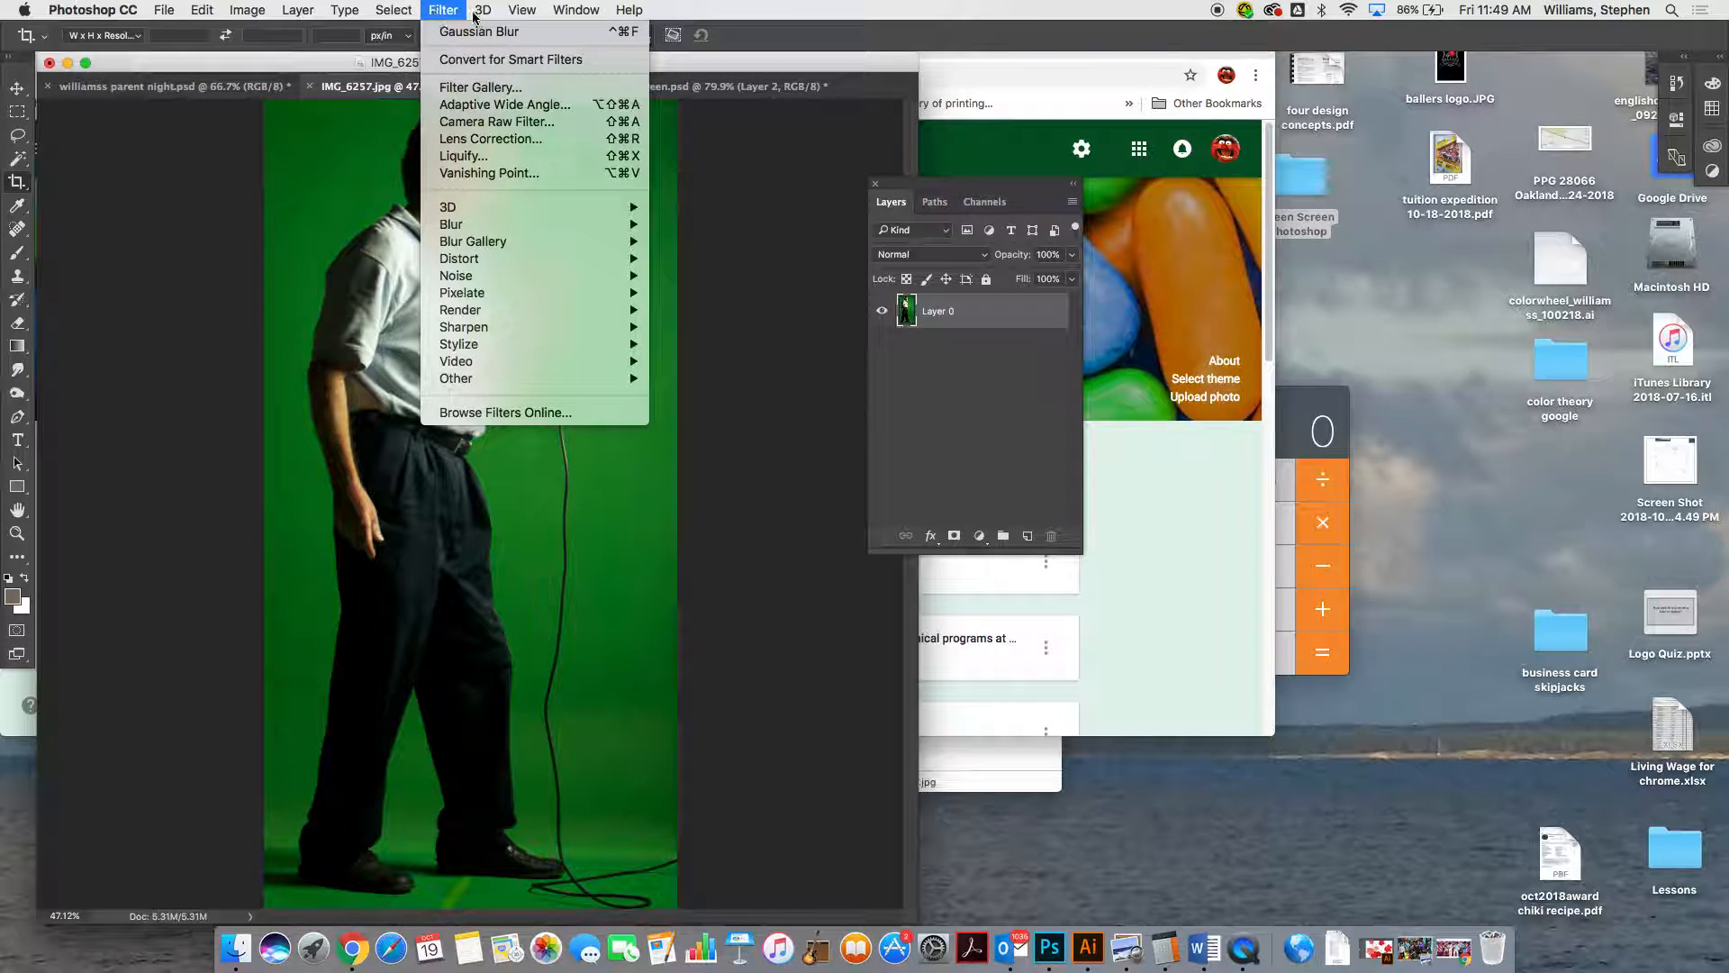
mouse_move(523, 13)
mouse_move(380, 16)
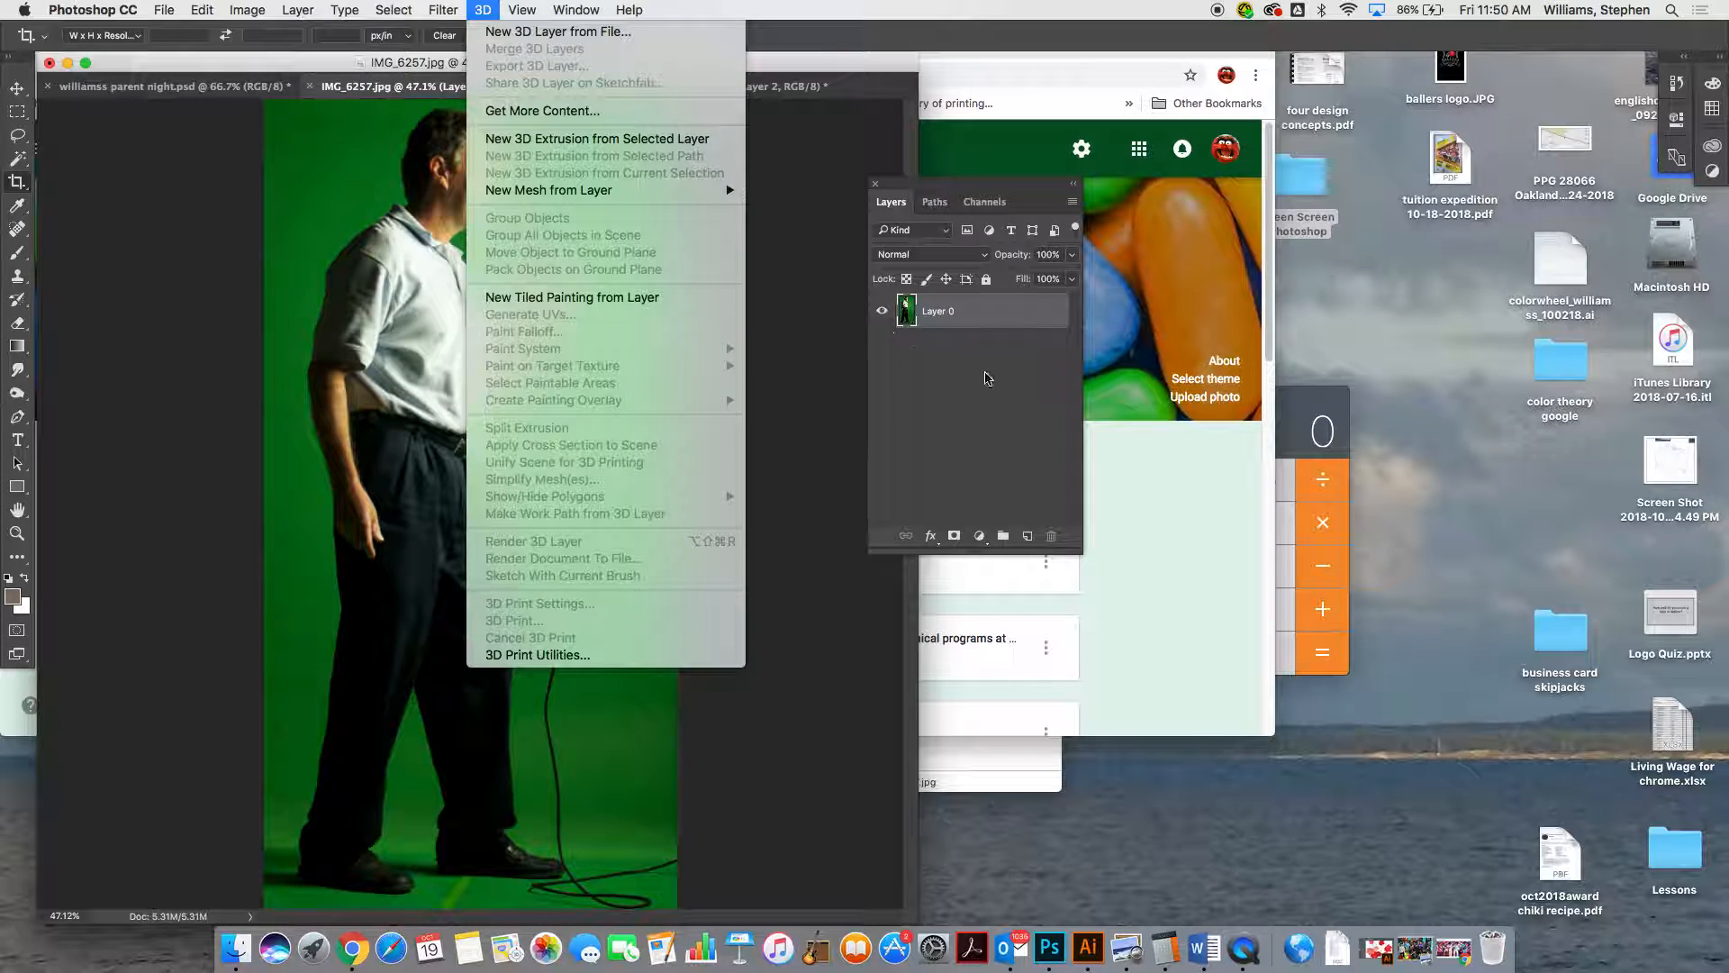
click(971, 398)
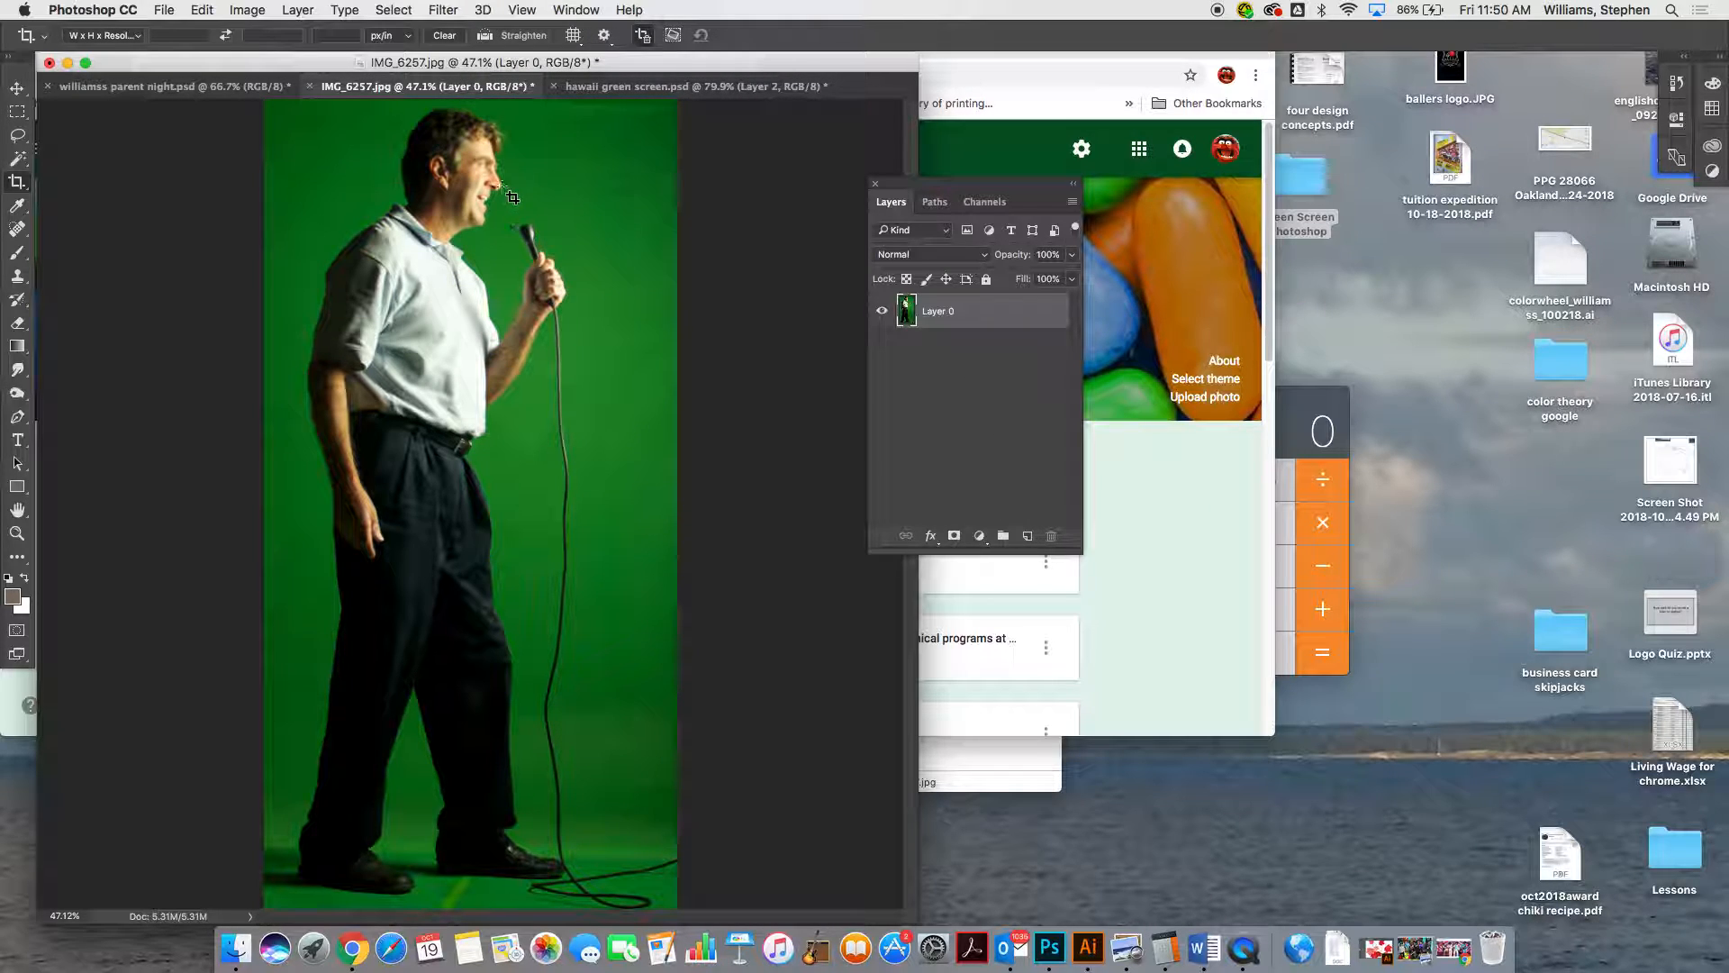
Start a Color Range selection with Sampled Colors and sample several green shades of the backdrop around the man
click(384, 12)
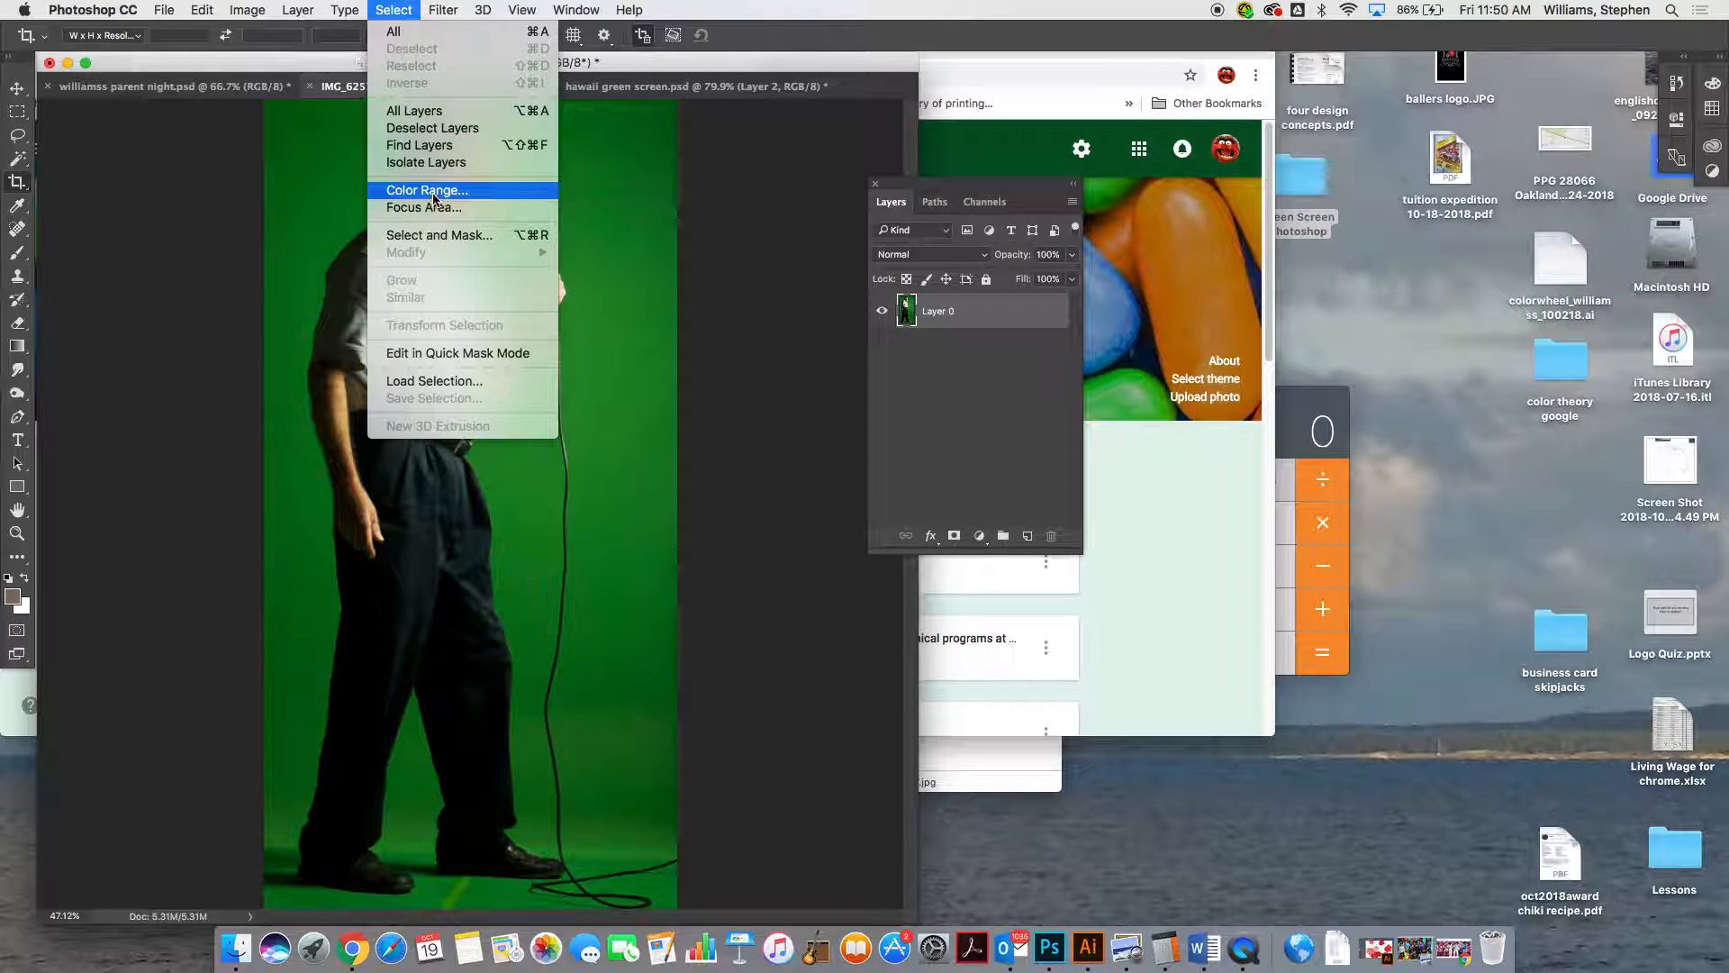
click(431, 192)
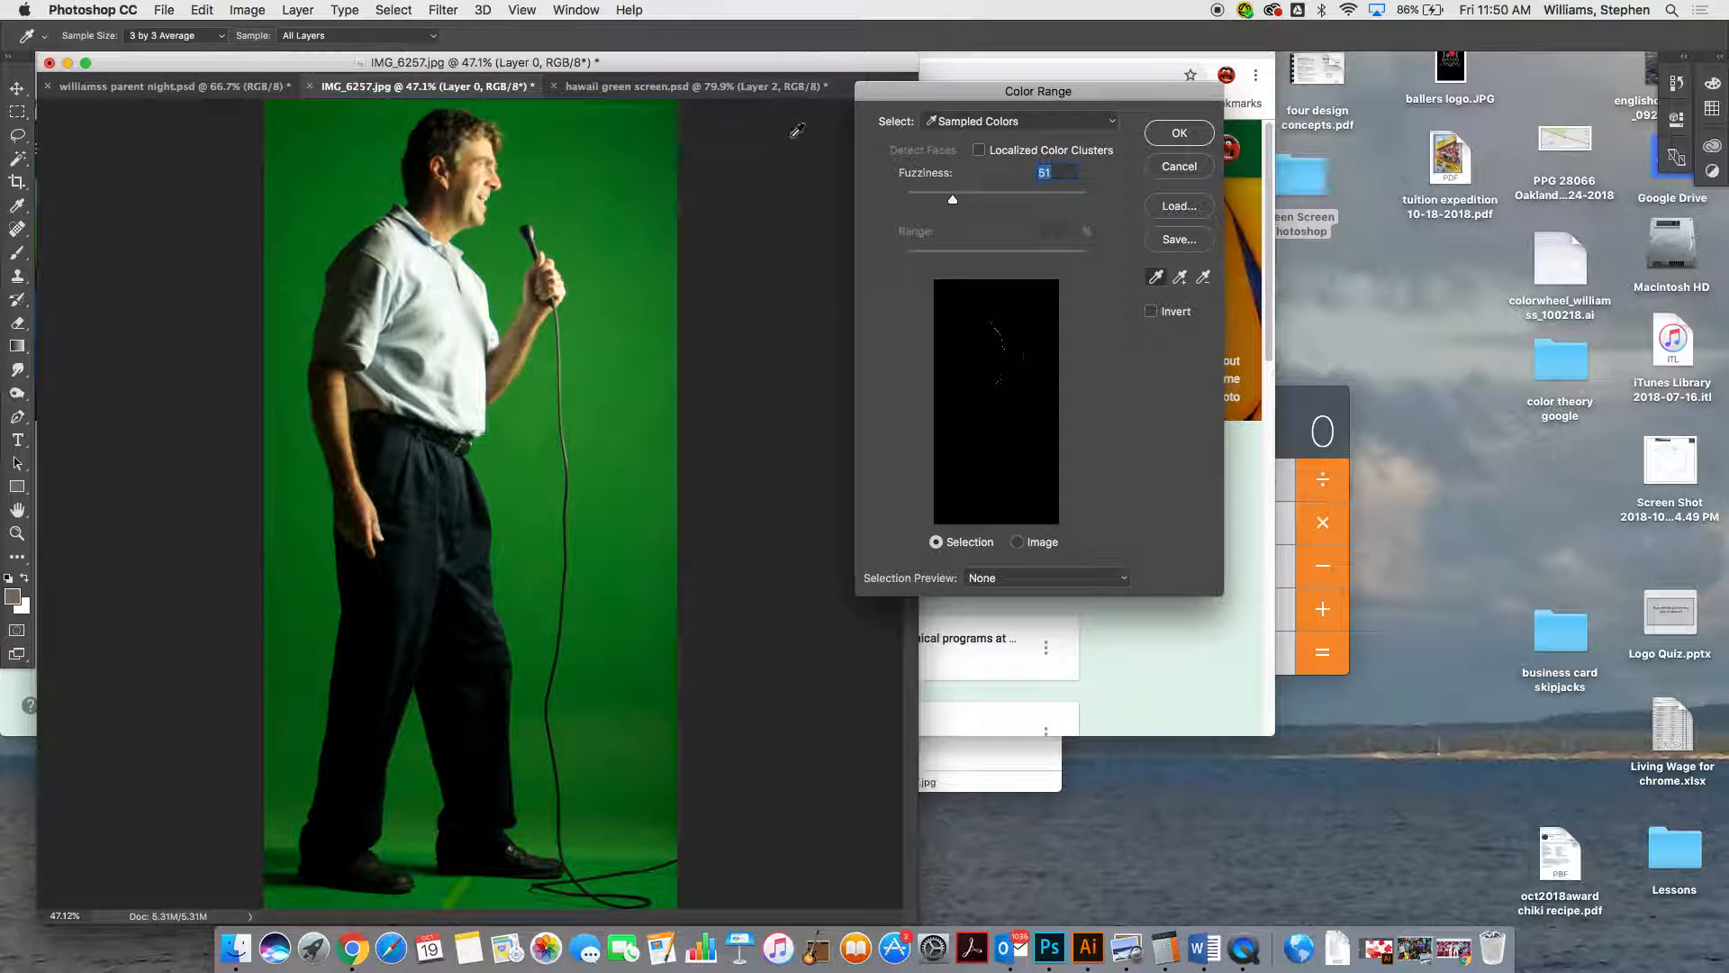
click(645, 187)
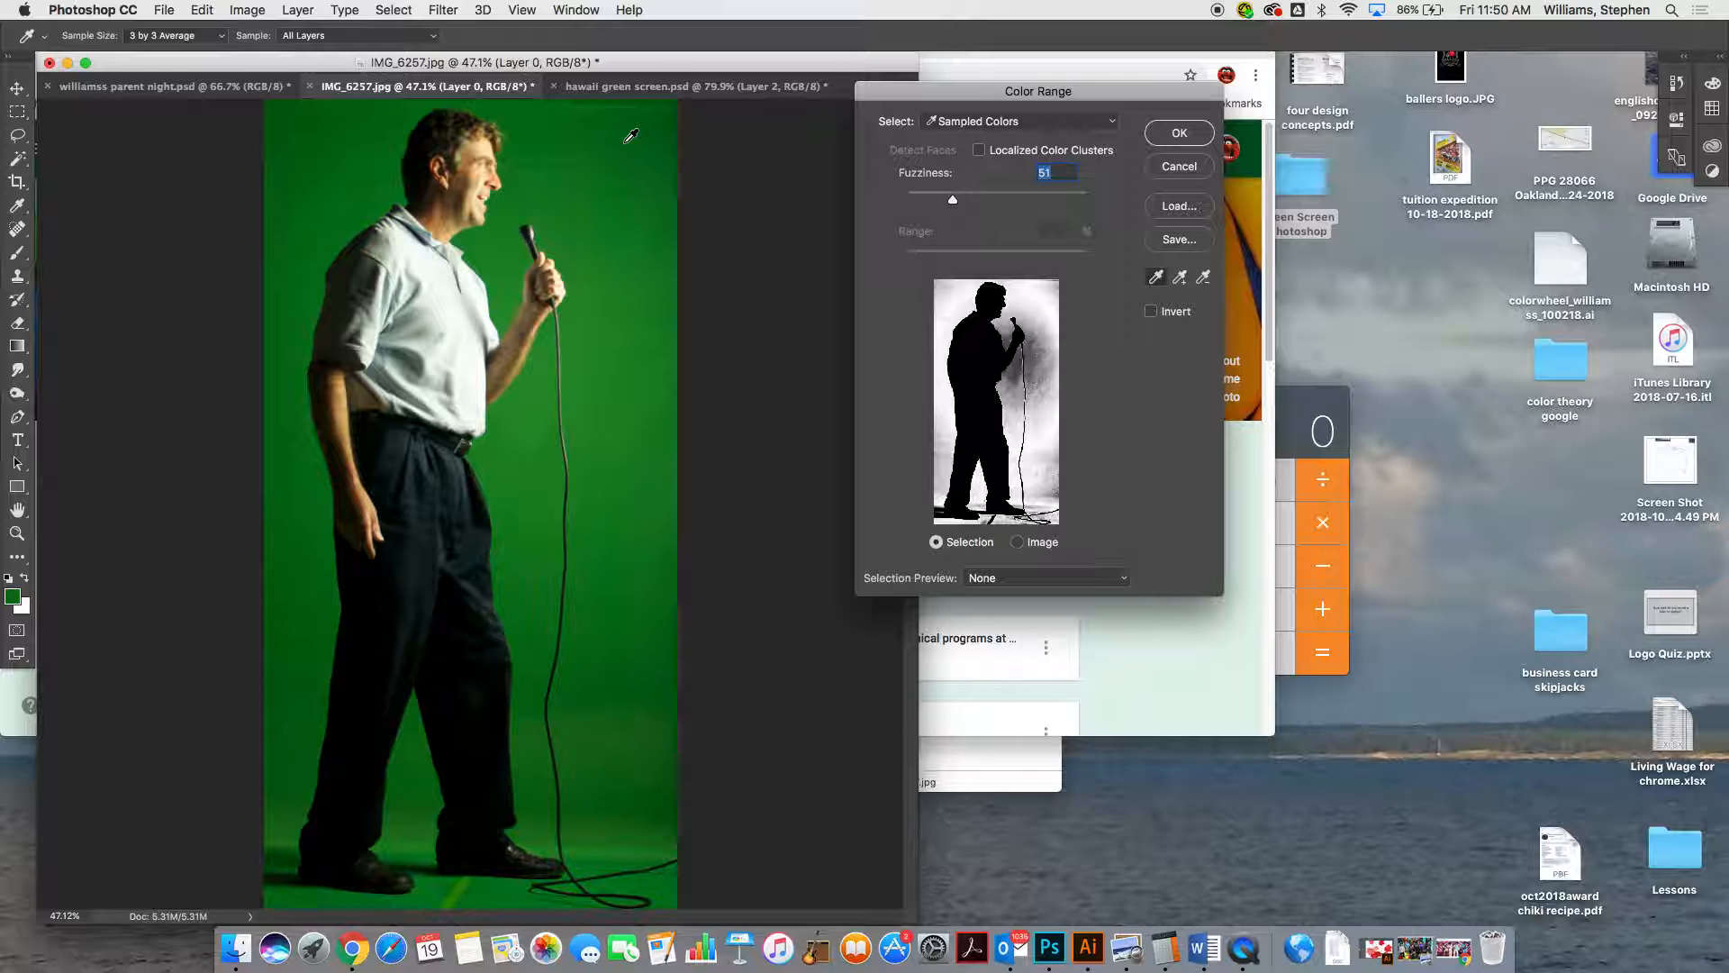
click(623, 142)
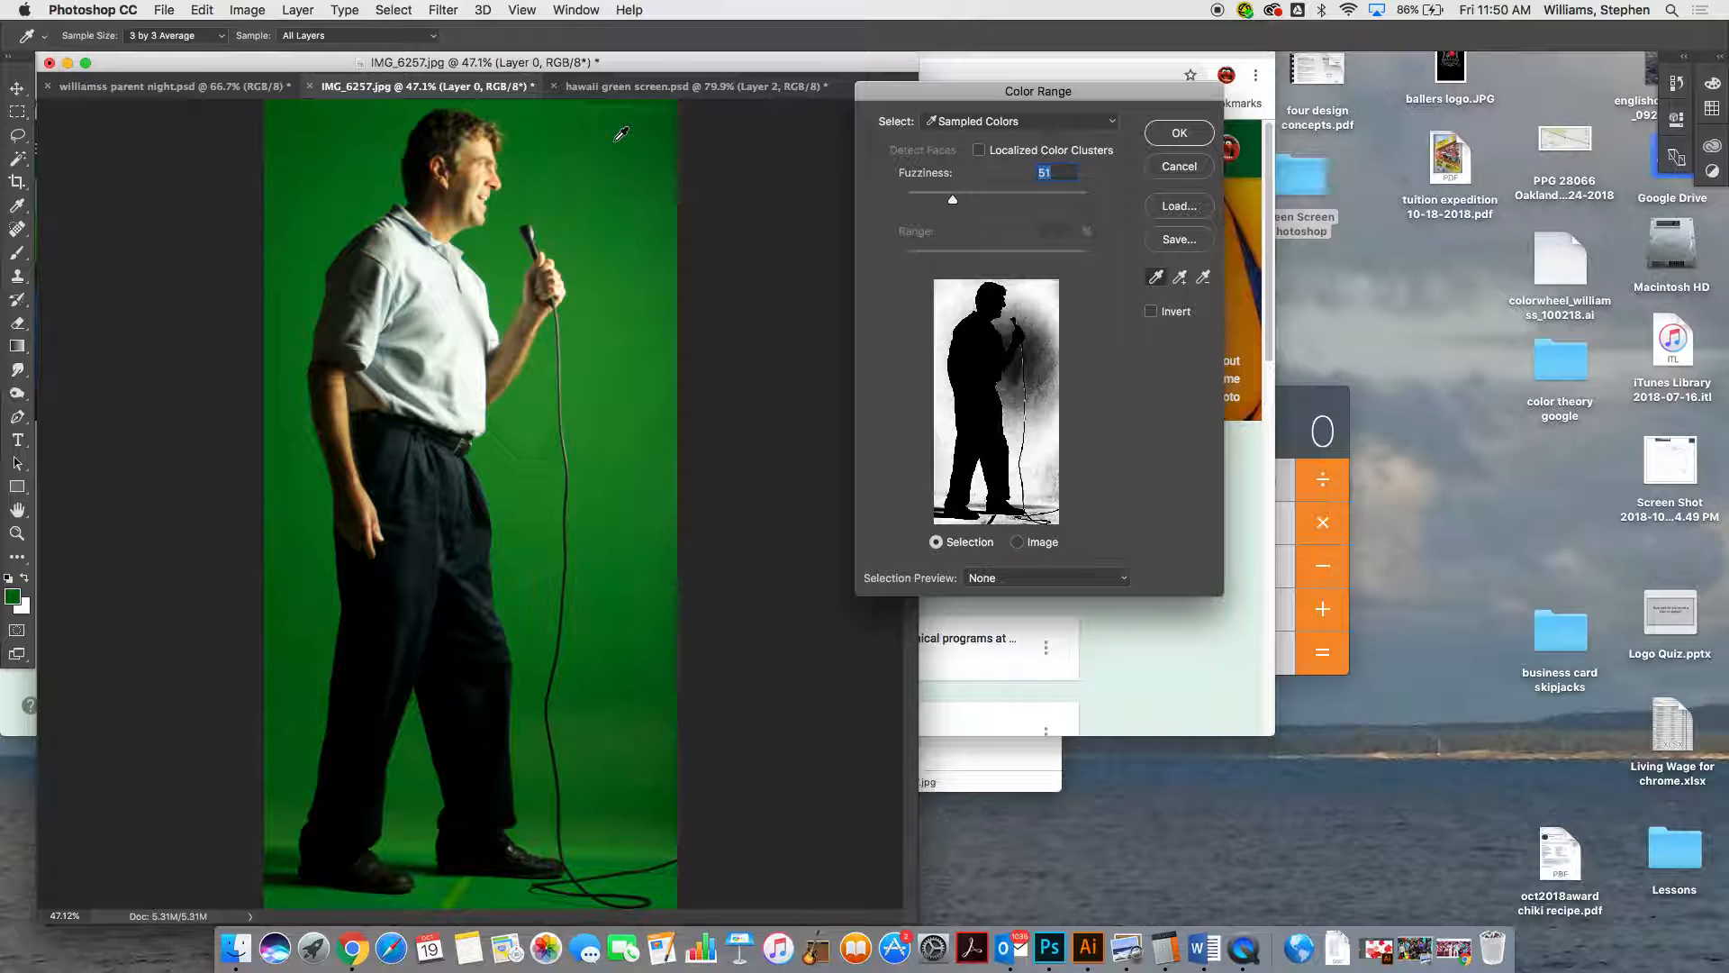
shift+click(528, 441)
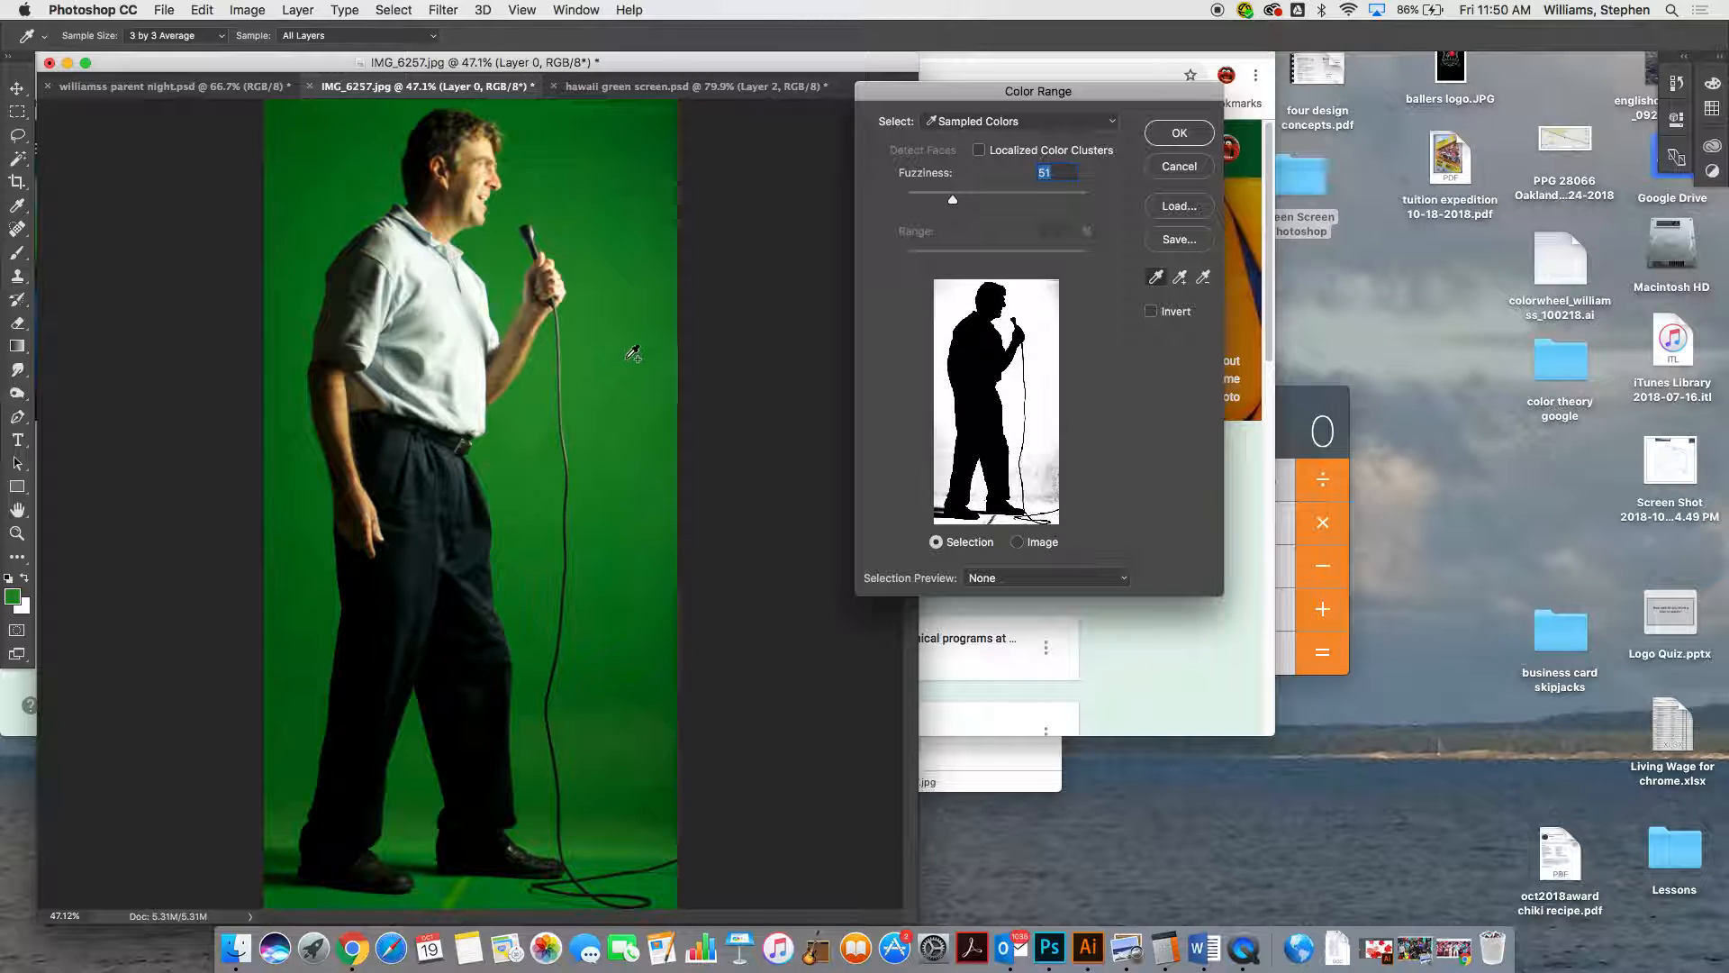
shift+click(618, 731)
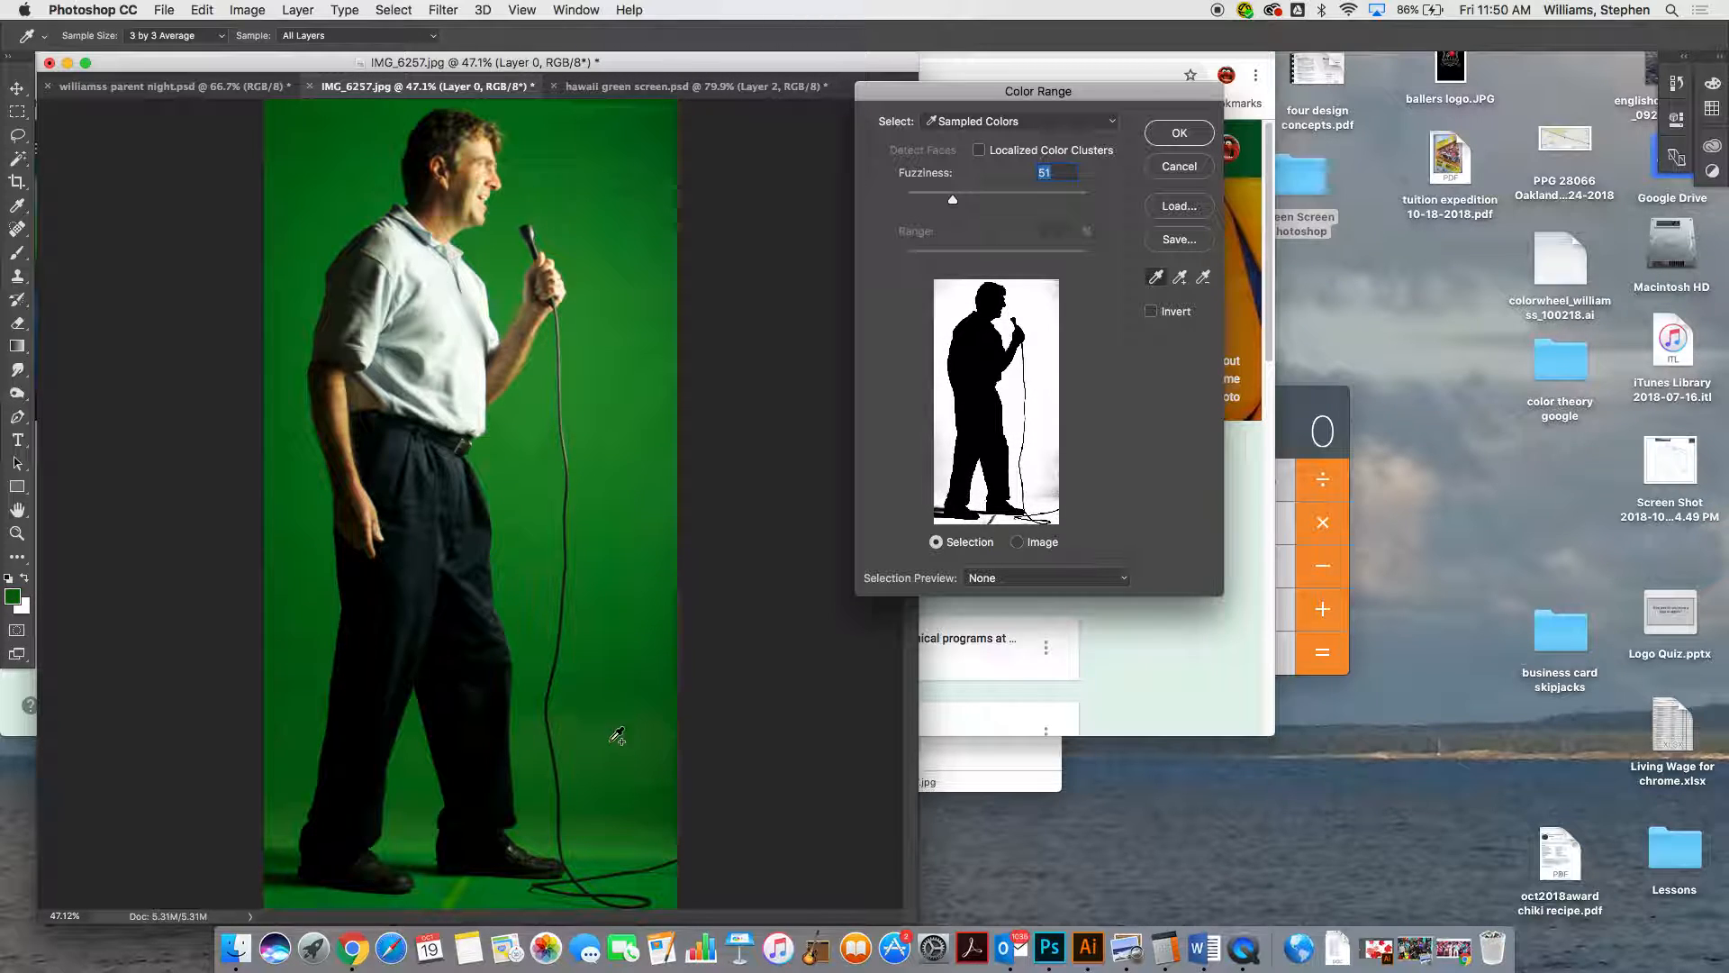
shift+click(629, 783)
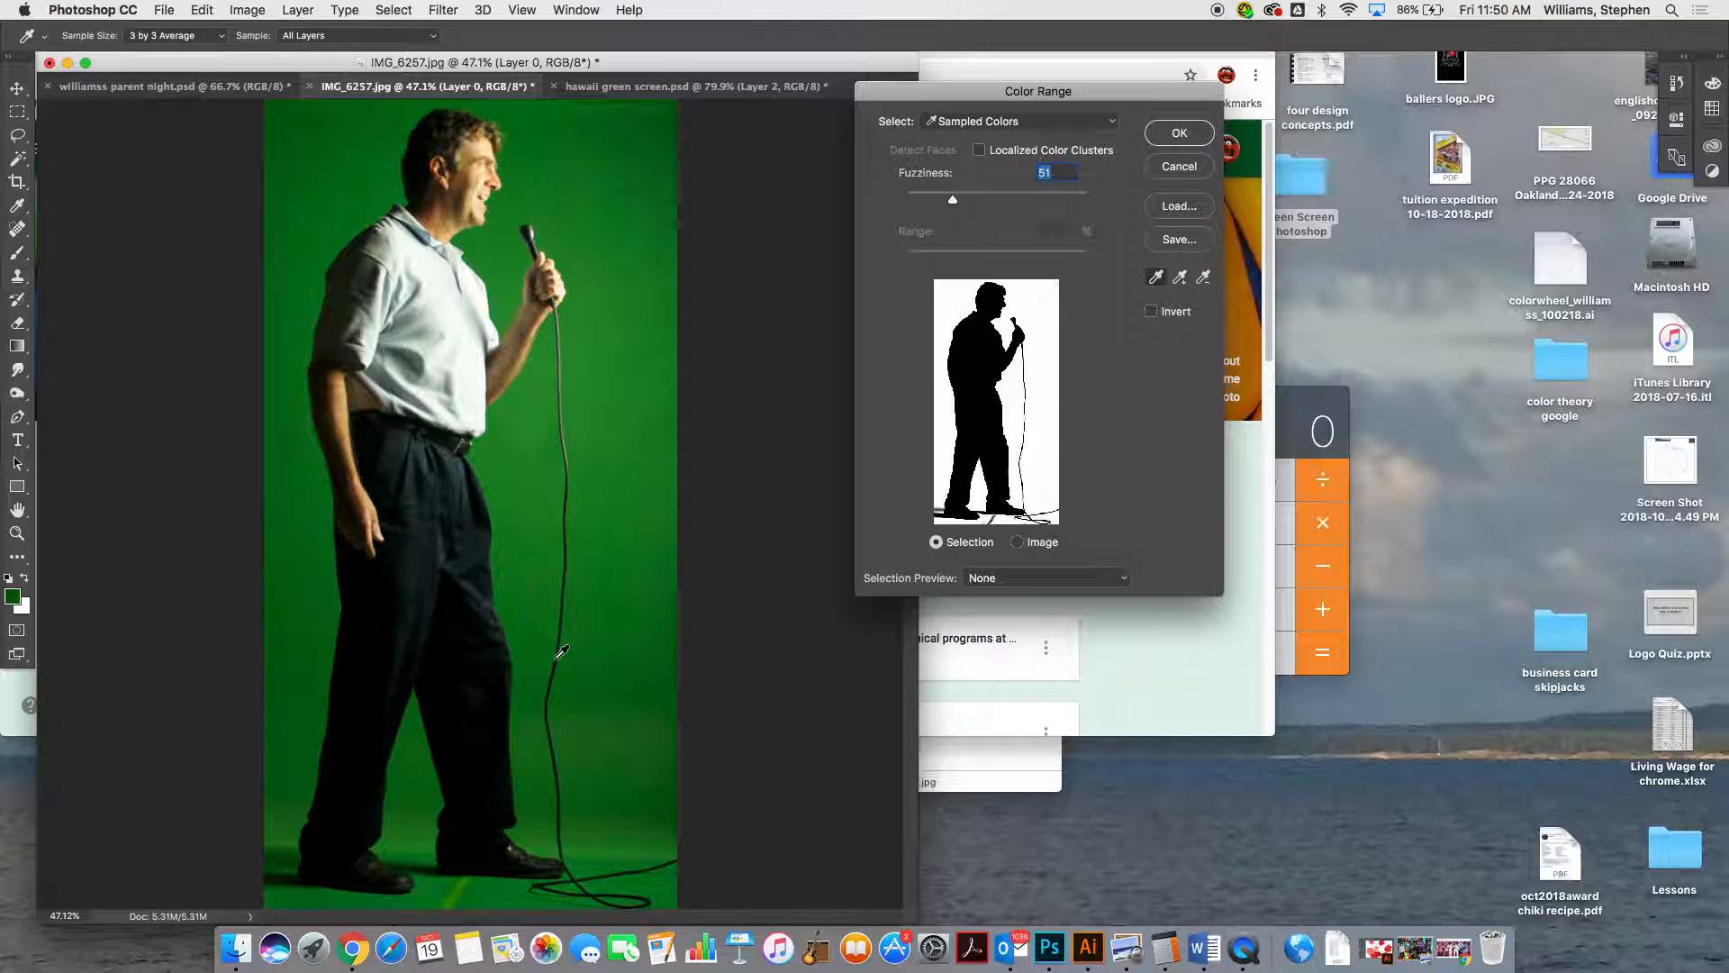
Try adding the colors of the microphone cable and the man's dark trousers to the Color Range sample
shift+click(561, 650)
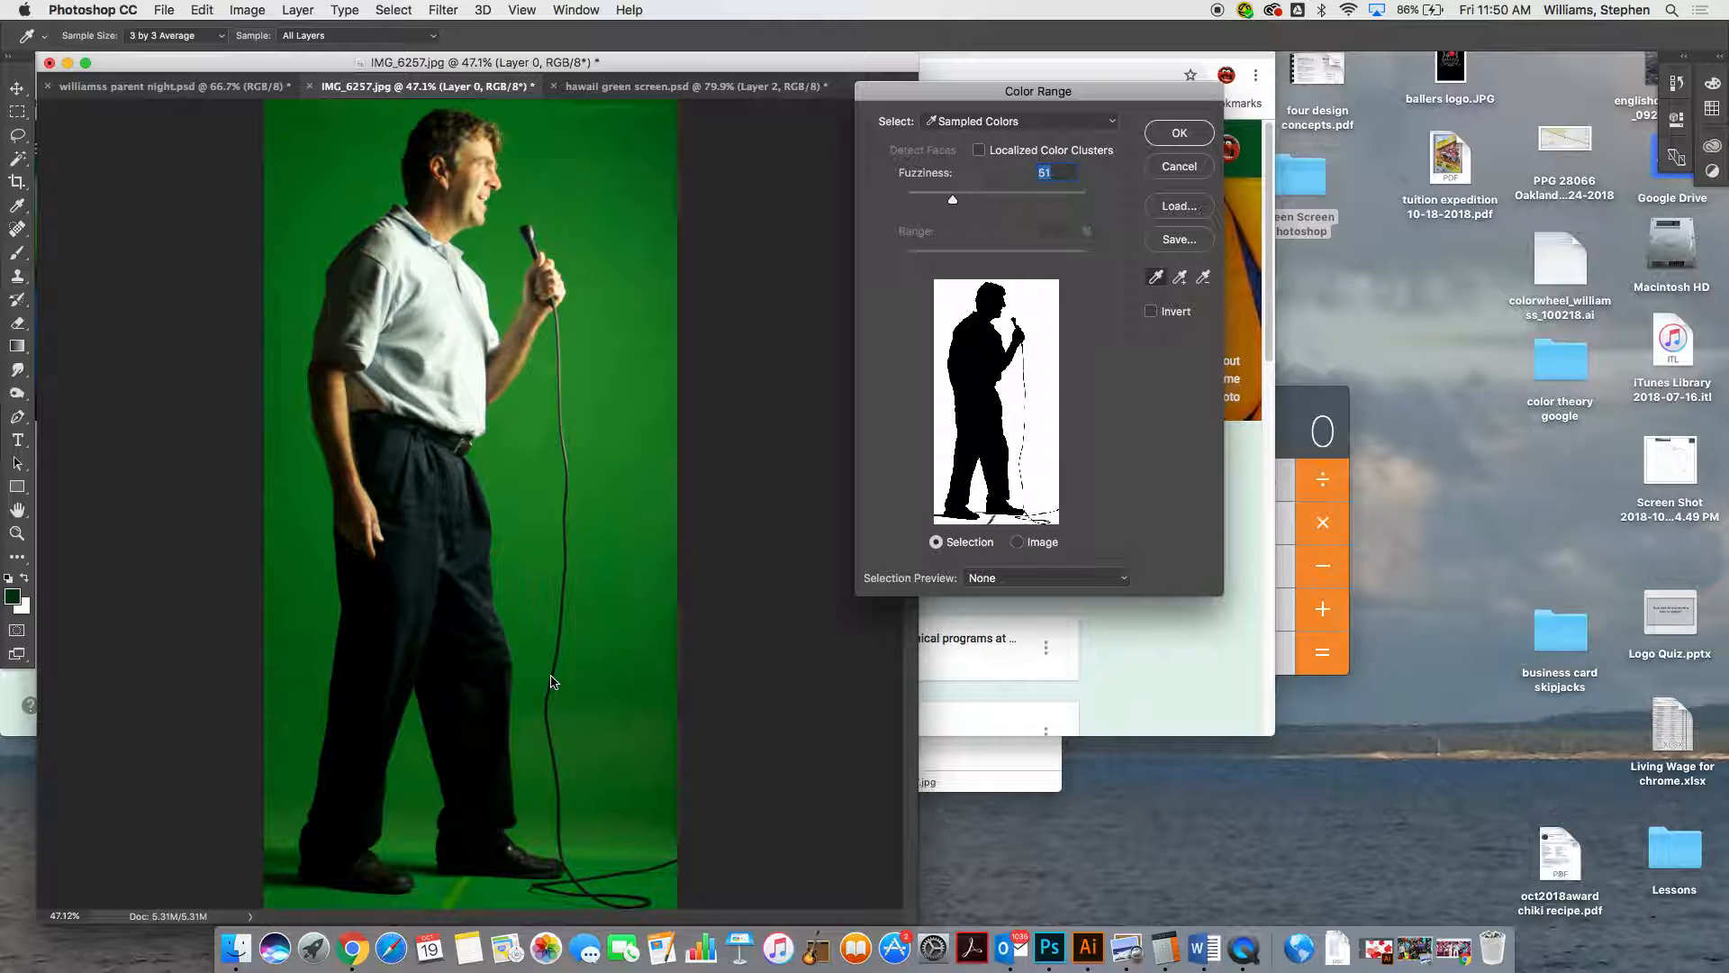
shift+click(507, 660)
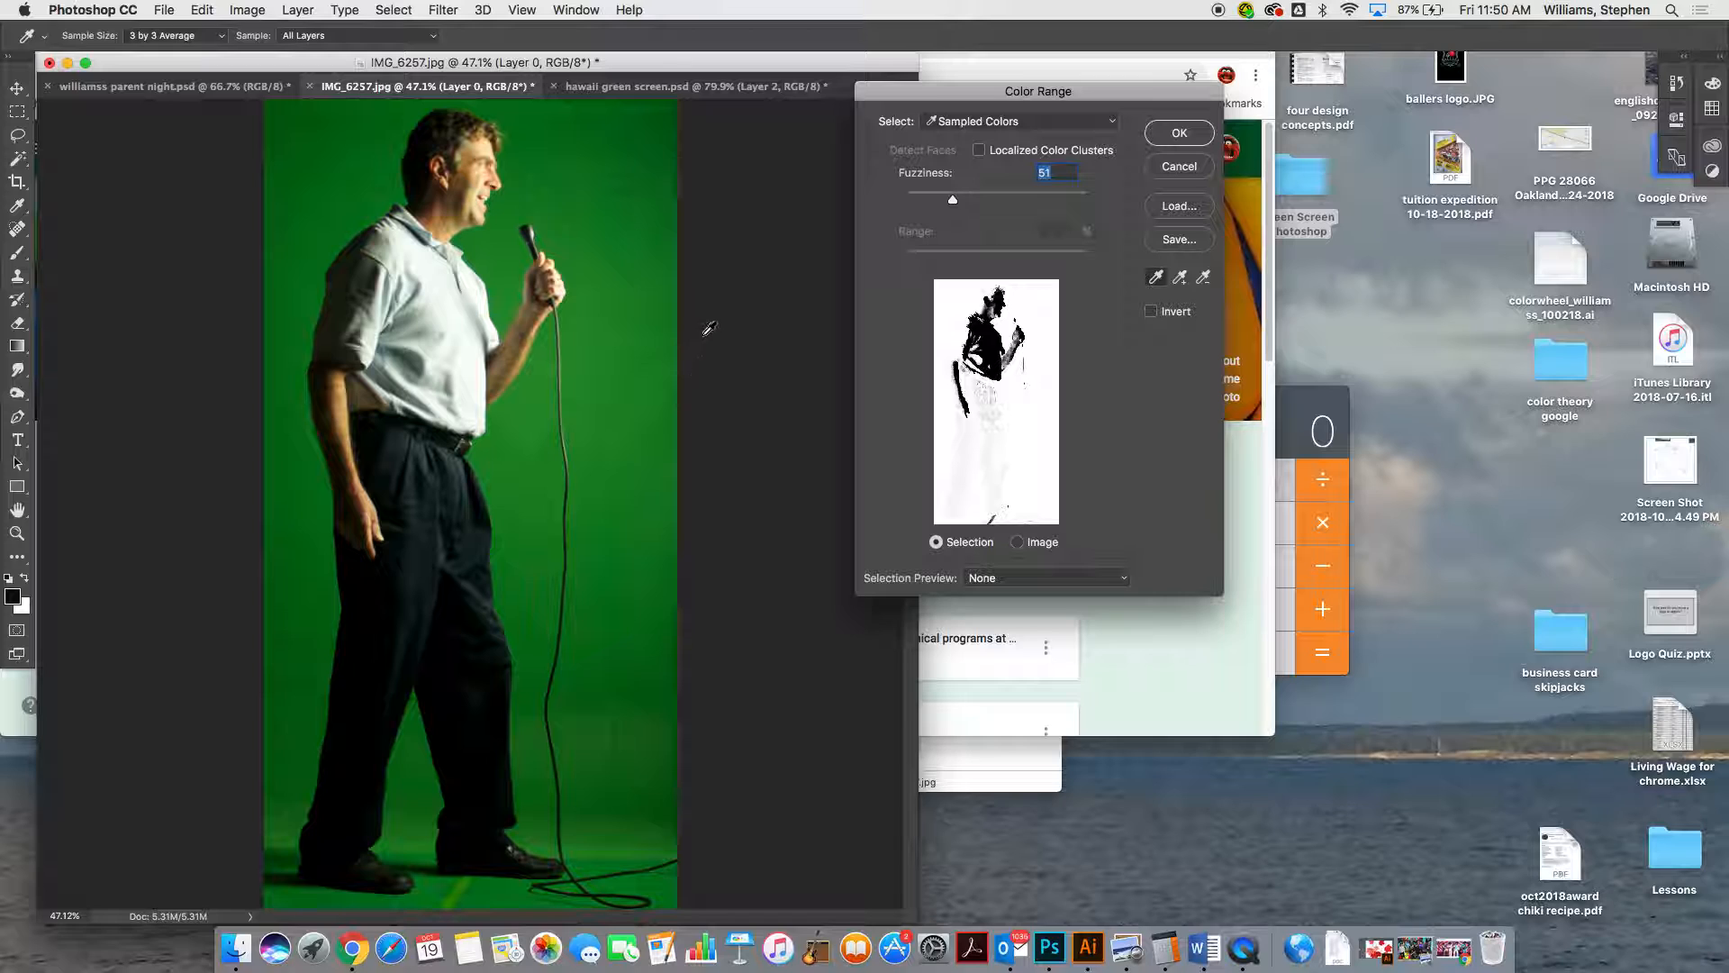
Restart the Color Range sampling on the green backdrop and add its lighter and darker shades from around the man and the cable
click(664, 321)
shift+click(622, 179)
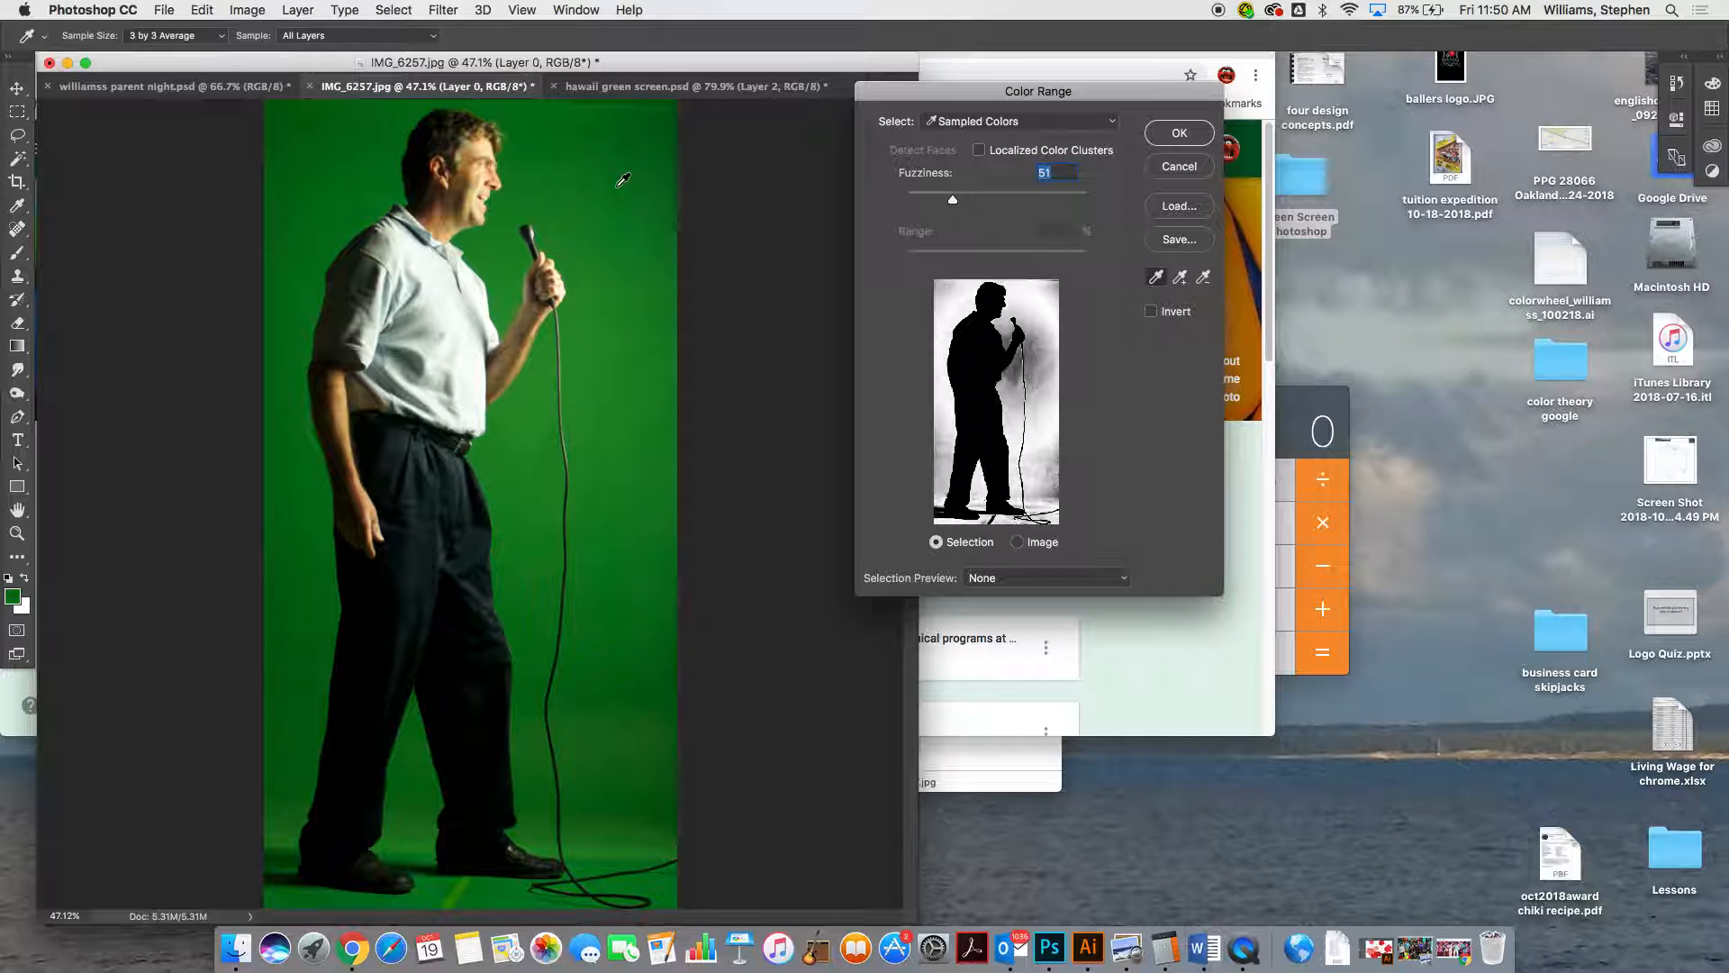
shift+click(646, 363)
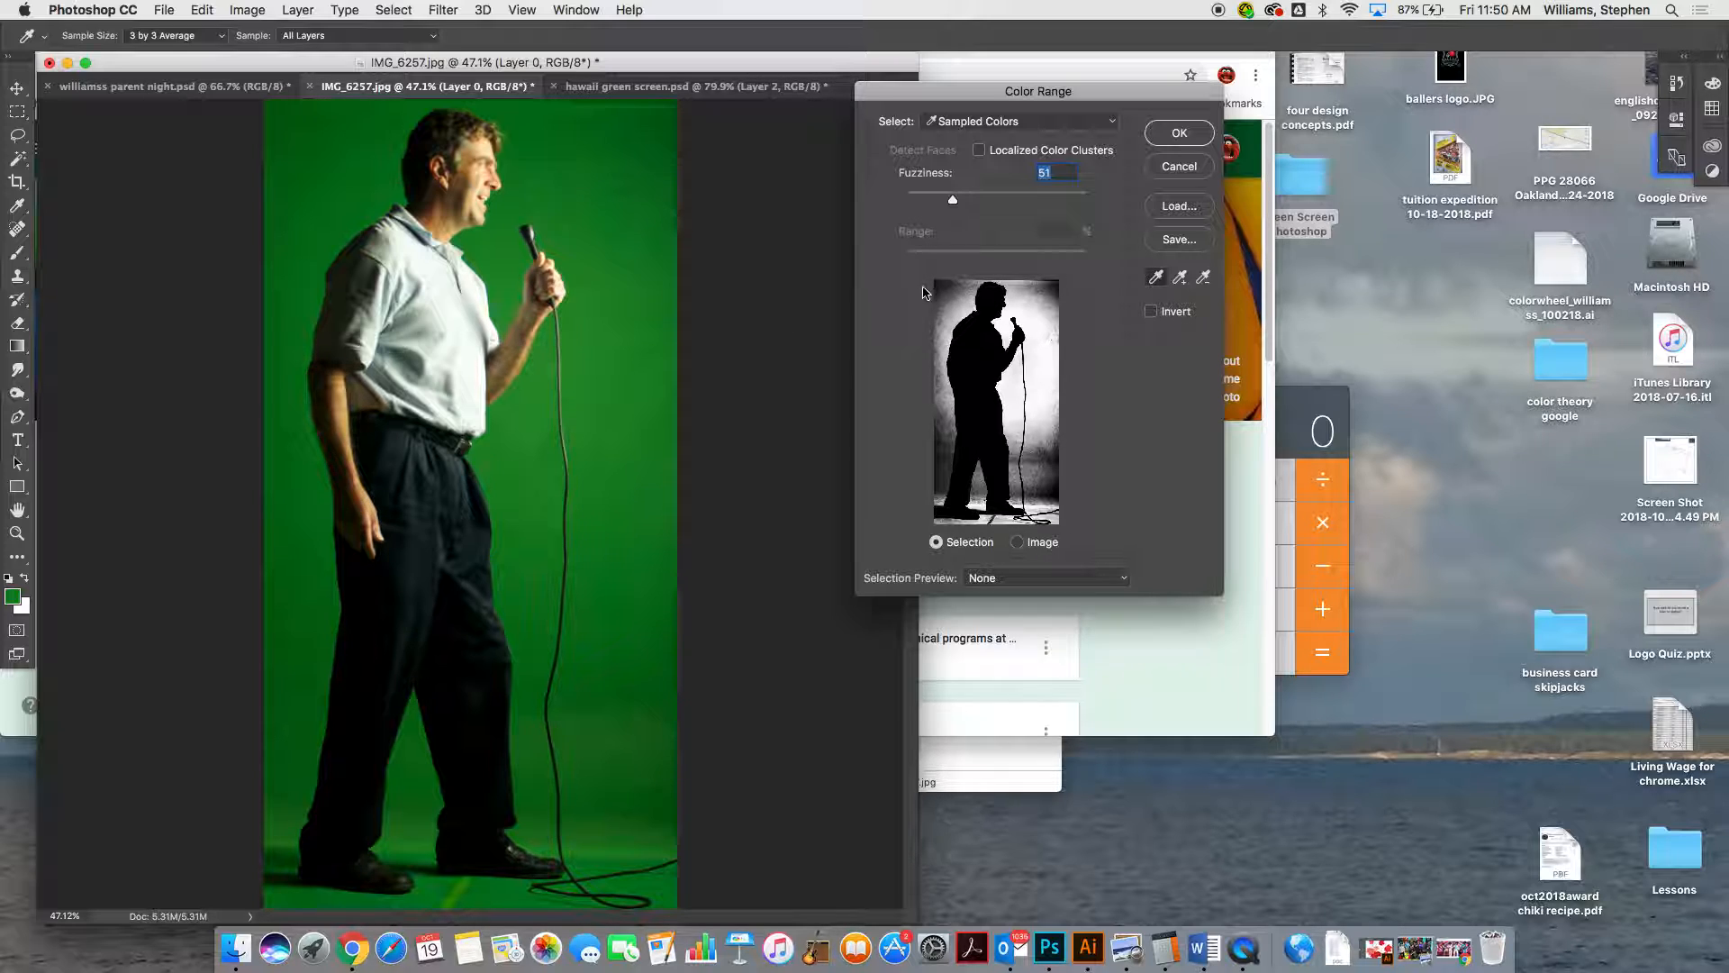
shift+click(948, 293)
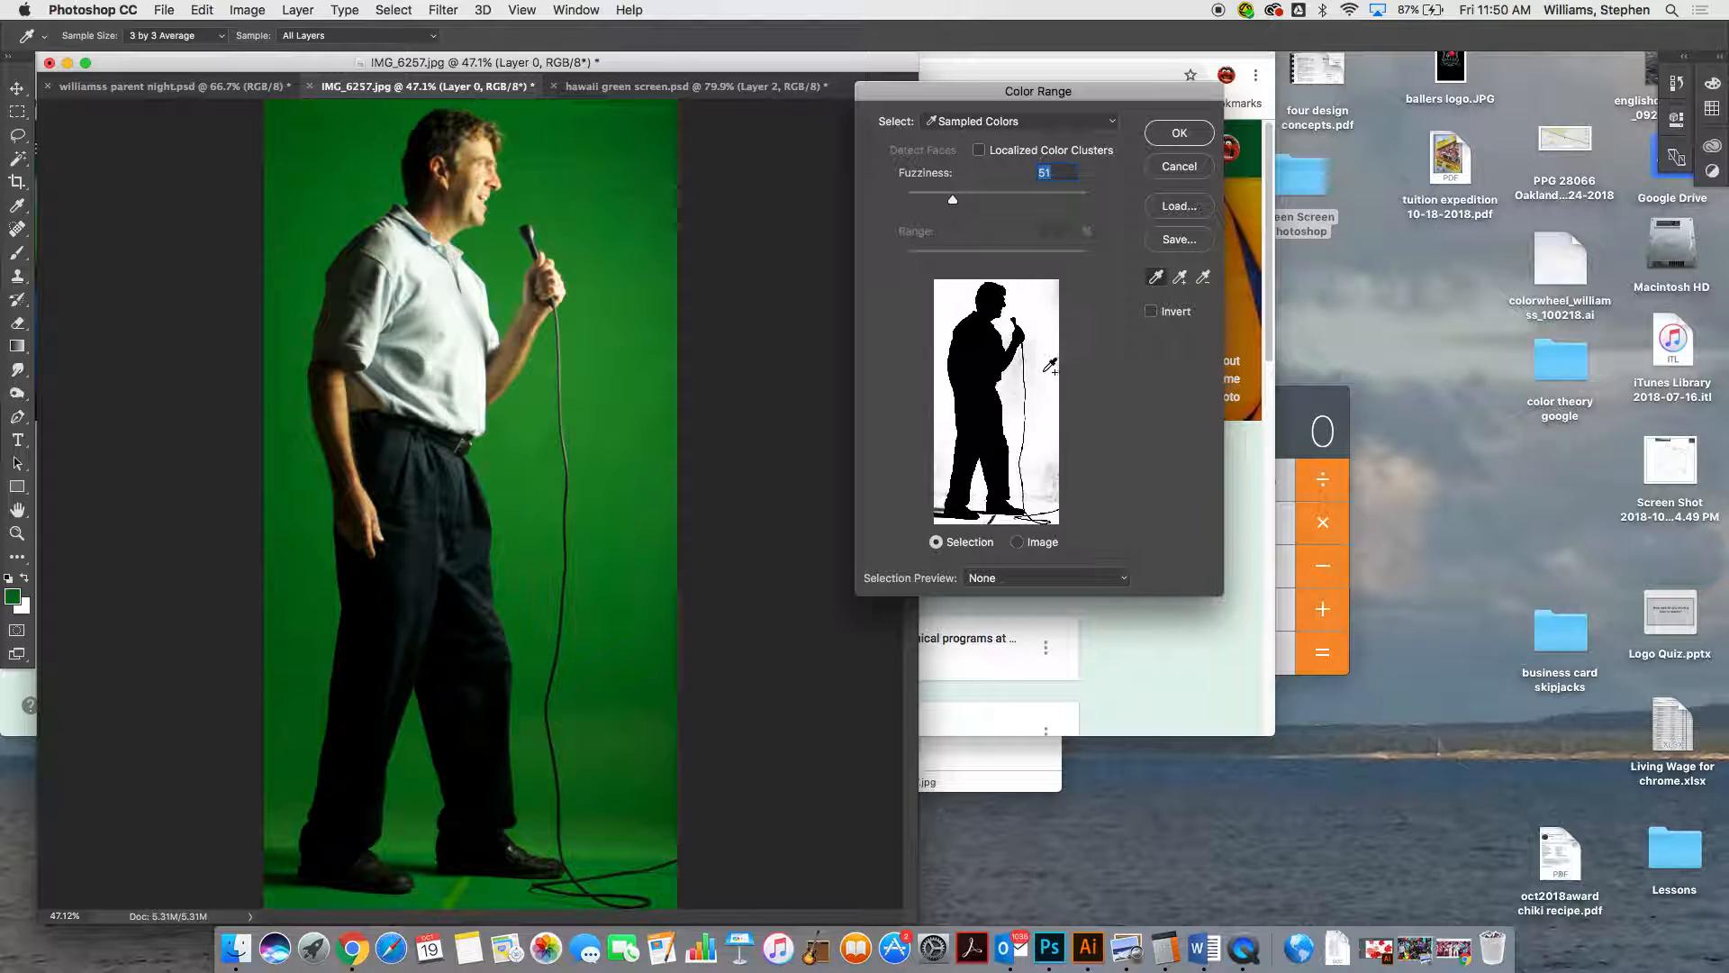
shift+click(1051, 467)
shift+click(1029, 396)
shift+click(1009, 387)
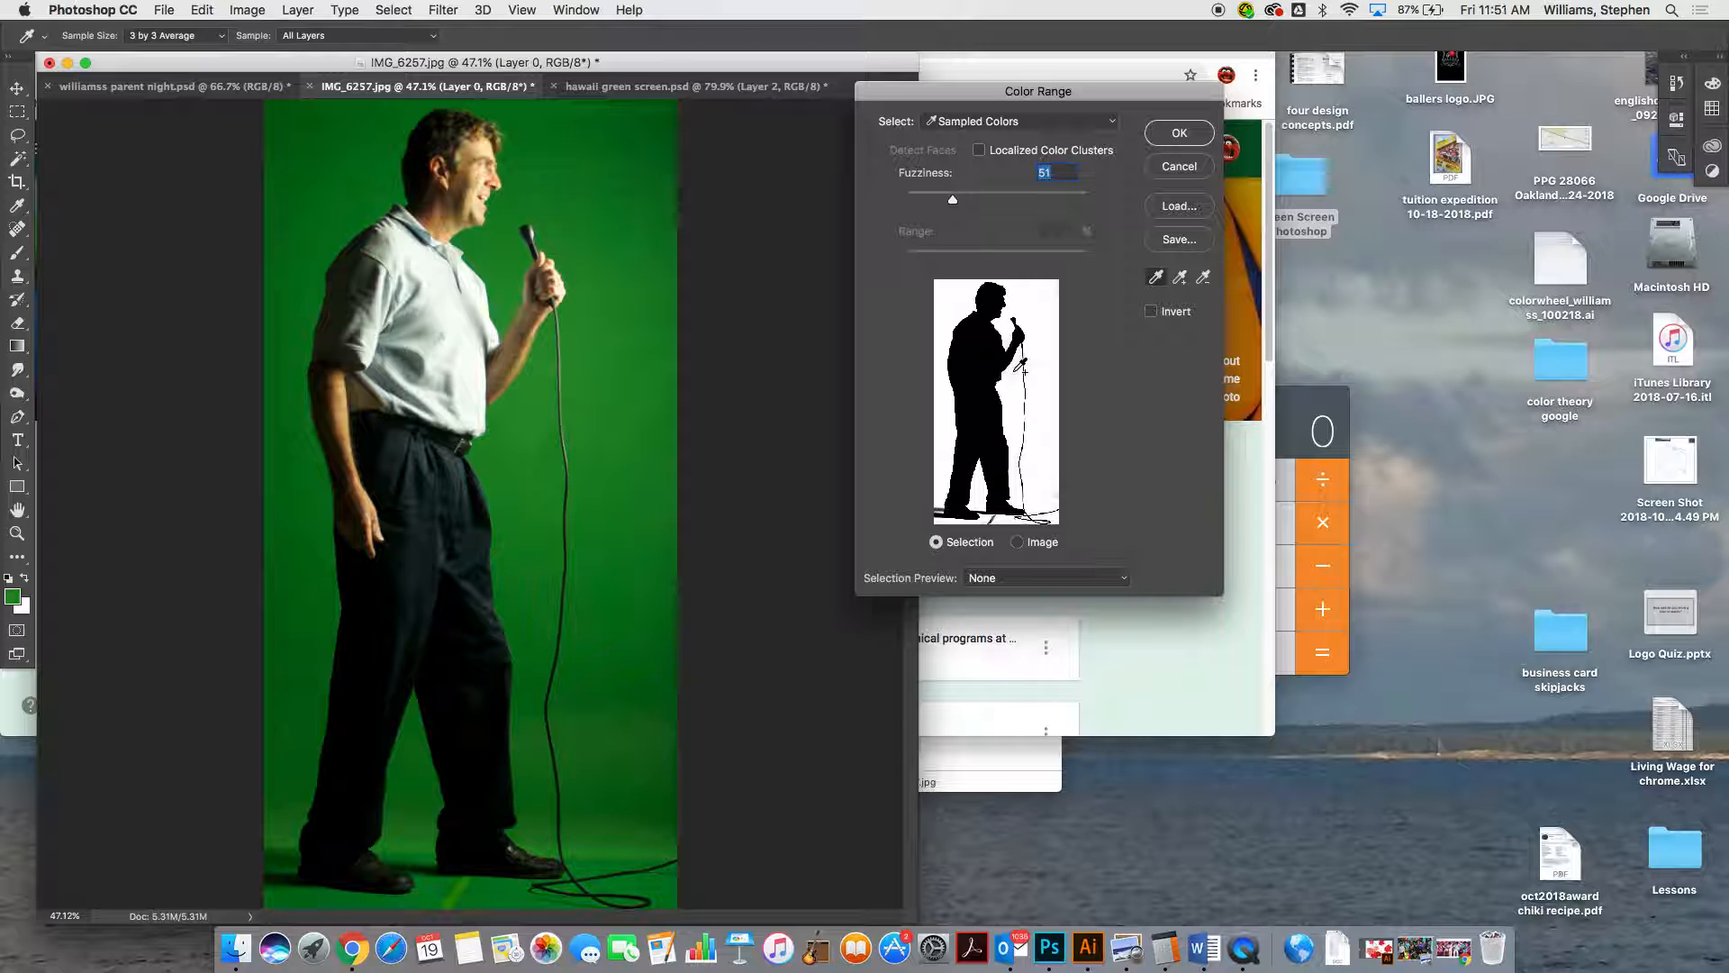
shift+click(1056, 338)
shift+click(1044, 295)
shift+click(523, 569)
Try different Color Range fuzziness values, including 40 and the maximum of 200
mouse_move(955, 205)
mouse_down()
mouse_move(1041, 200)
mouse_move(952, 201)
mouse_move(973, 202)
mouse_up()
text(40)
click(1034, 220)
drag(943, 207, 1047, 205)
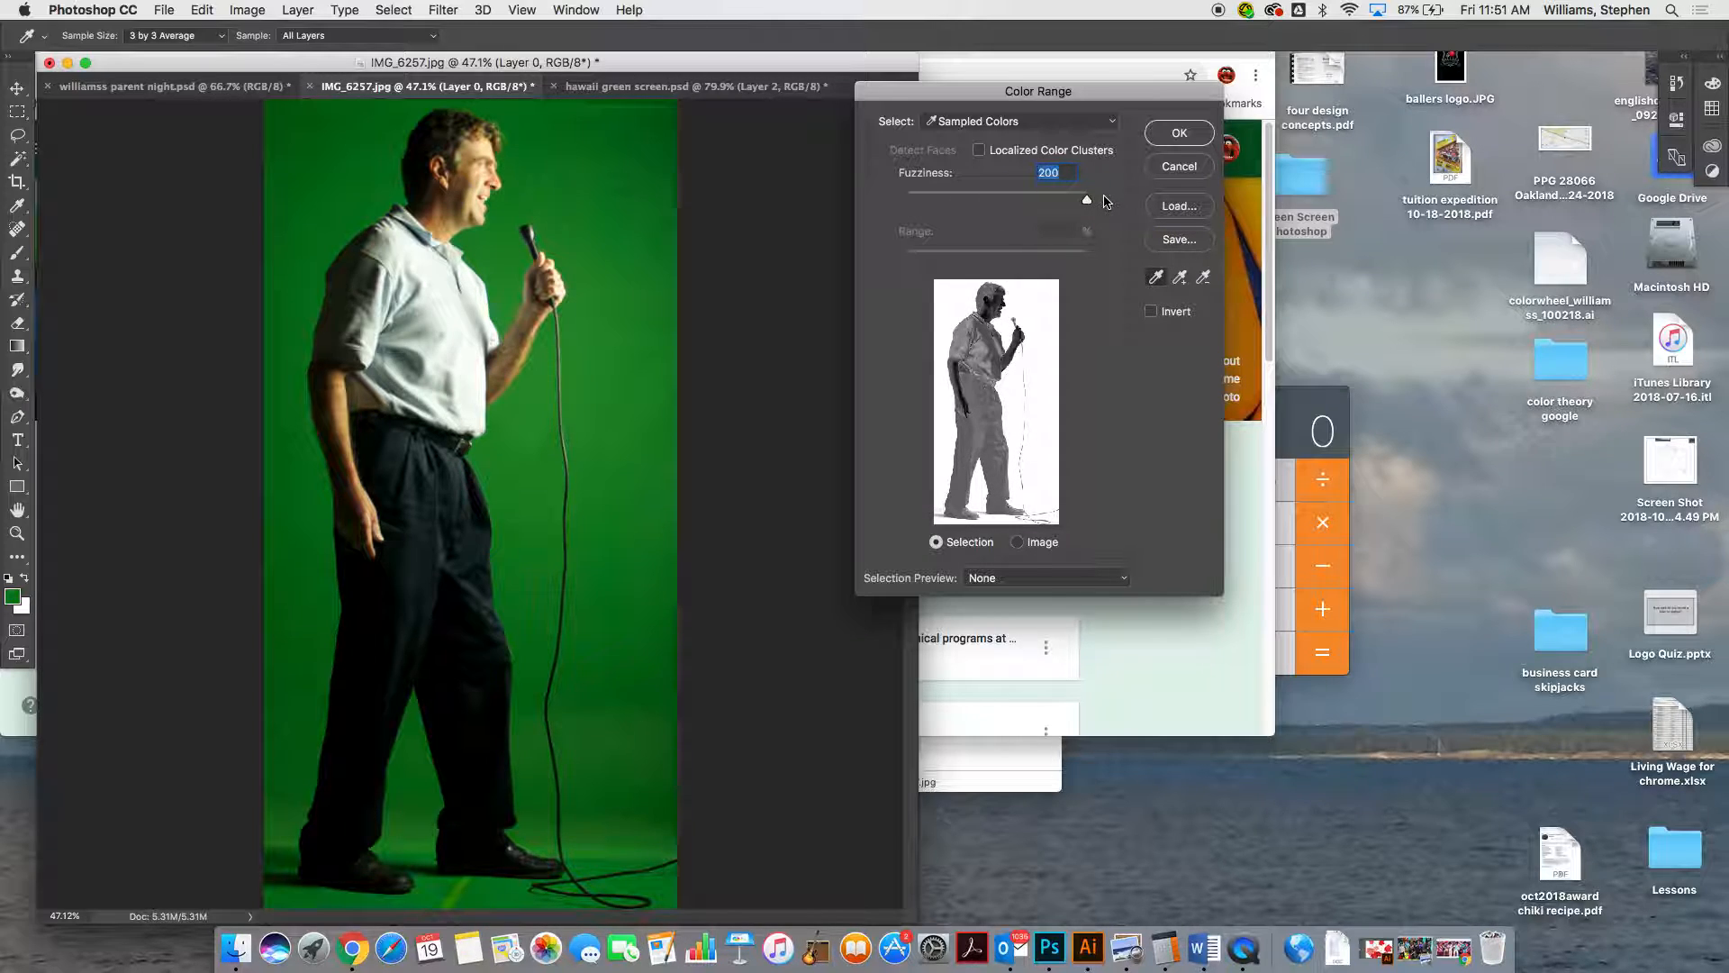
Accept the Color Range selection with a fuzziness of 54 and delete the selected green backdrop
drag(1105, 202, 968, 202)
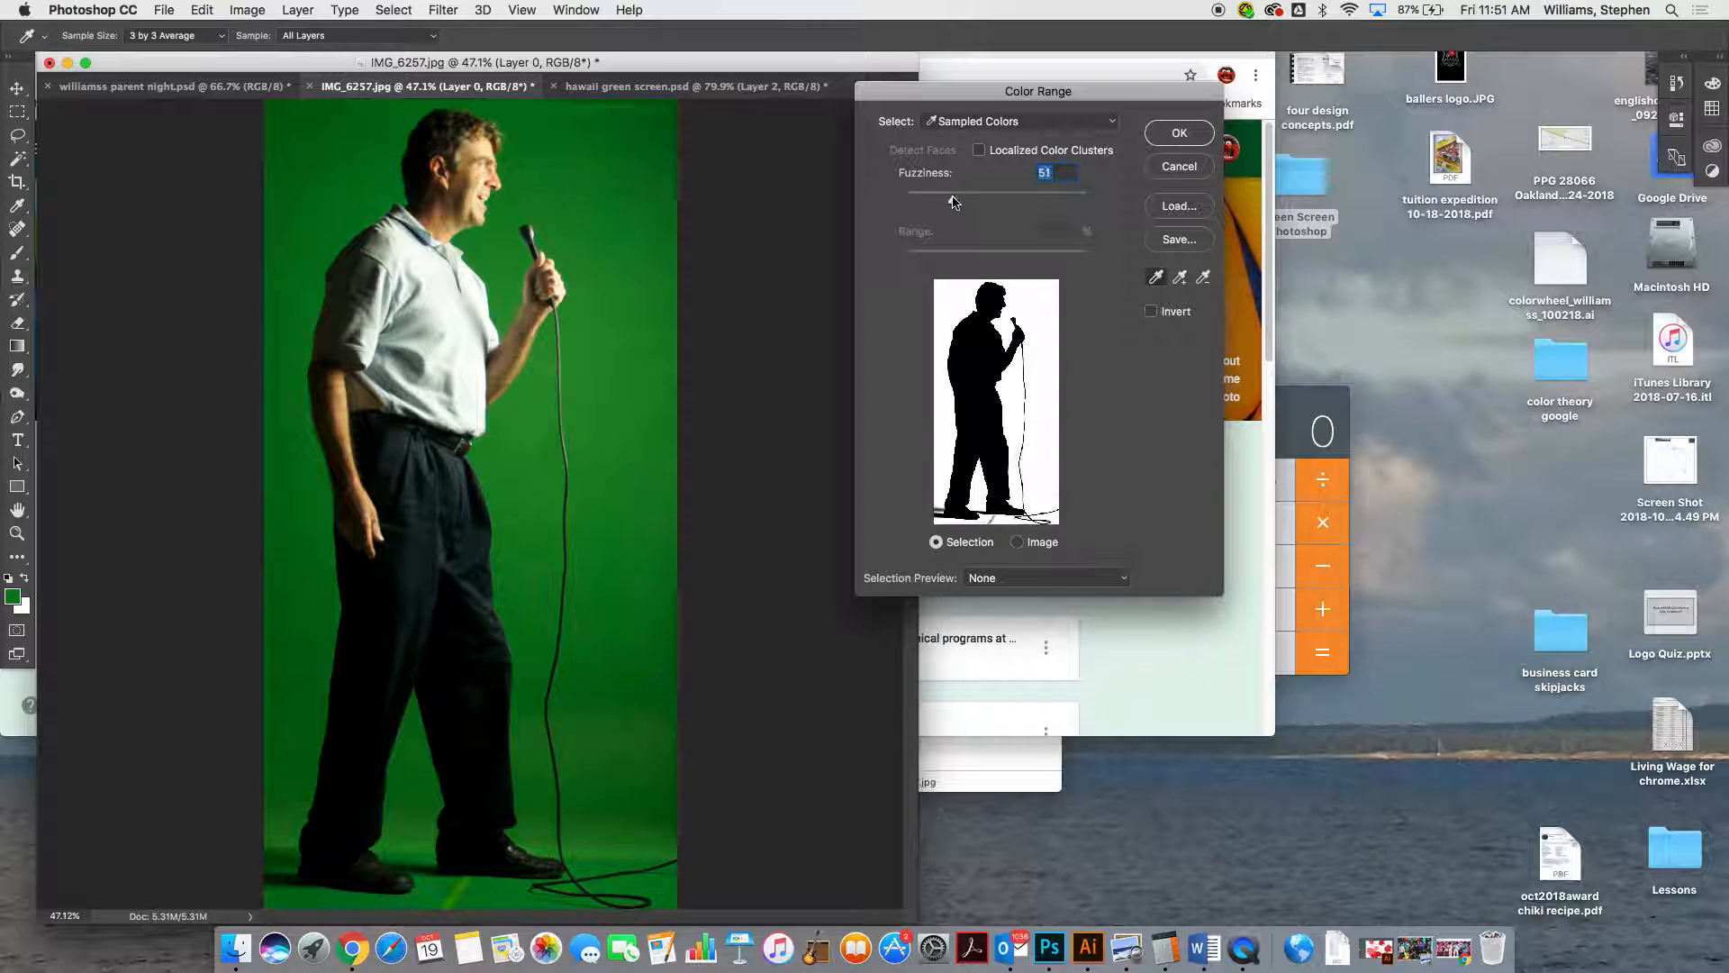
drag(952, 203, 957, 201)
click(1200, 134)
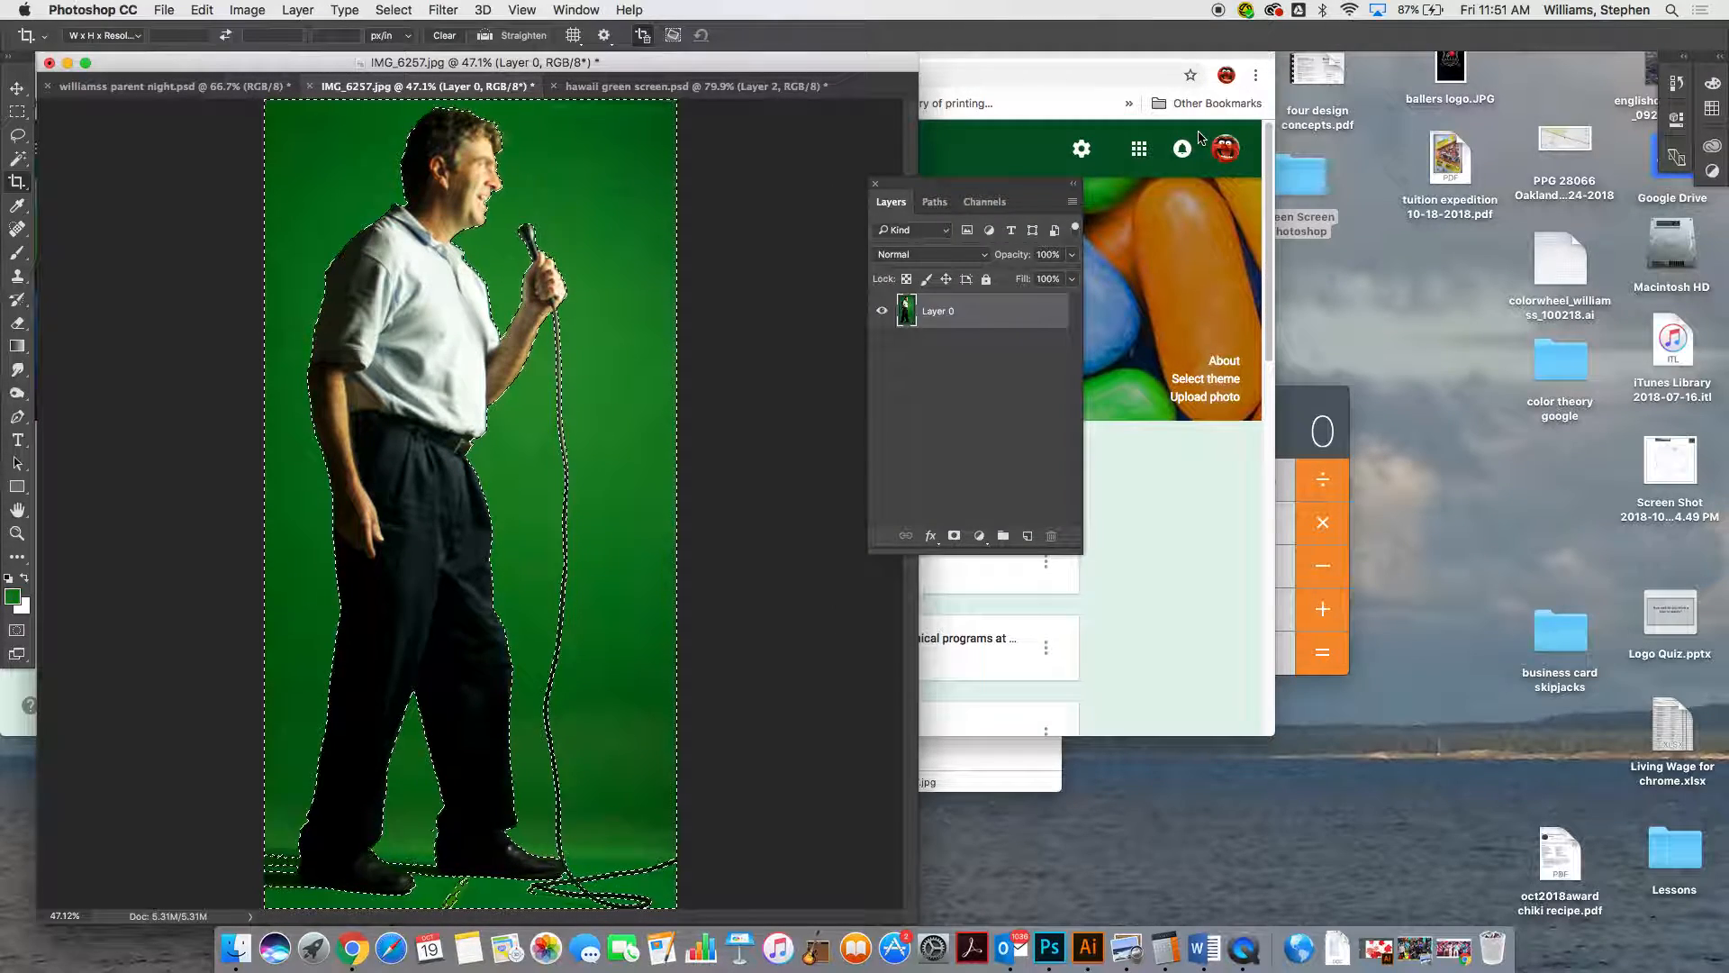
key(Delete)
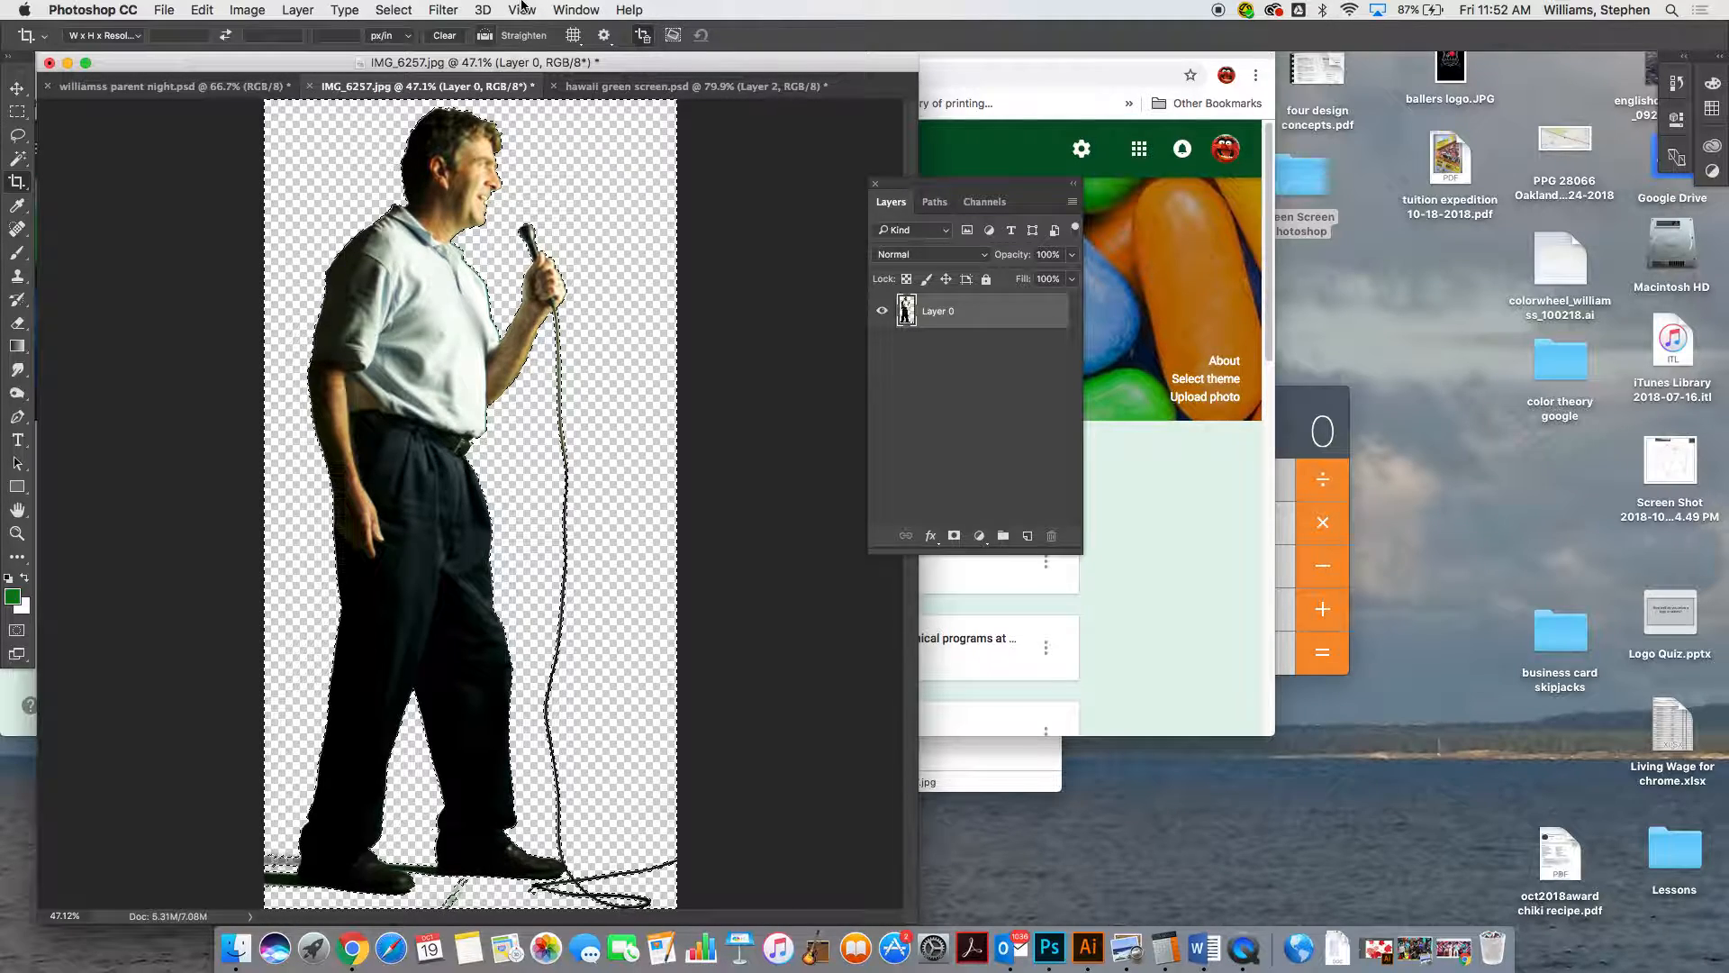
Expand the backdrop selection by 1 pixel to take in the leftover green fringe around the man, and deselect
click(389, 11)
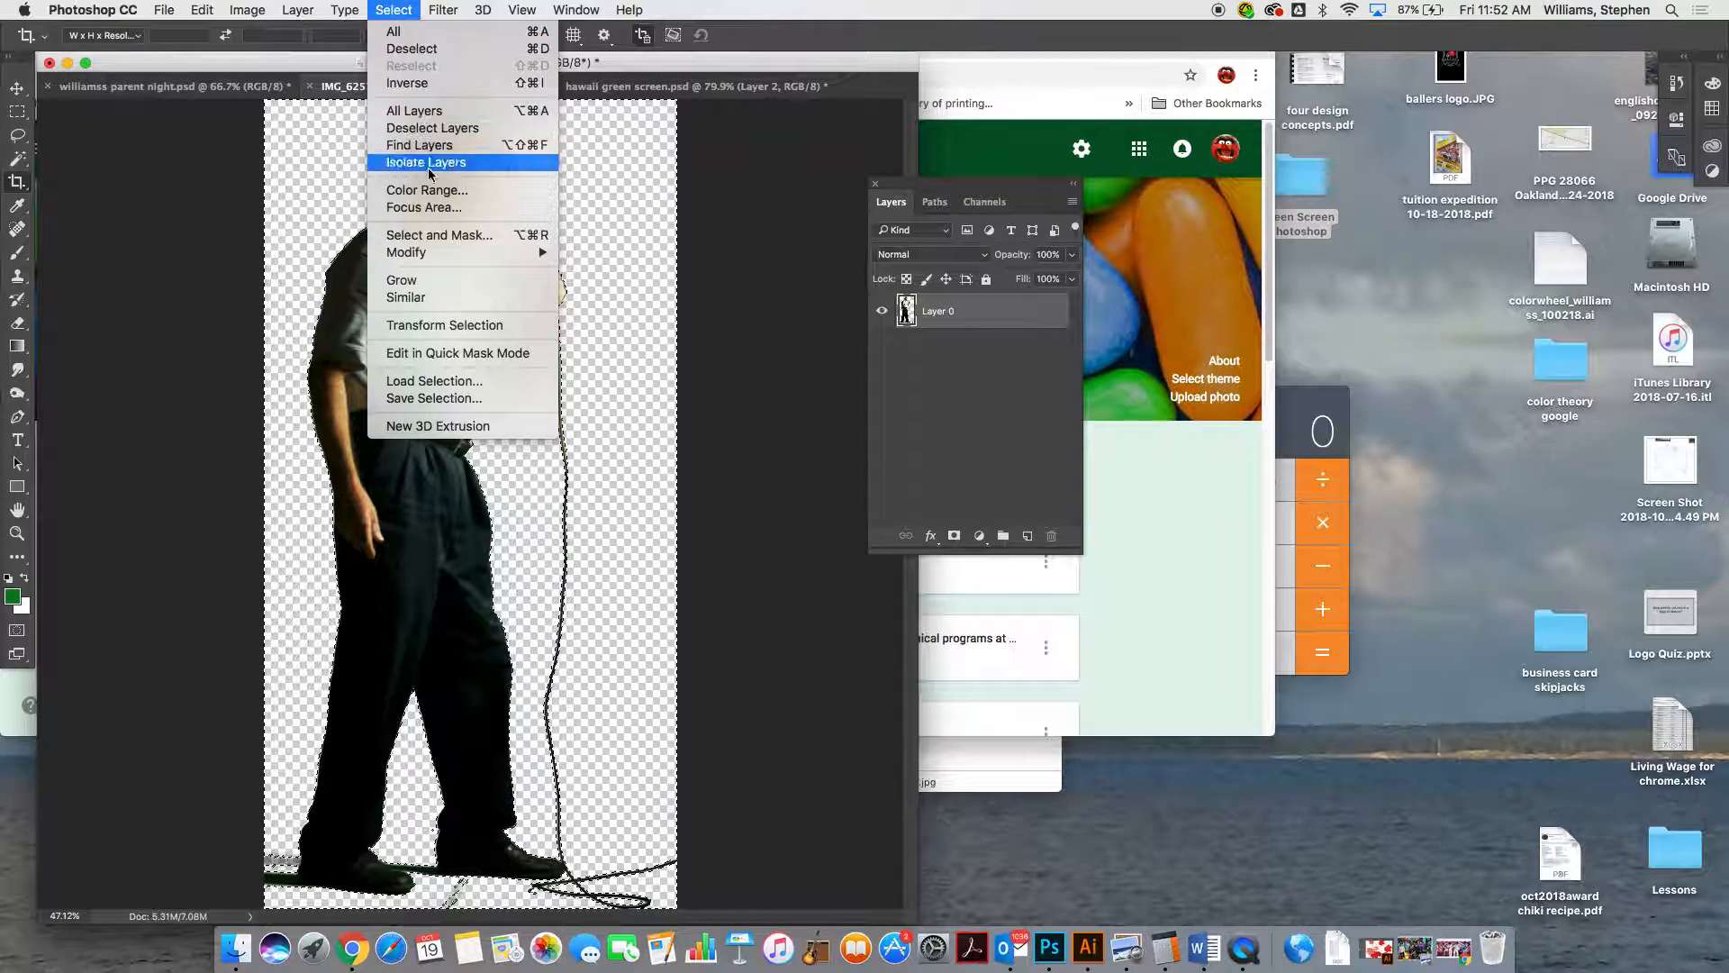
mouse_move(443, 252)
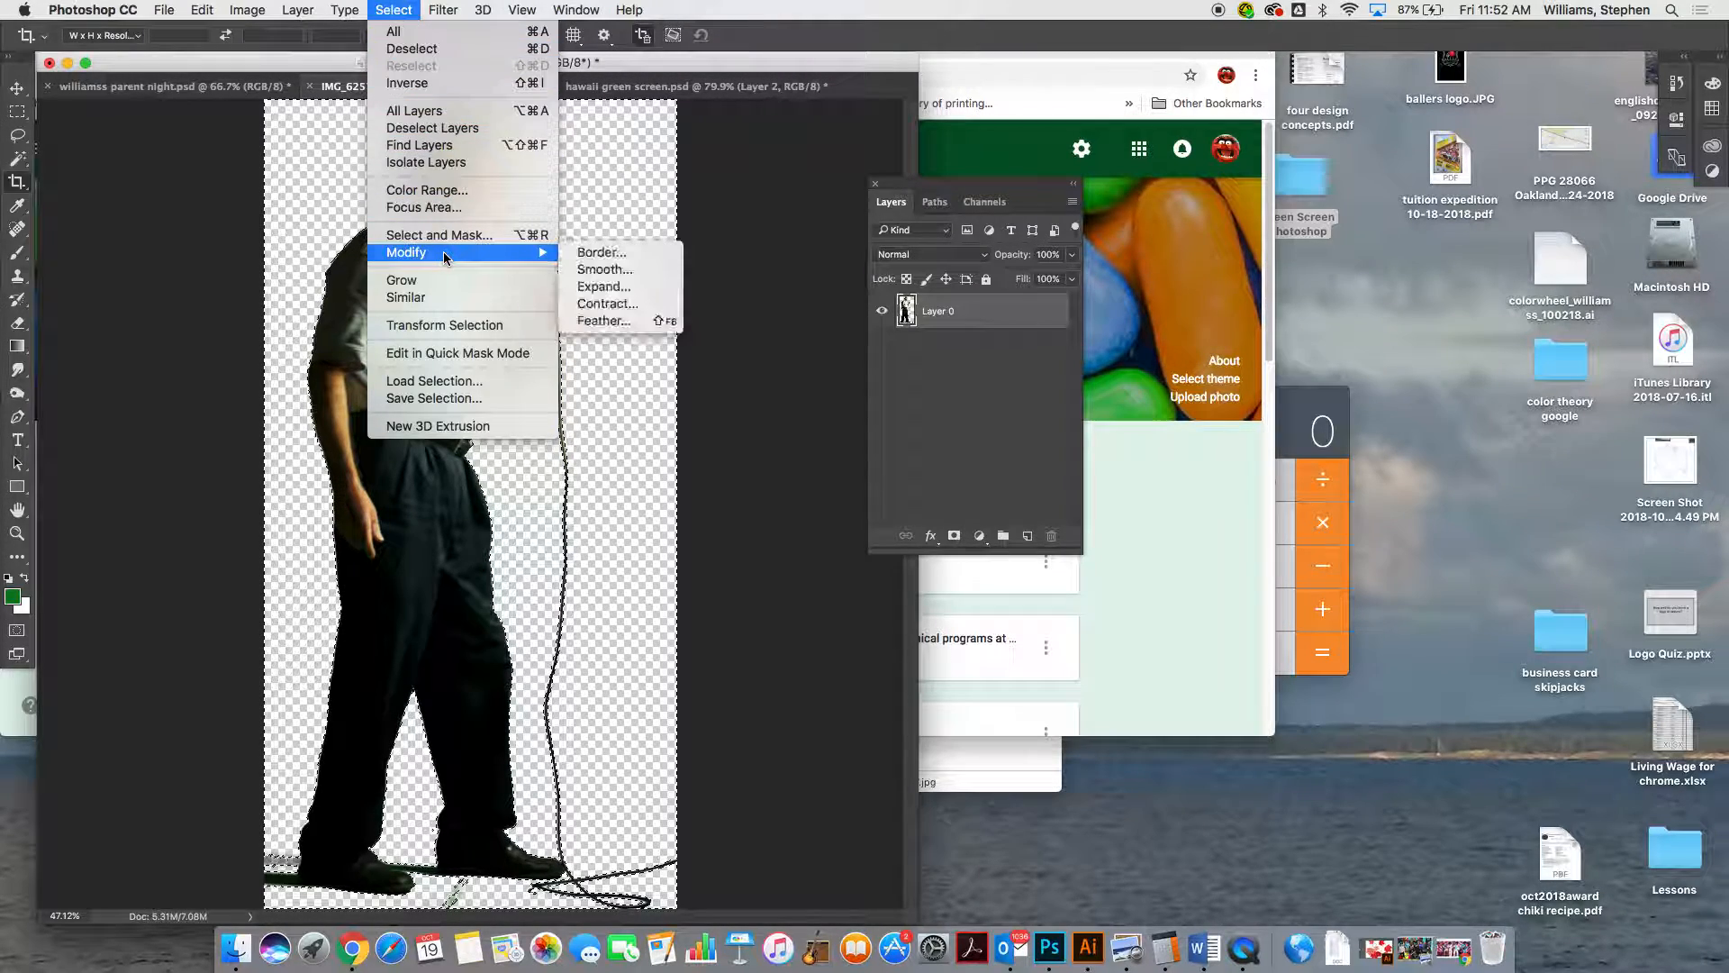
click(608, 288)
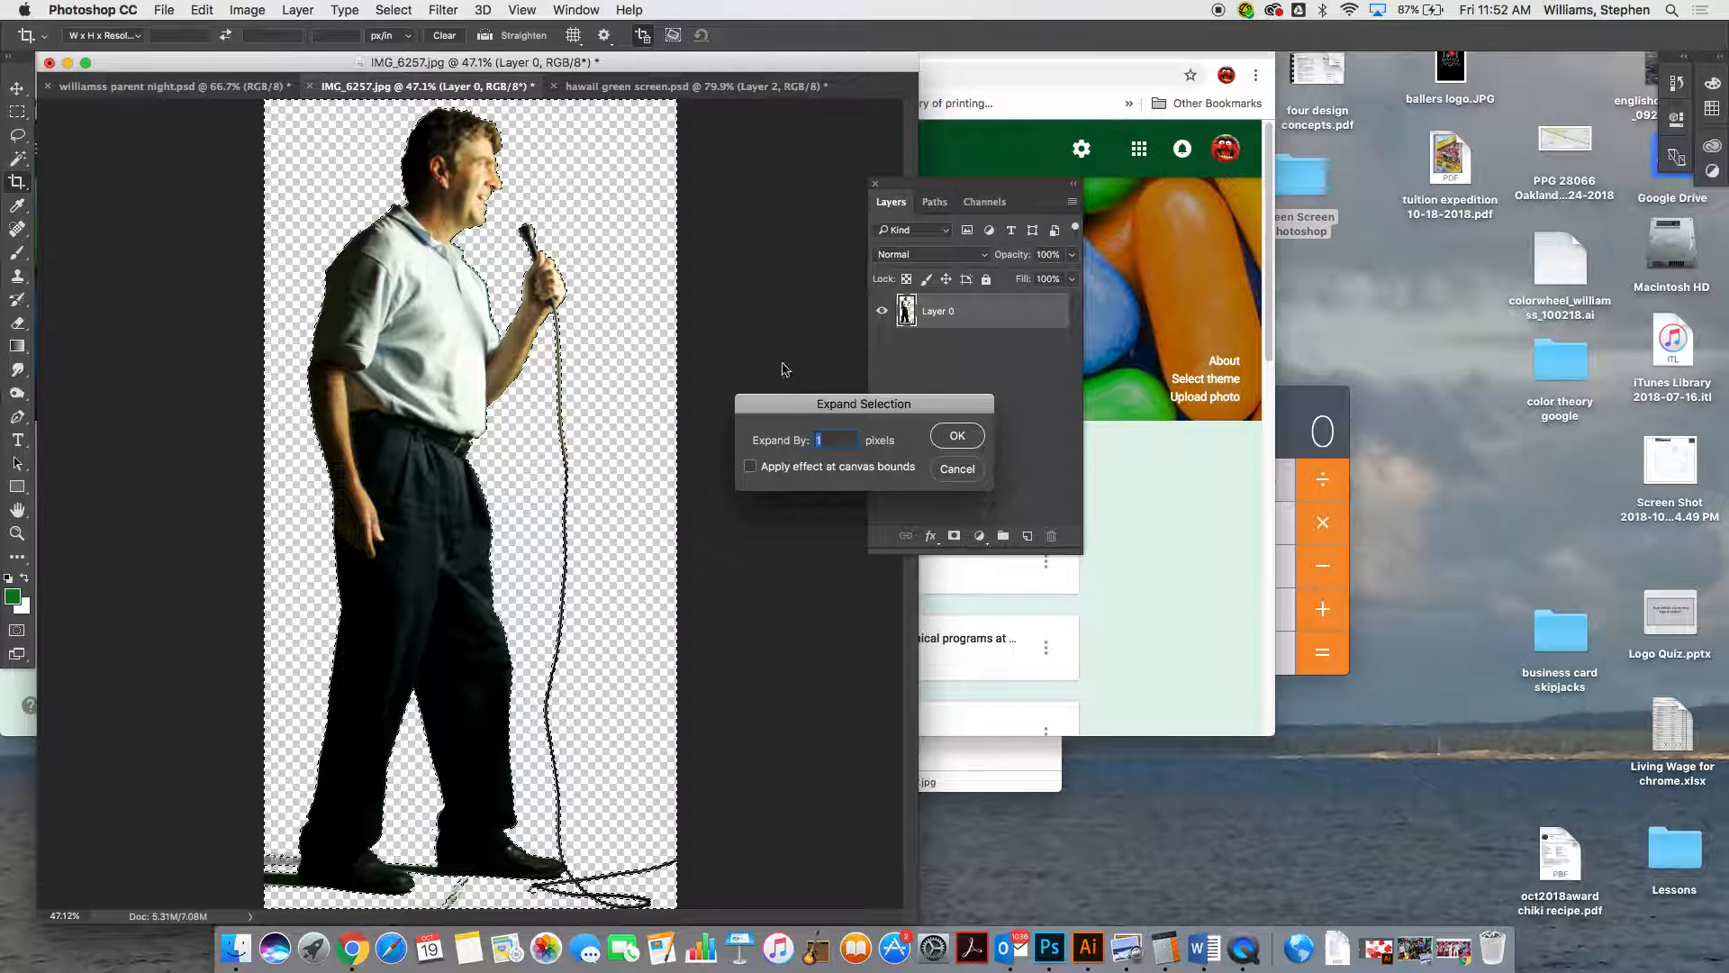
click(959, 437)
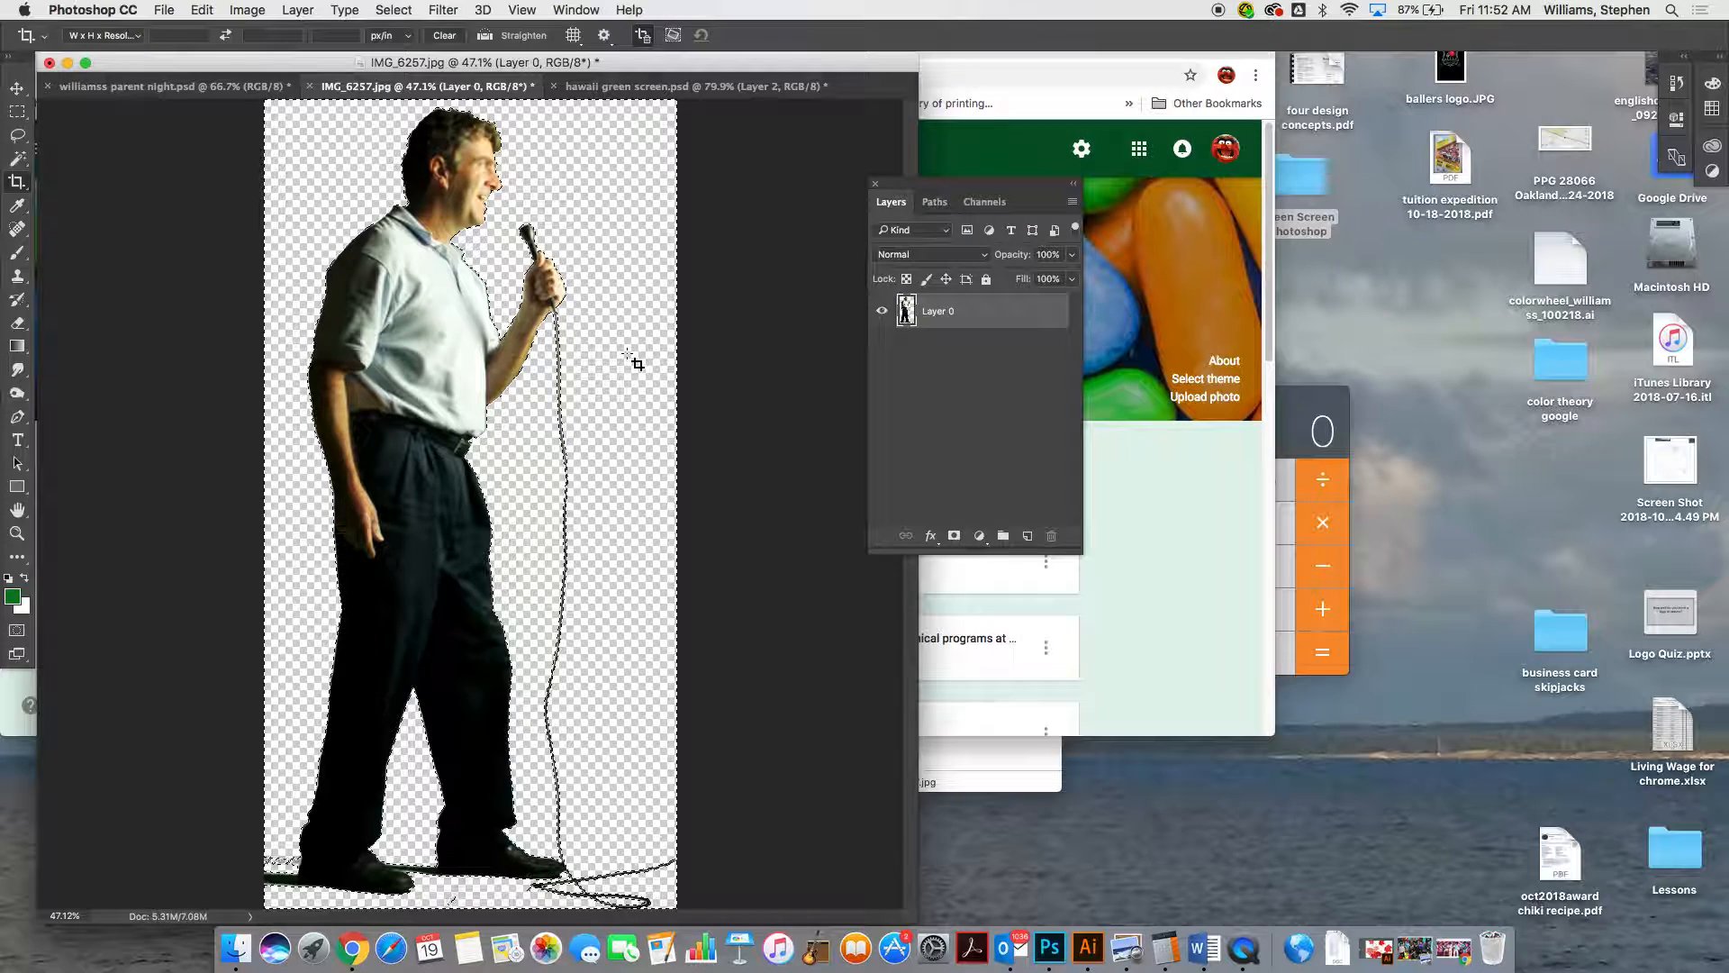
key(super+d)
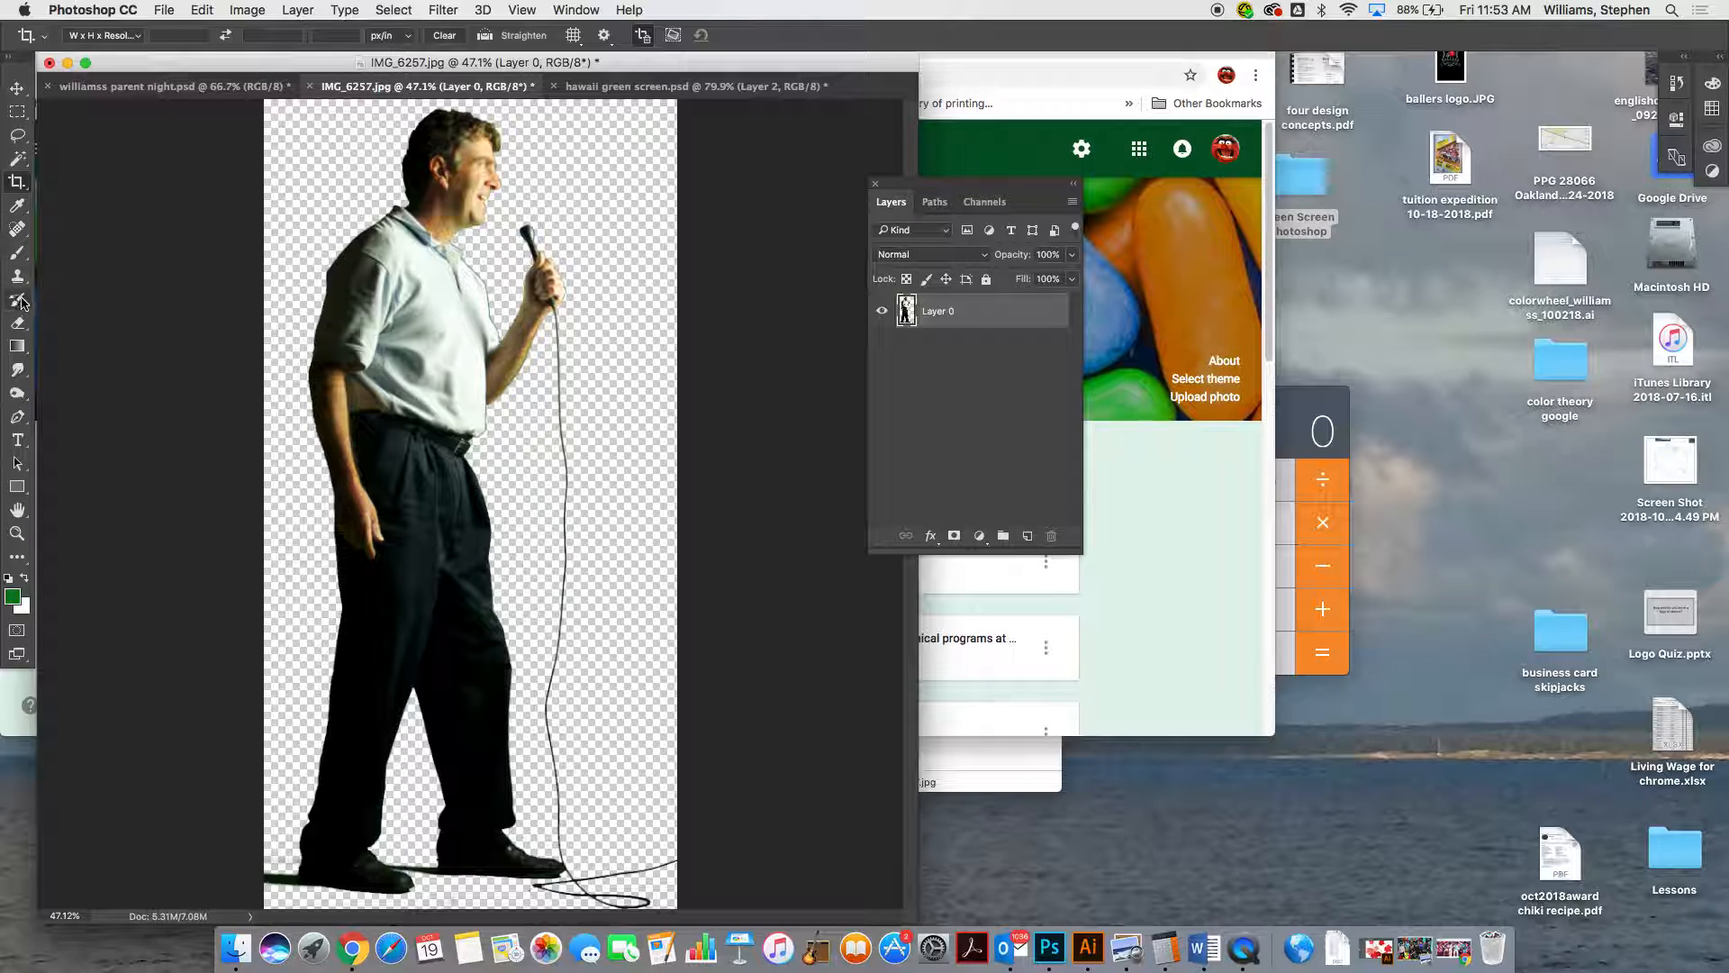
Try erasing a short stroke of the leftover floor shadow beside the man's rear shoe and undo it
key(e)
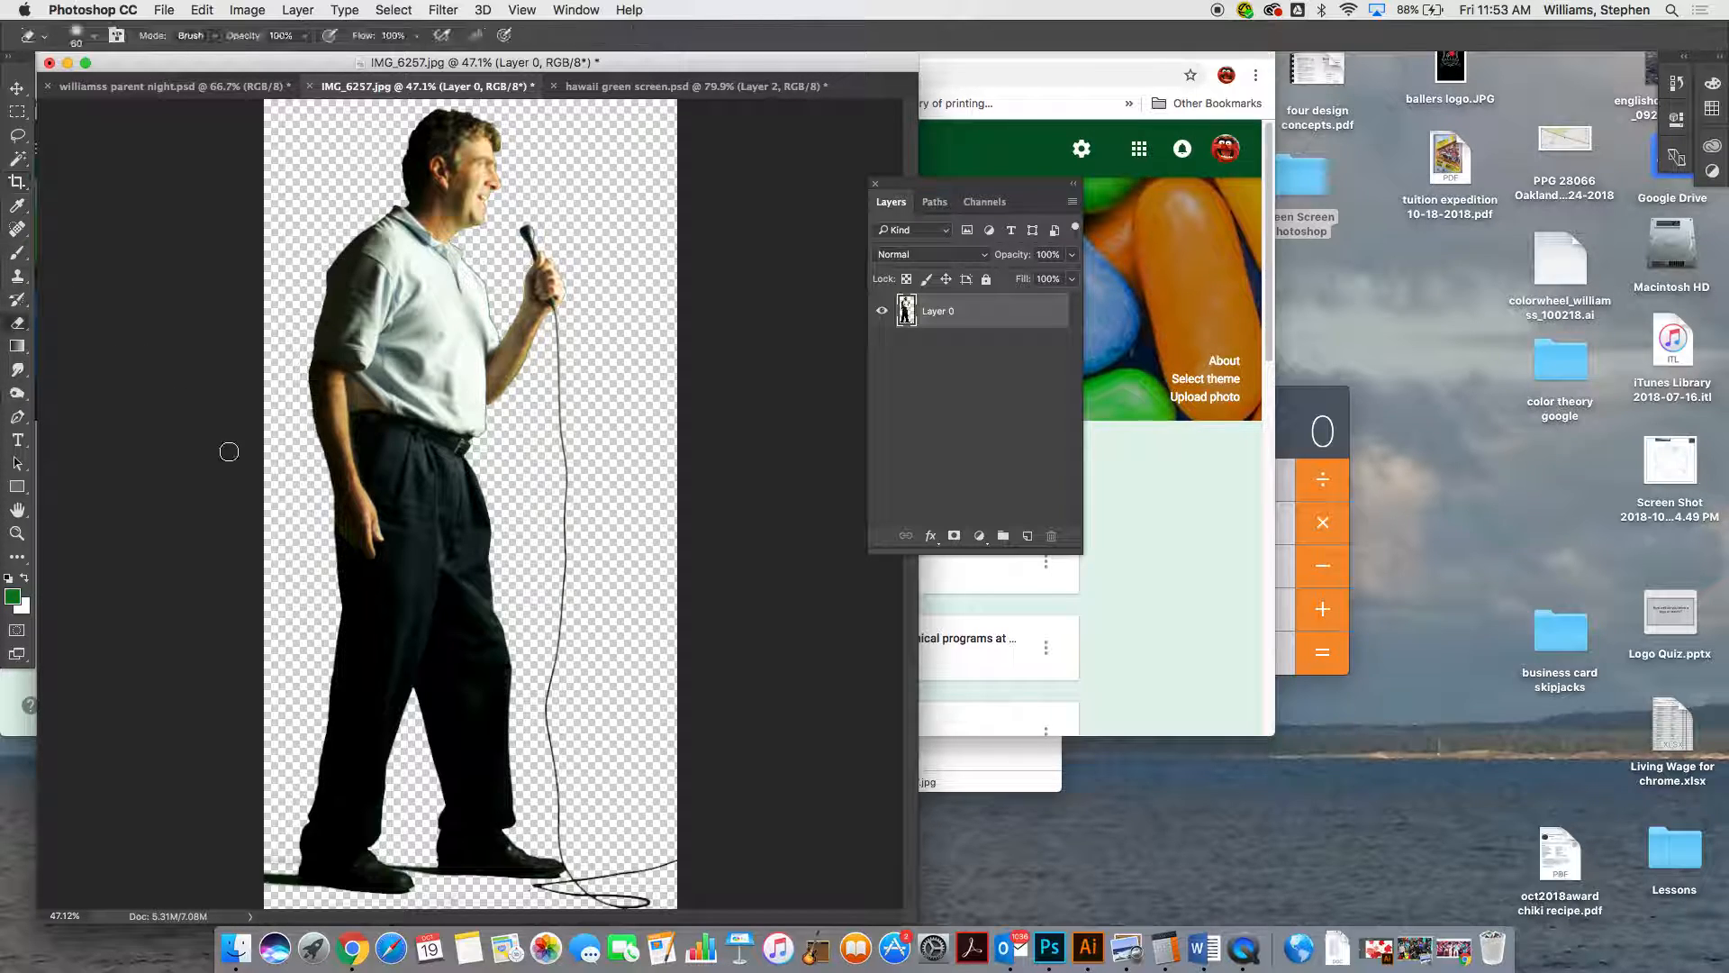
mouse_move(289, 856)
mouse_down()
mouse_move(286, 883)
mouse_move(269, 869)
mouse_up()
key(super+z)
Try shifting the cut-out man slightly with the Move tool
click(16, 113)
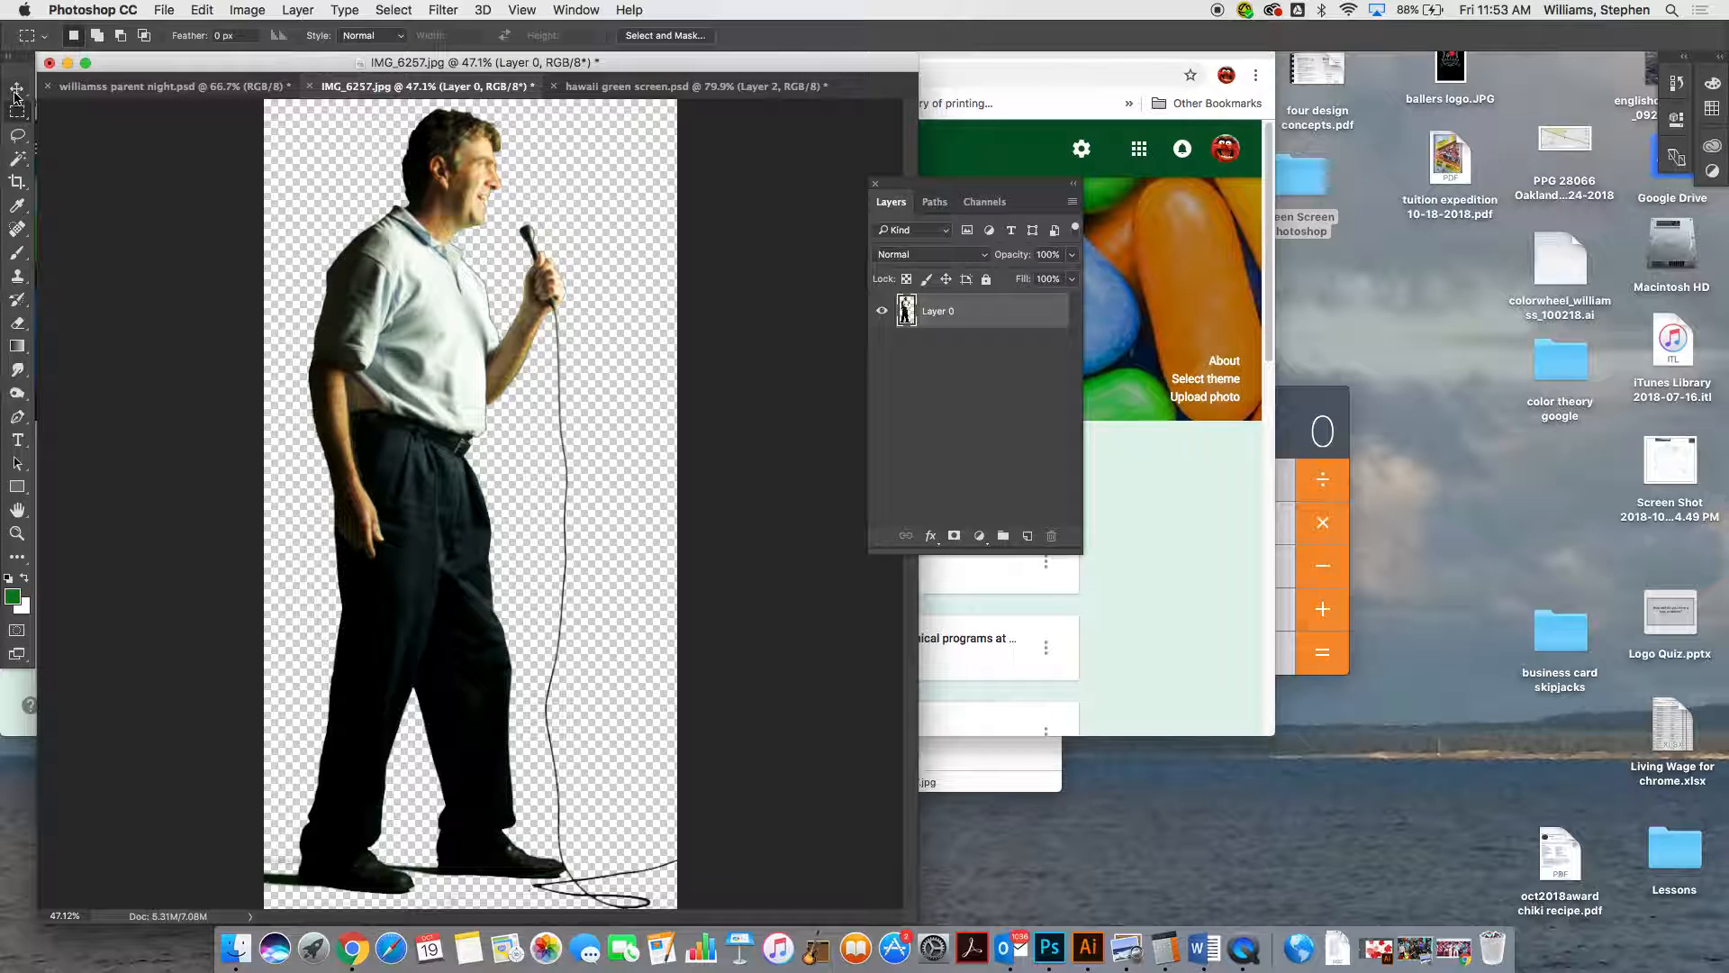
click(17, 89)
mouse_move(431, 365)
mouse_down()
mouse_move(446, 365)
mouse_move(418, 347)
mouse_up()
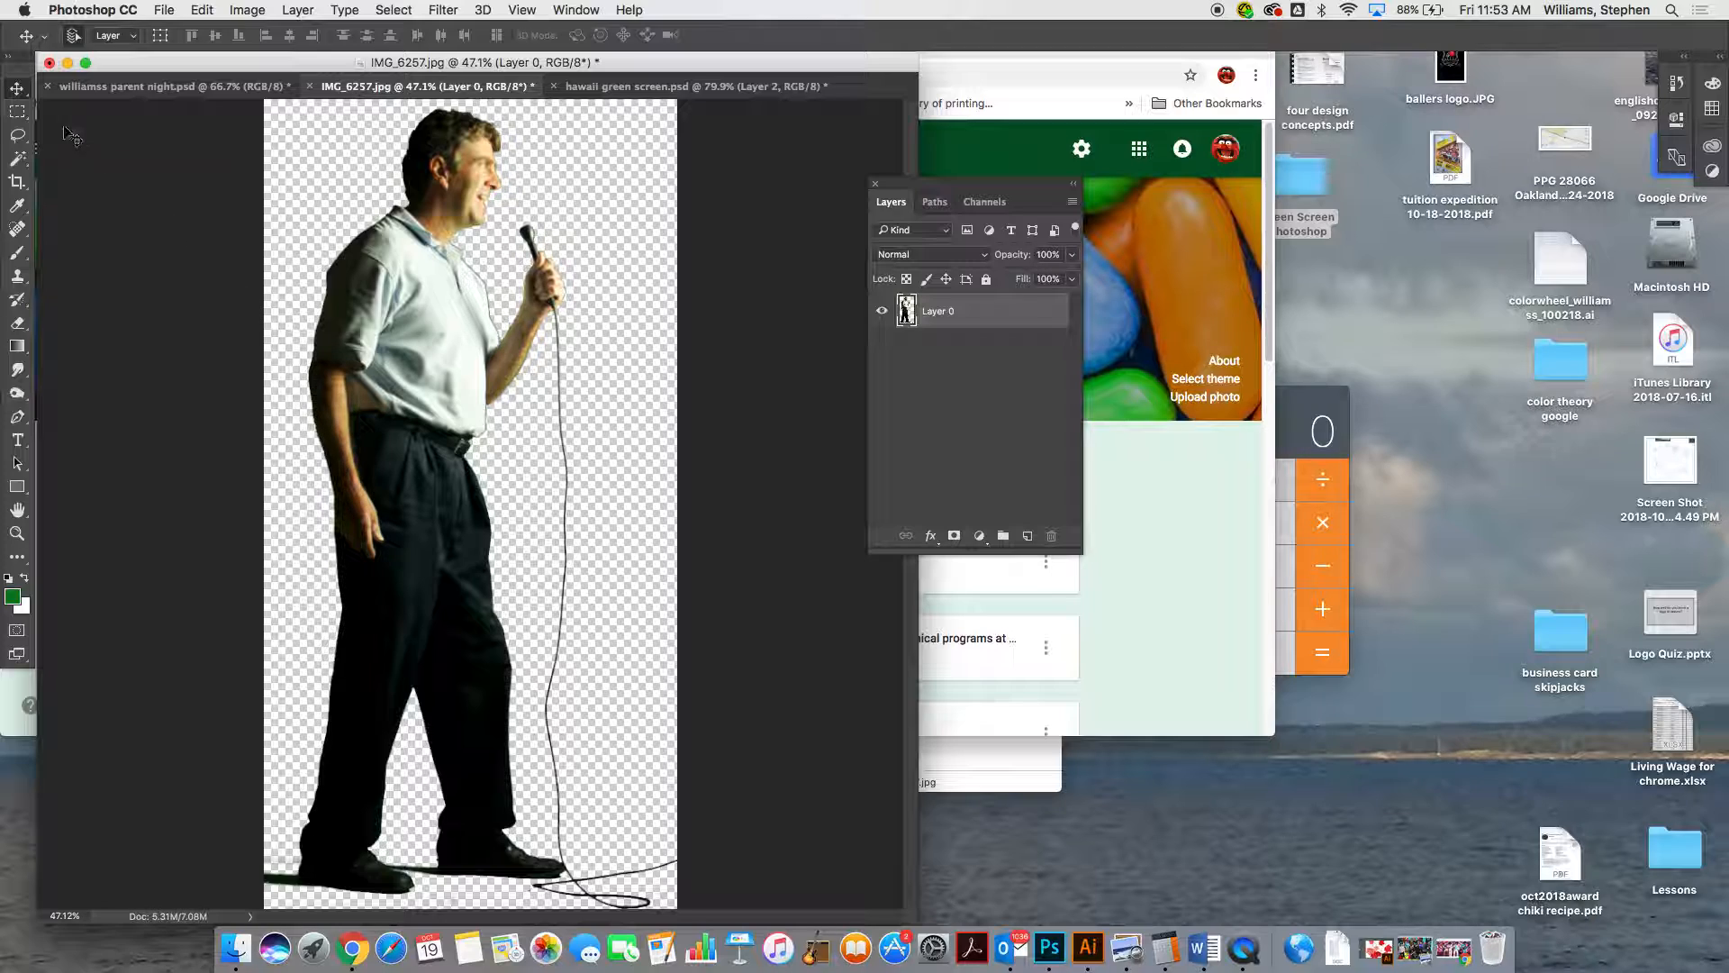
Try deleting the leftover floor shadow behind the man's rear shoe with a rectangular marquee selection, undo it and deselect
click(20, 114)
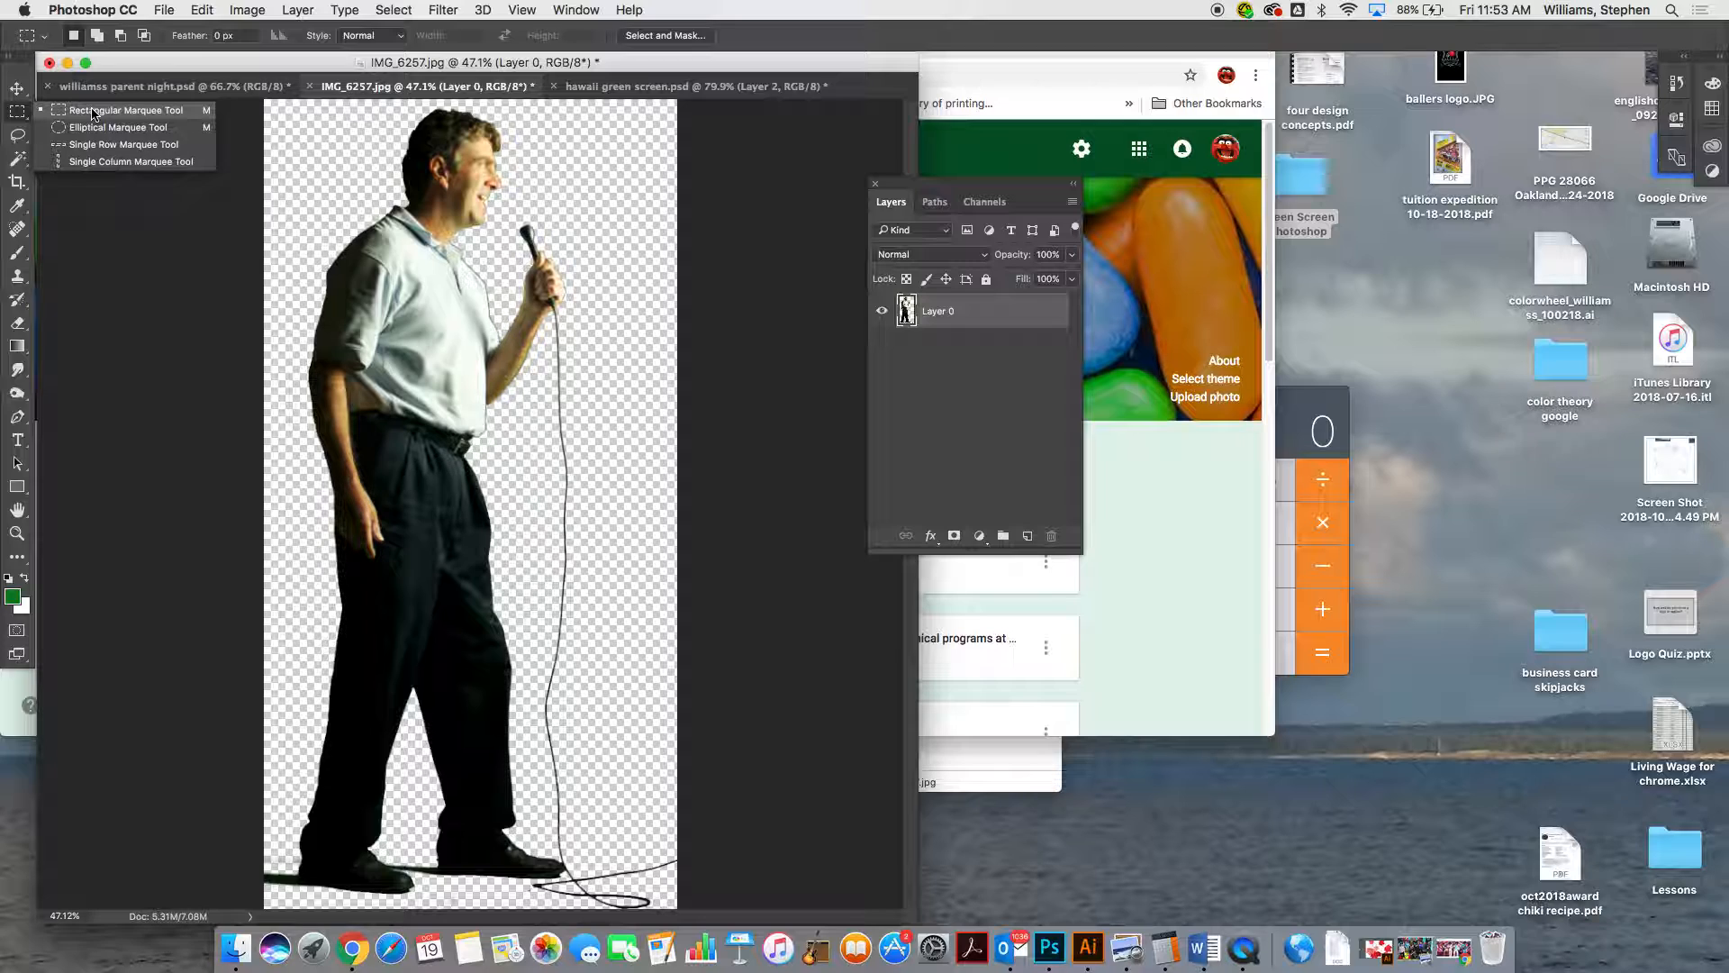
click(92, 112)
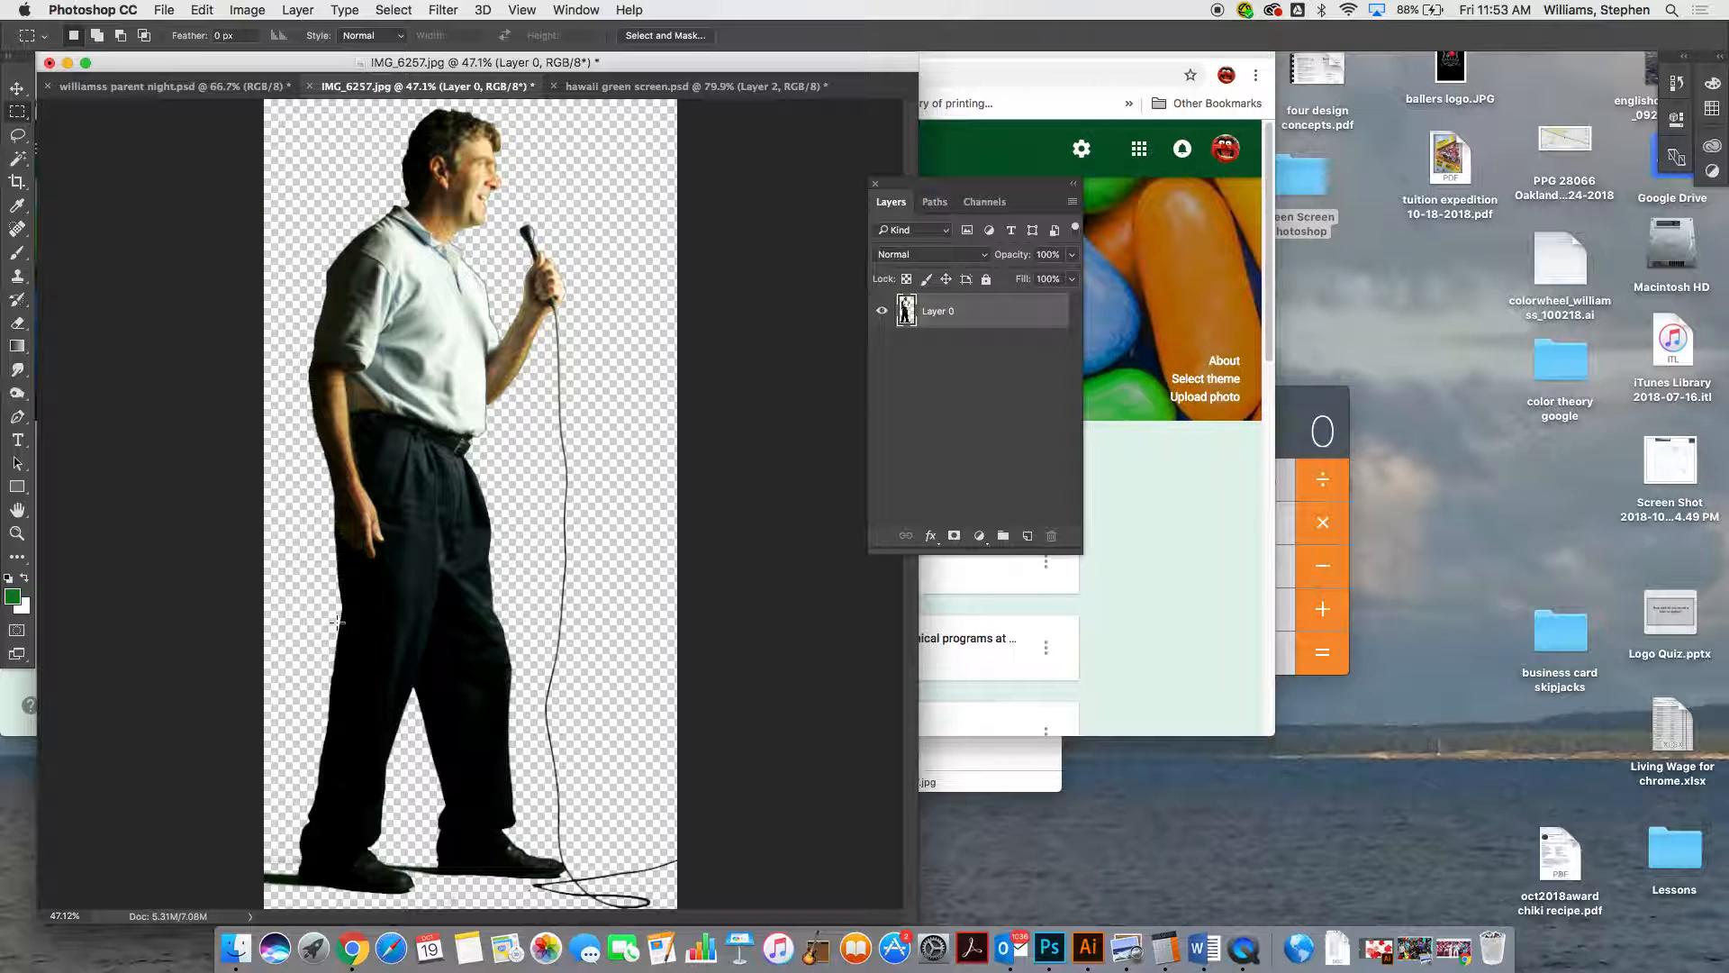
key(super+space)
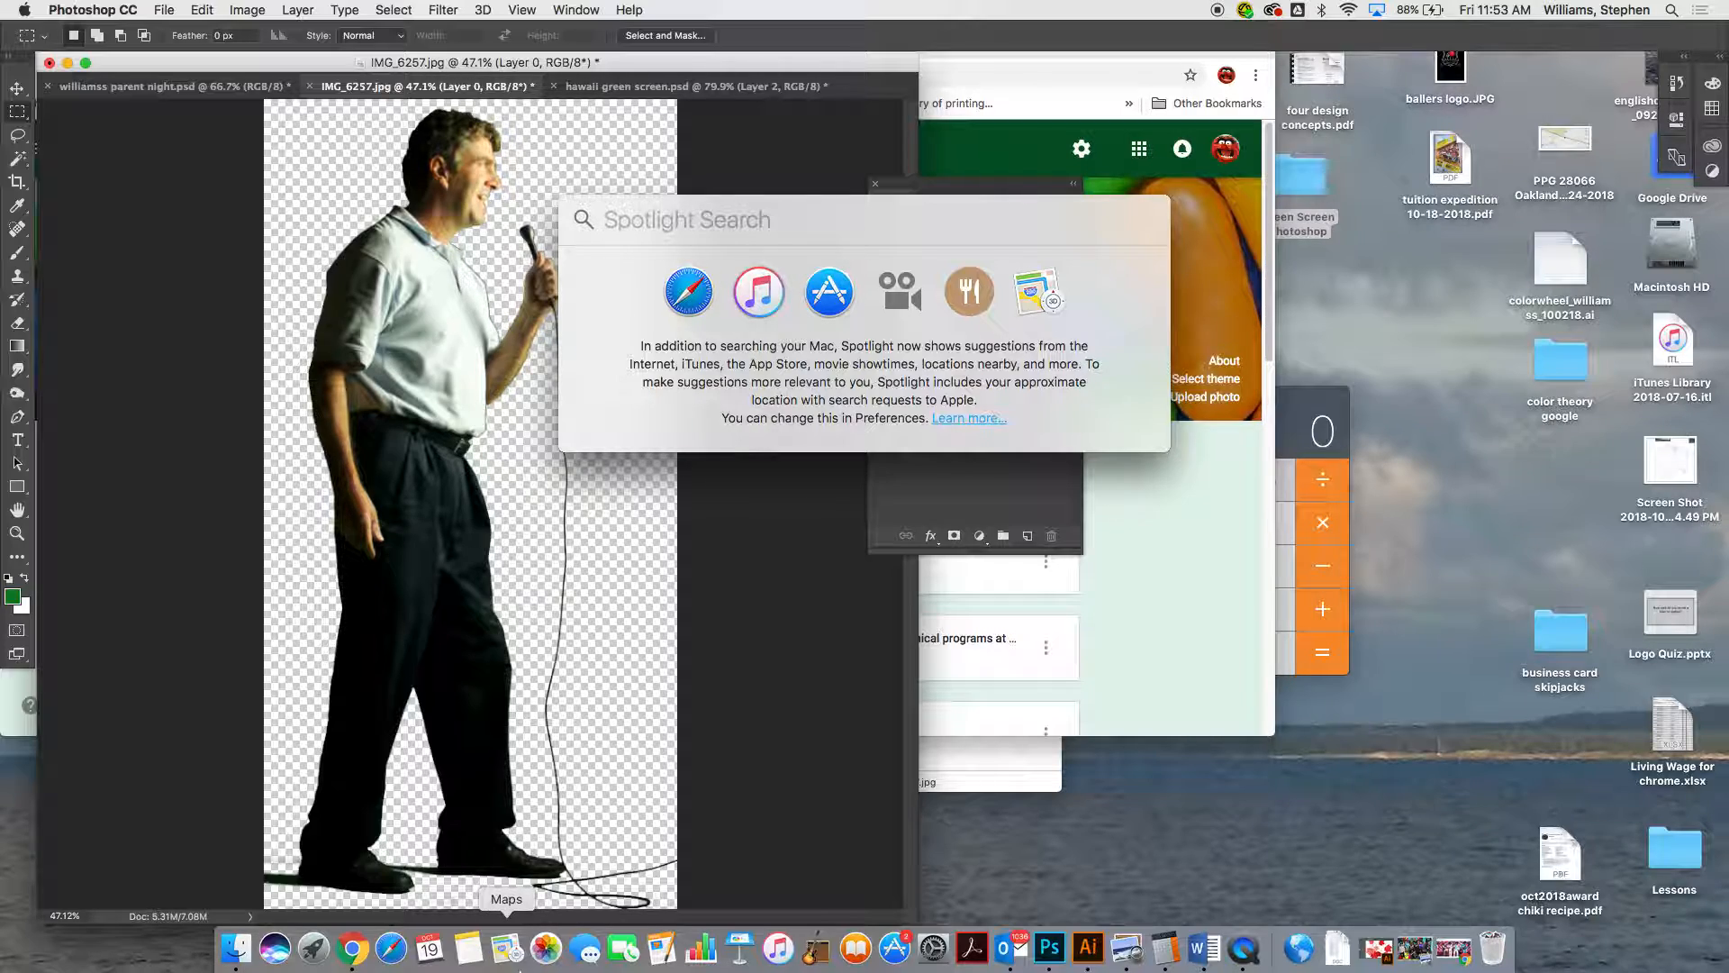
click(642, 801)
key(super+plus)
key(super+plus)
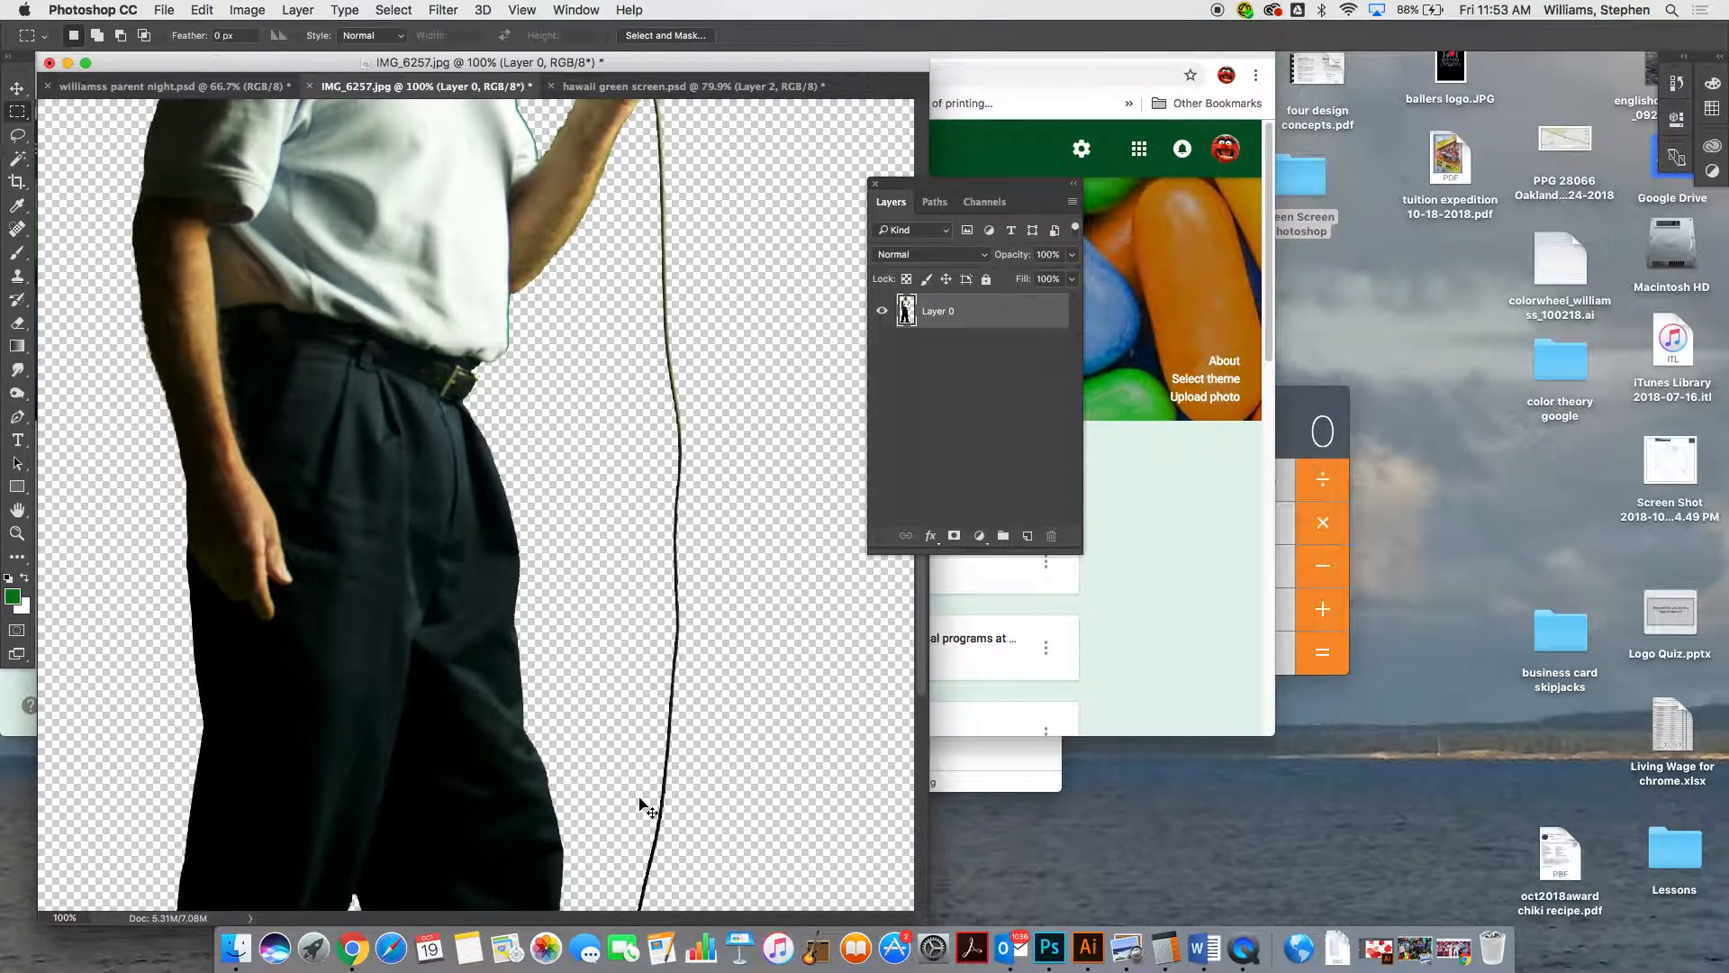
key(super+plus)
scroll(625, 857, down, 3)
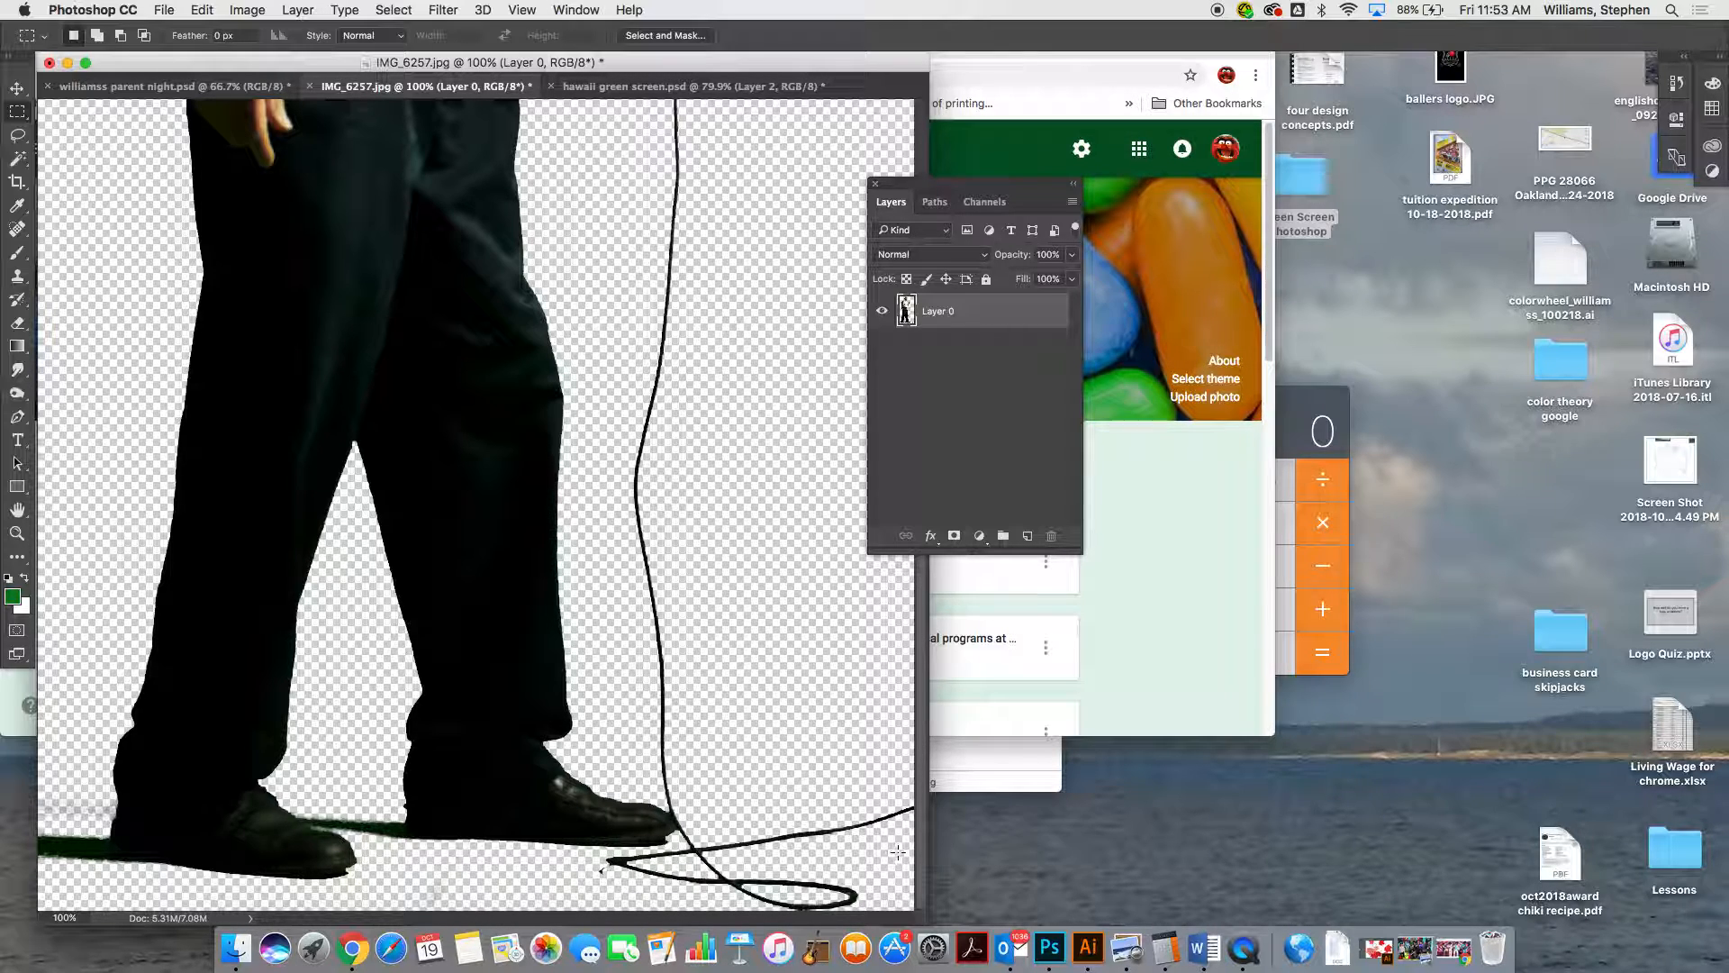
drag(930, 853, 1309, 853)
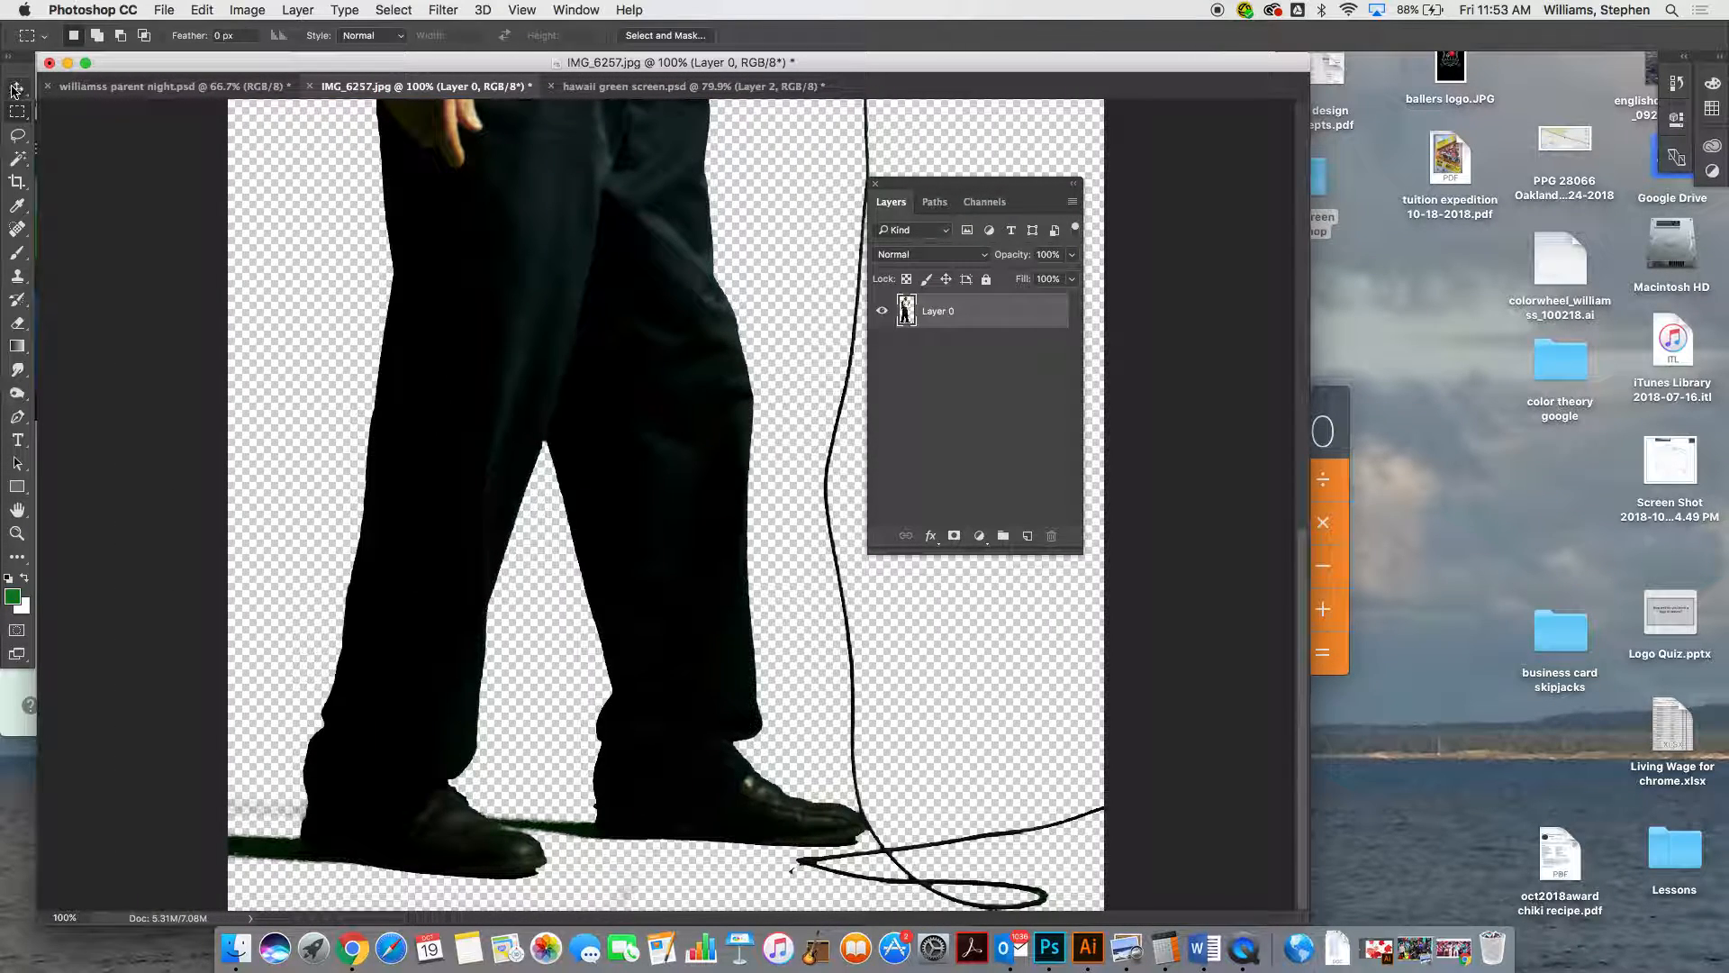
drag(185, 730, 291, 901)
key(Delete)
key(super+z)
click(308, 692)
Try outlining small areas just below the man's front shoe with the Lasso tool and deselect
click(20, 138)
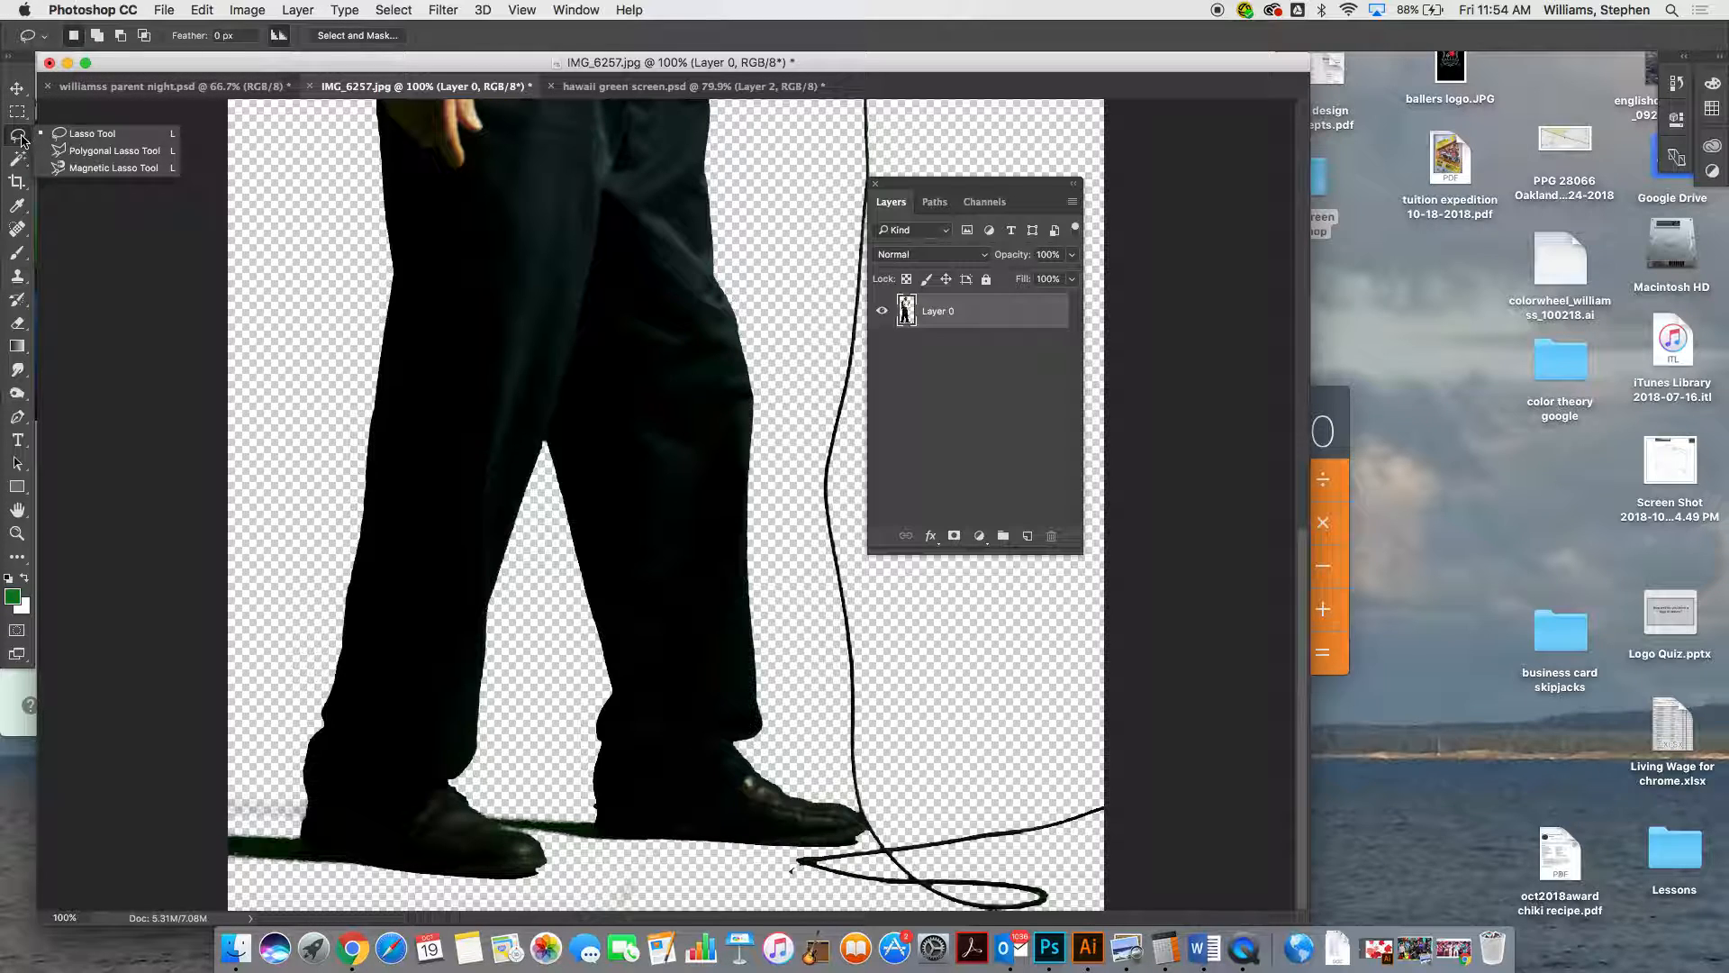
click(43, 135)
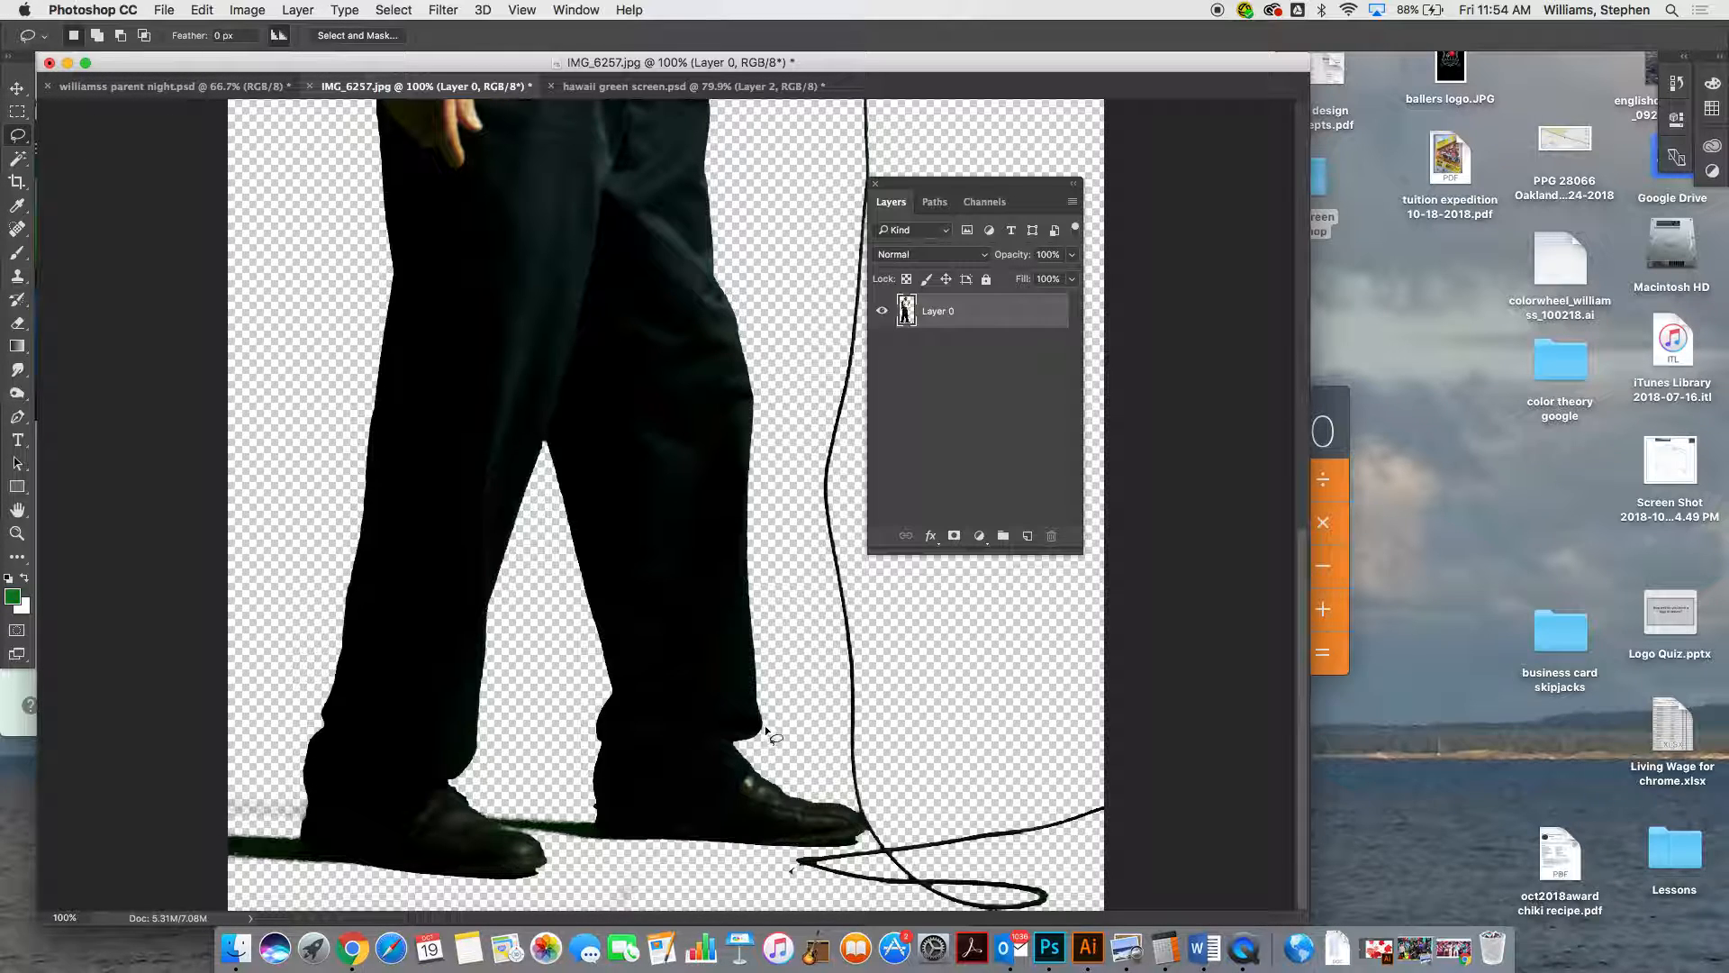
drag(751, 862, 822, 884)
drag(705, 871, 755, 864)
key(super+d)
Check the stage photo's dimensions and resolution in Image Size without changing them
key(super+minus)
key(super+minus)
key(super+minus)
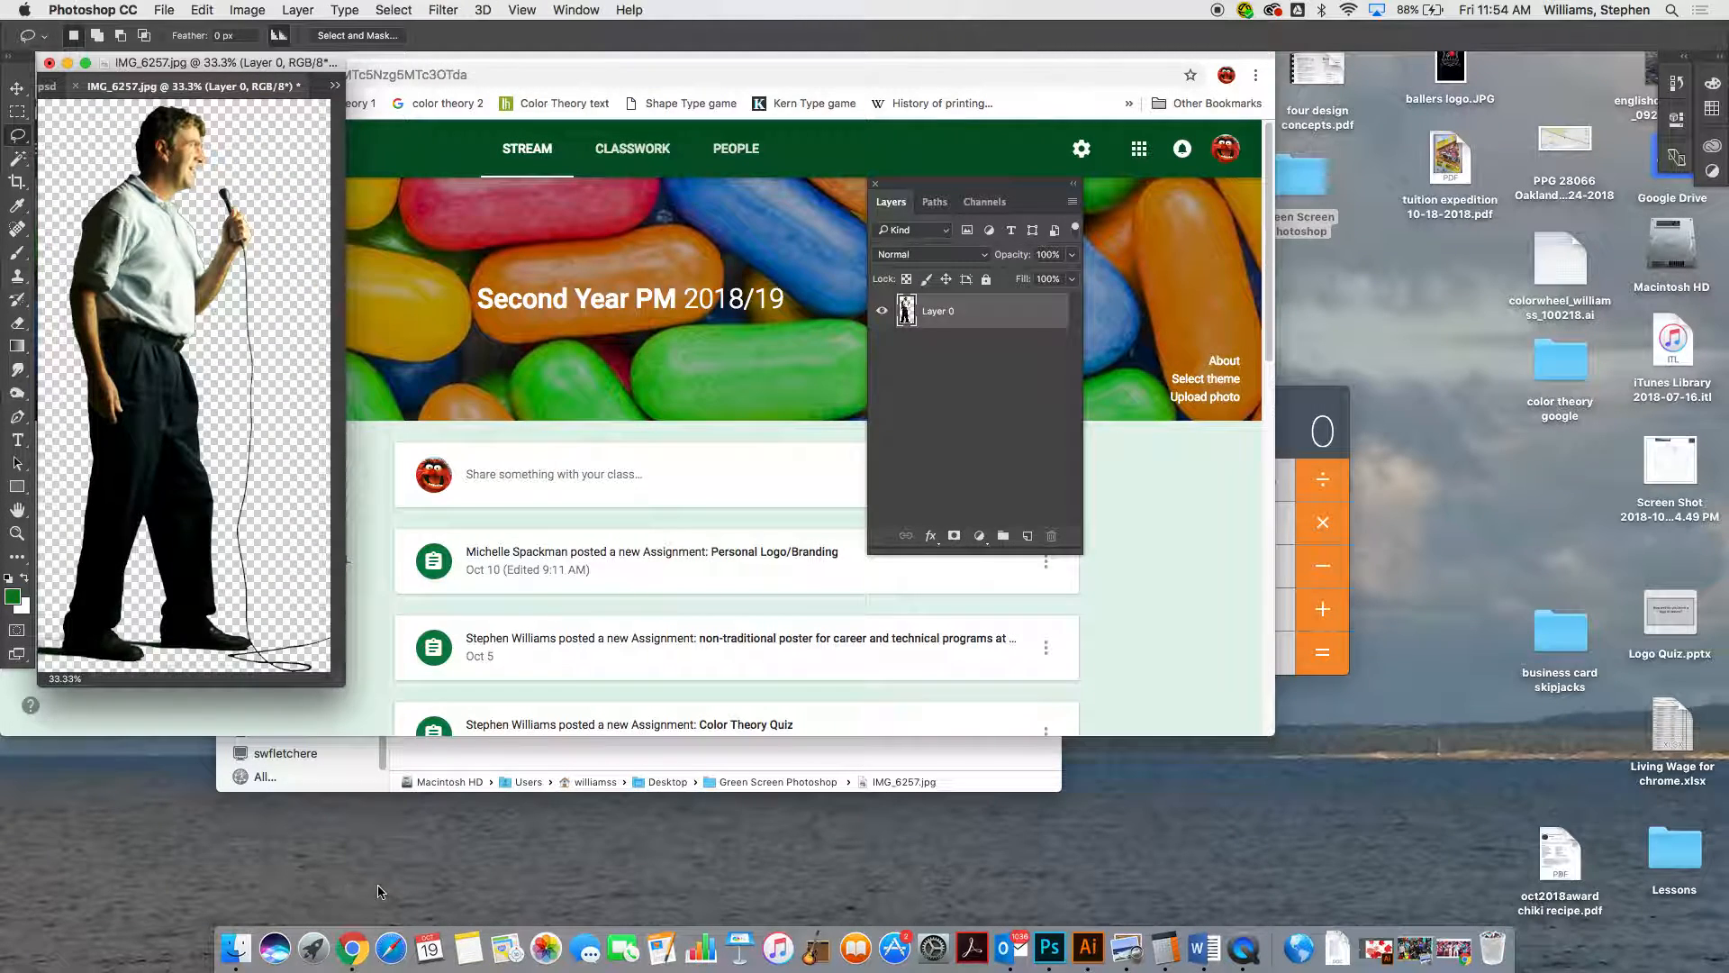
drag(334, 685, 813, 843)
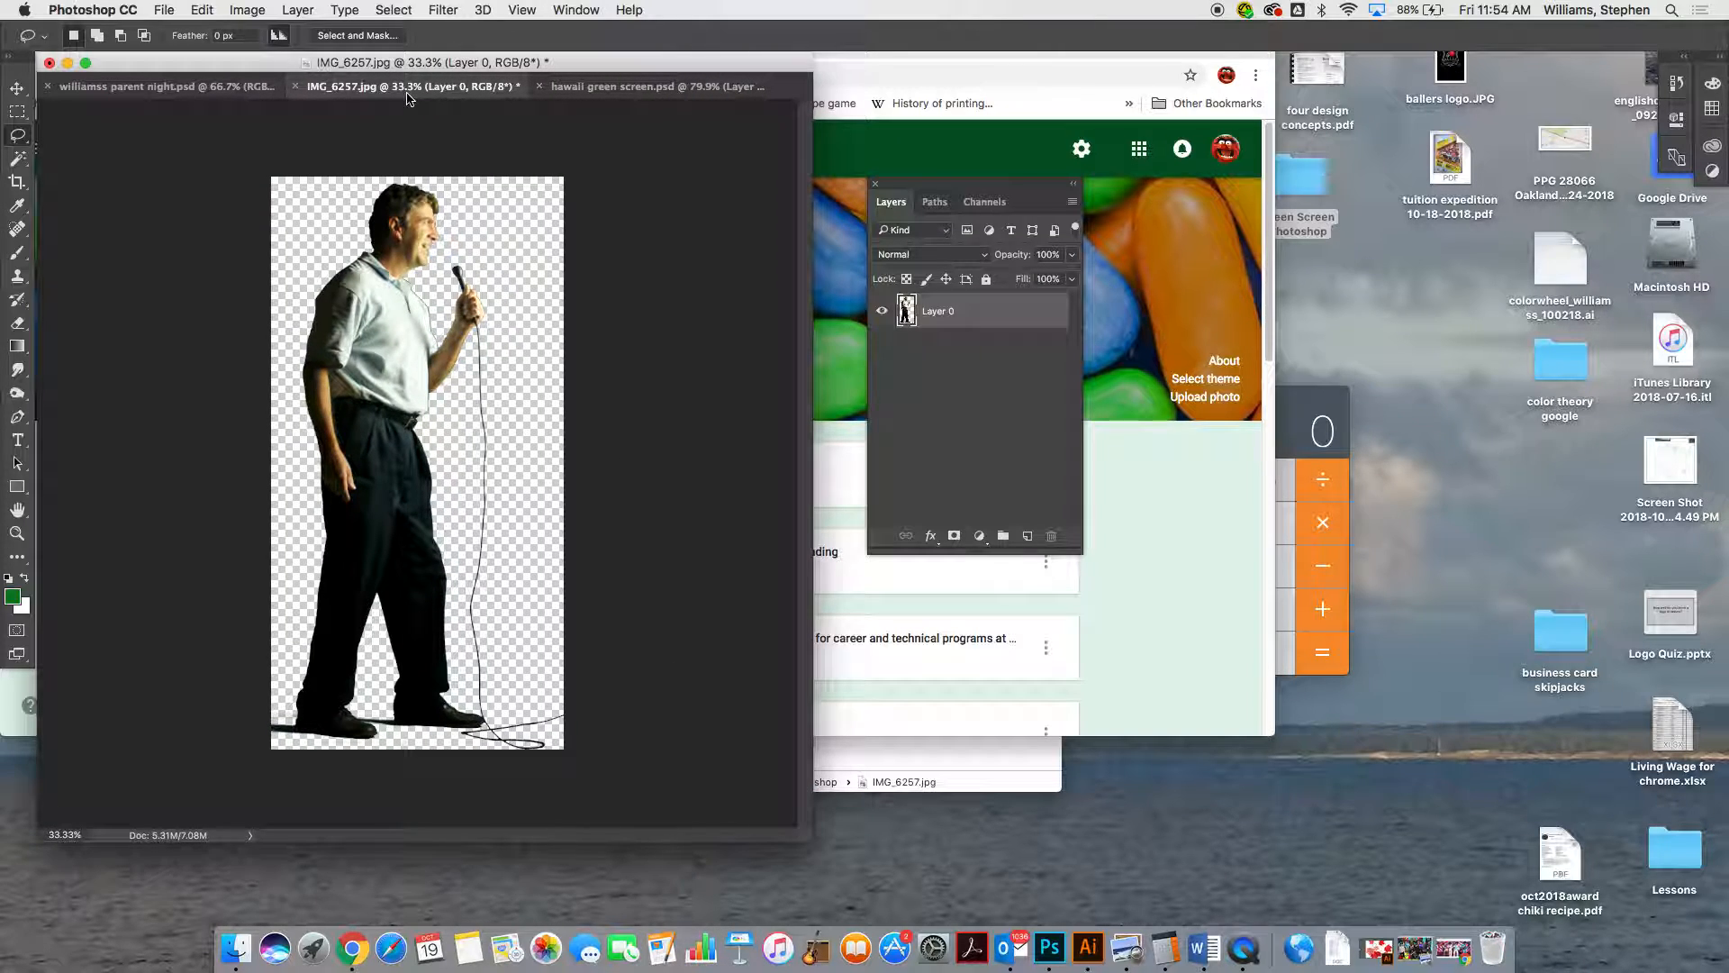
click(160, 94)
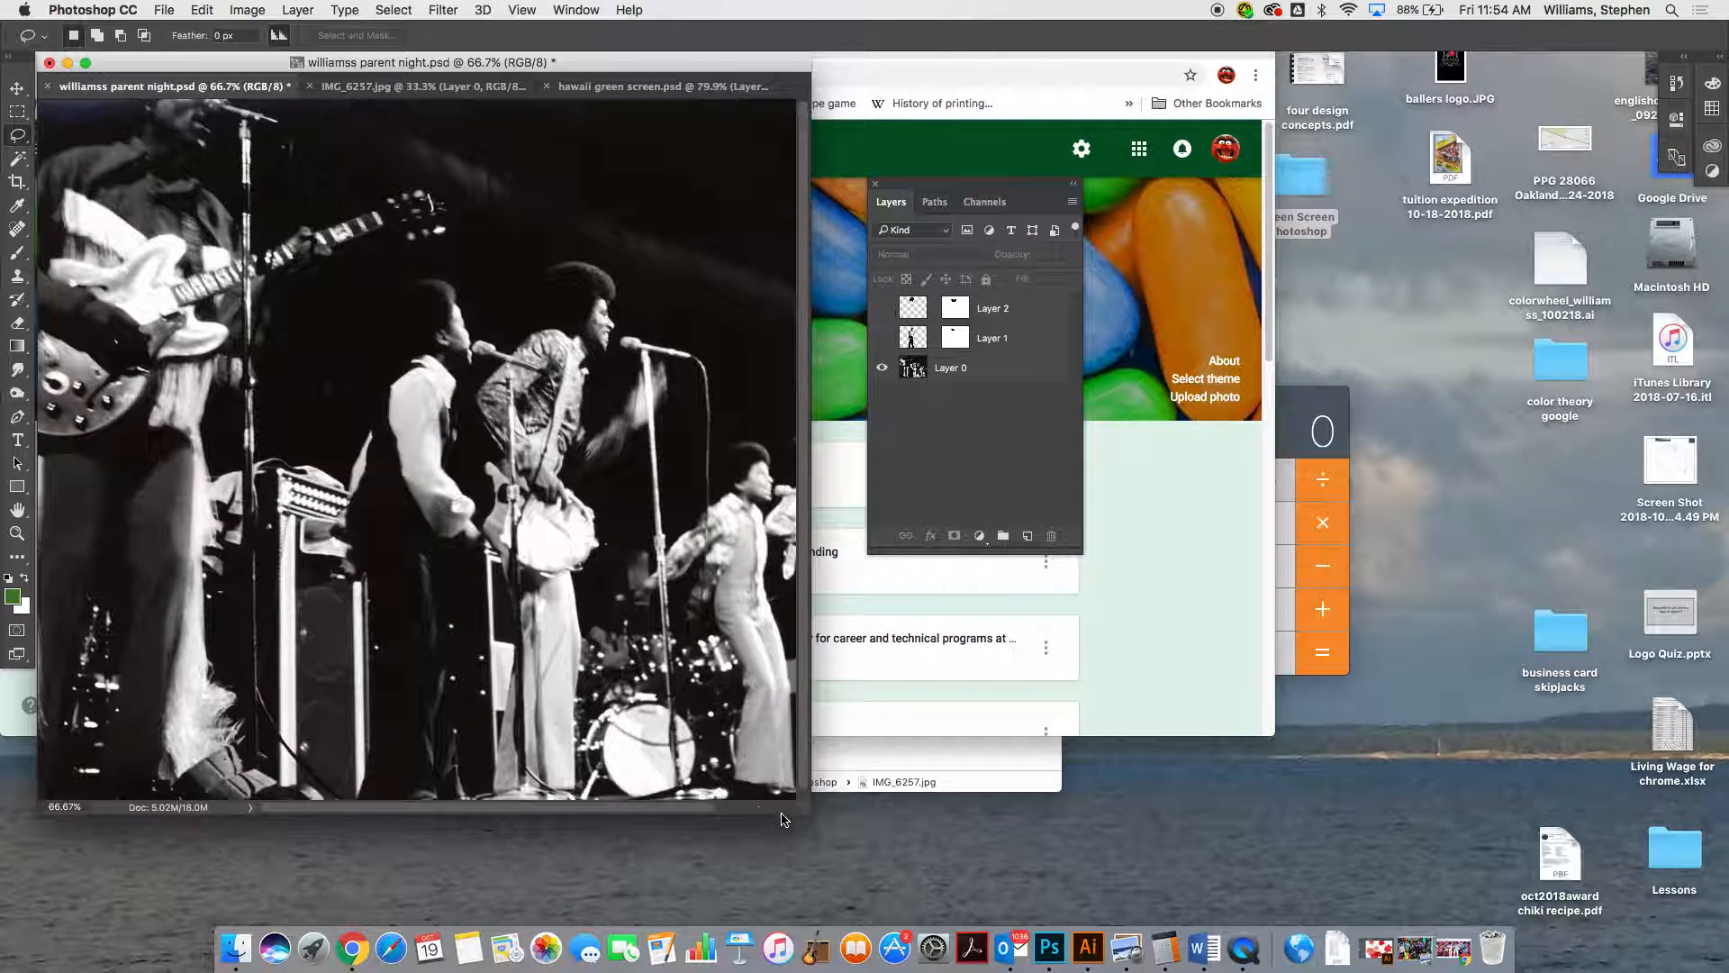
drag(808, 815, 1258, 883)
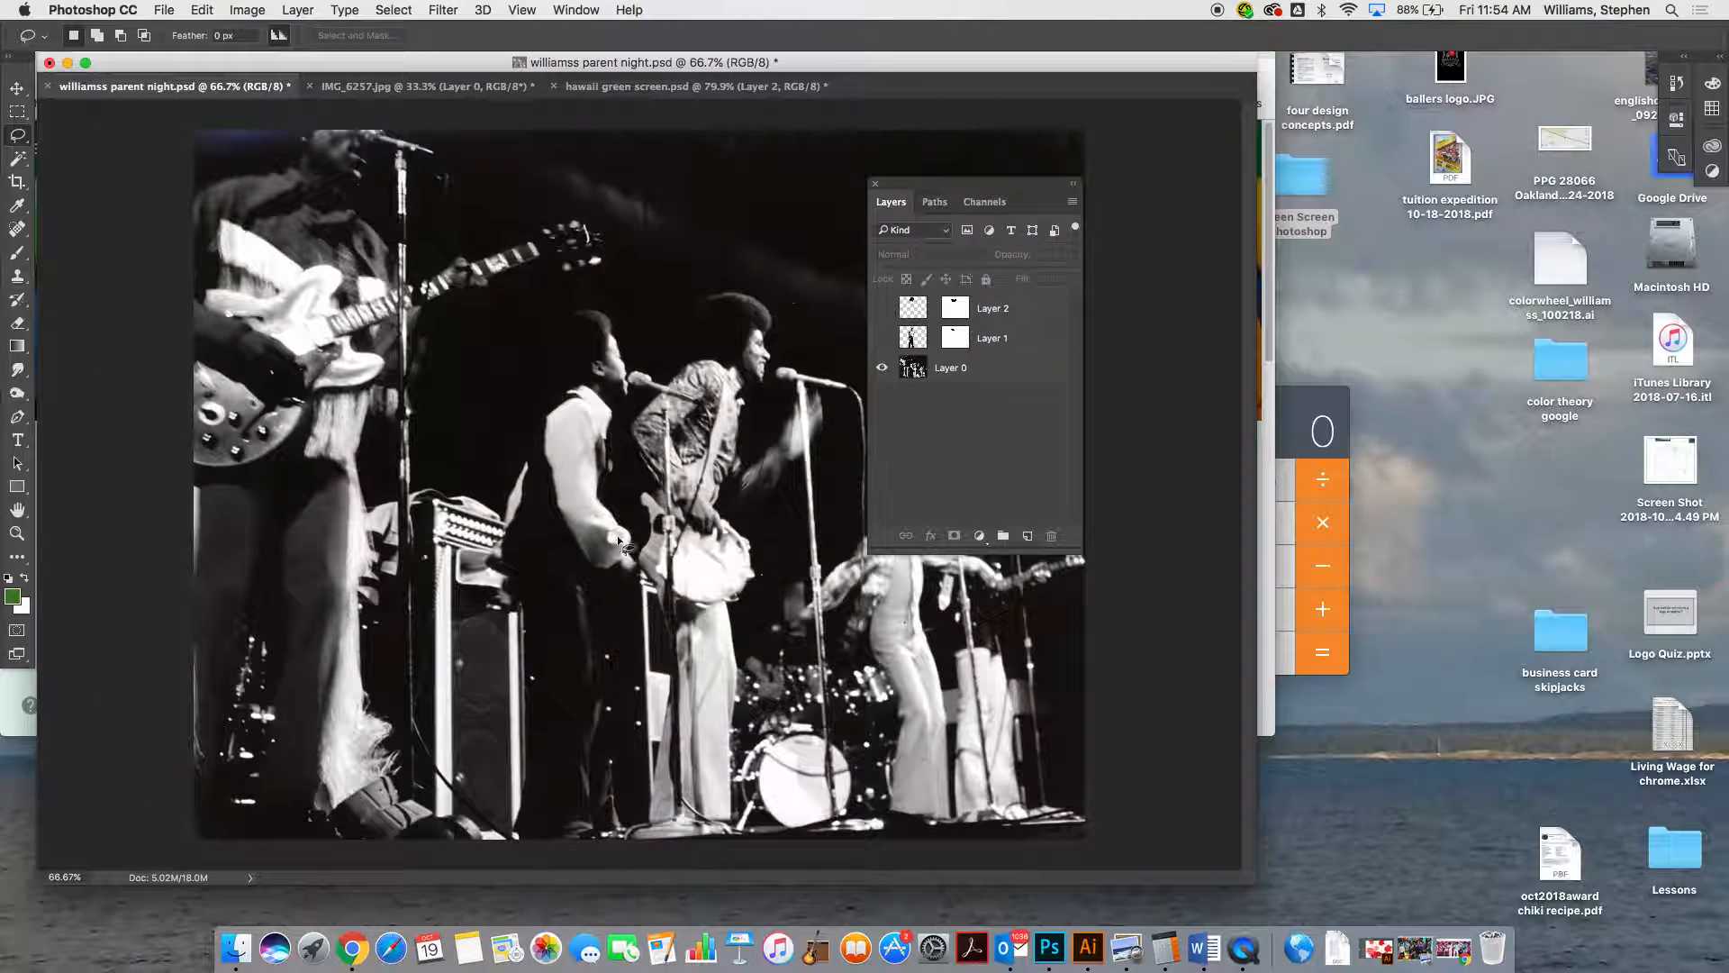
click(241, 10)
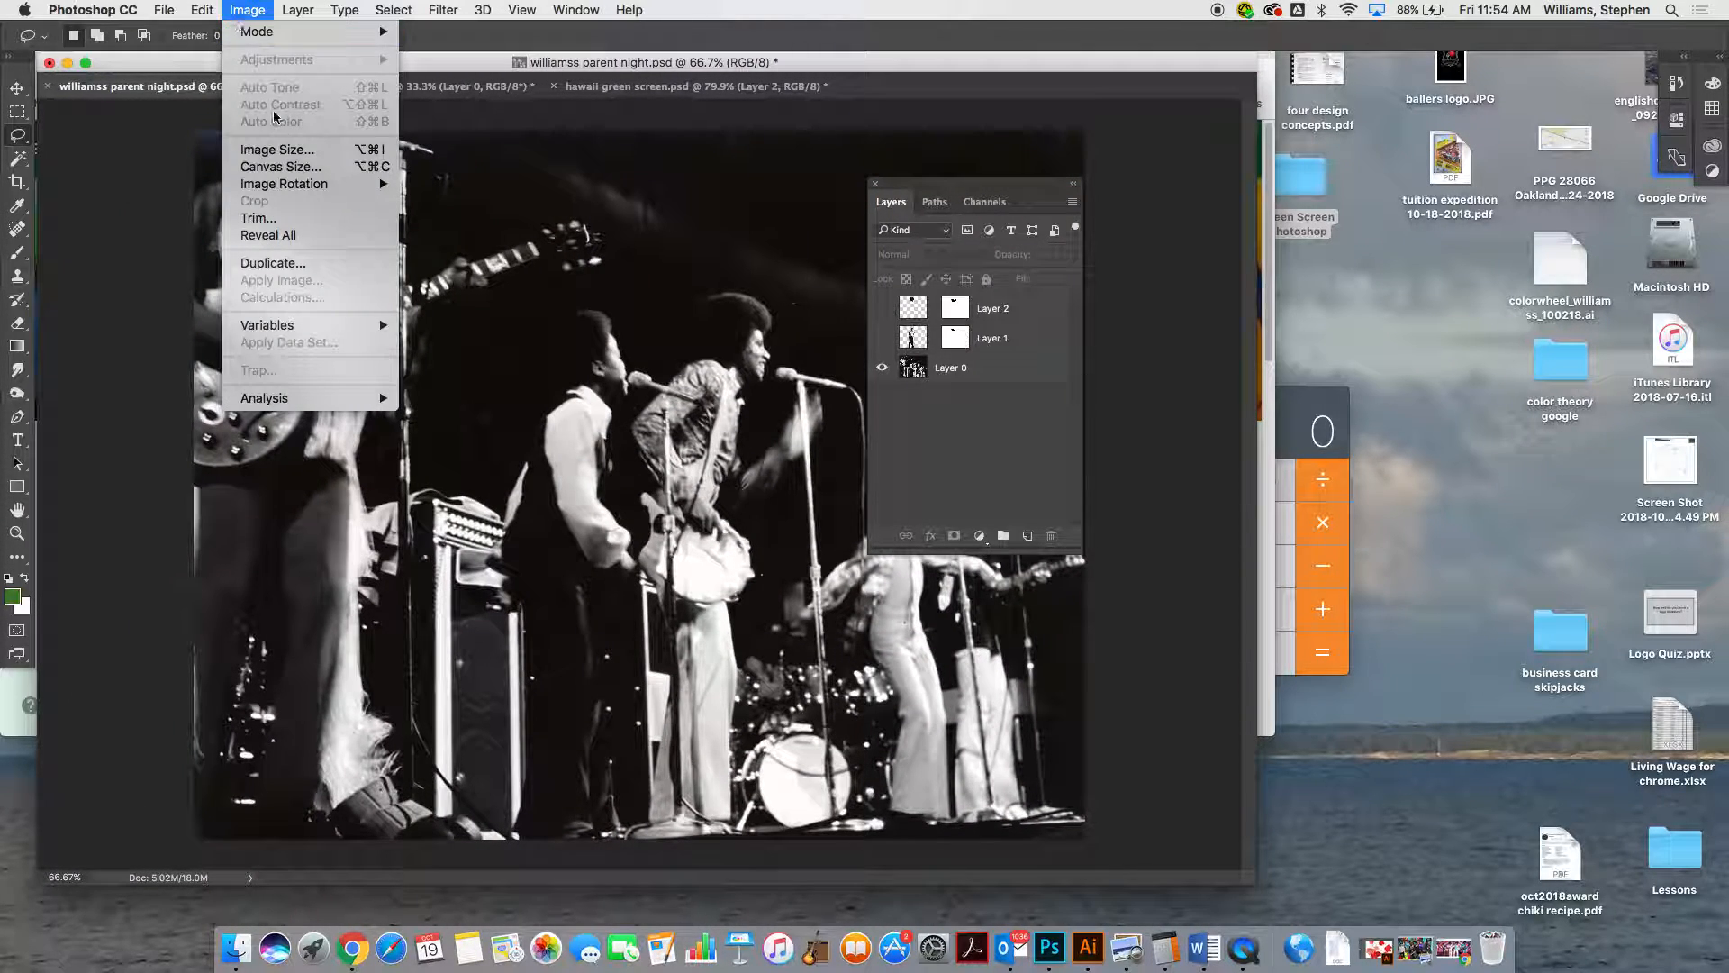
click(291, 151)
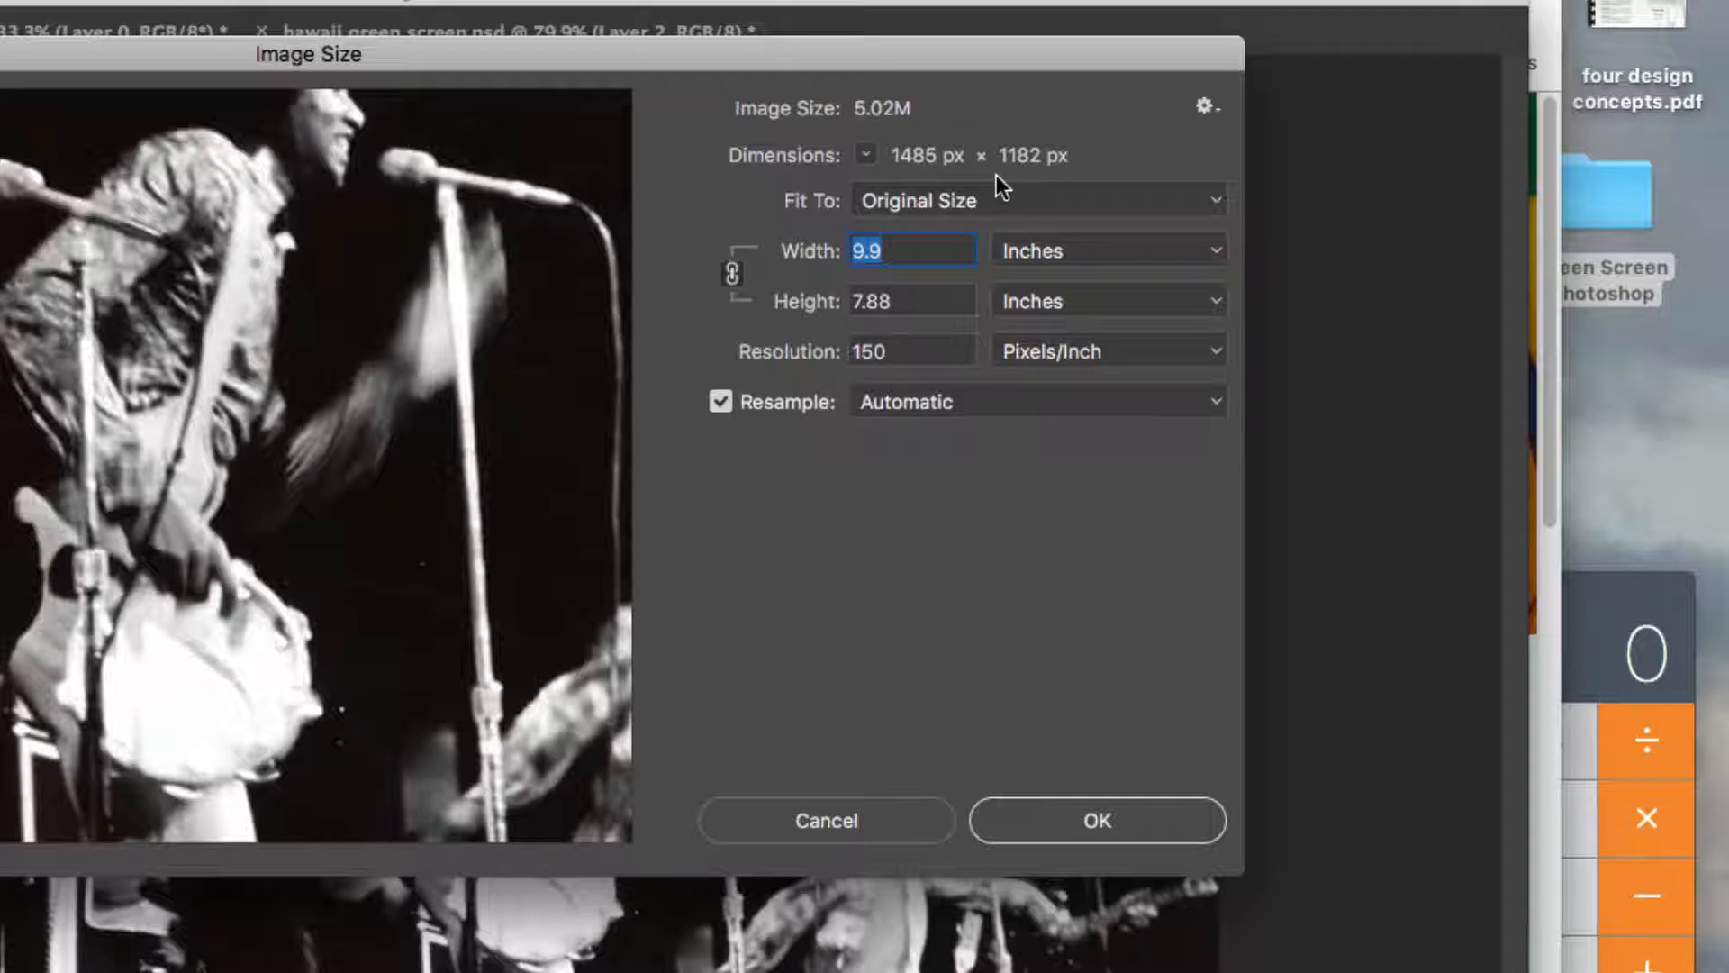
drag(908, 352, 845, 354)
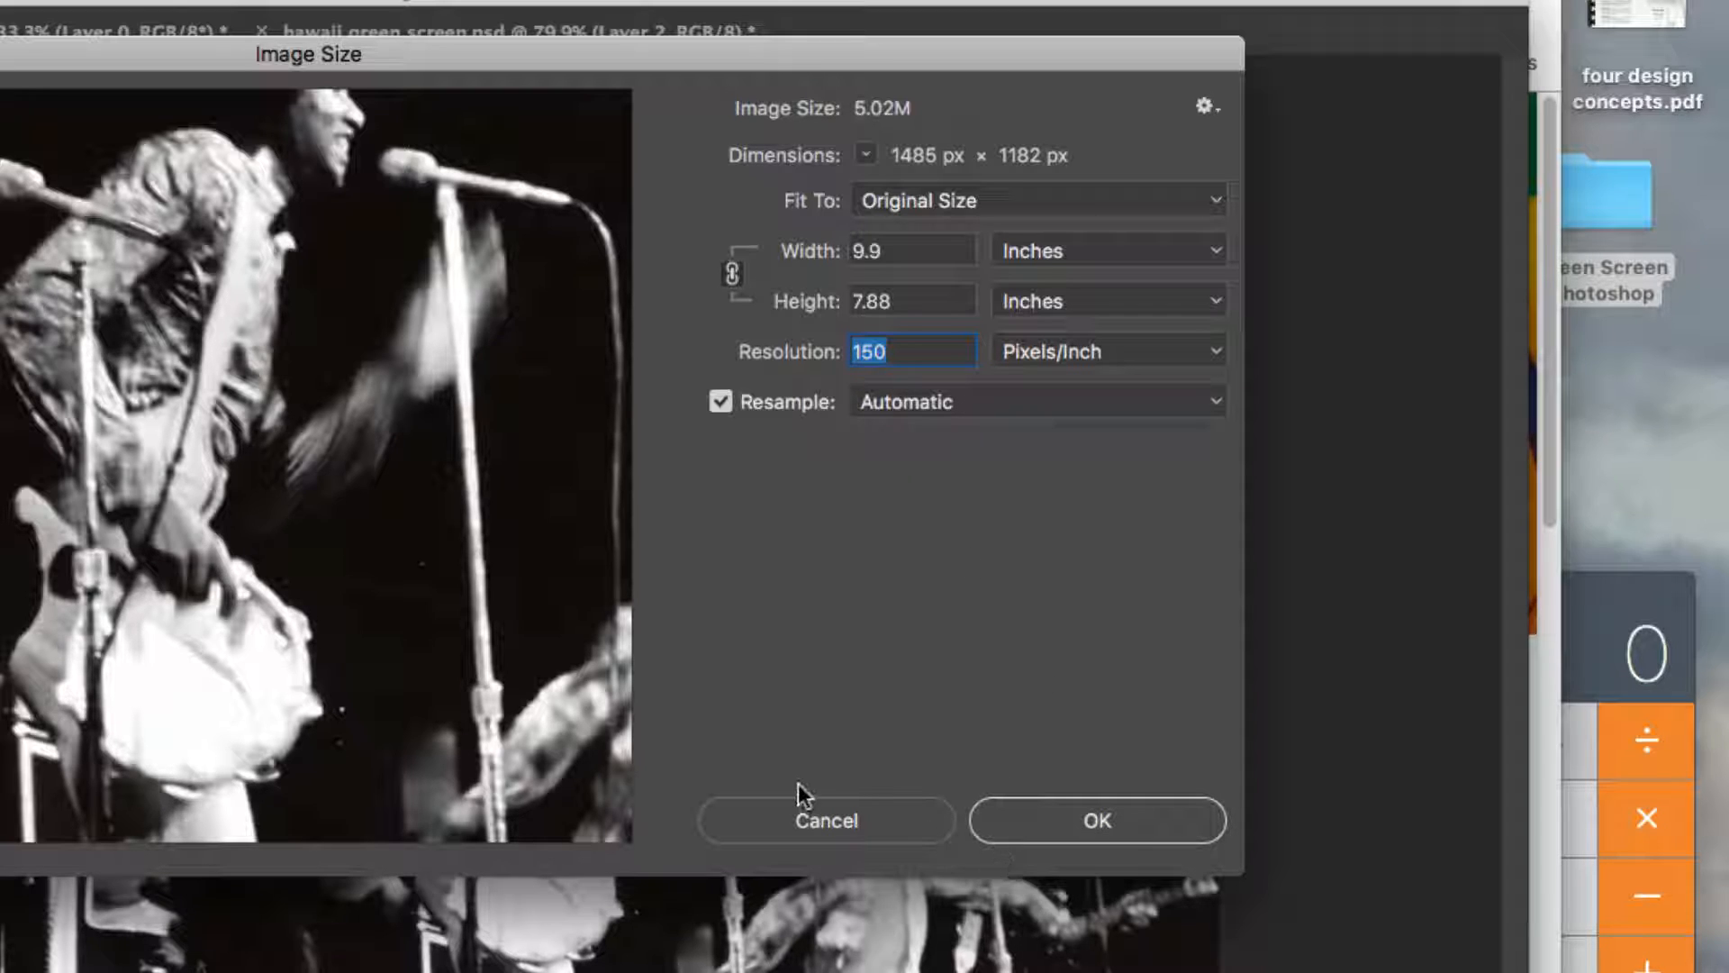
click(811, 820)
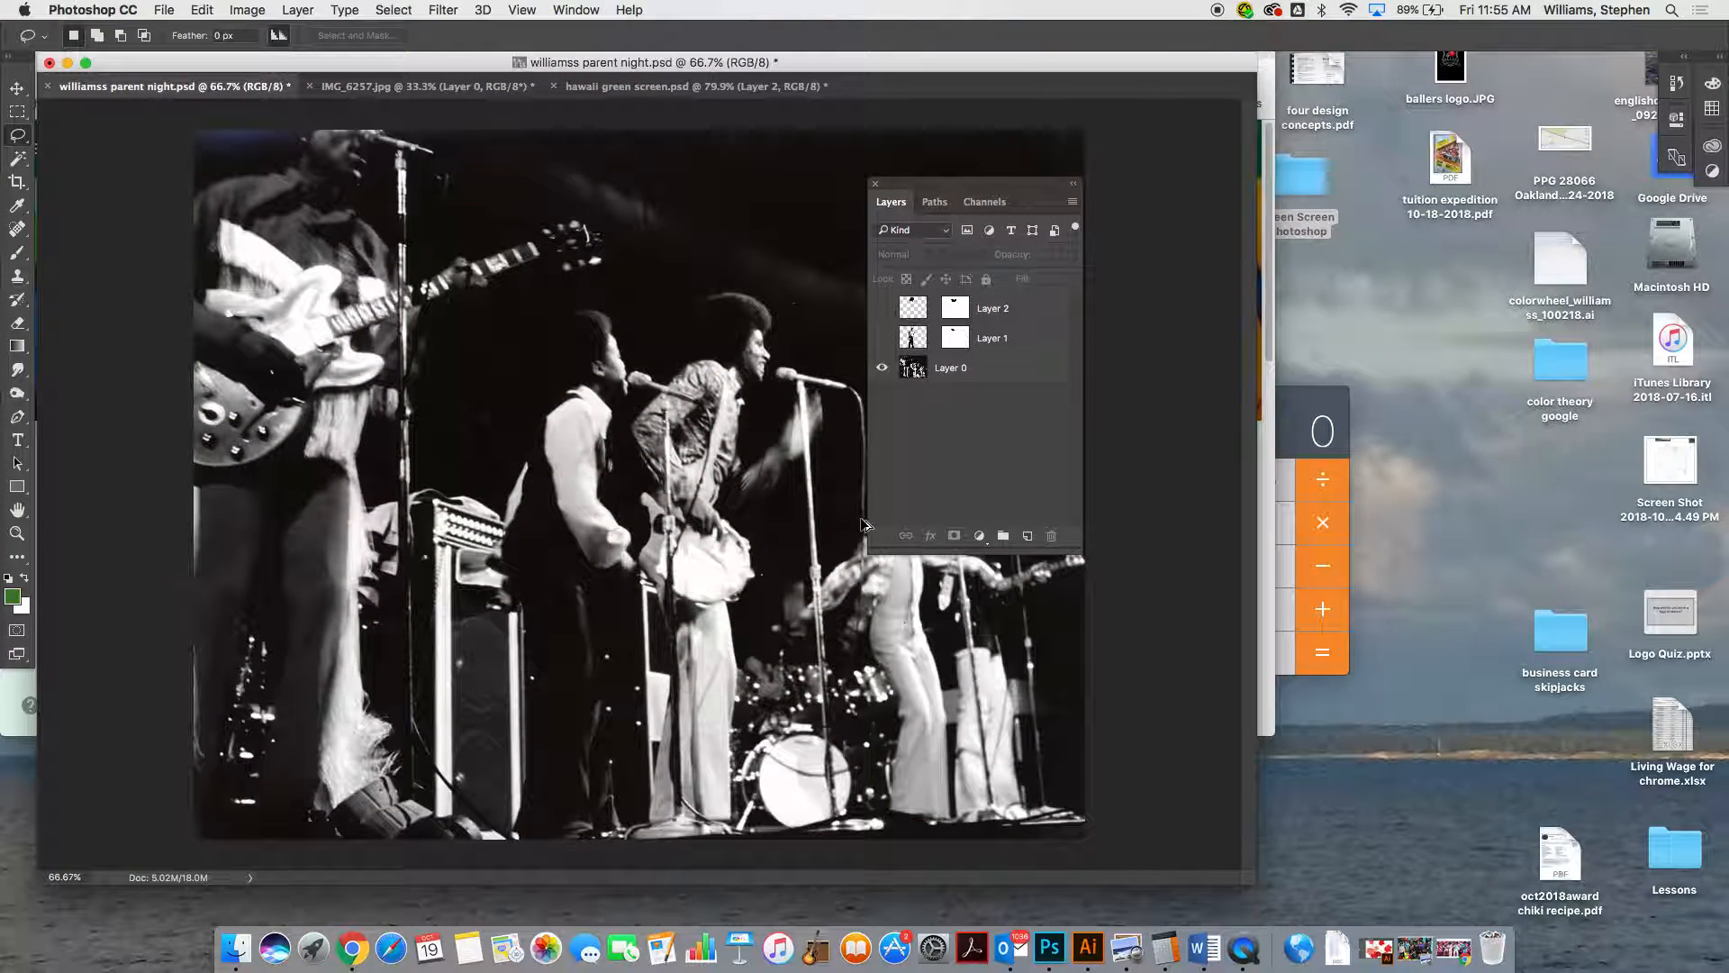
Resize the cut-out man's photo to 150 pixels/inch and a height of 7 inches, and undo the resize
click(351, 87)
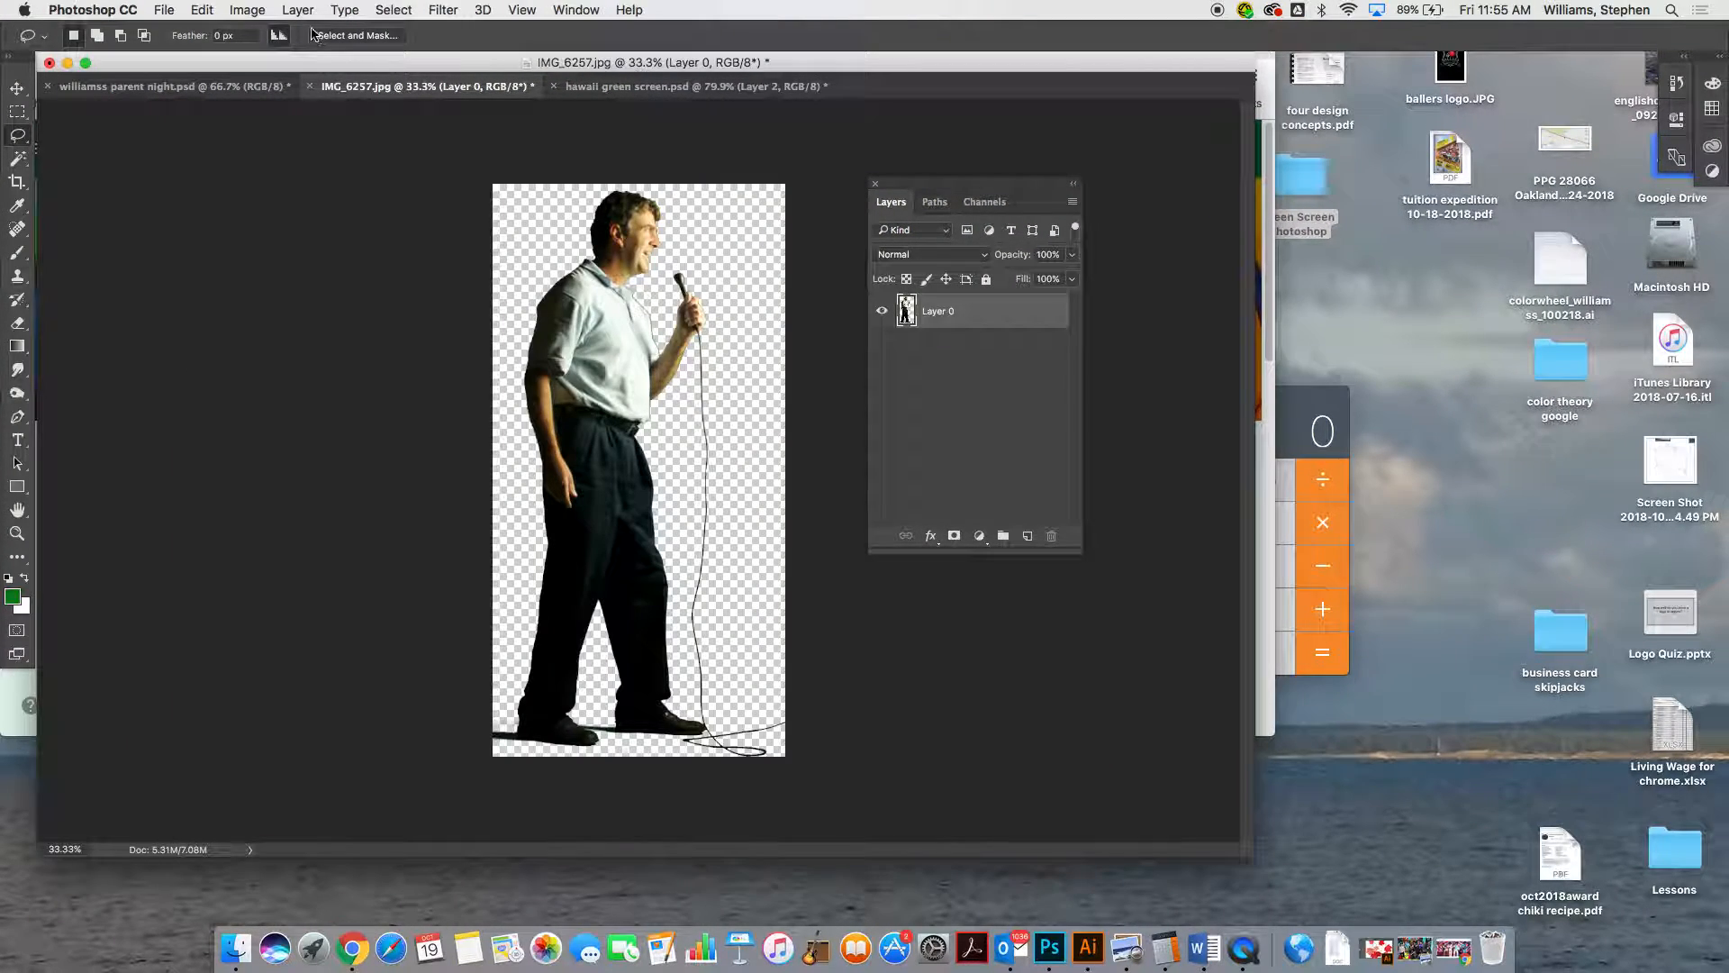
click(240, 11)
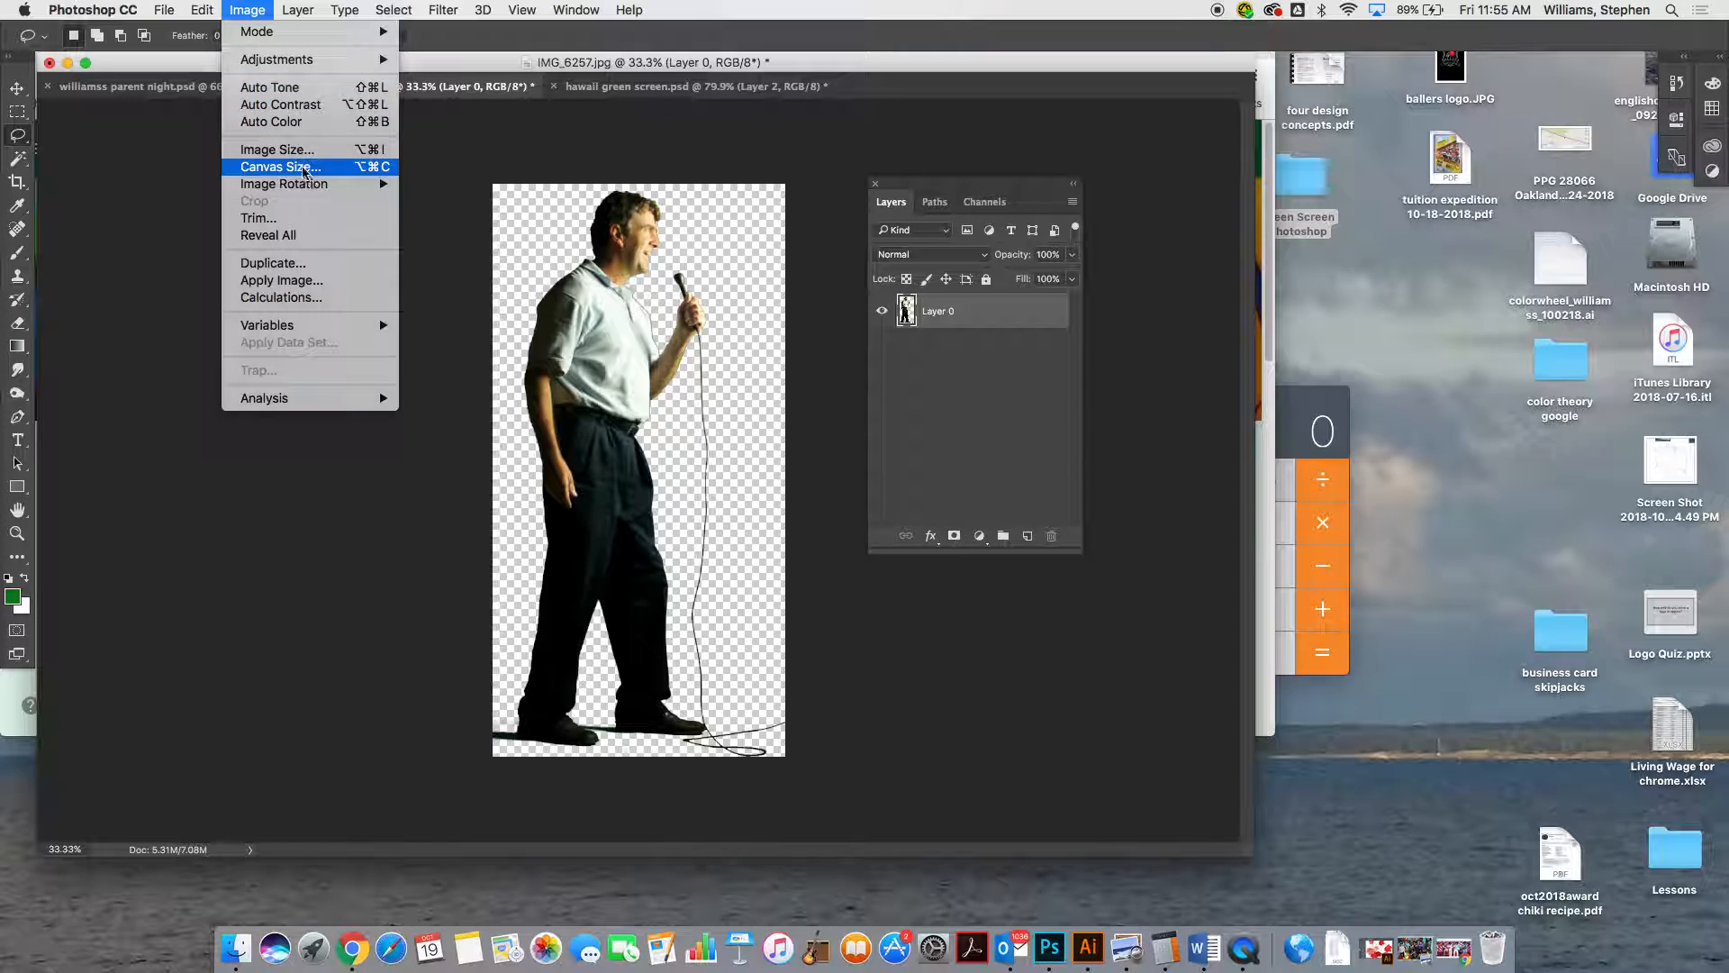
click(279, 150)
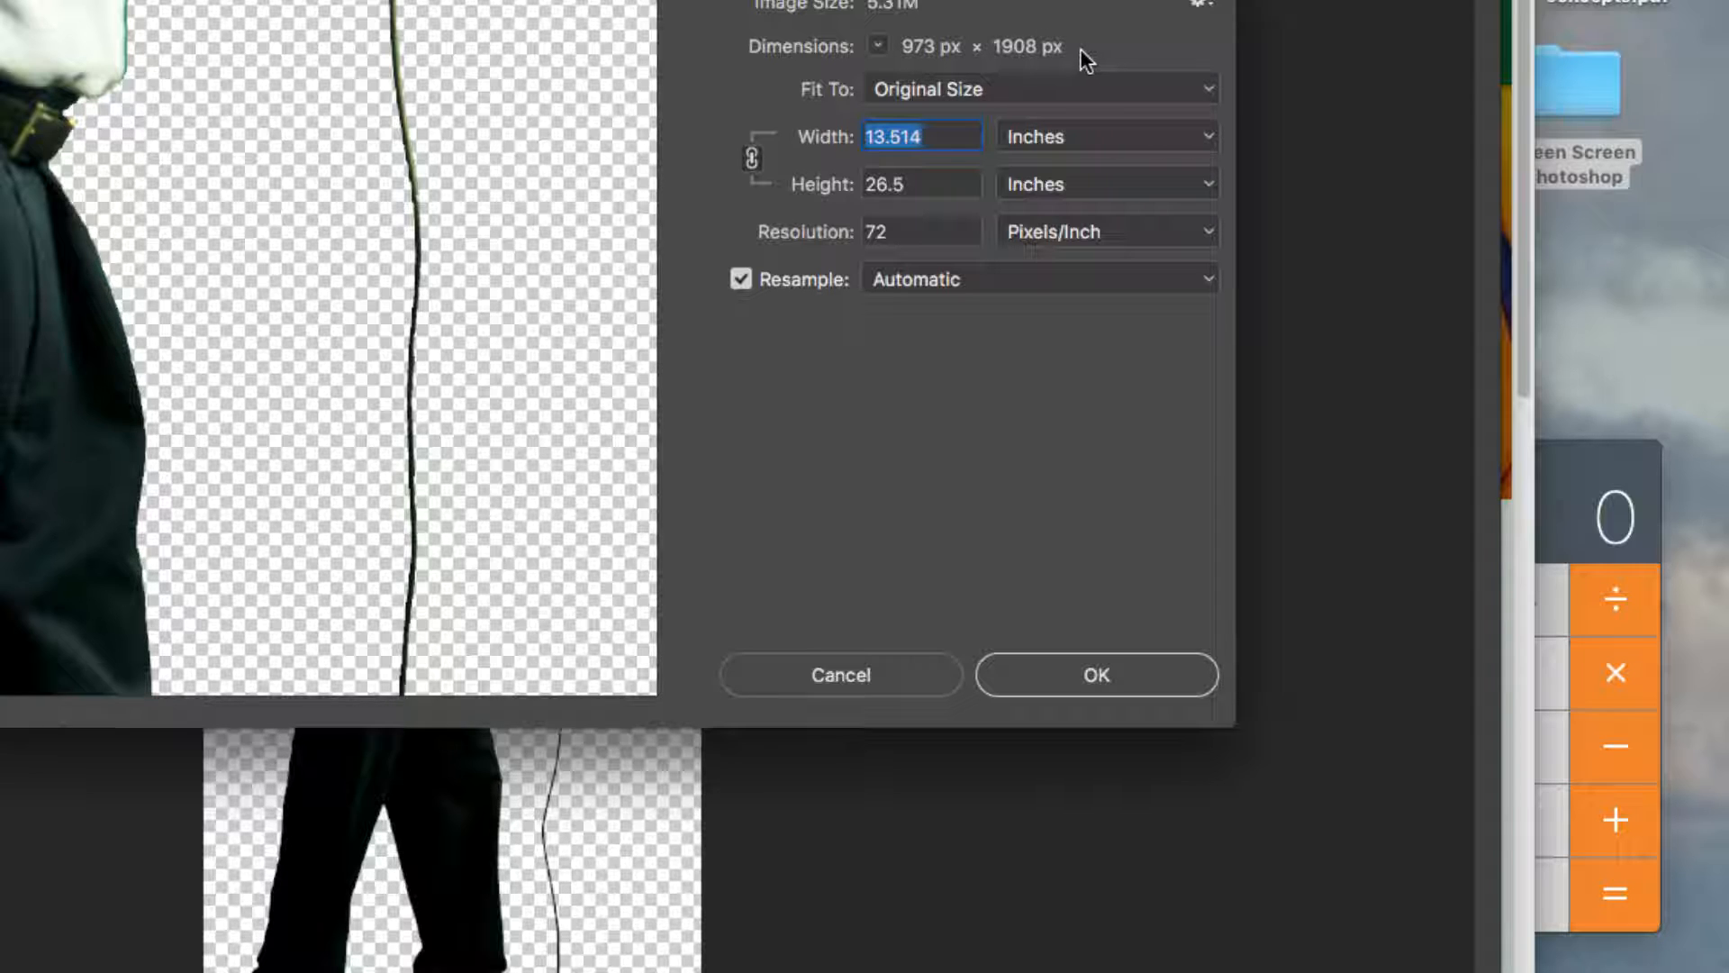
double_click(926, 228)
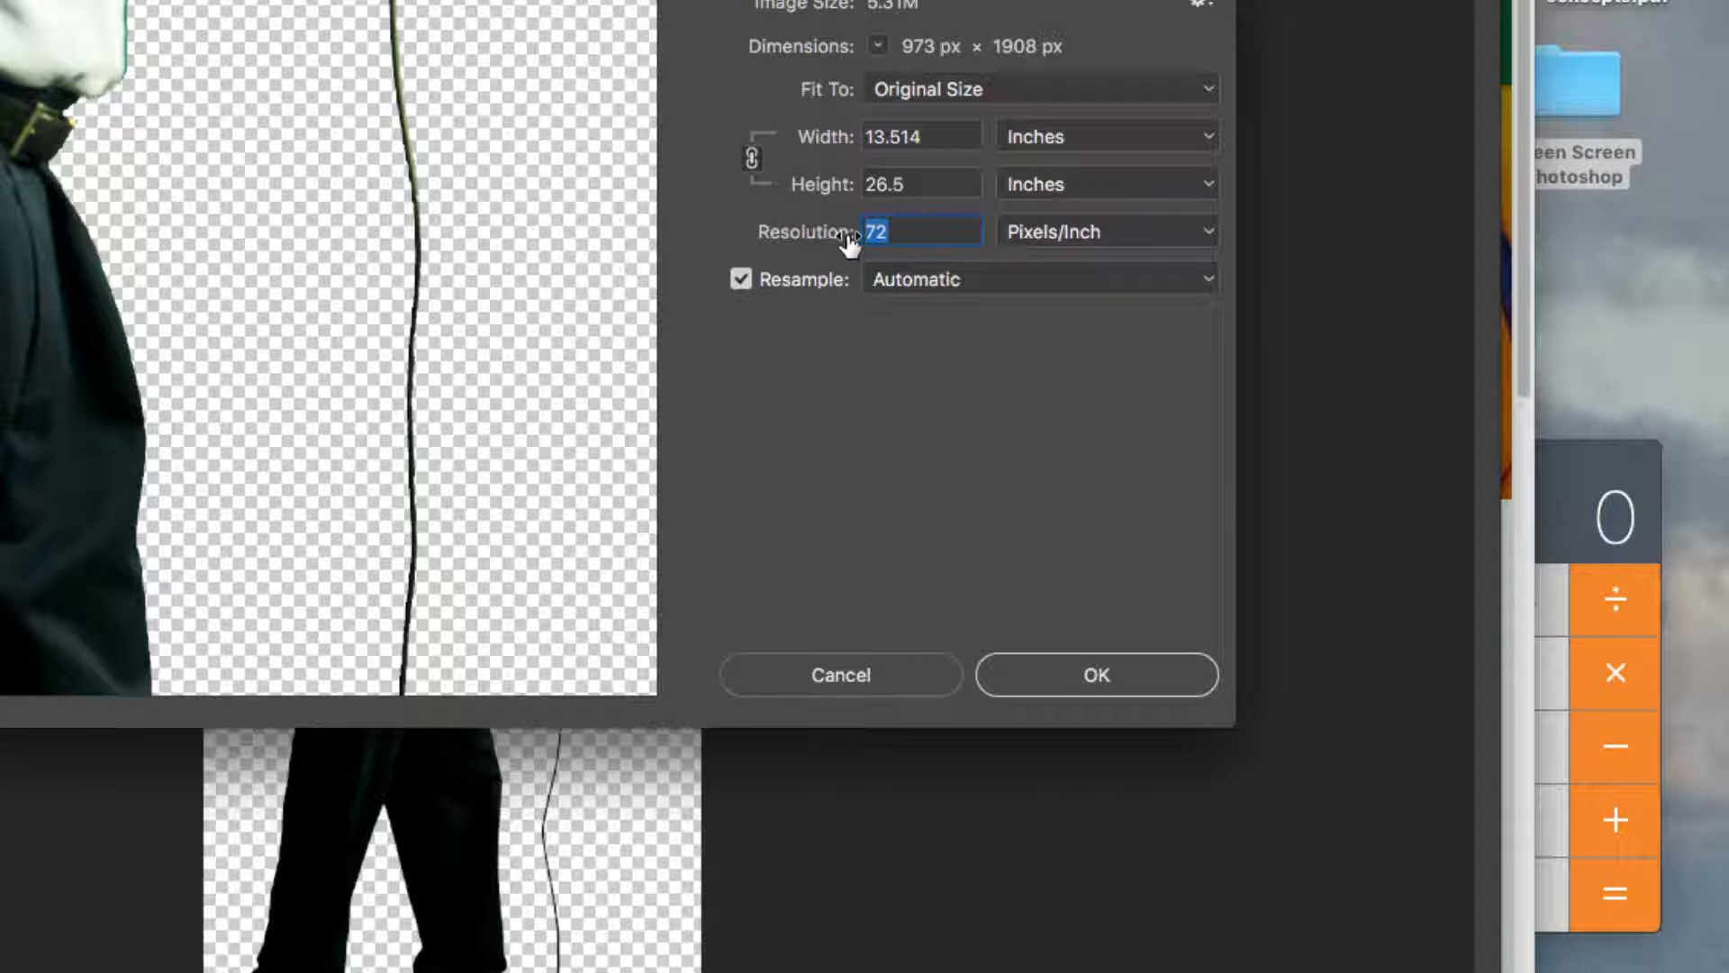
text(150)
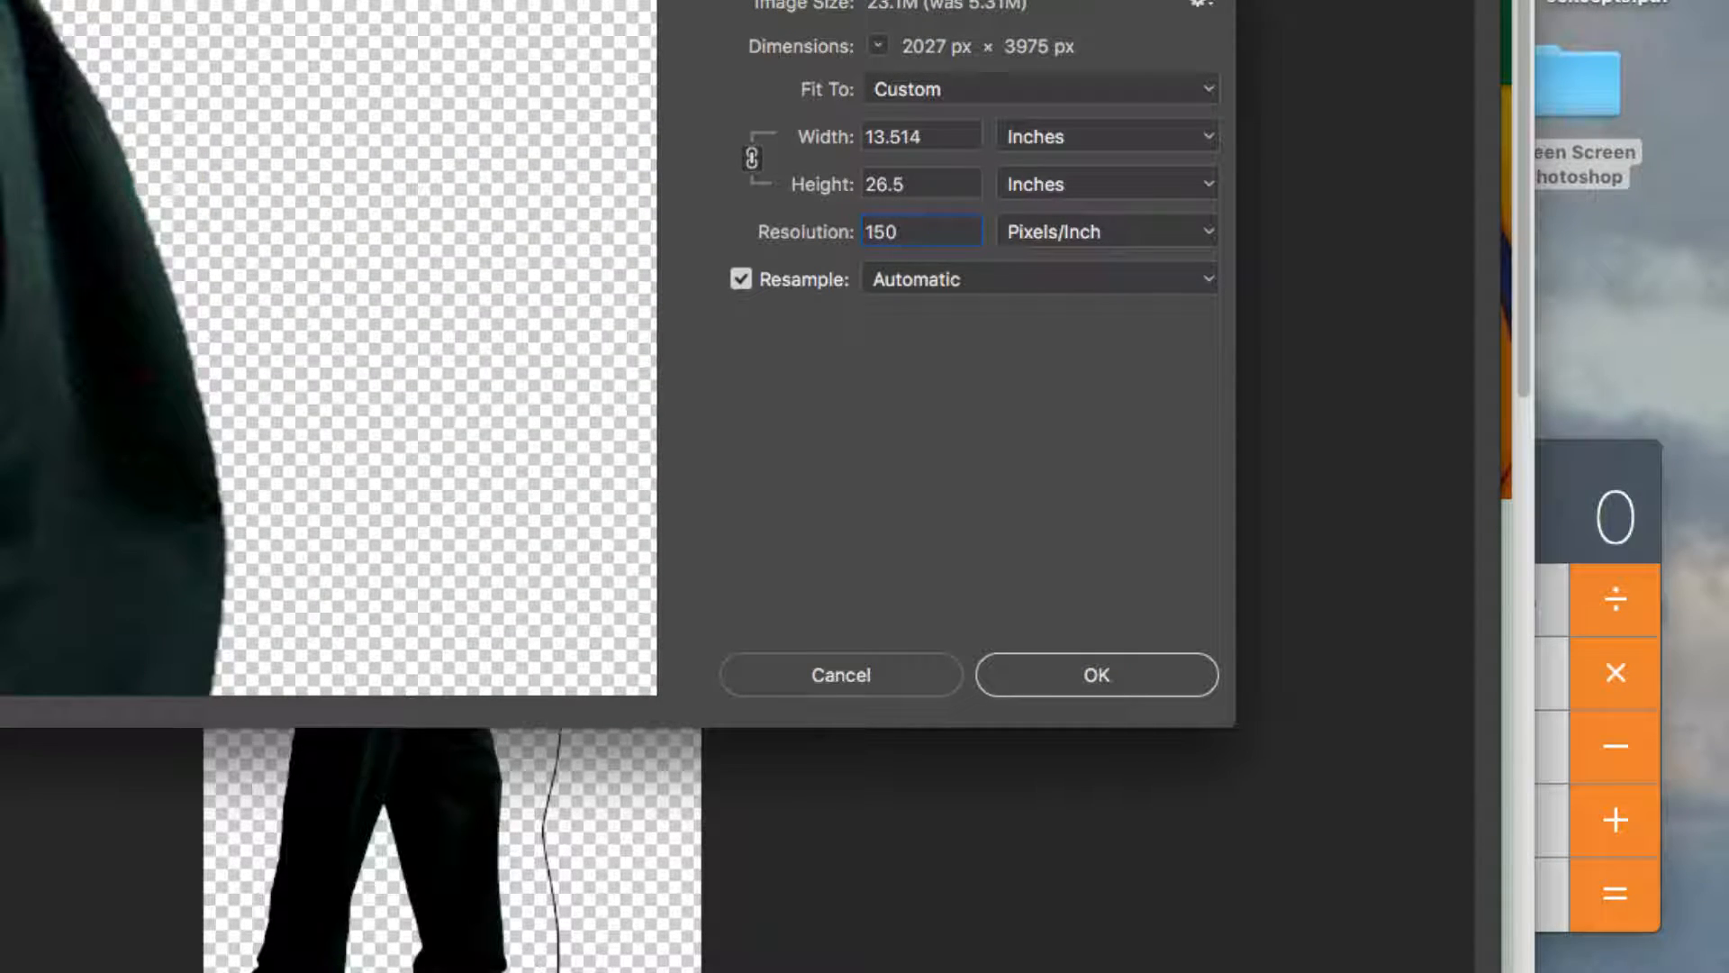
double_click(932, 181)
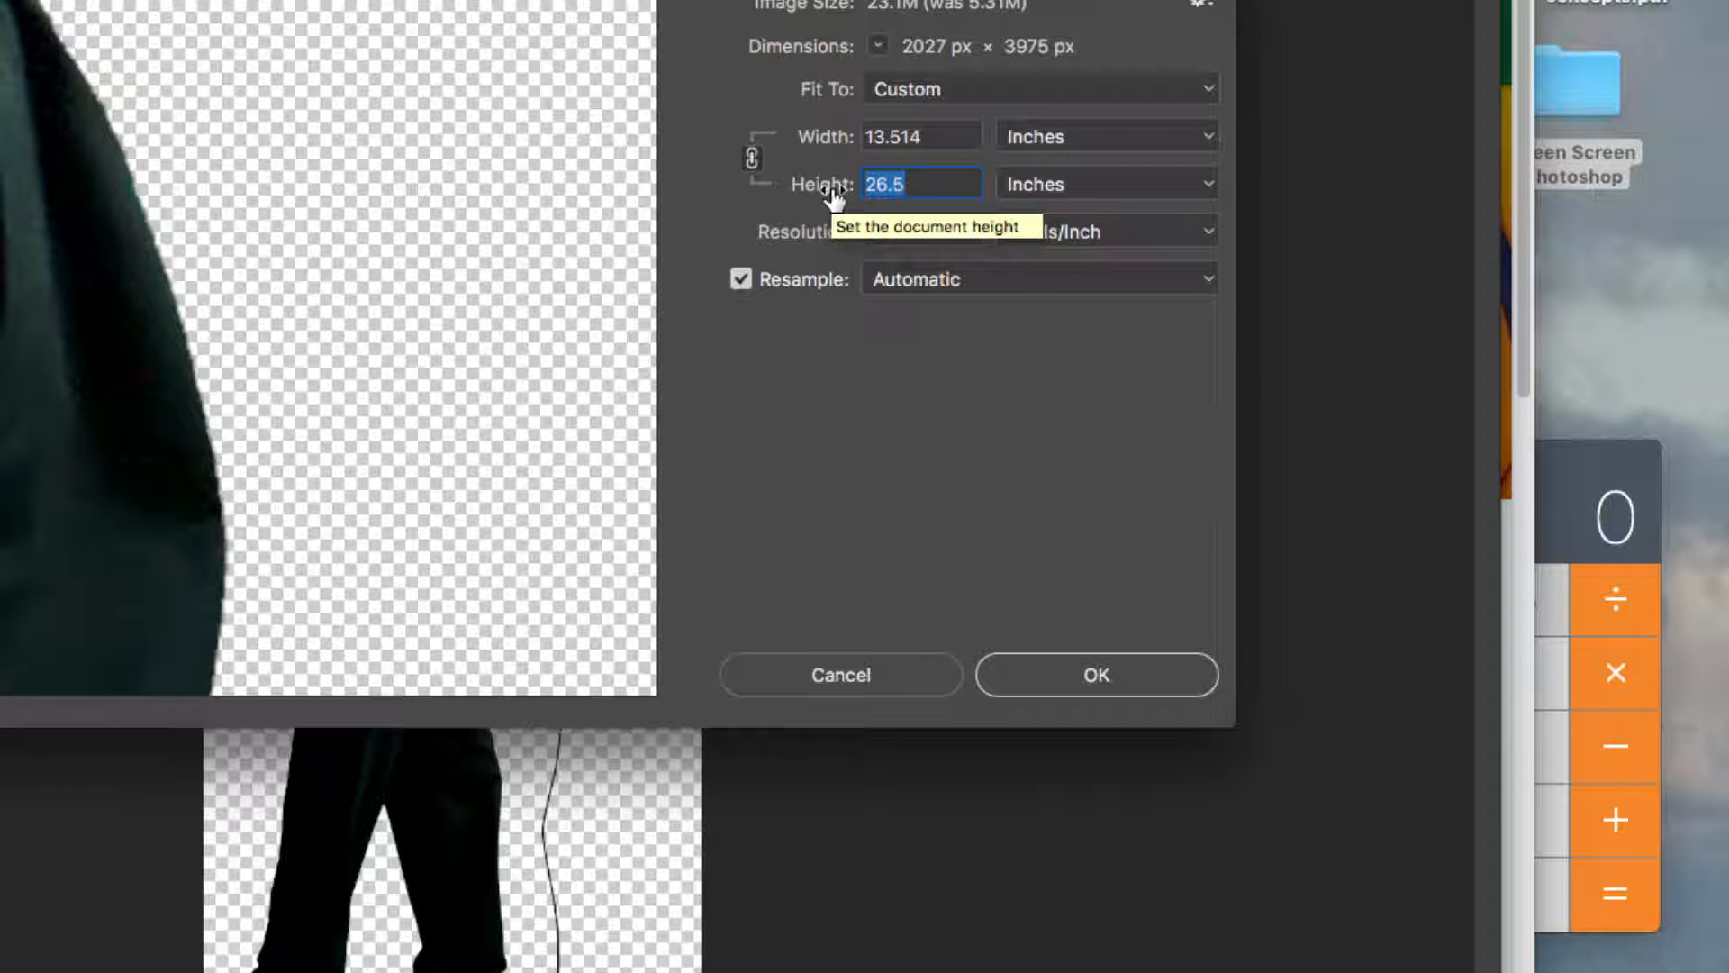
text(7)
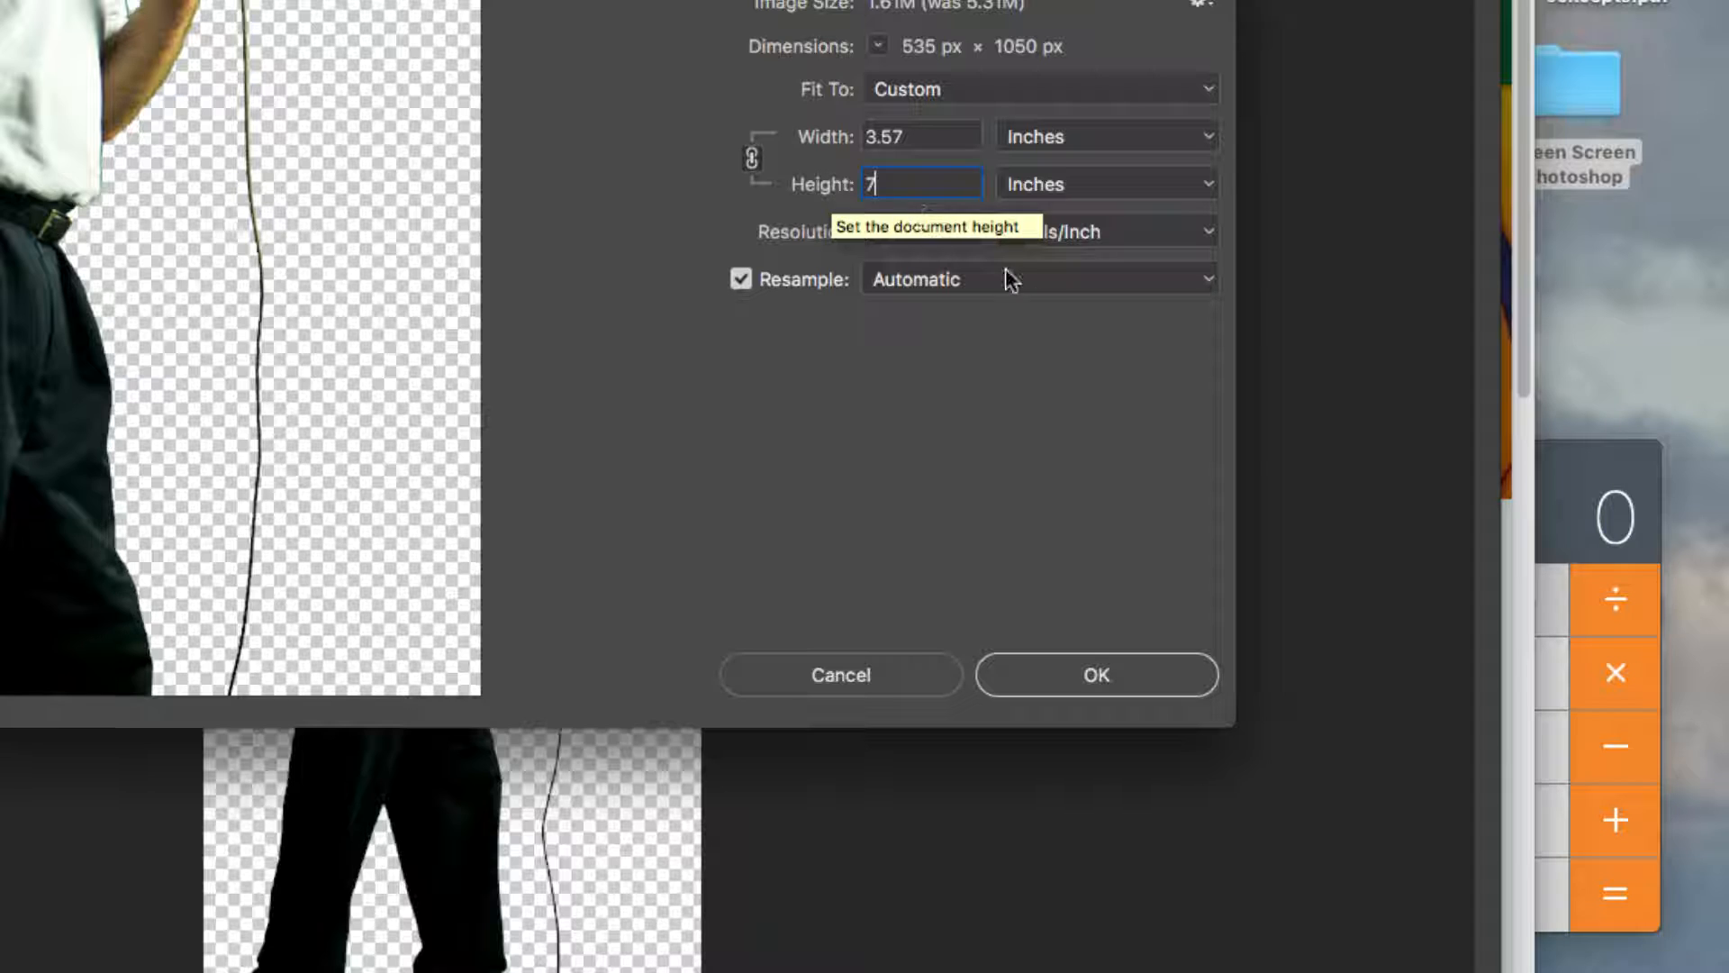
click(1114, 678)
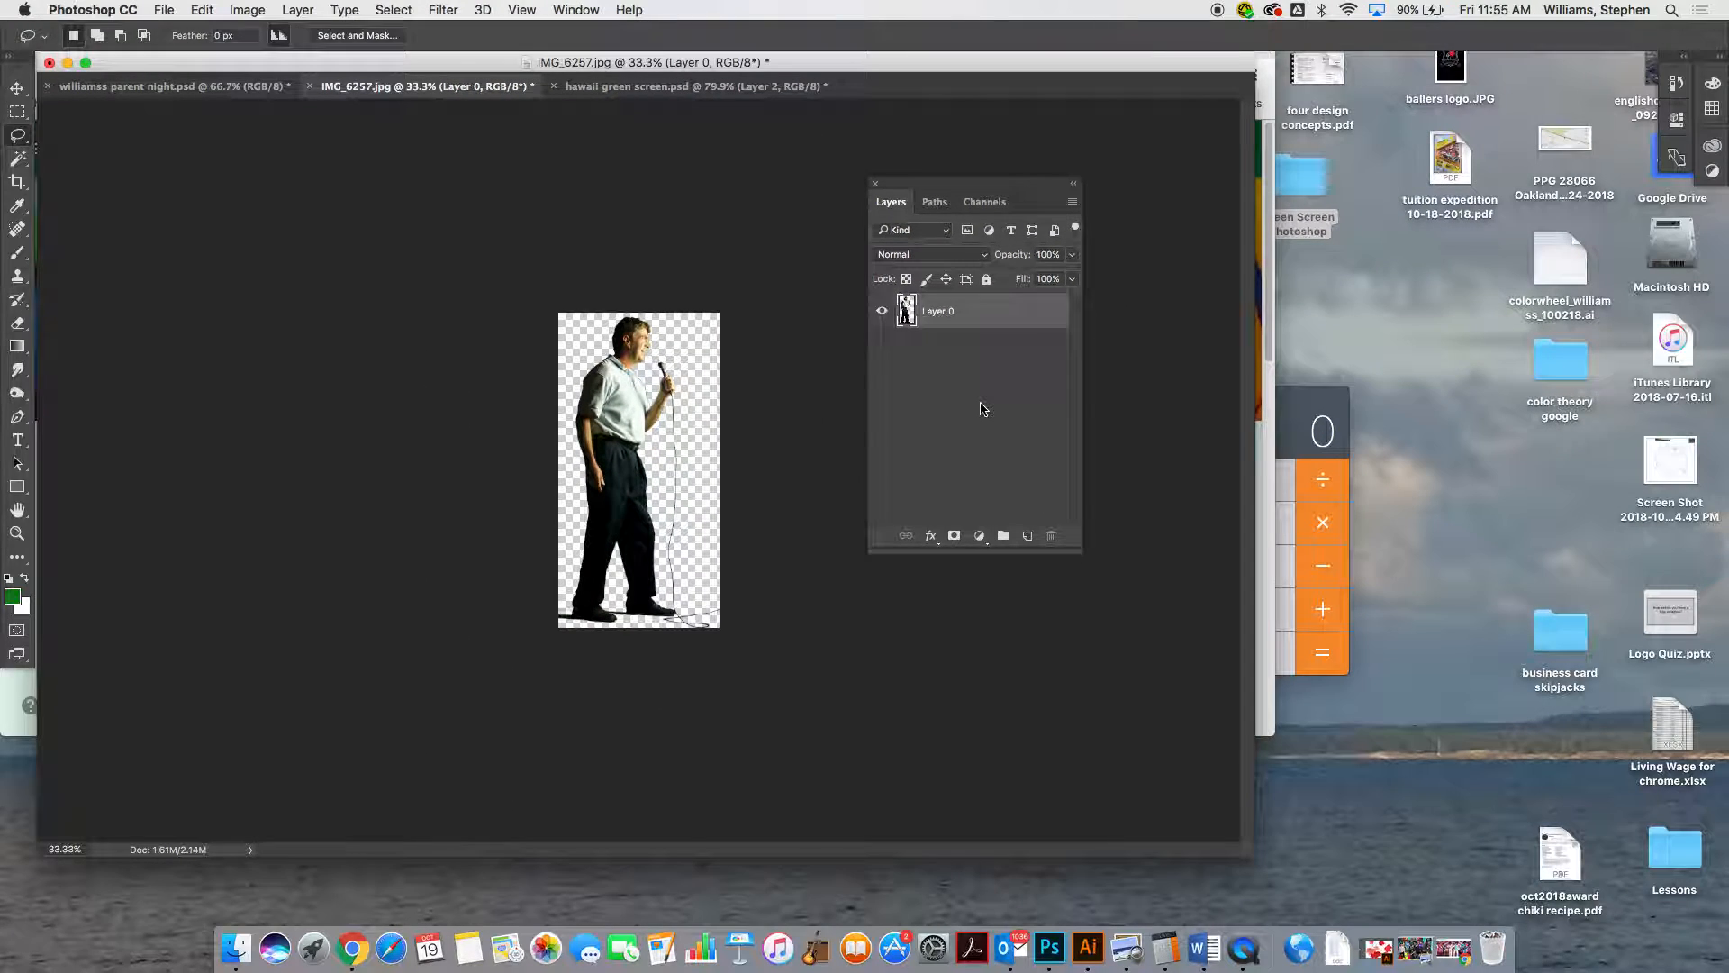
key(super+a)
key(super+z)
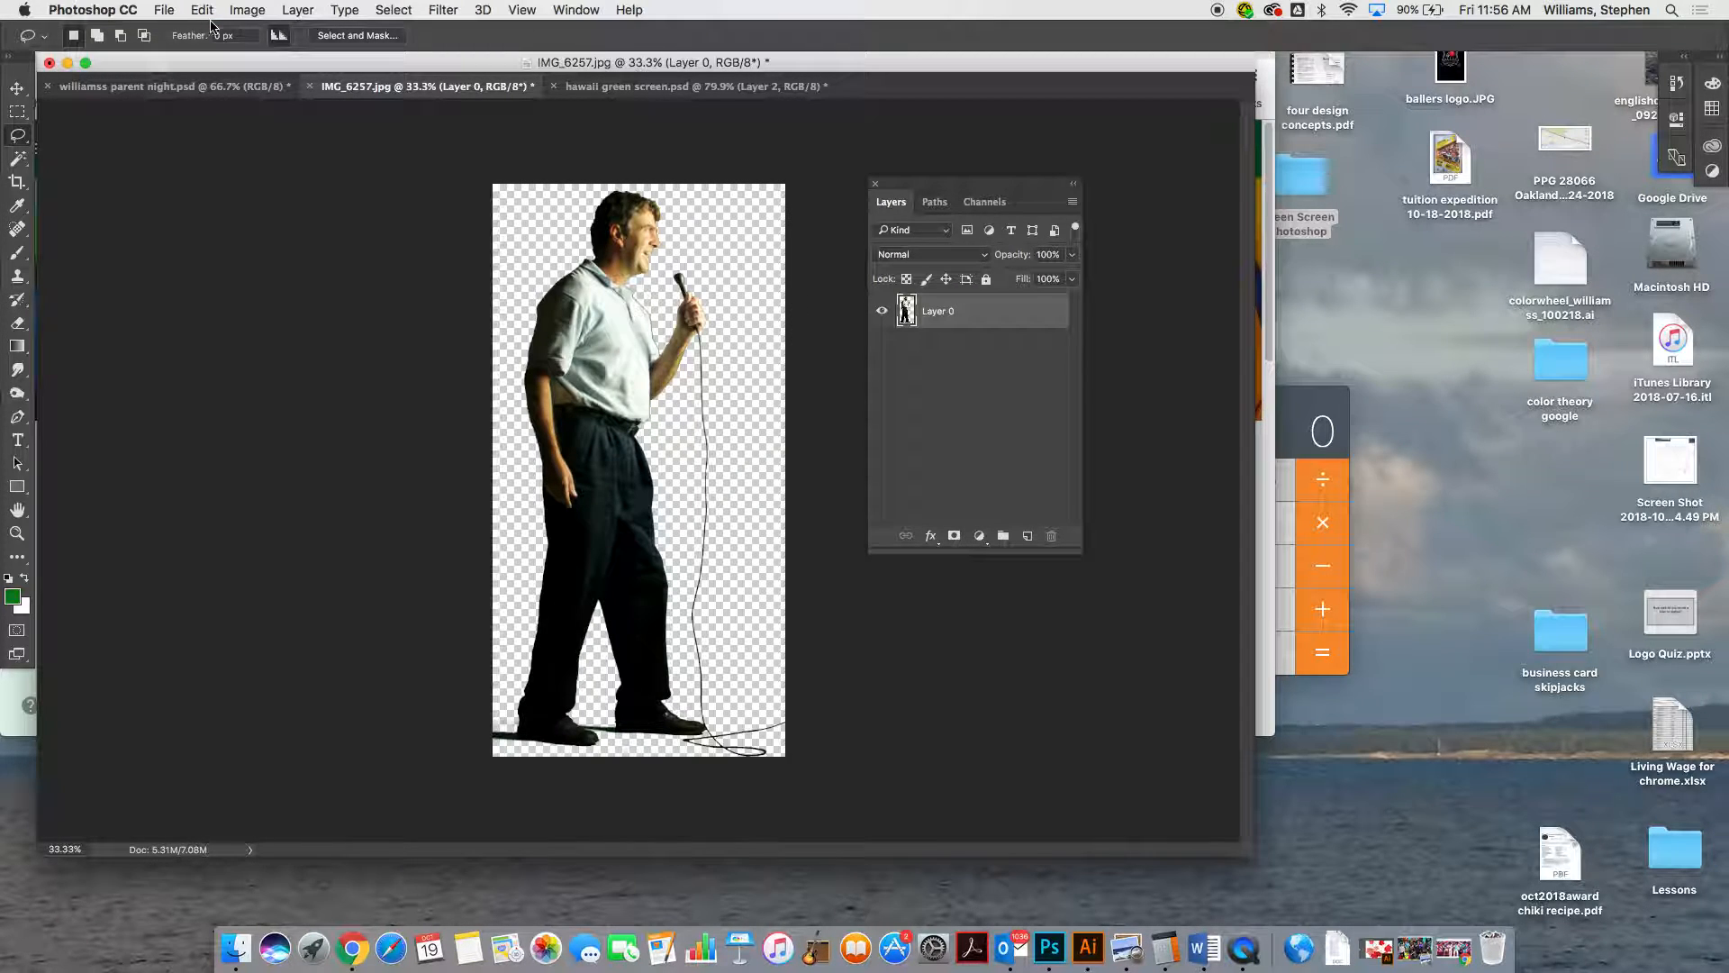
Paste the cut-out man at his original size into the stage photo as a comparison and undo the paste
key(super+a)
click(177, 88)
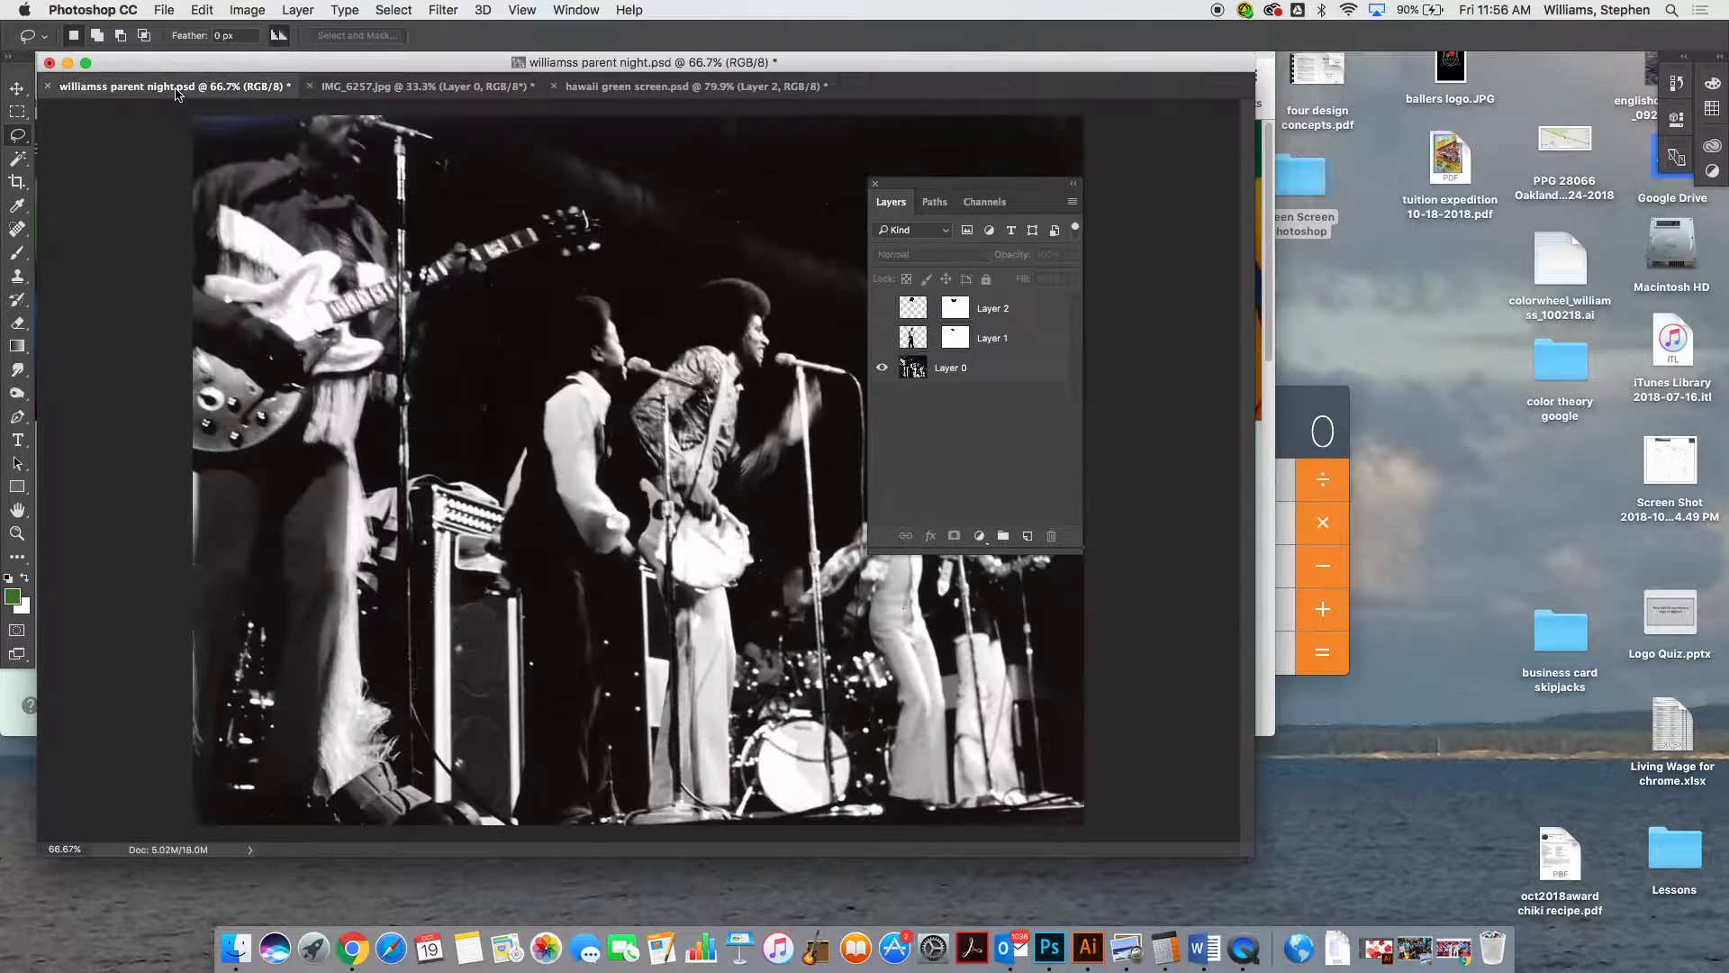
key(super+v)
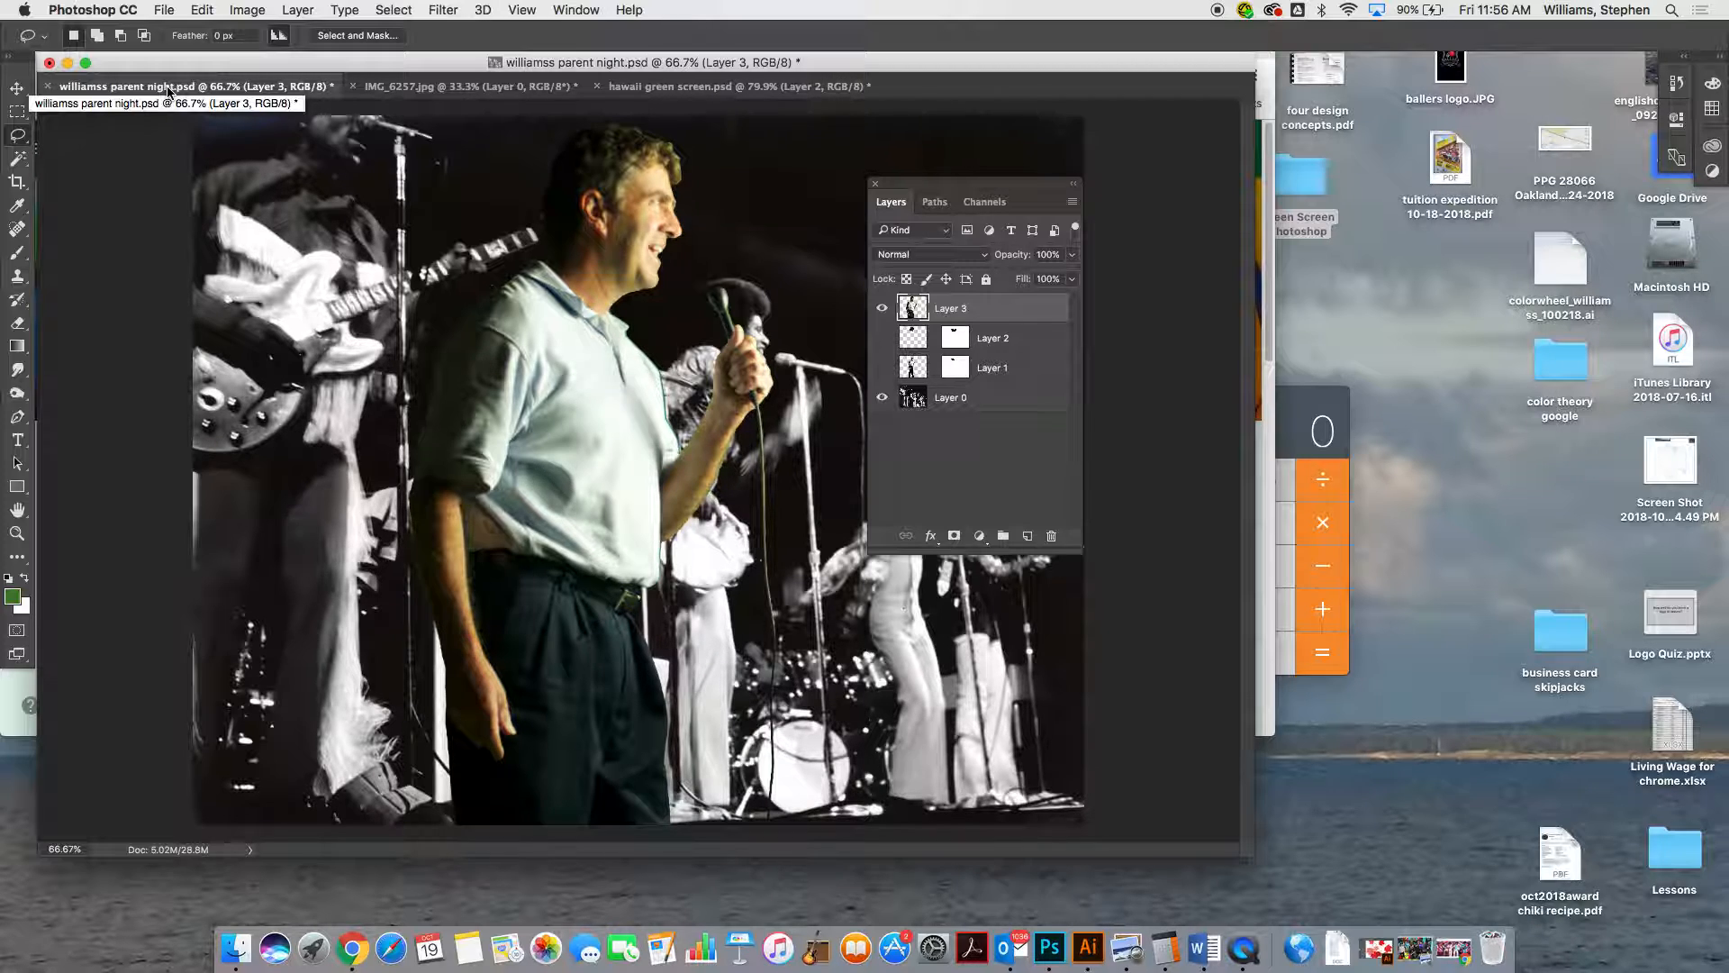
key(super+z)
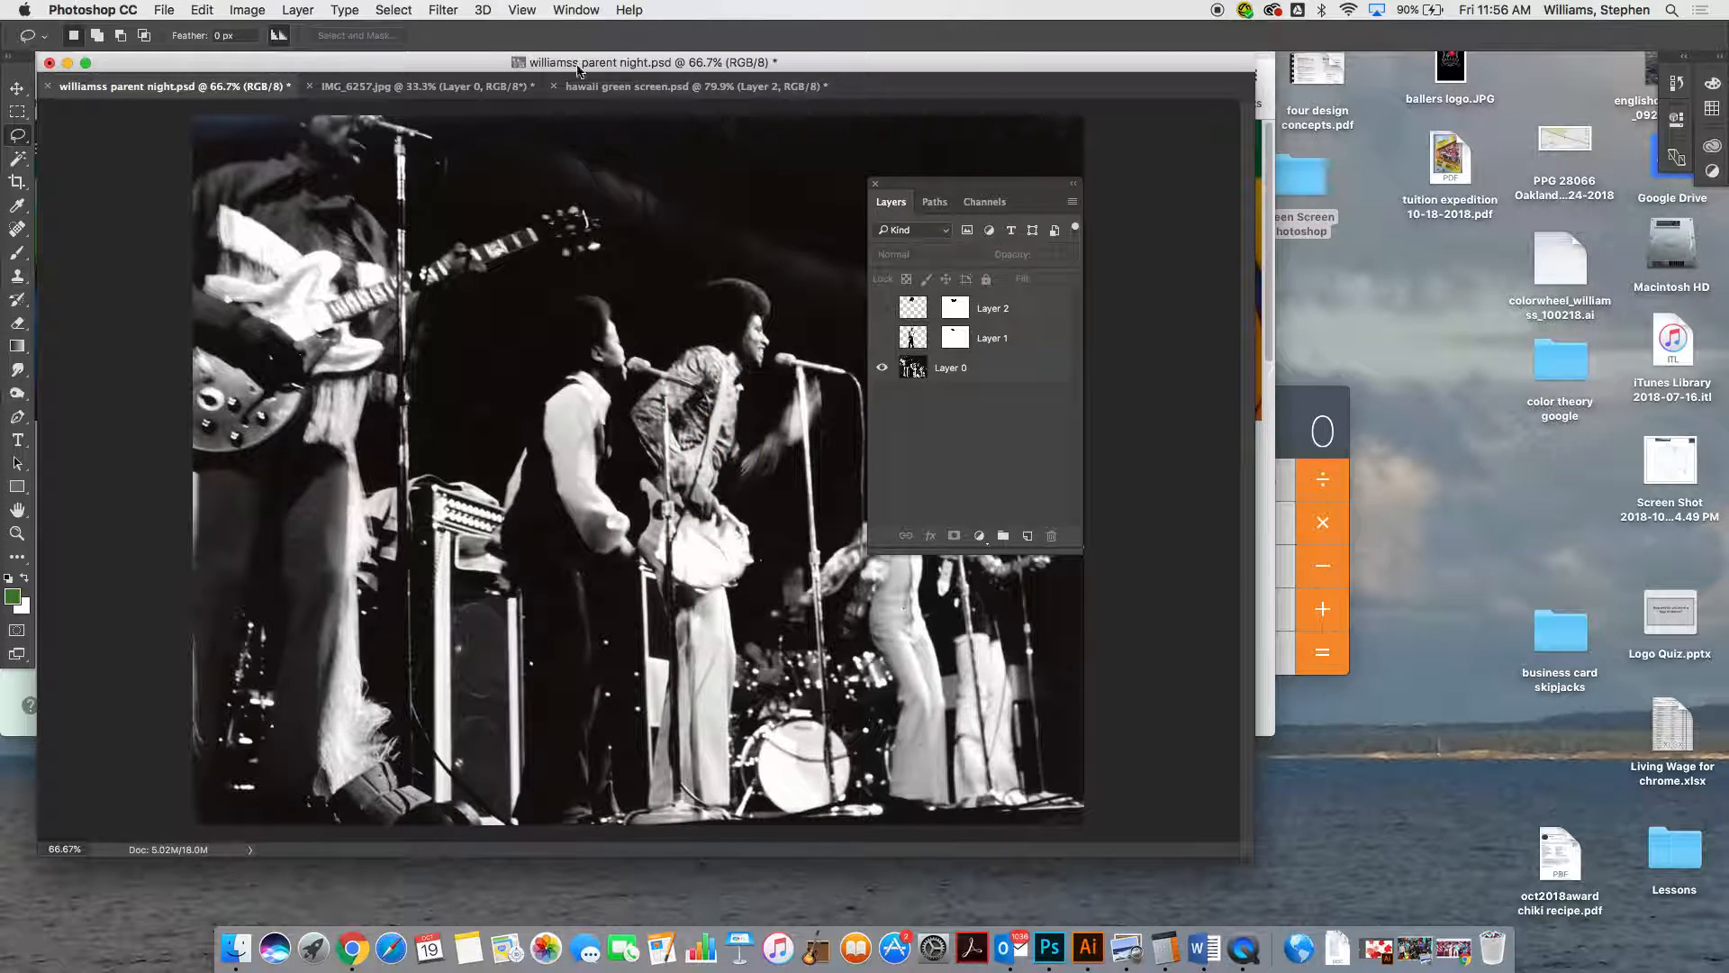
Set the cut-out man's photo in IMG_6257.jpg to a resolution of 150 pixels/inch and a height of 7 inches
click(469, 91)
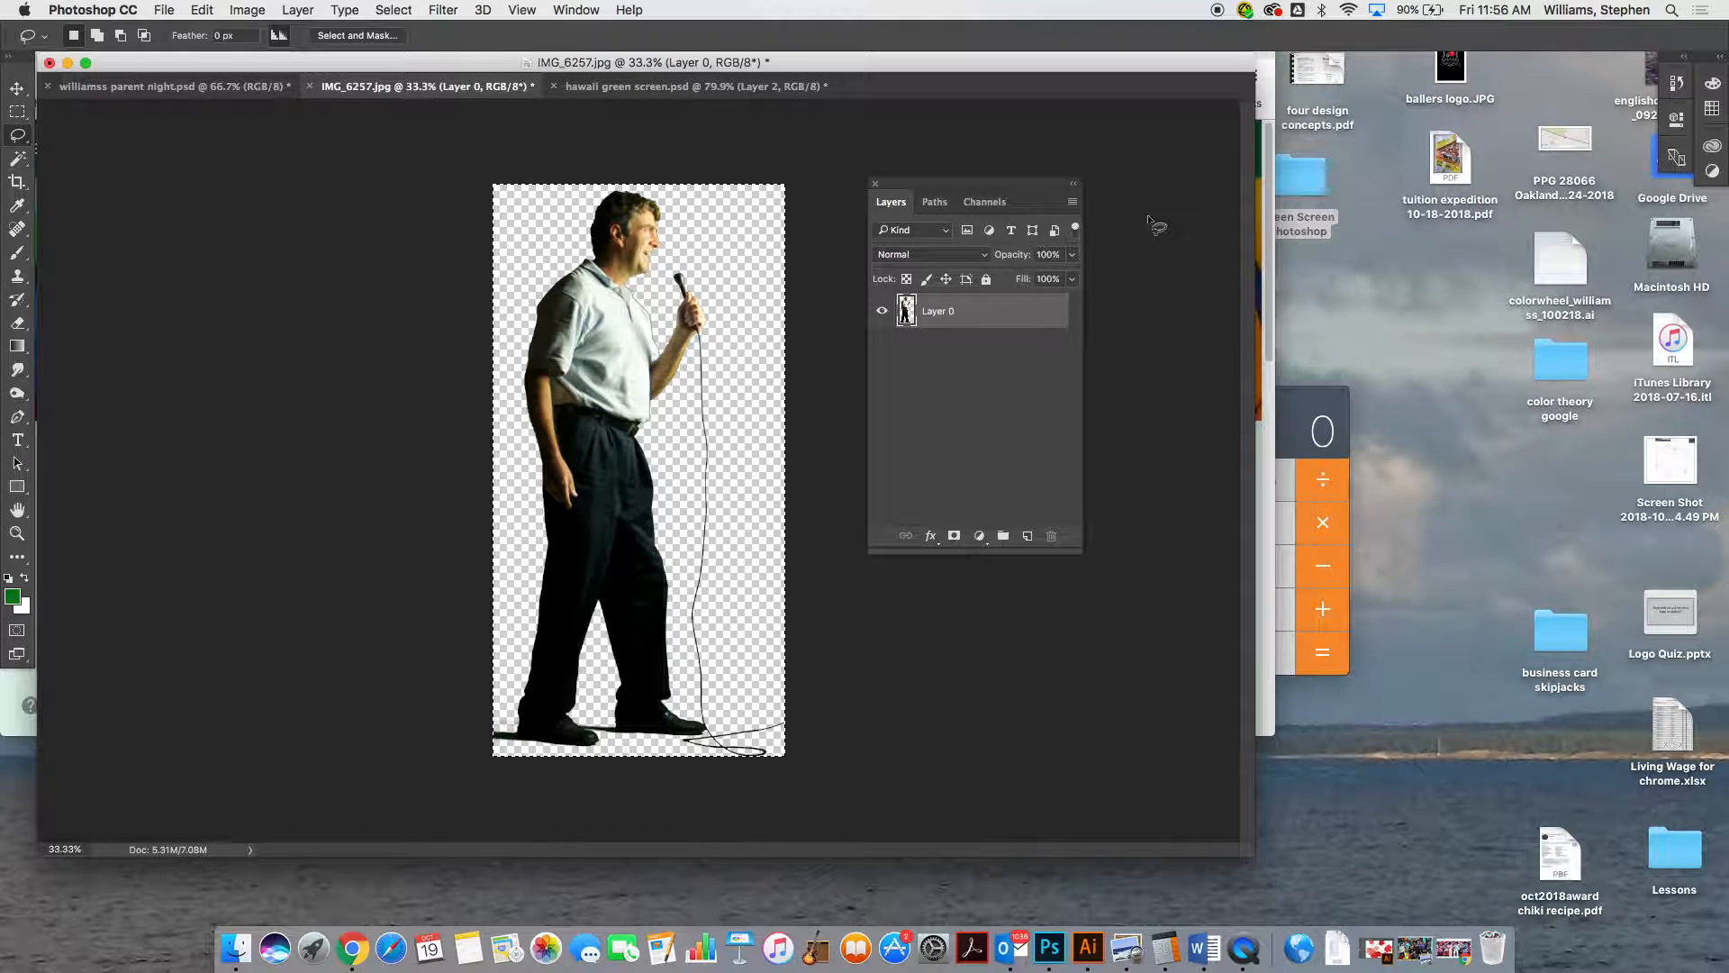
click(245, 11)
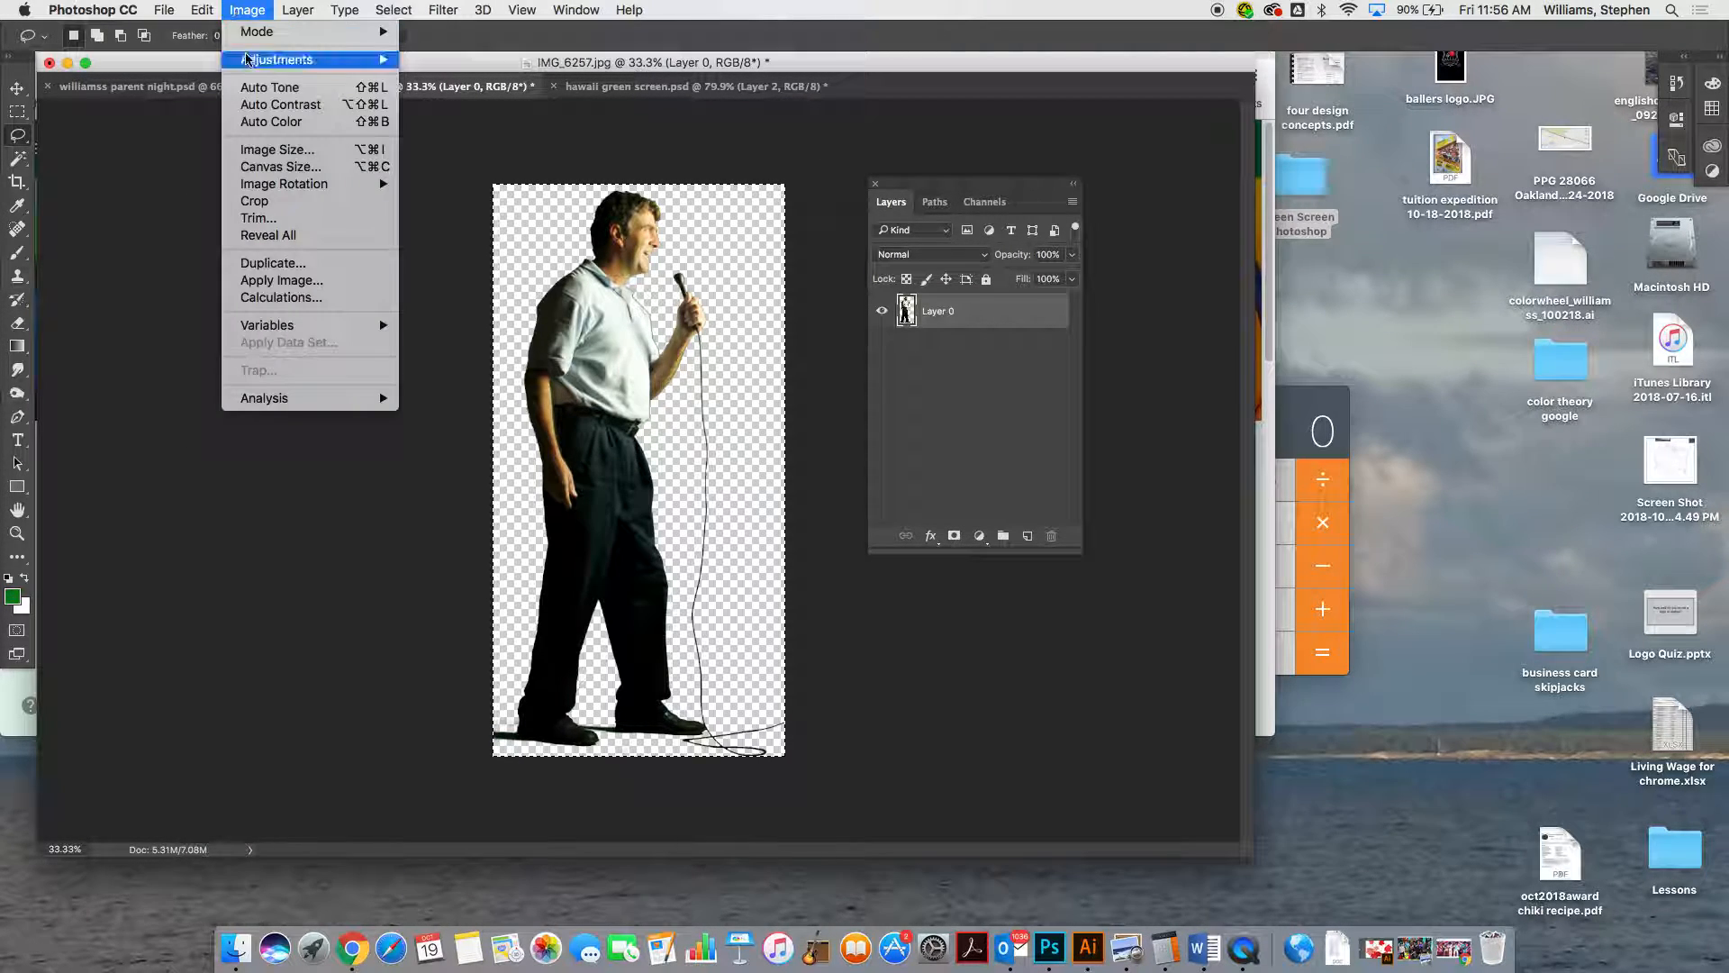
click(298, 159)
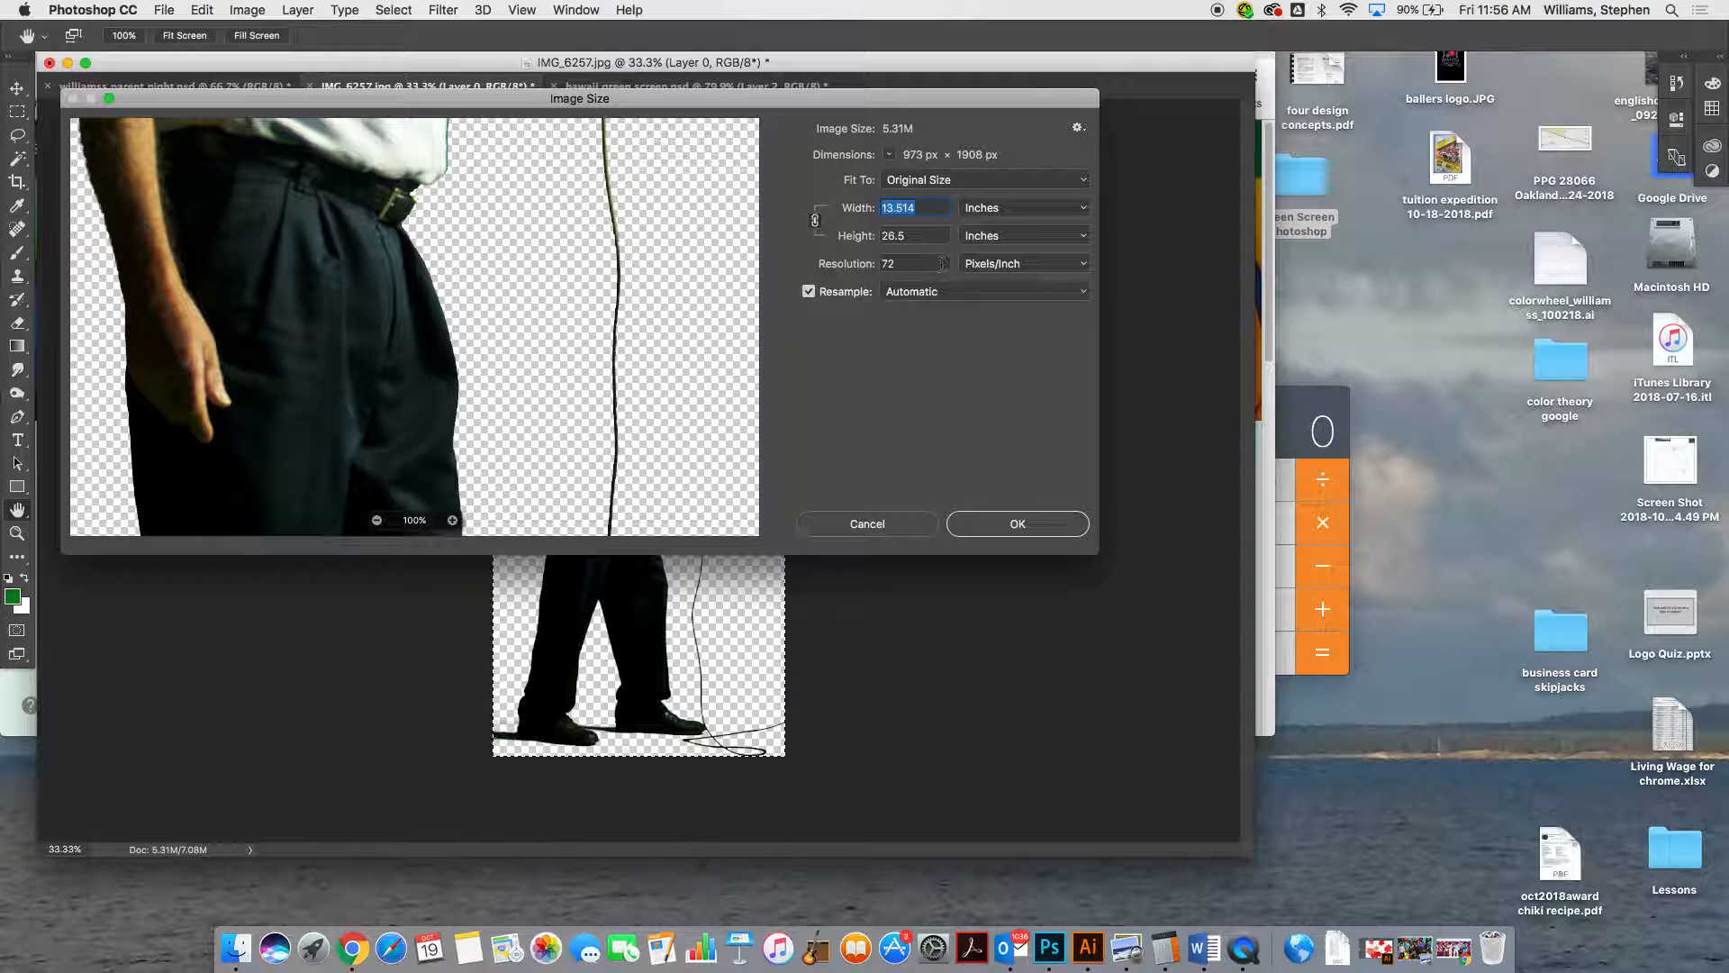
click(836, 262)
text(150)
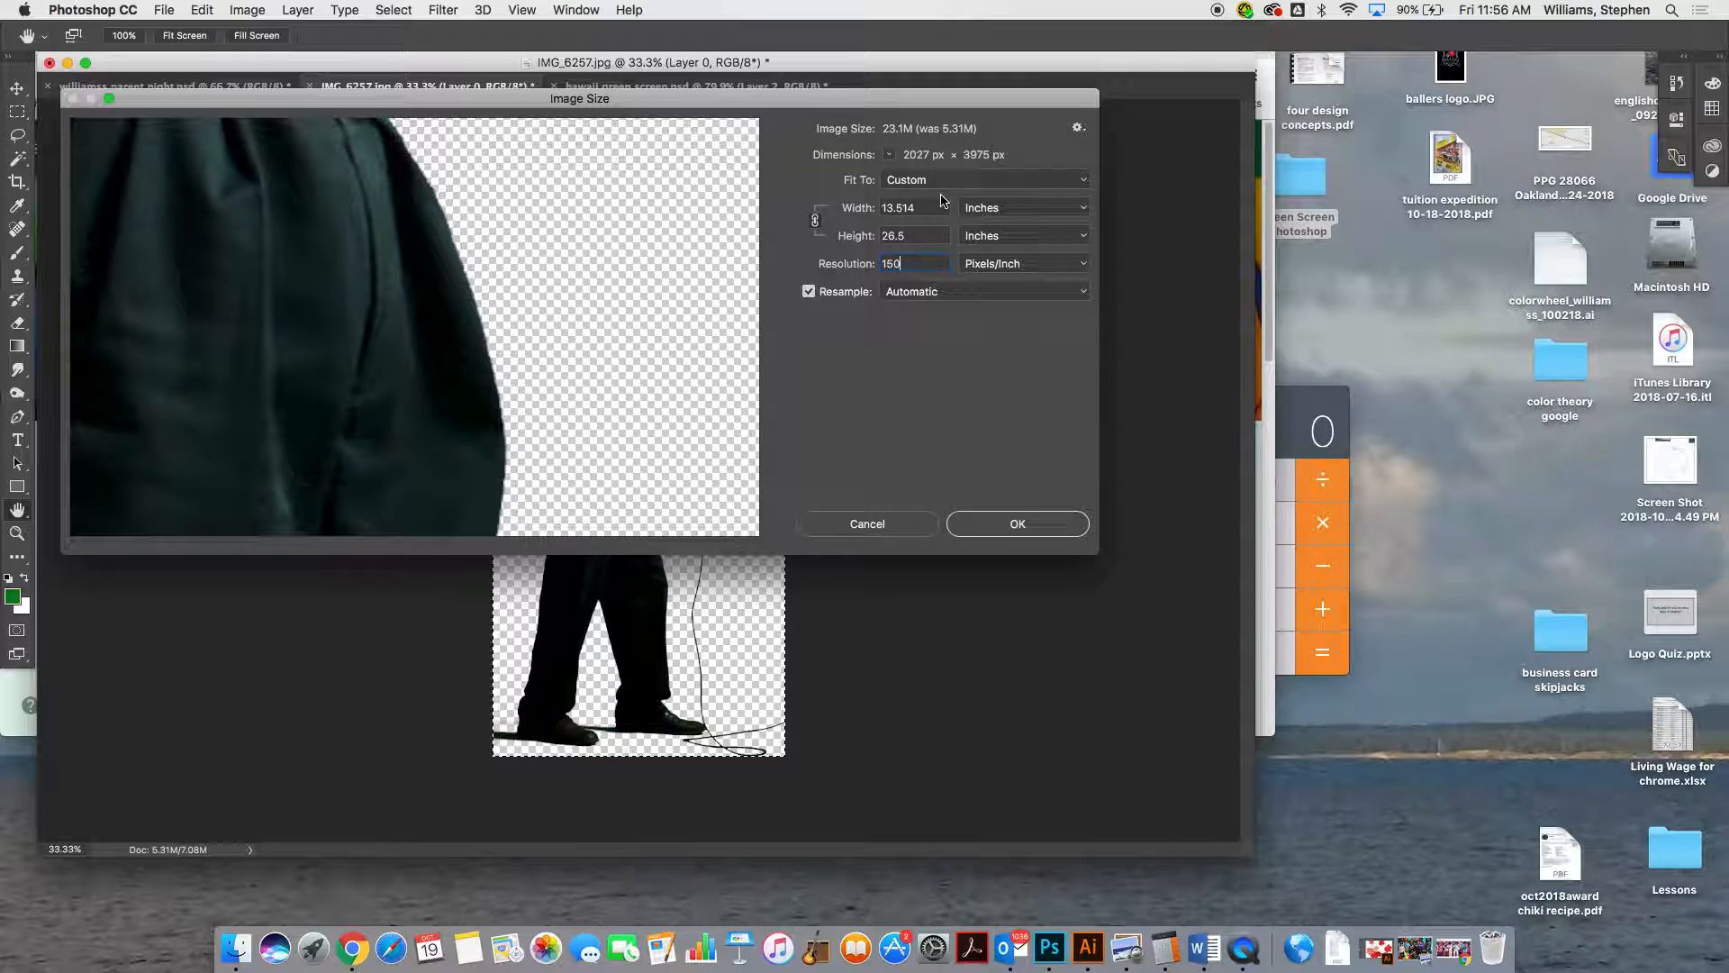
click(925, 231)
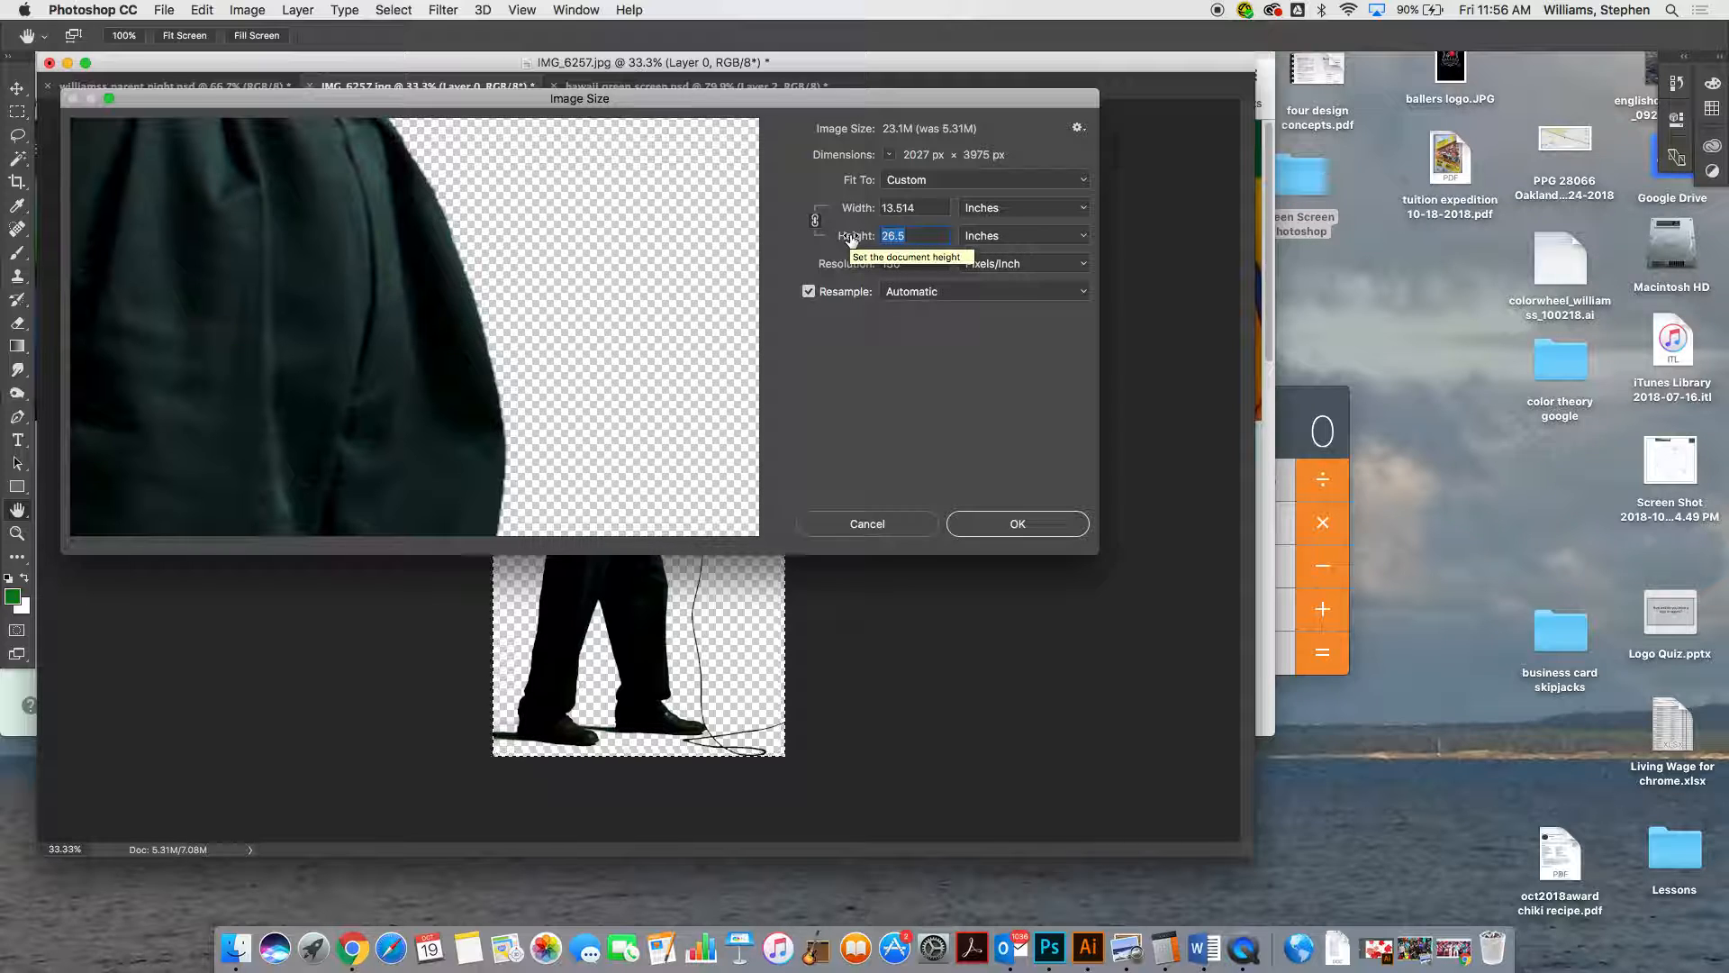
text(7)
click(1066, 531)
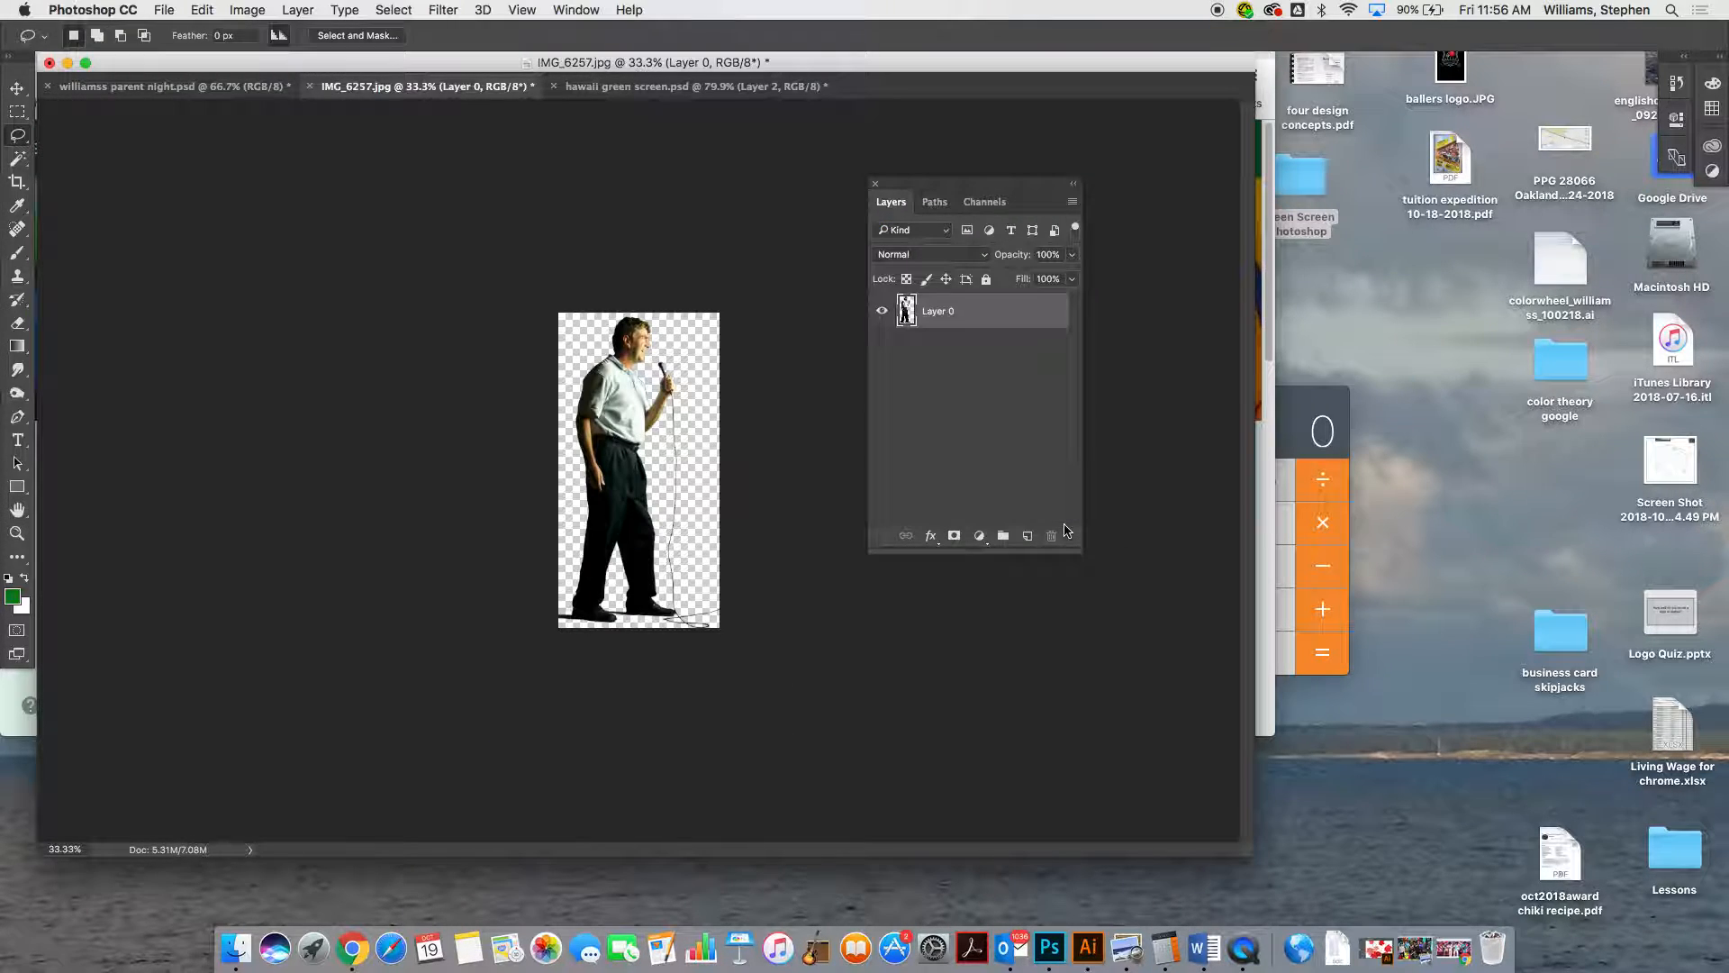
Paste the resized cut-out man into the stage photo and shift him slightly left, in front of the guitar's headstock
key(super+a)
click(106, 87)
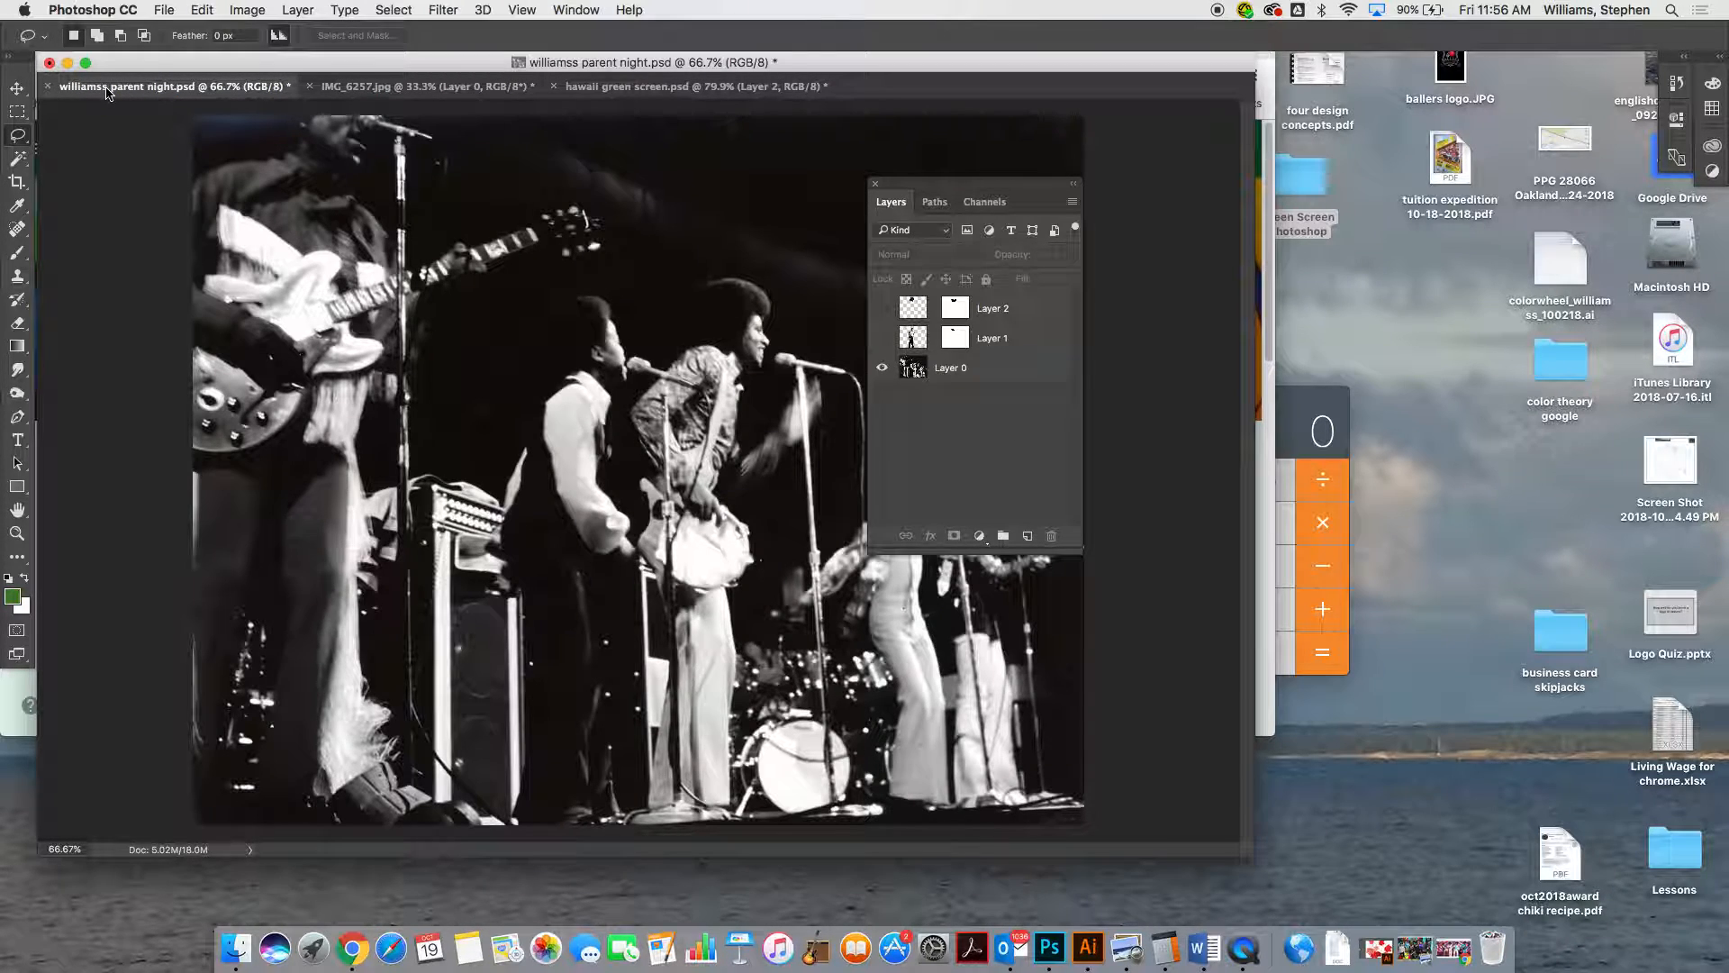
key(super+v)
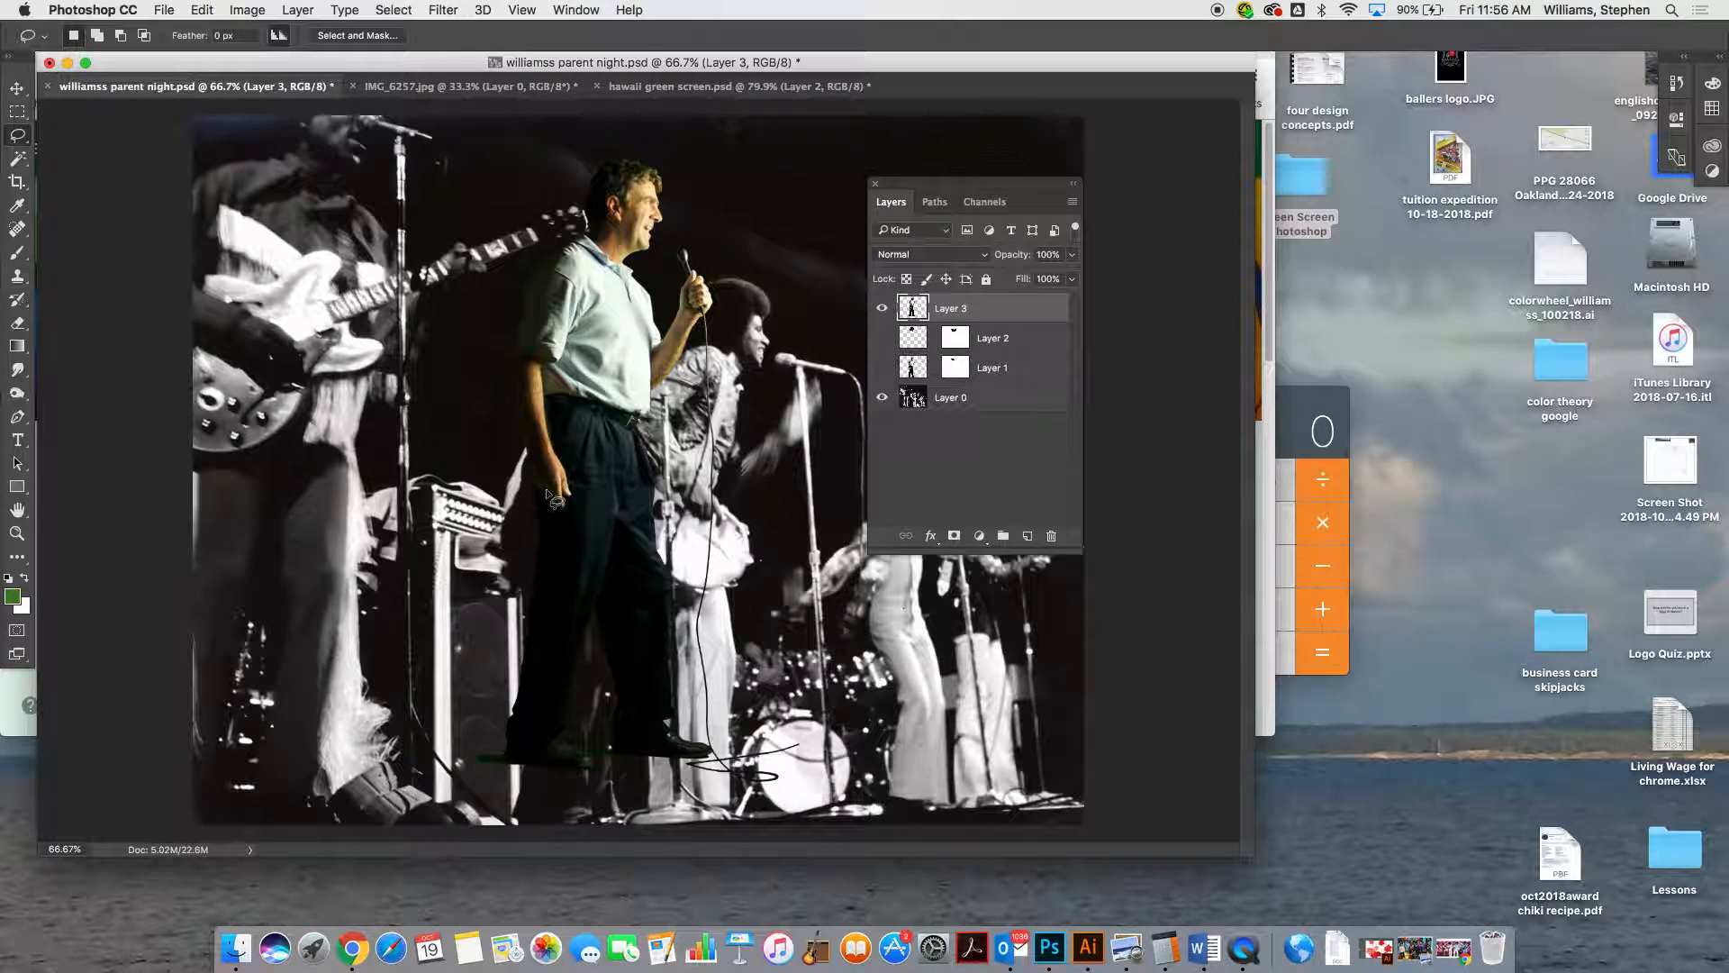
click(17, 89)
drag(520, 373, 475, 379)
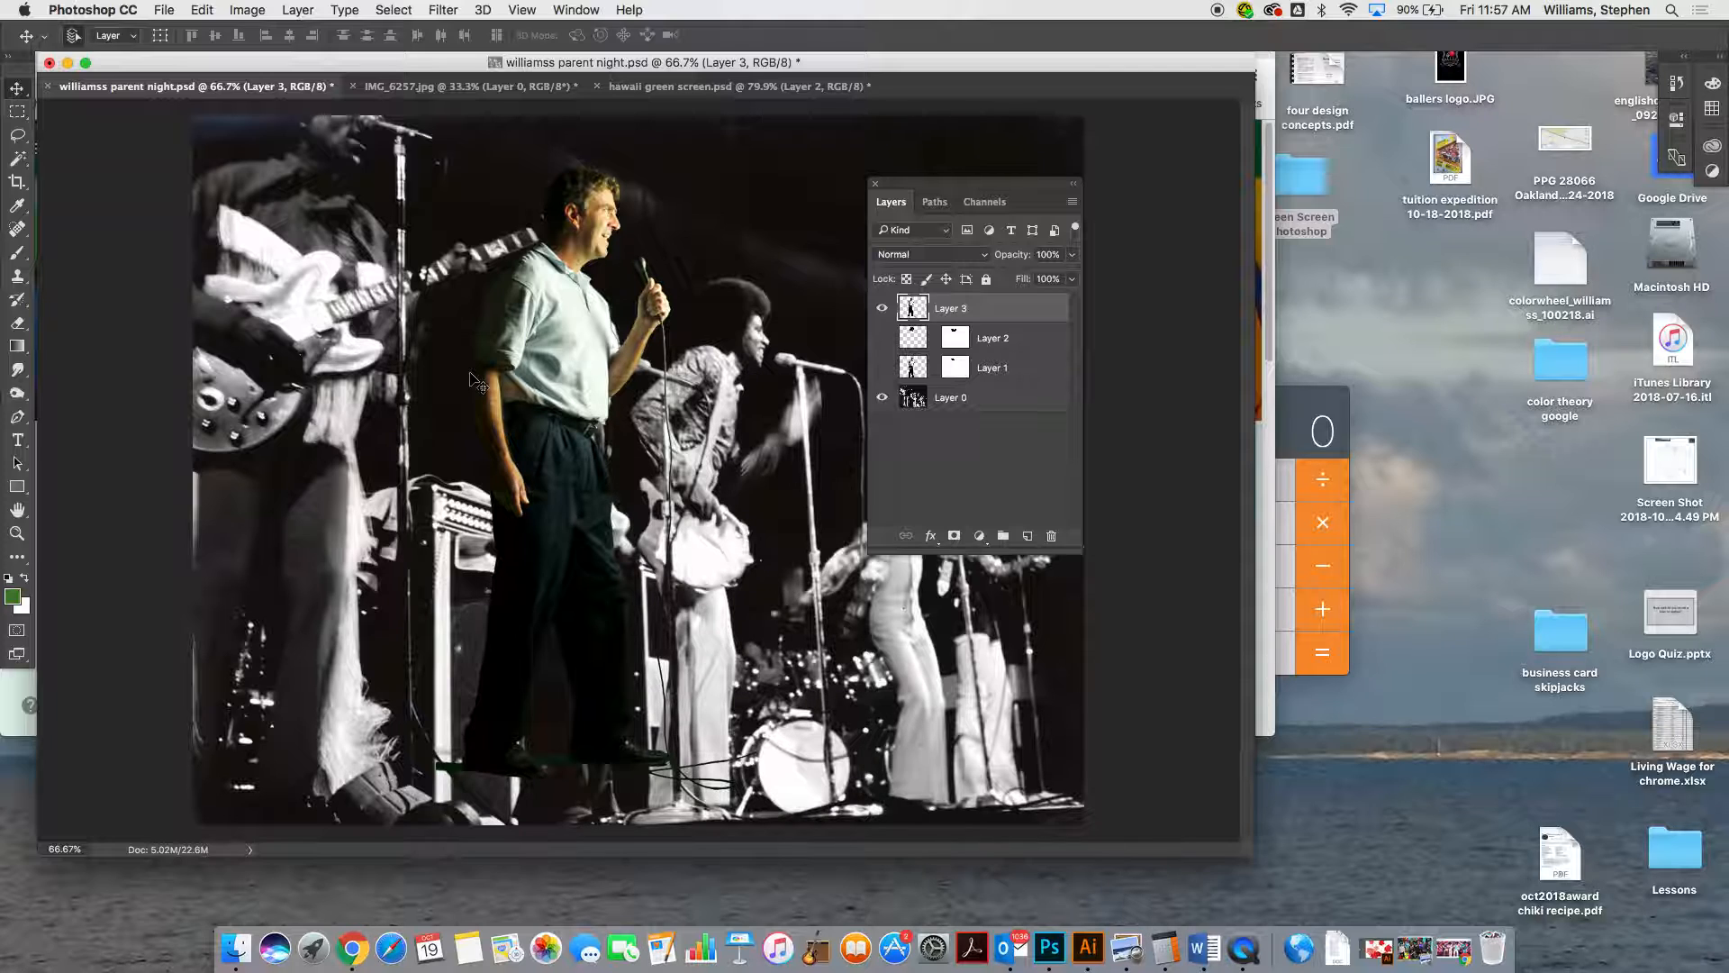
Scale the pasted man to about 118.5% width and 112% height with Free Transform and nudge him slightly up and left
key(super+t)
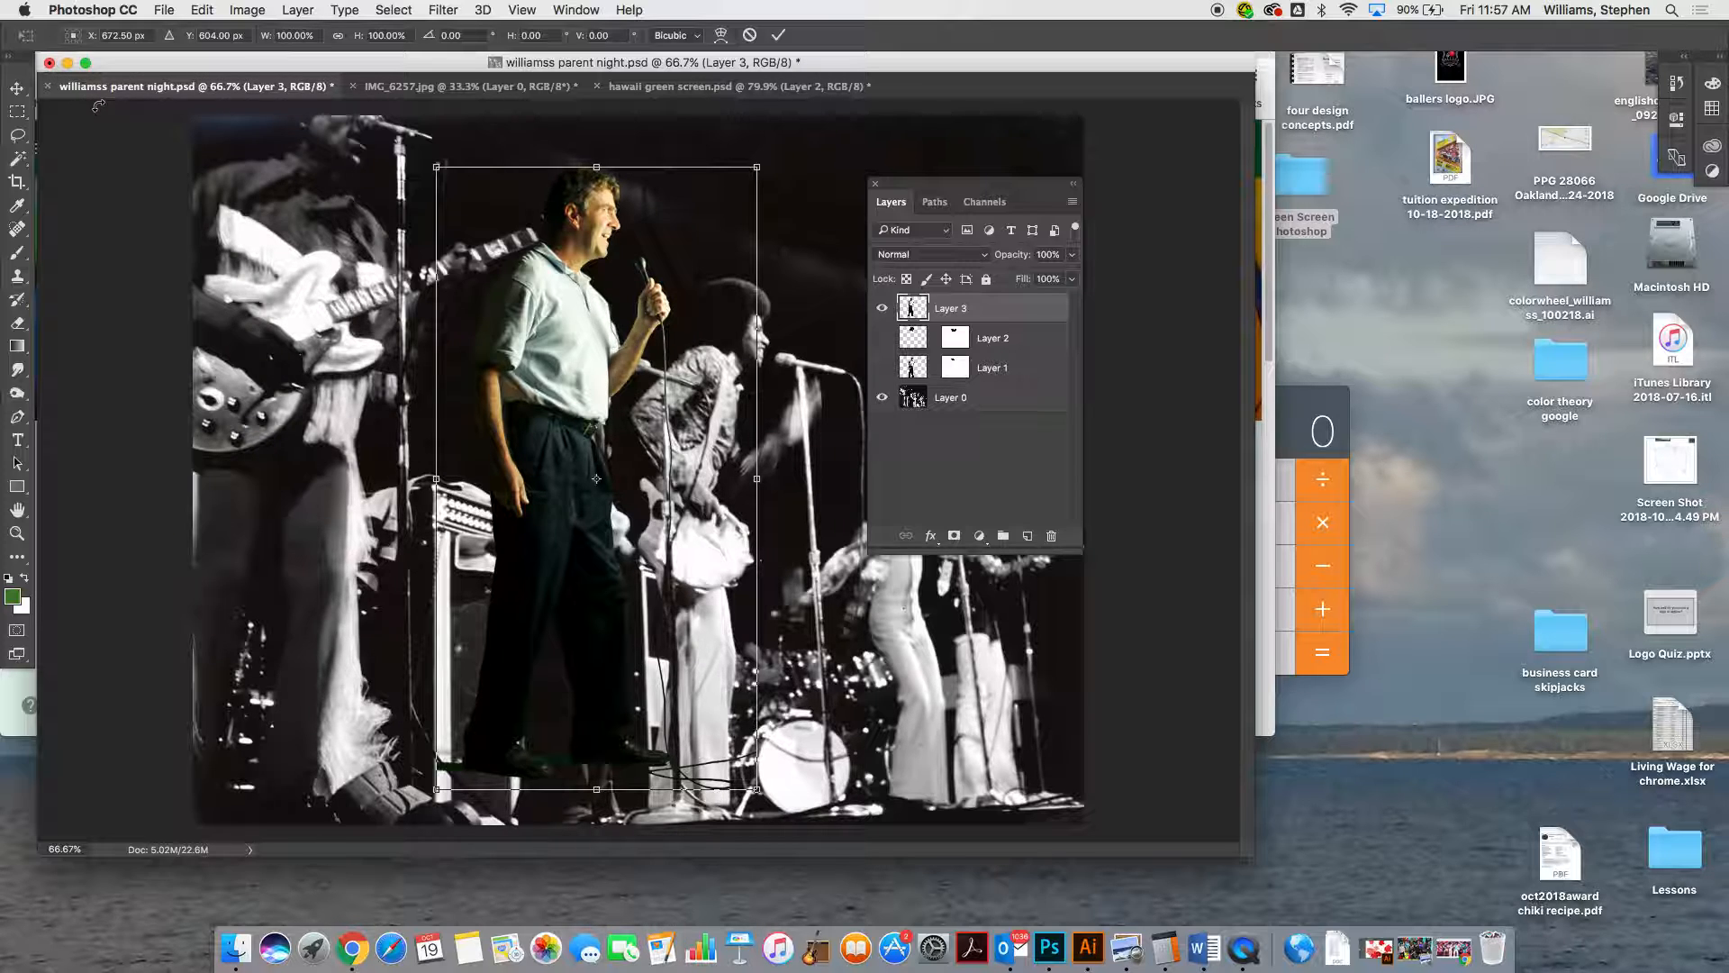
key(Return)
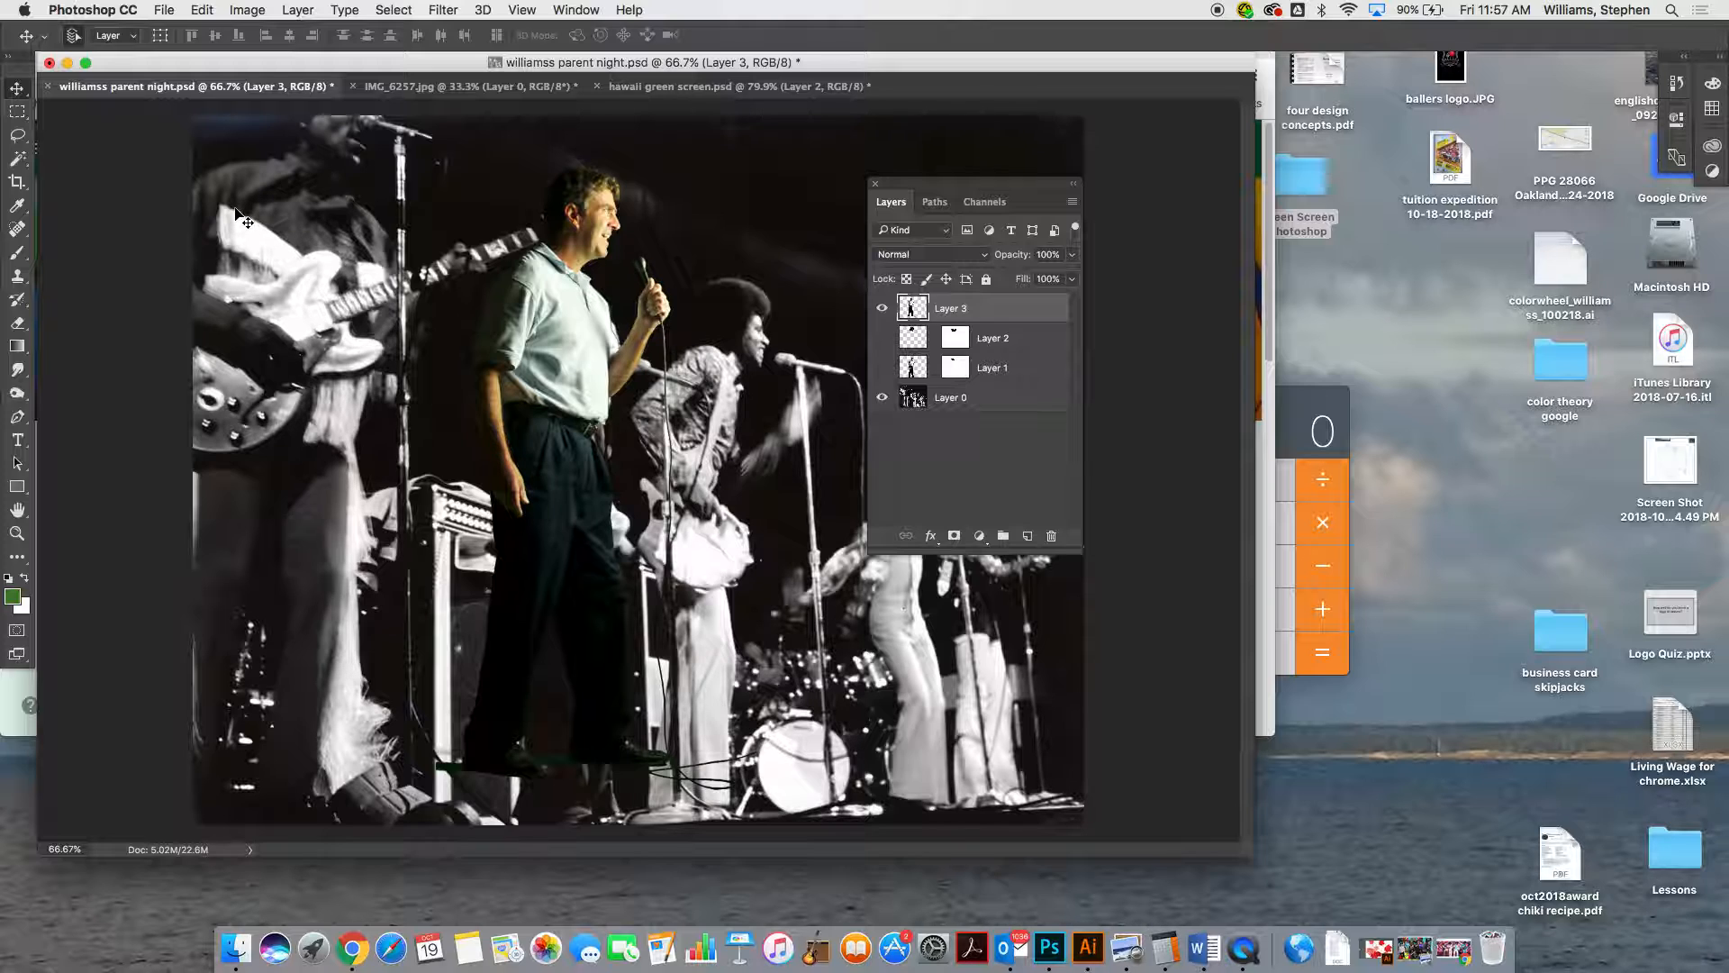
key(super+t)
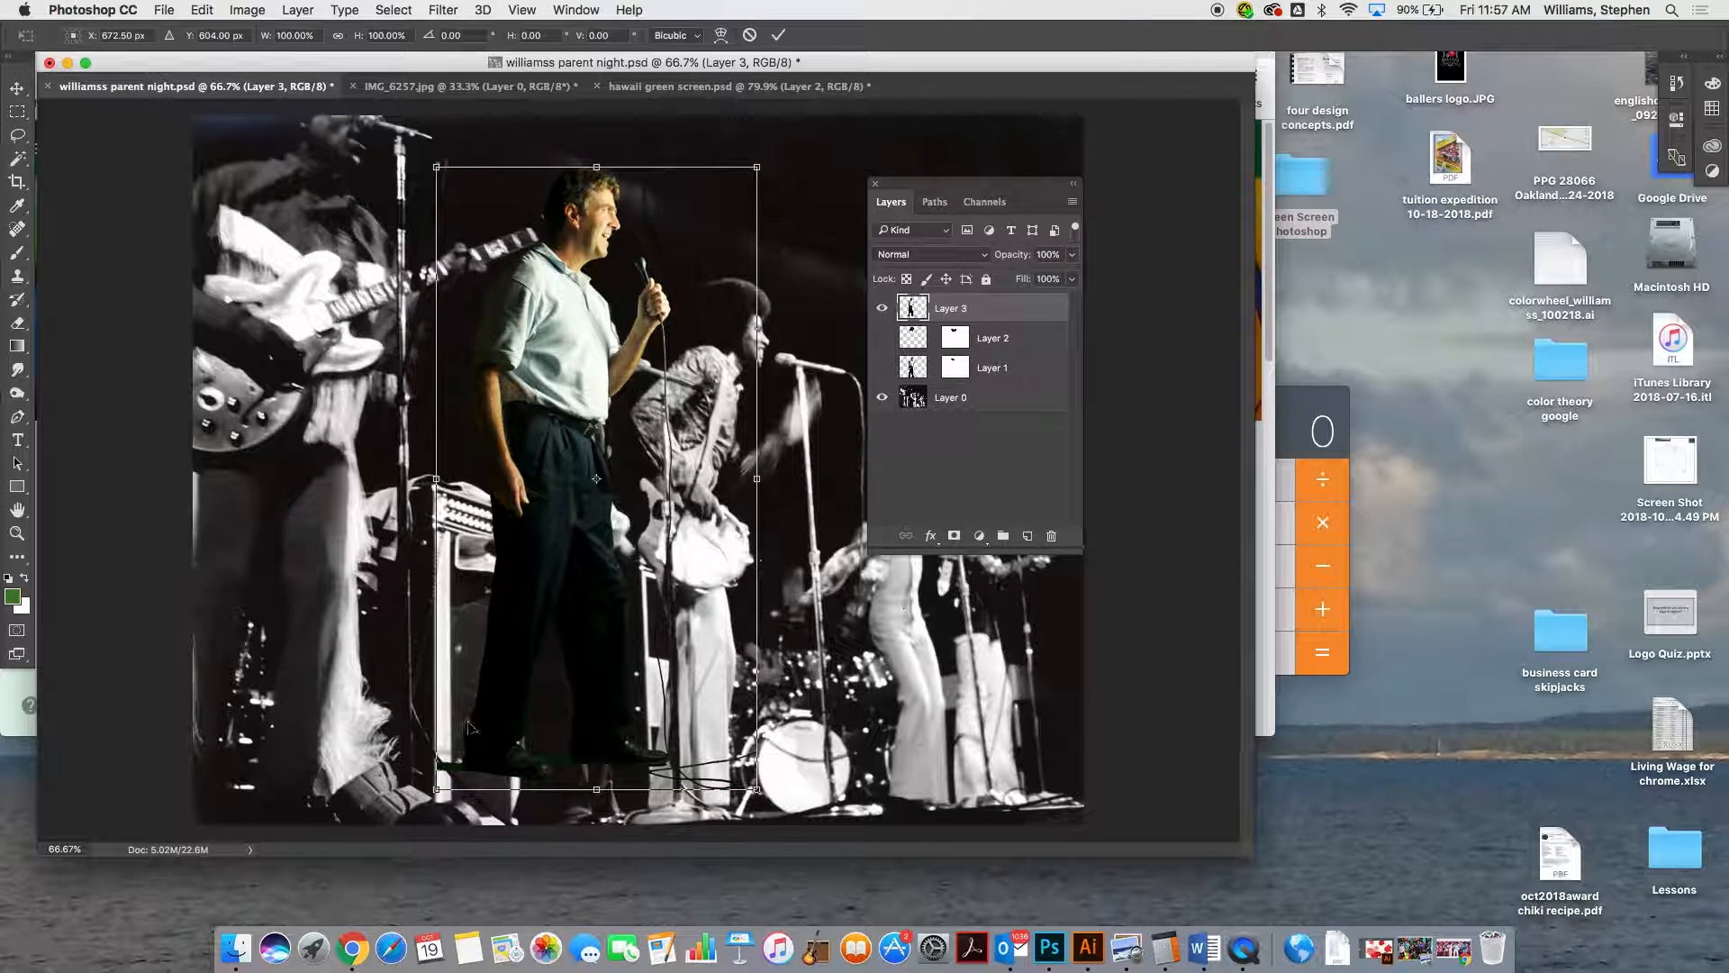
drag(757, 789, 816, 841)
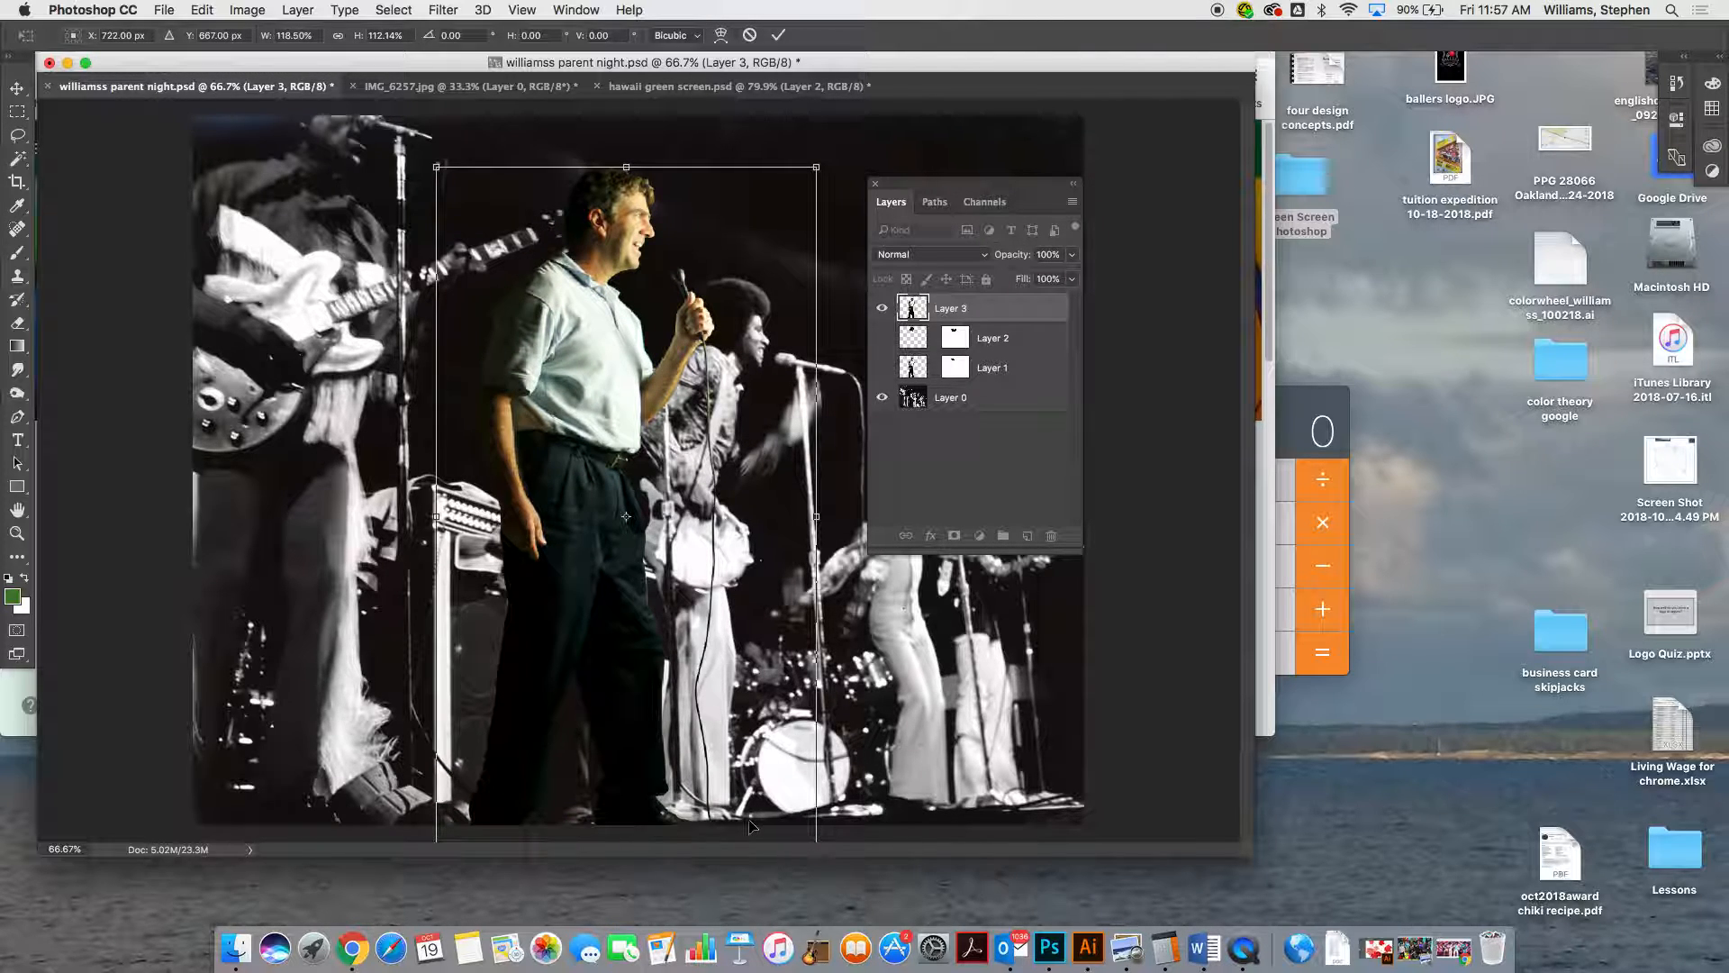
mouse_move(584, 680)
mouse_down()
mouse_move(567, 656)
mouse_move(495, 673)
mouse_move(602, 678)
mouse_move(545, 682)
mouse_move(580, 678)
mouse_up()
key(Return)
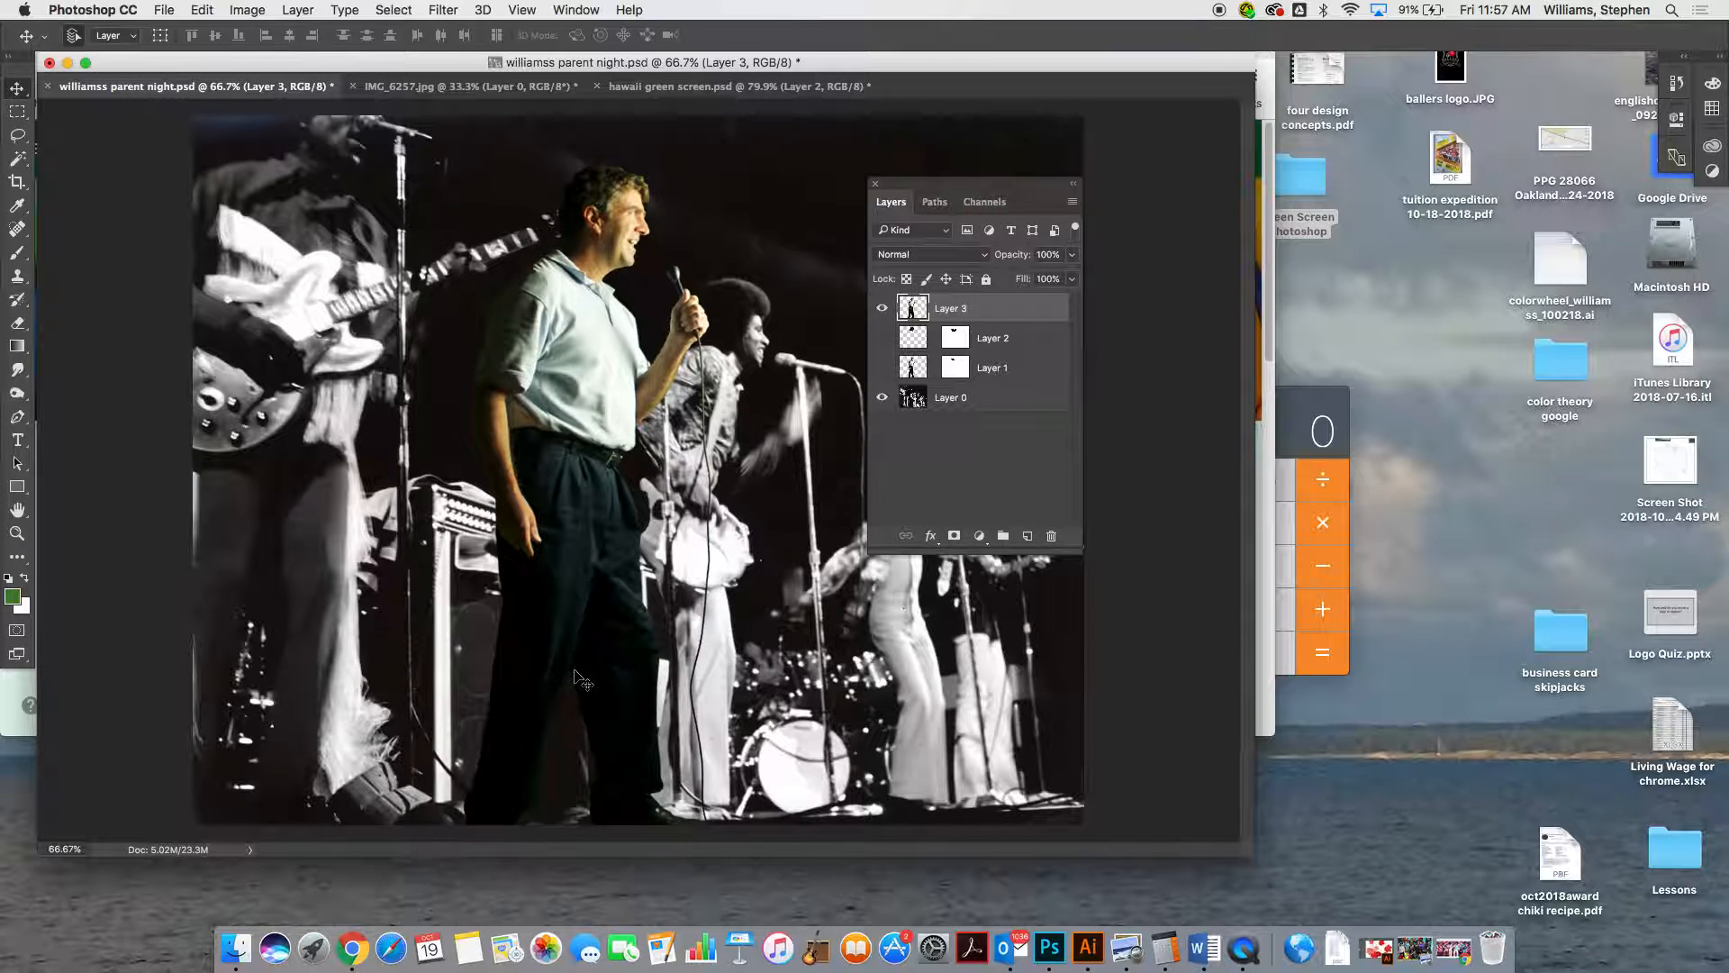
Start a Black & White image adjustment on the pasted man's layer
click(260, 11)
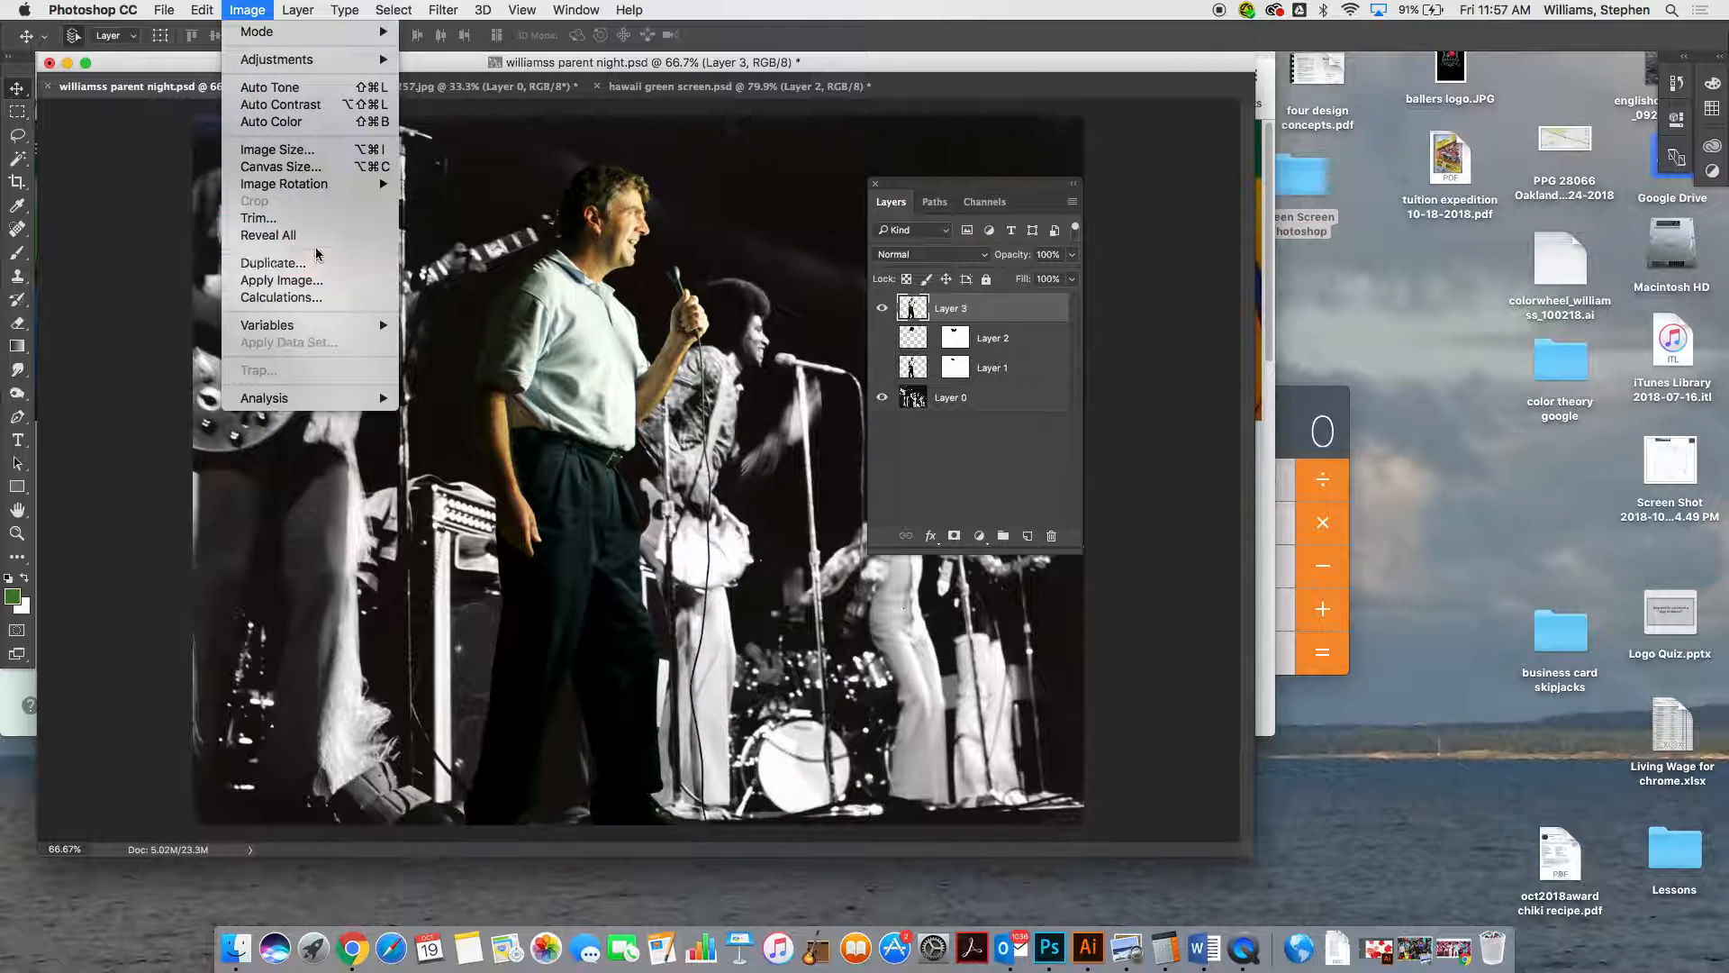
mouse_move(297, 13)
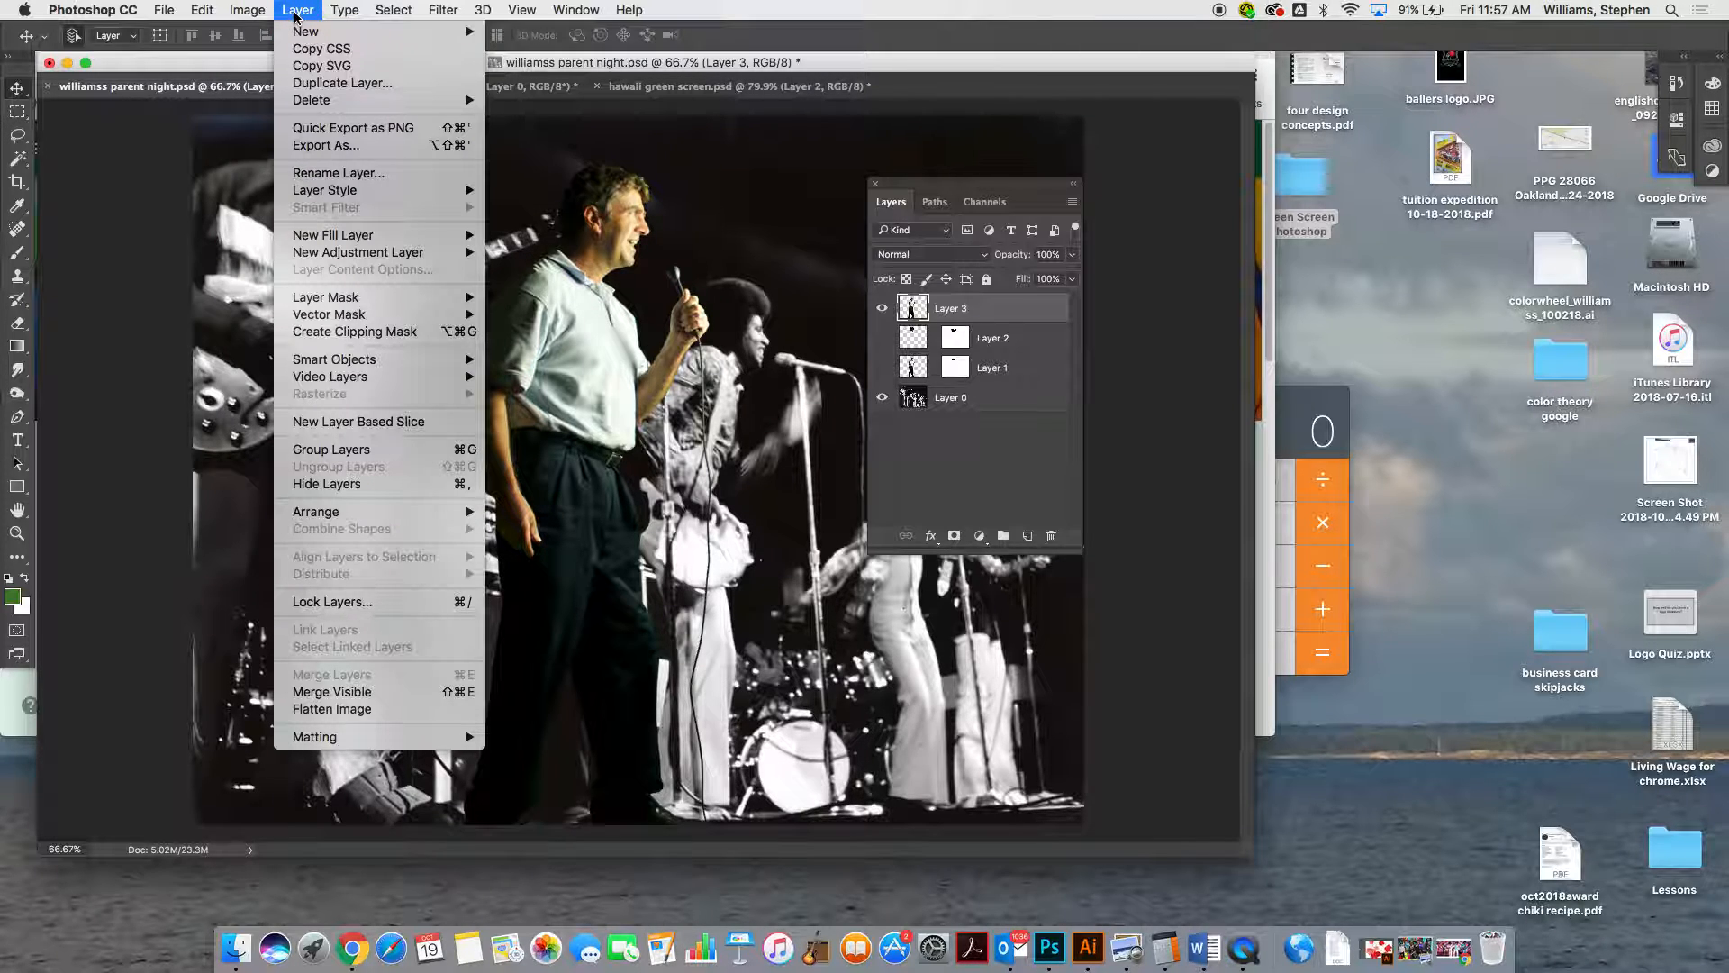
mouse_move(245, 11)
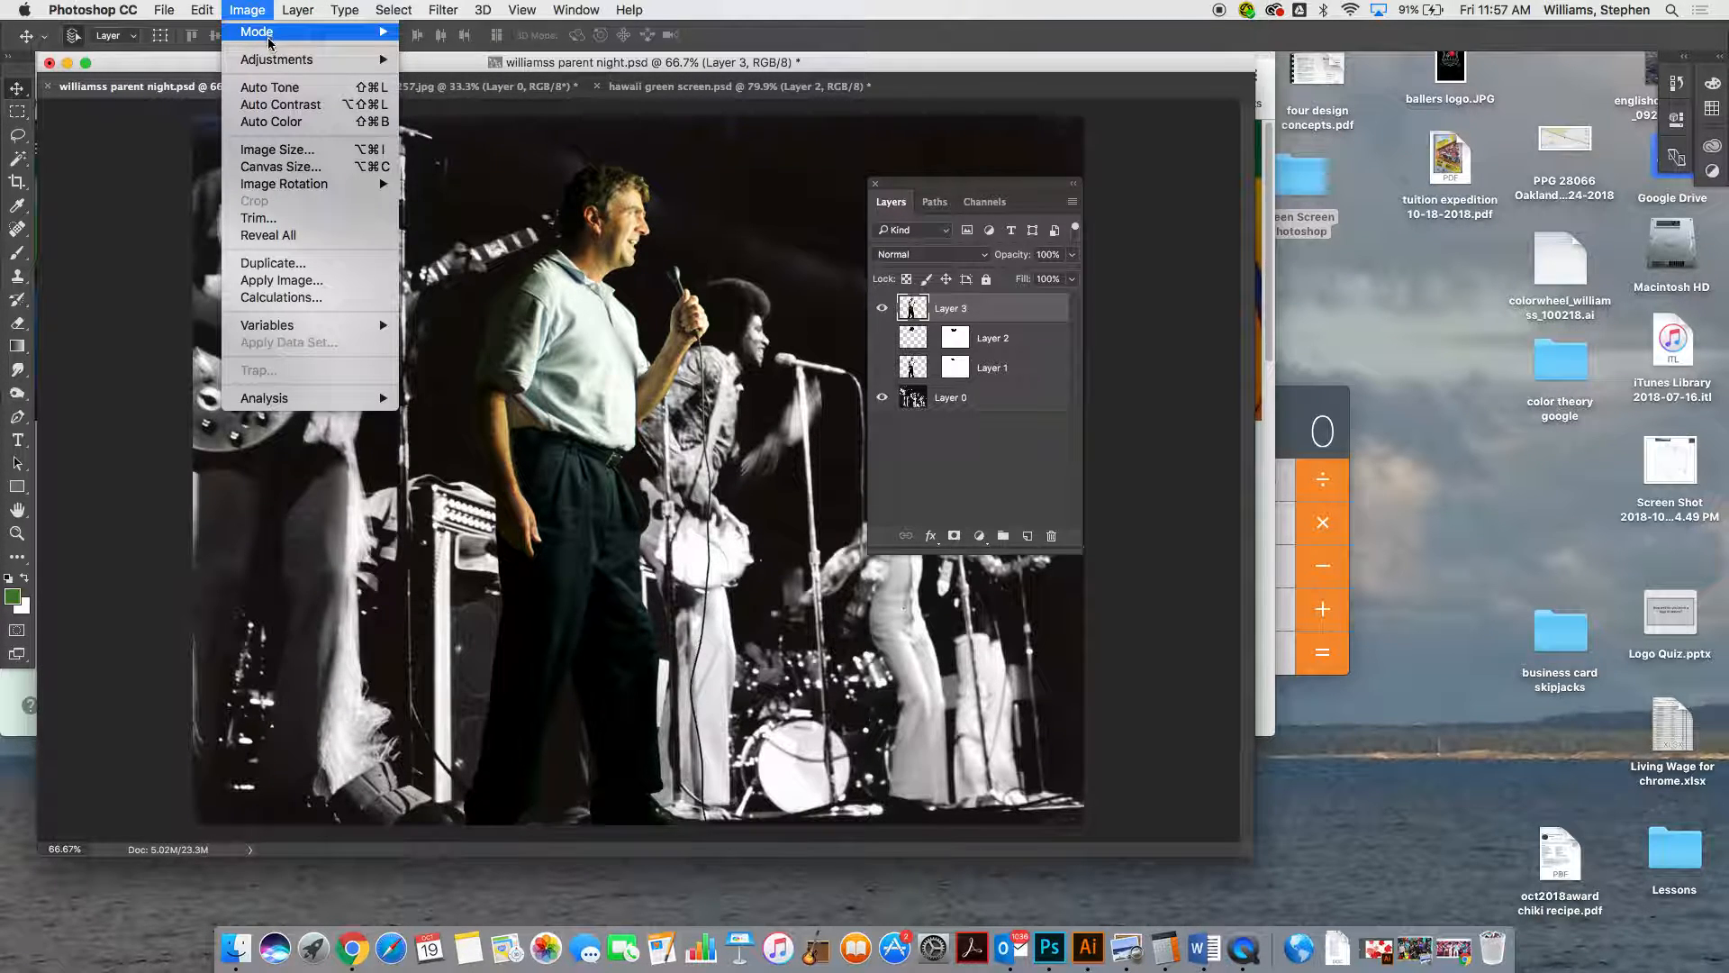
mouse_move(271, 59)
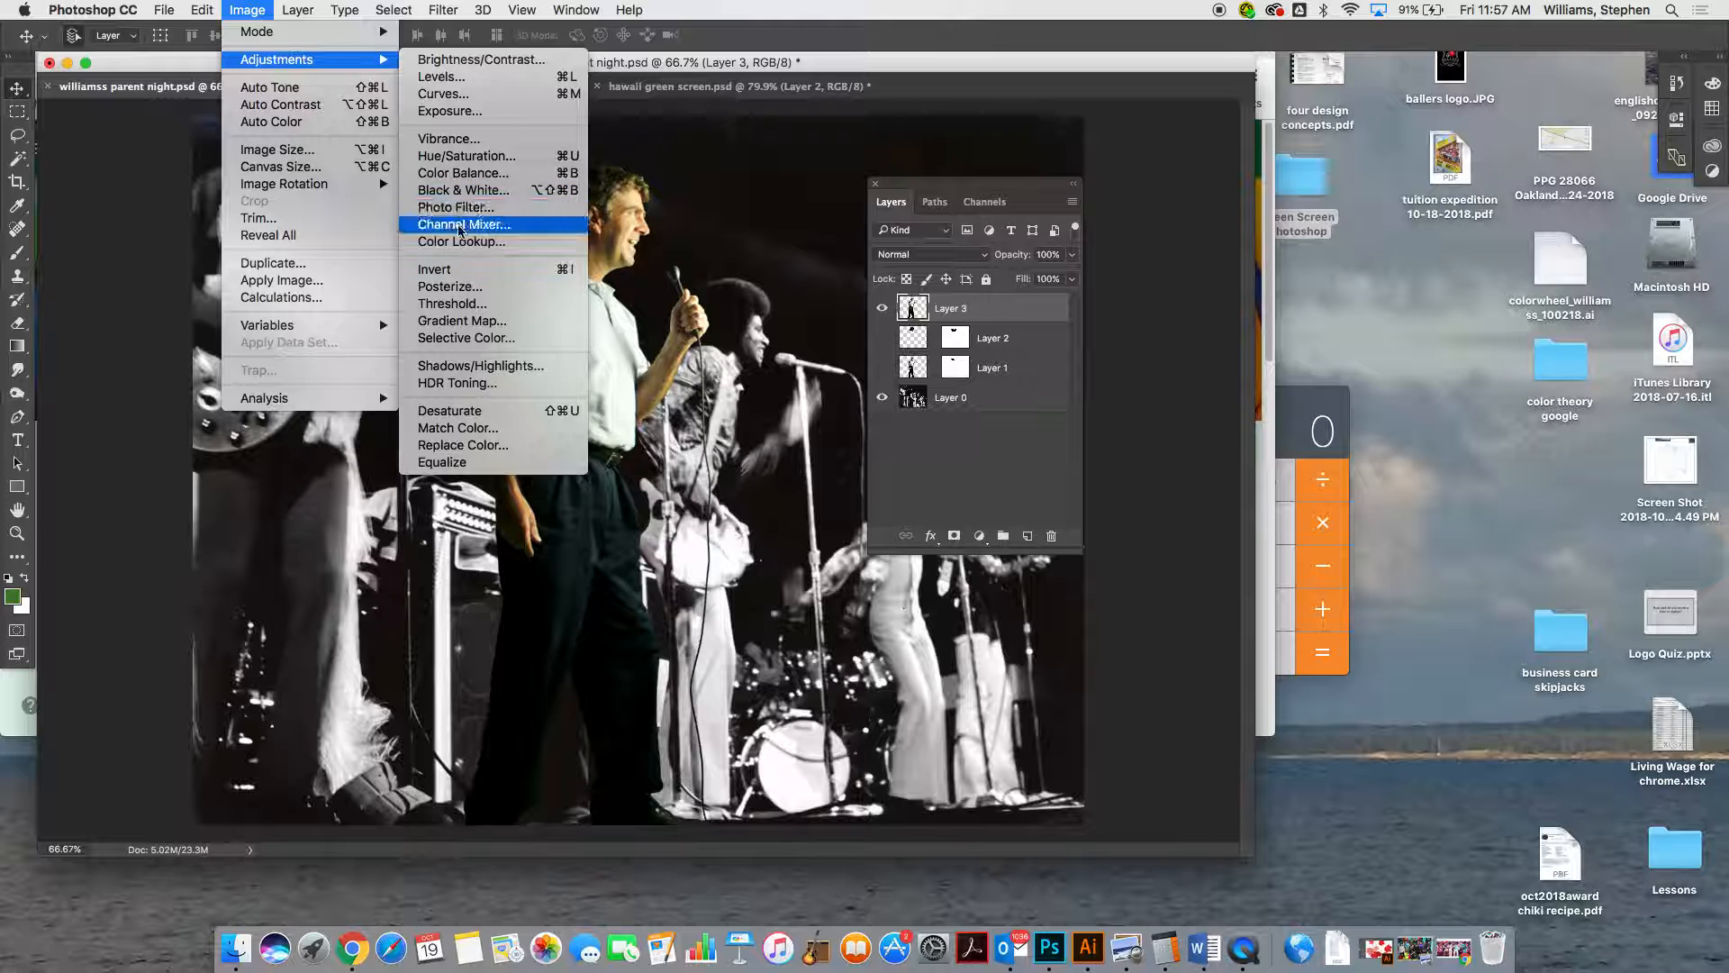
click(460, 190)
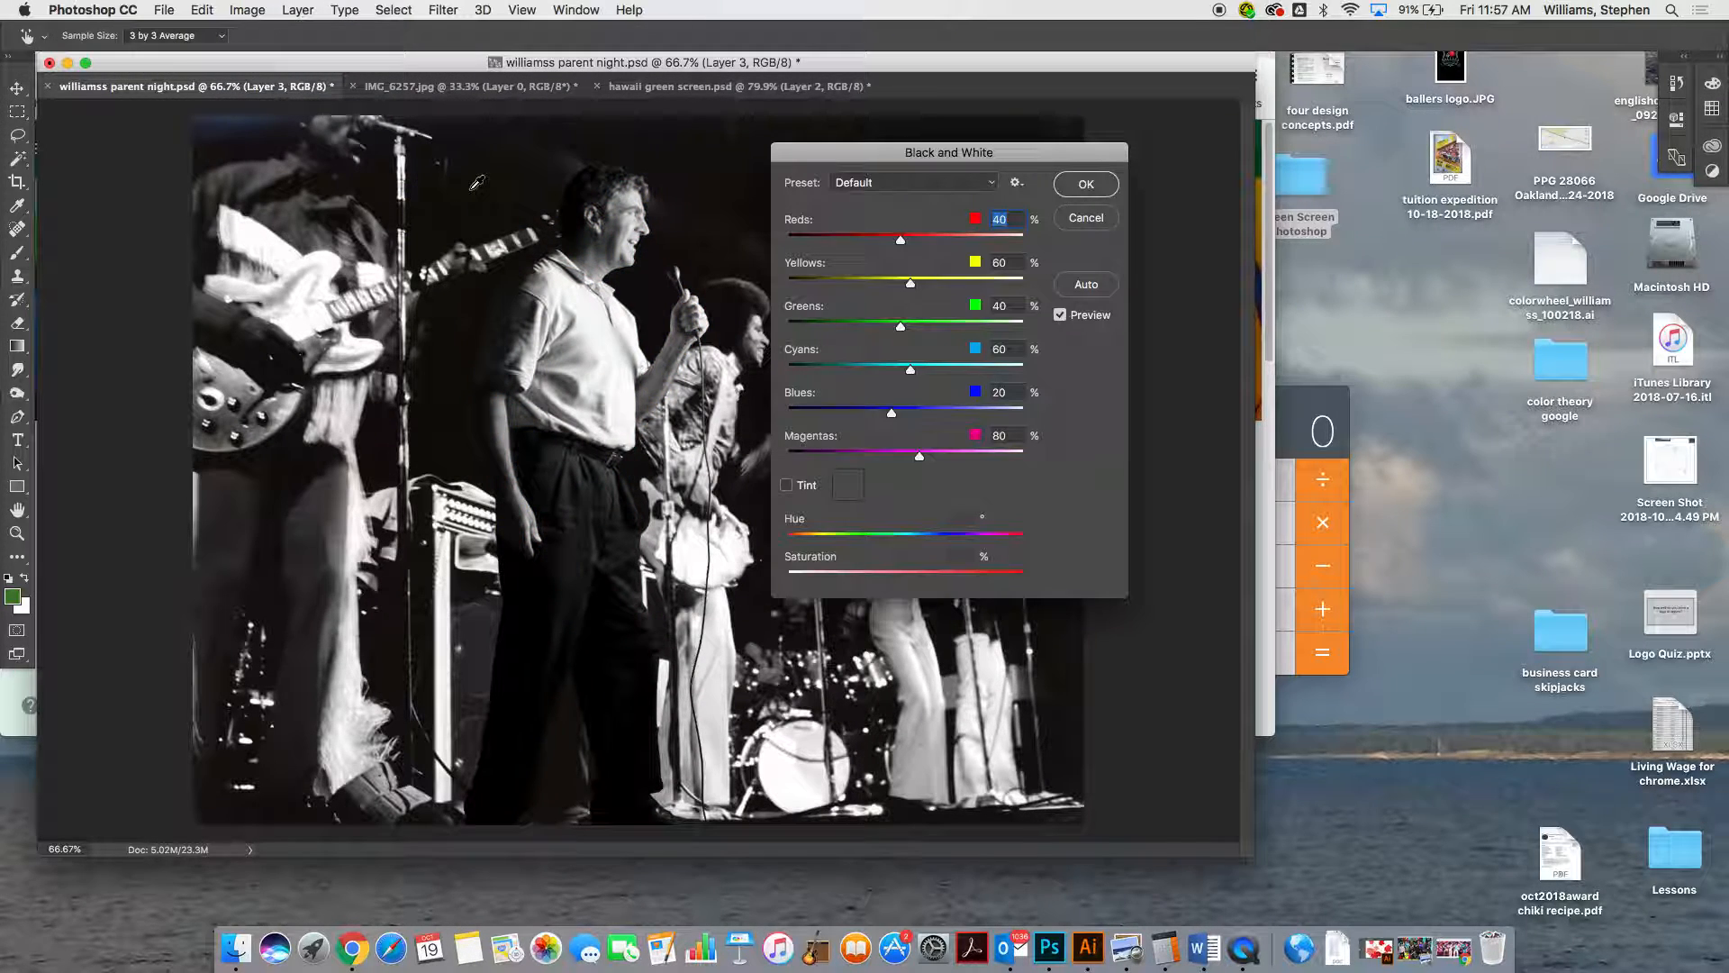
Compare the Blue Filter, Darker, Maximum Black, Maximum White and Neutral Density presets on the man in the Black and White adjustment
click(991, 184)
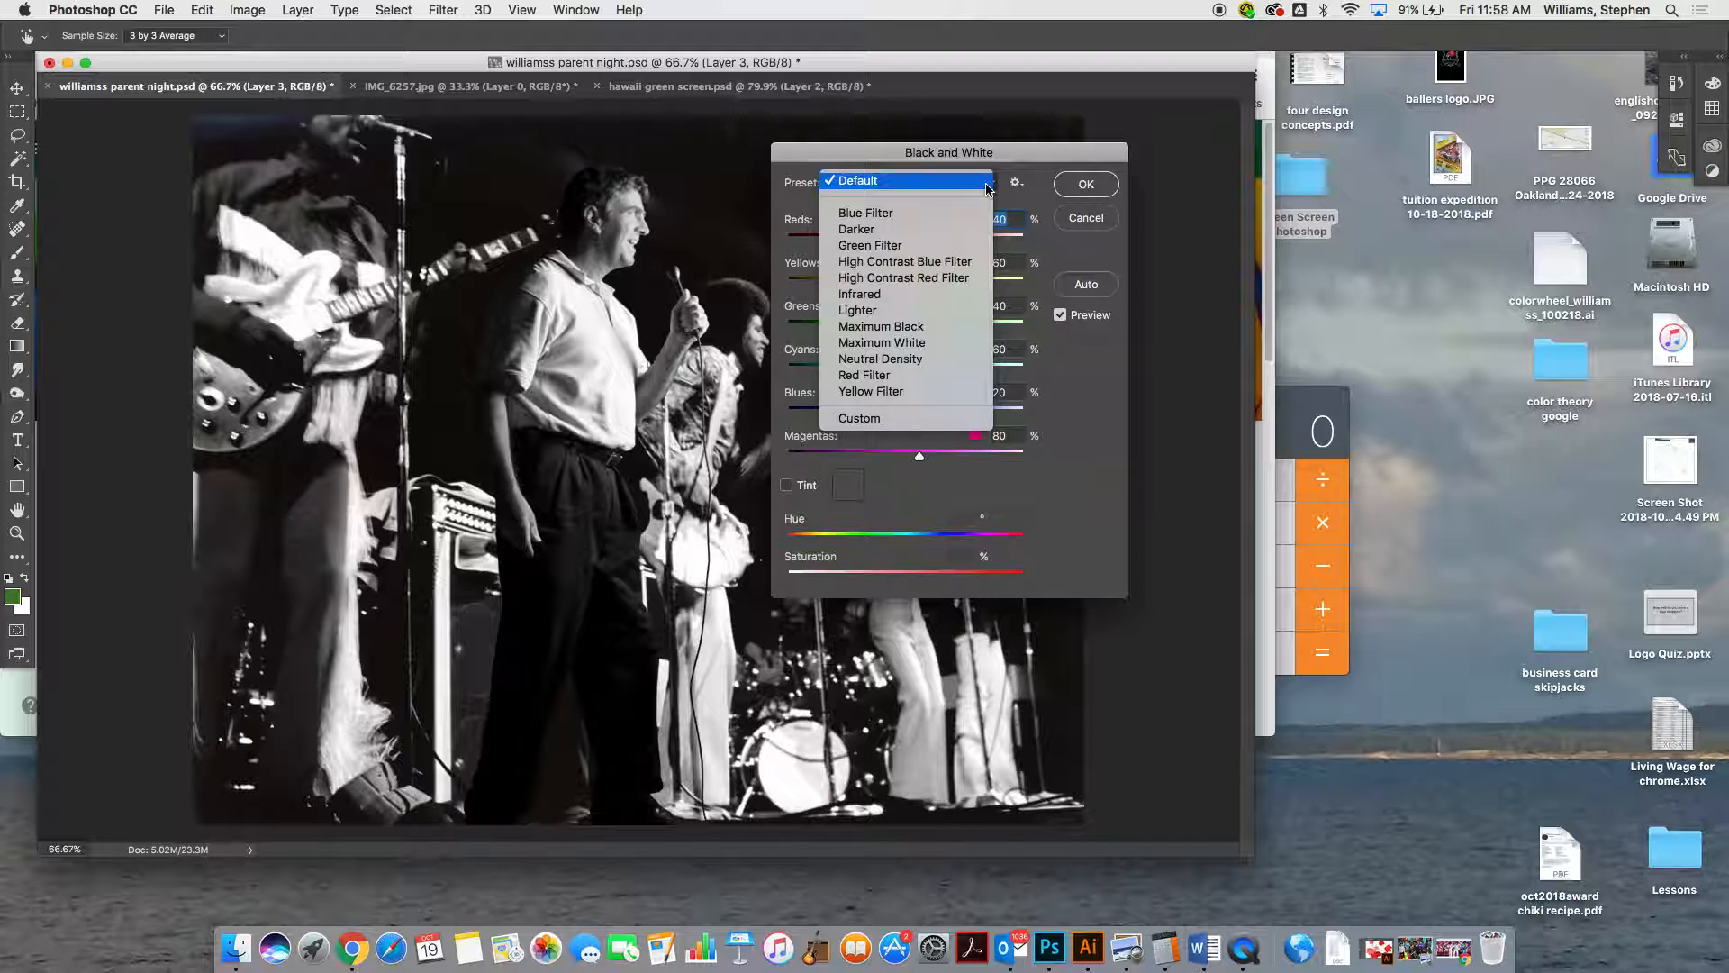
click(910, 218)
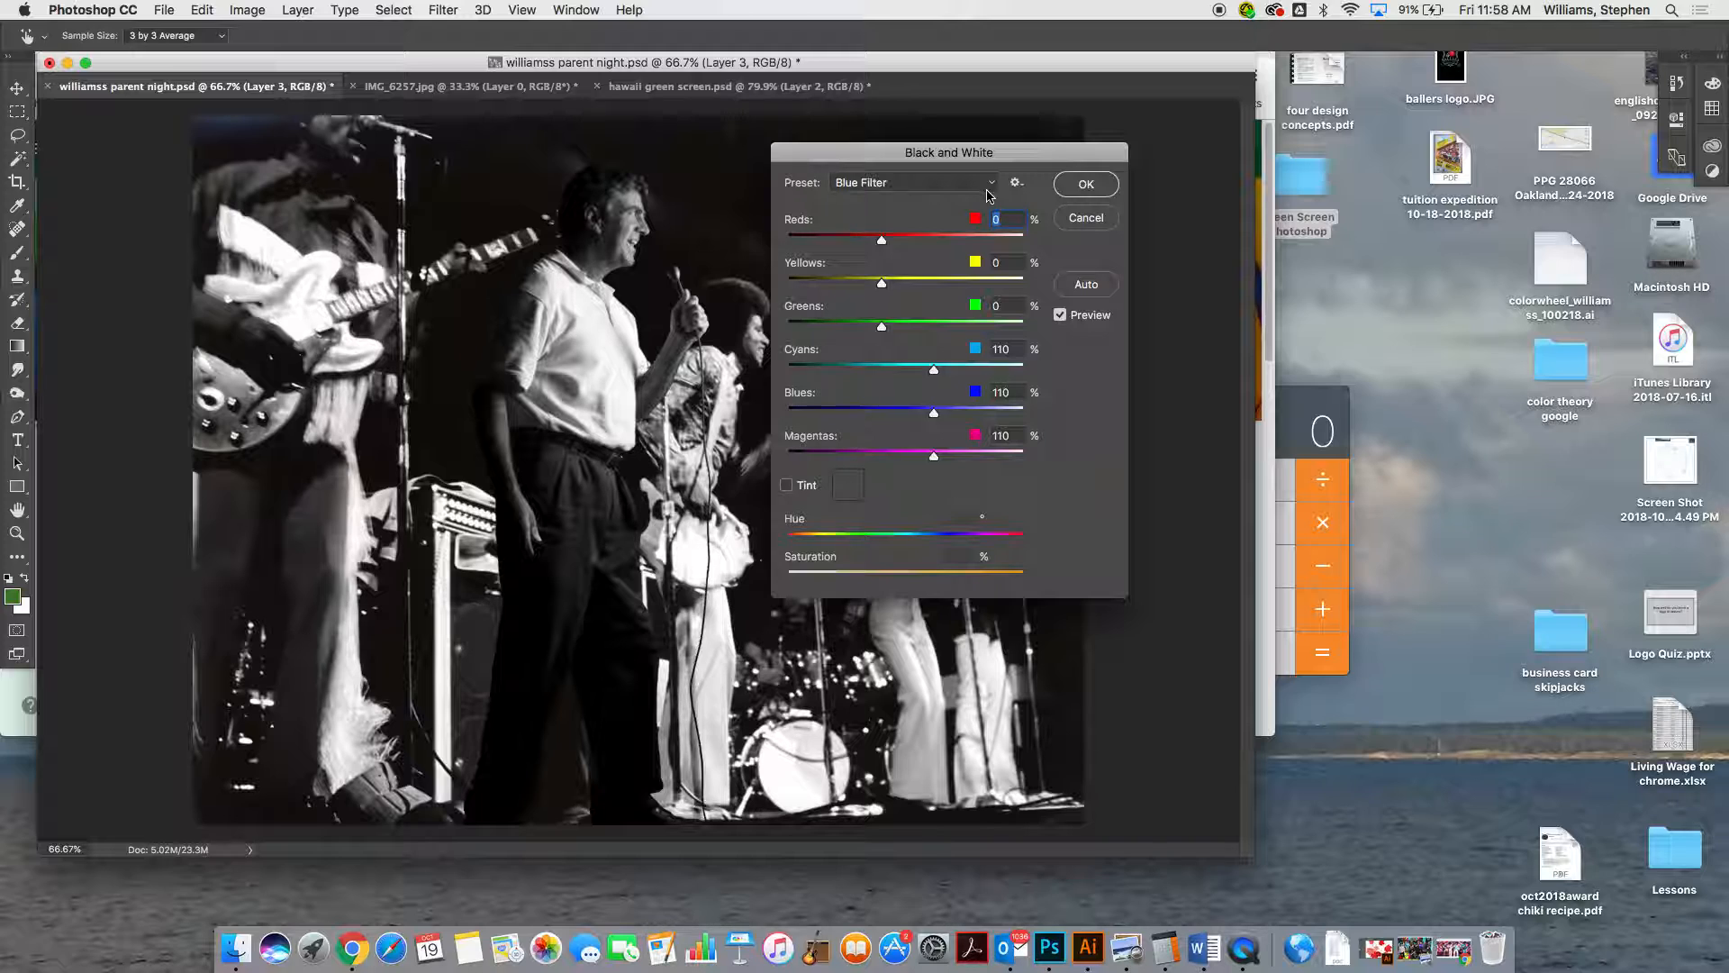
click(989, 186)
click(978, 196)
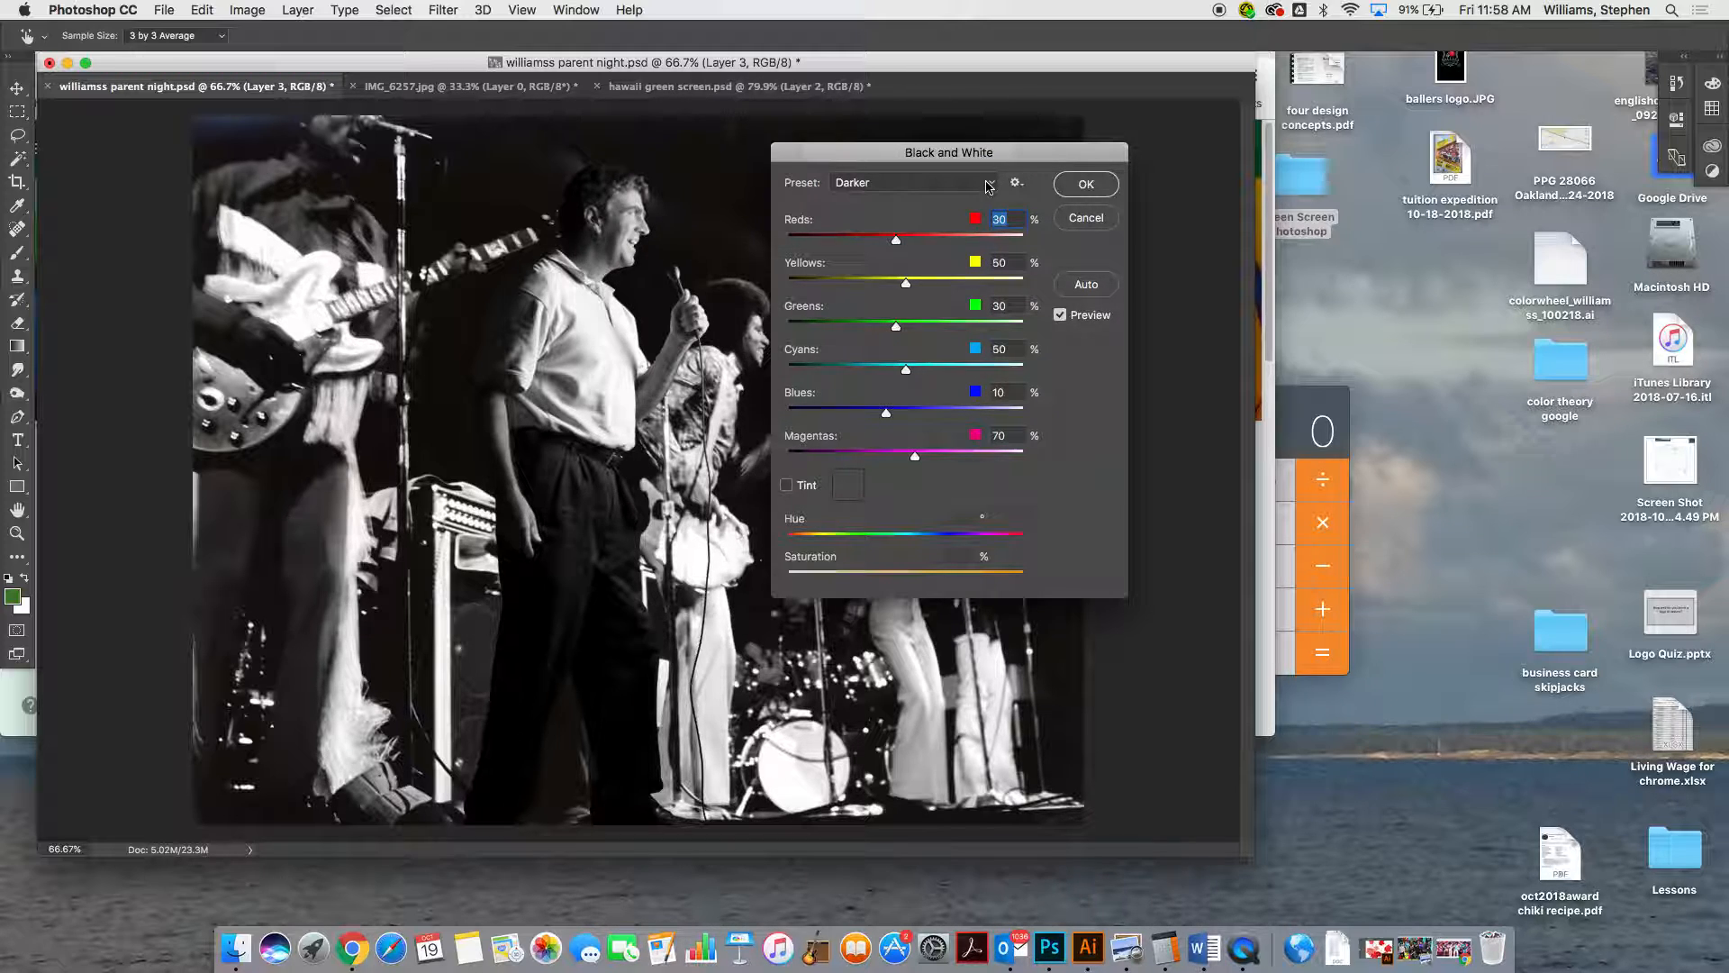
click(998, 186)
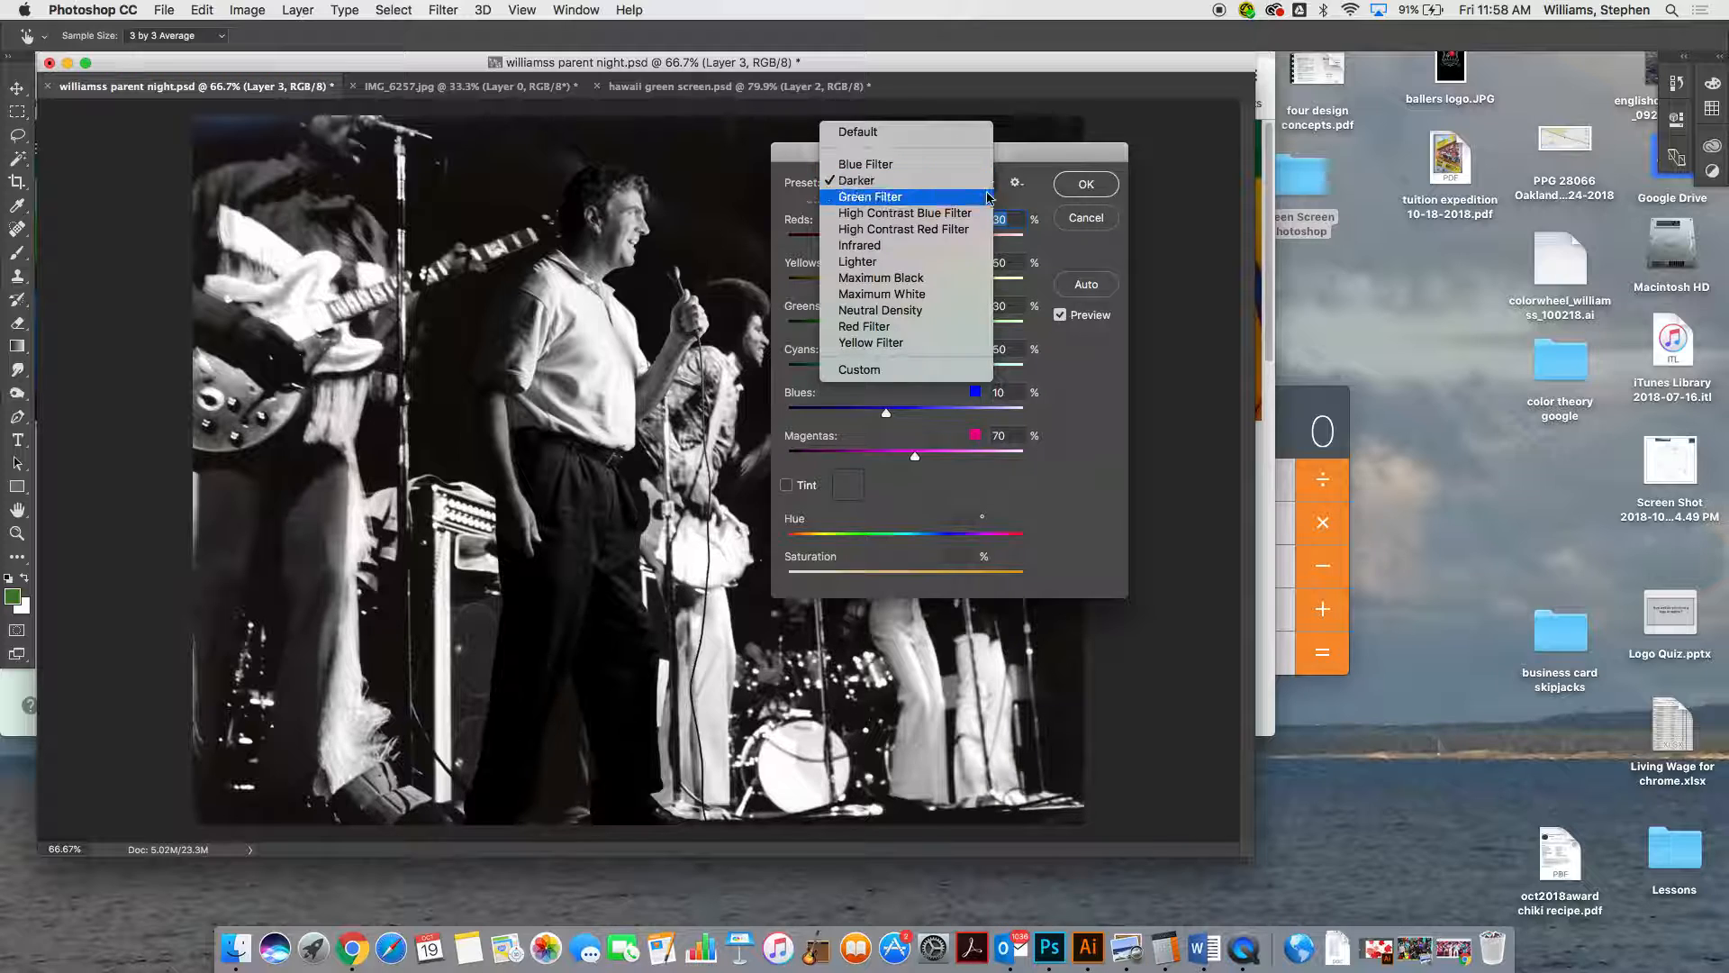
click(939, 275)
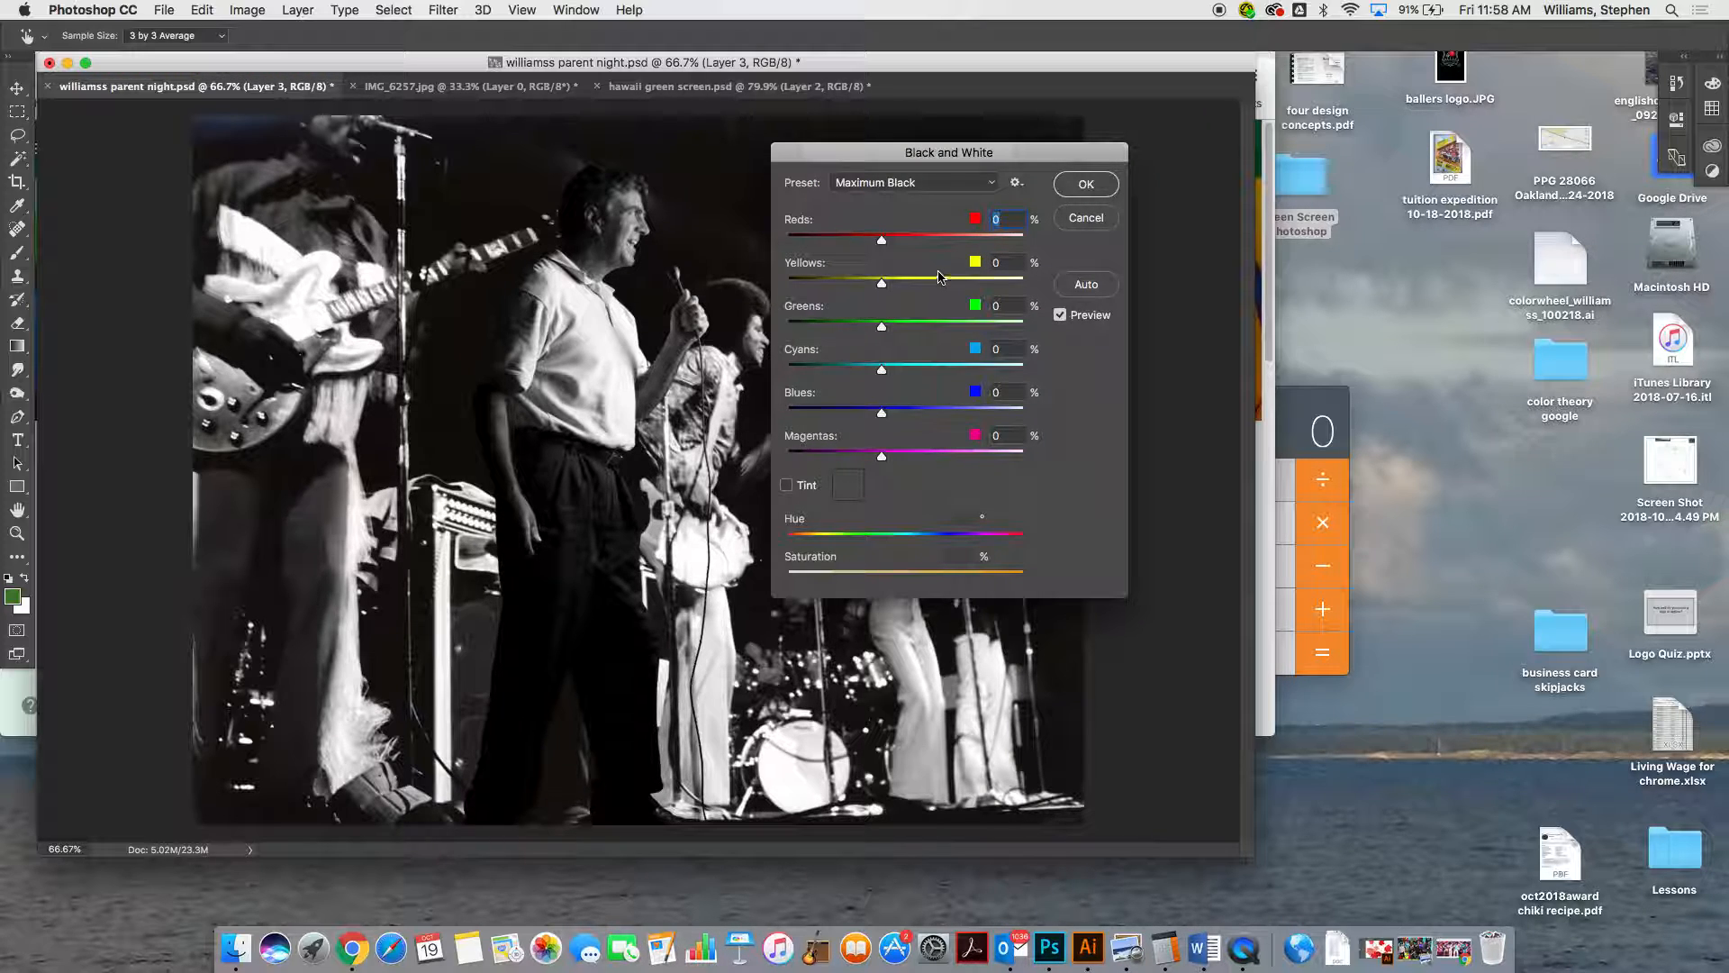
click(977, 183)
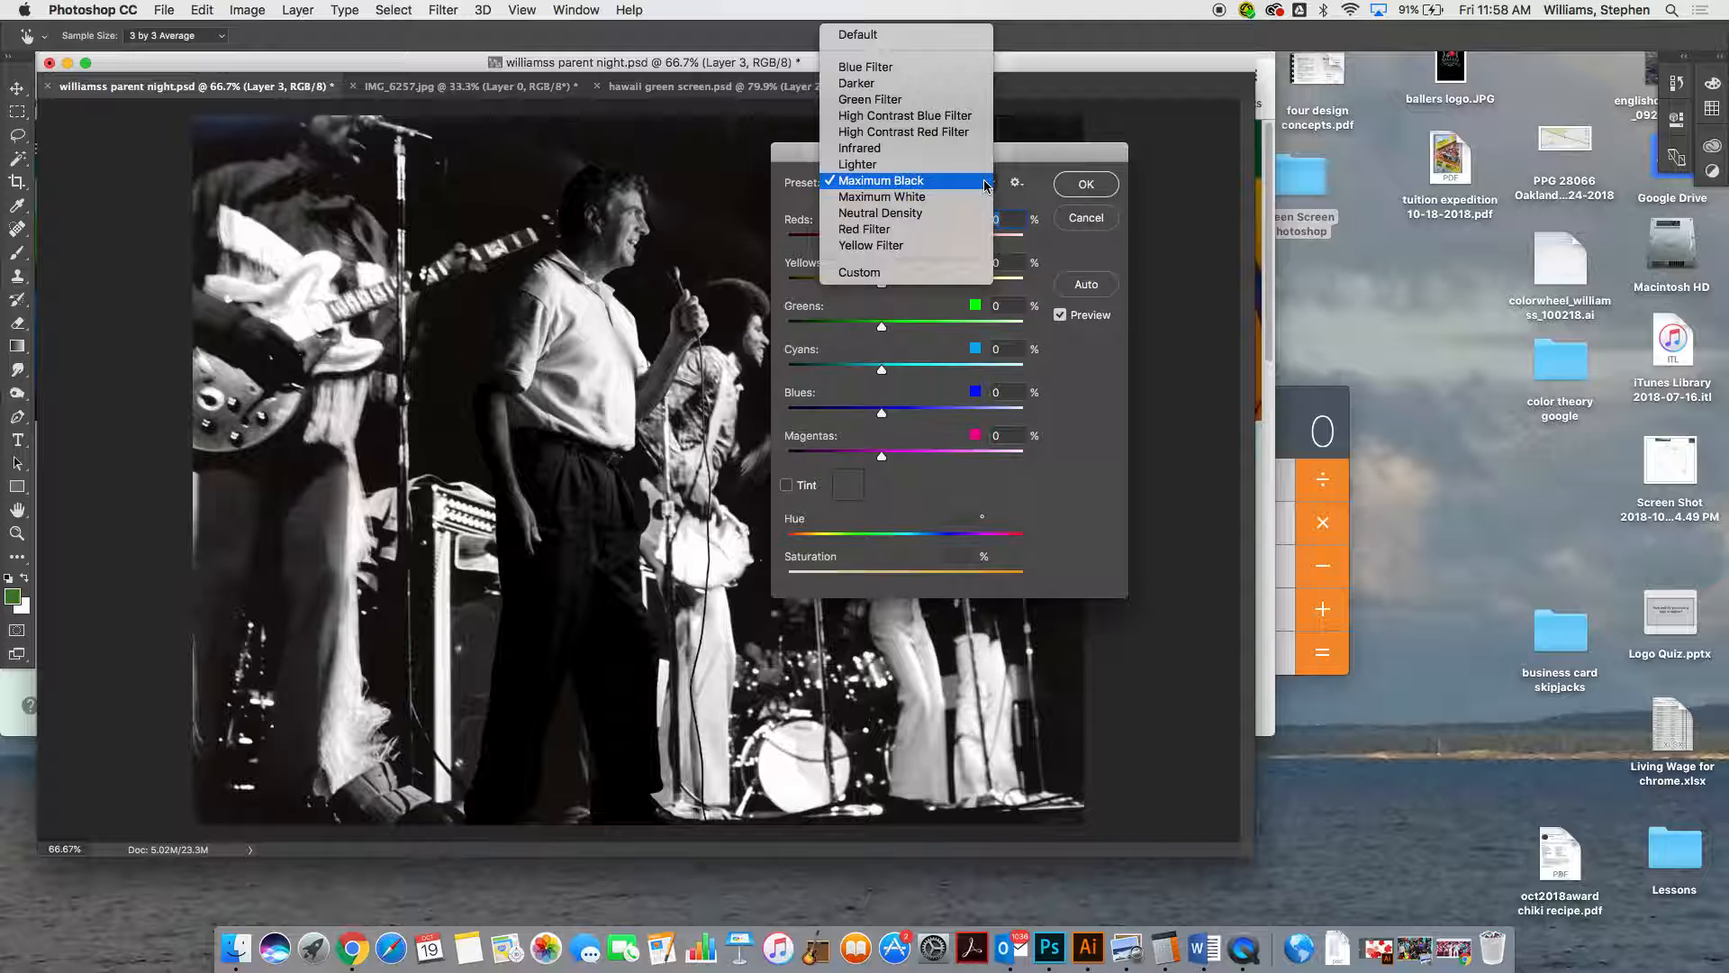
click(957, 195)
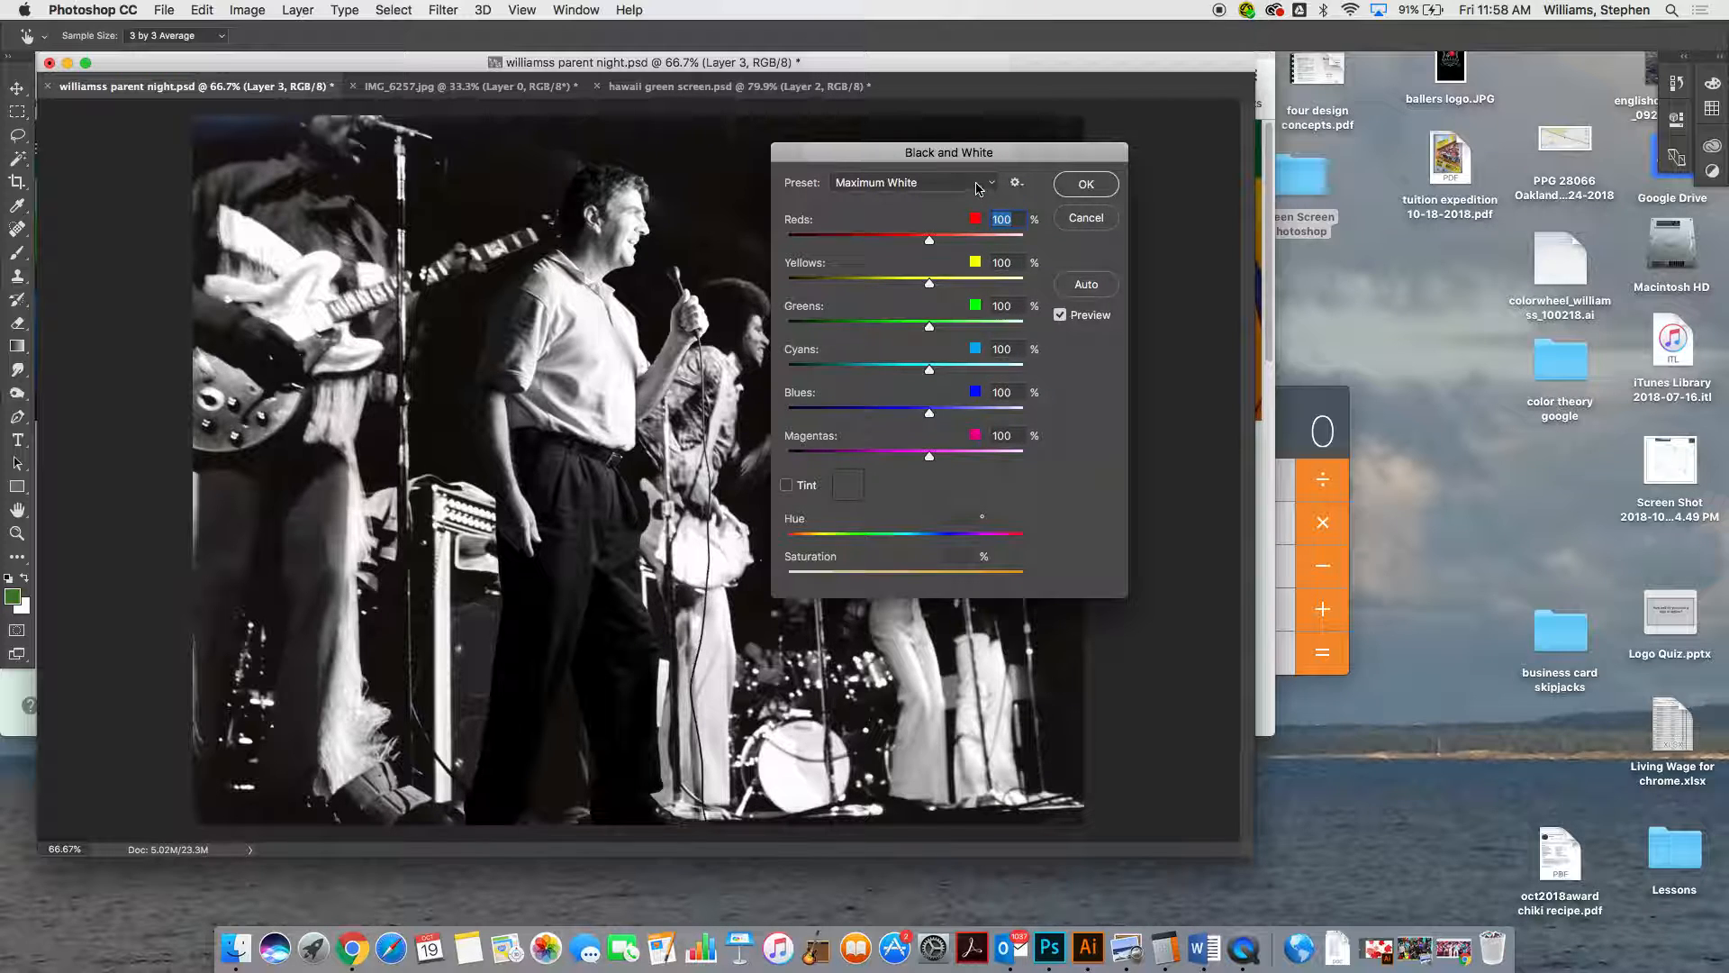
drag(954, 153, 1169, 195)
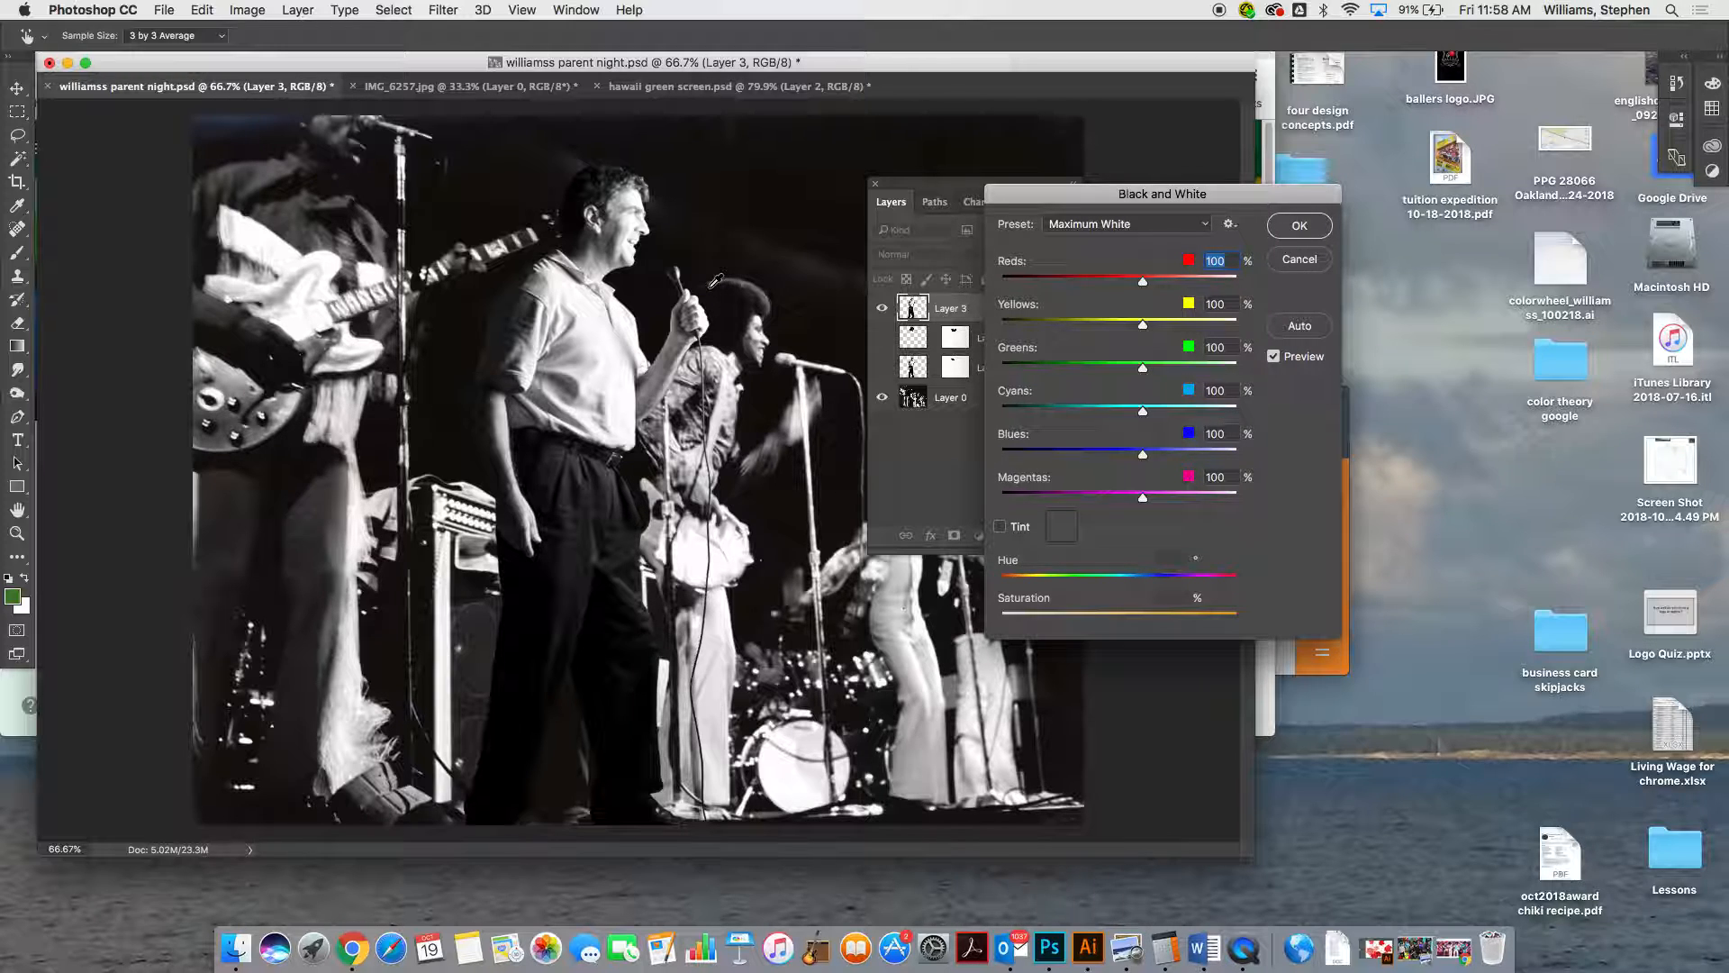
click(1198, 222)
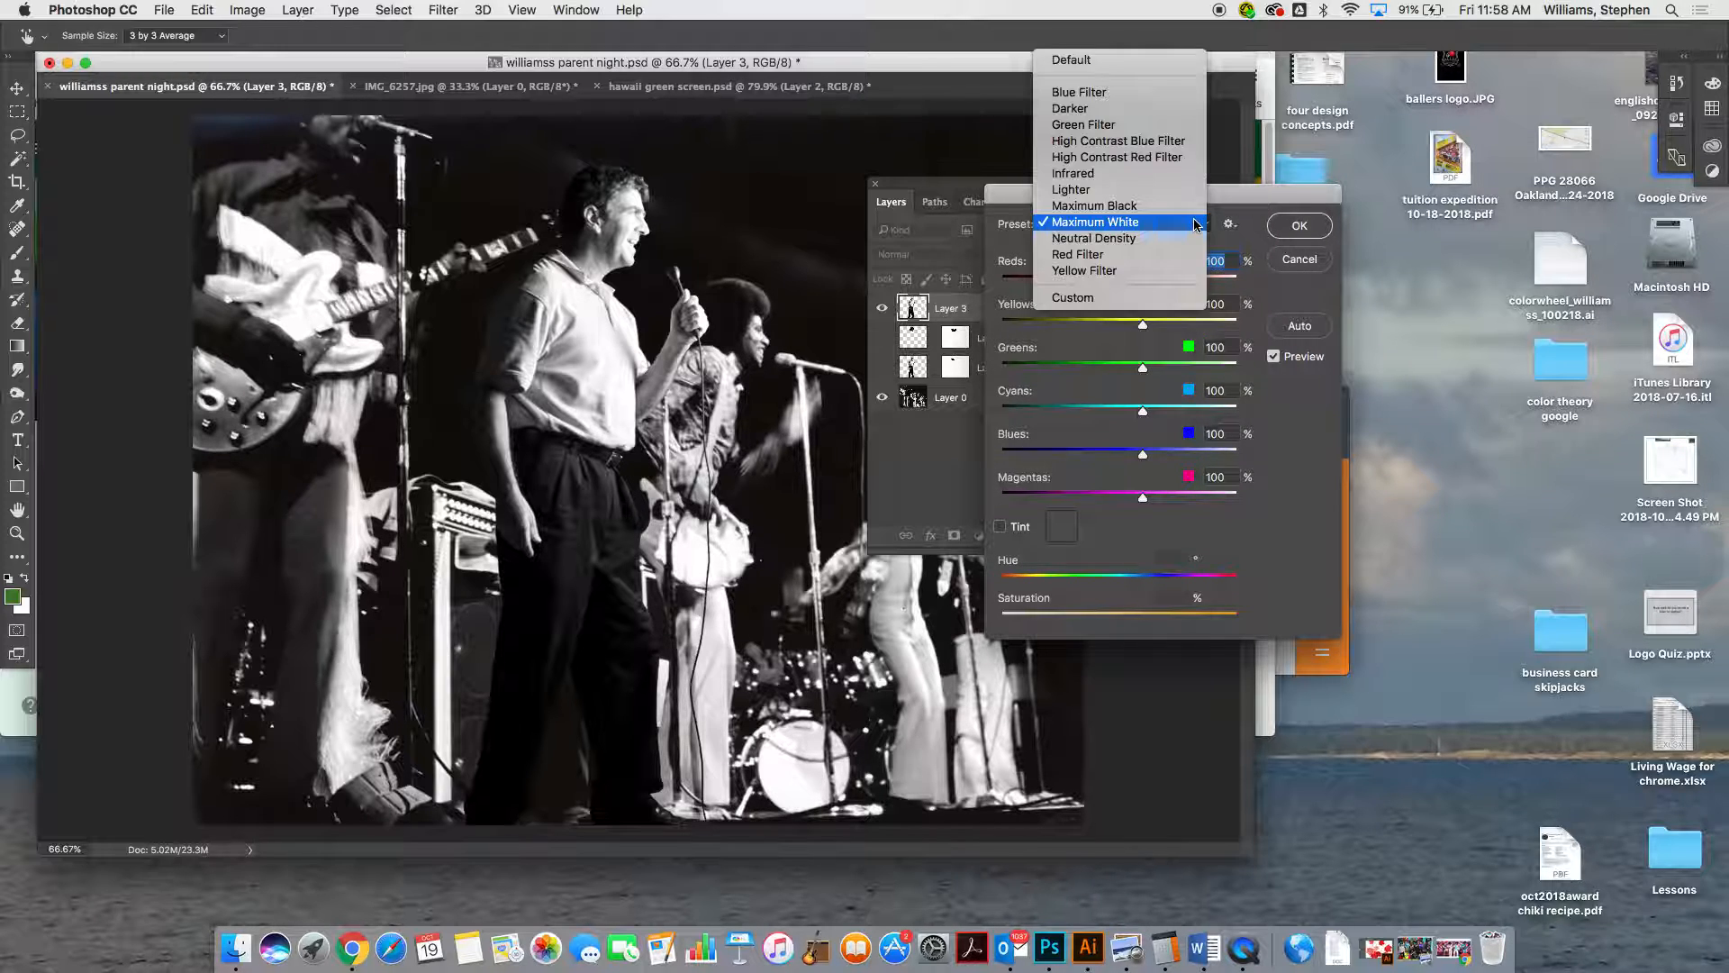
click(1153, 239)
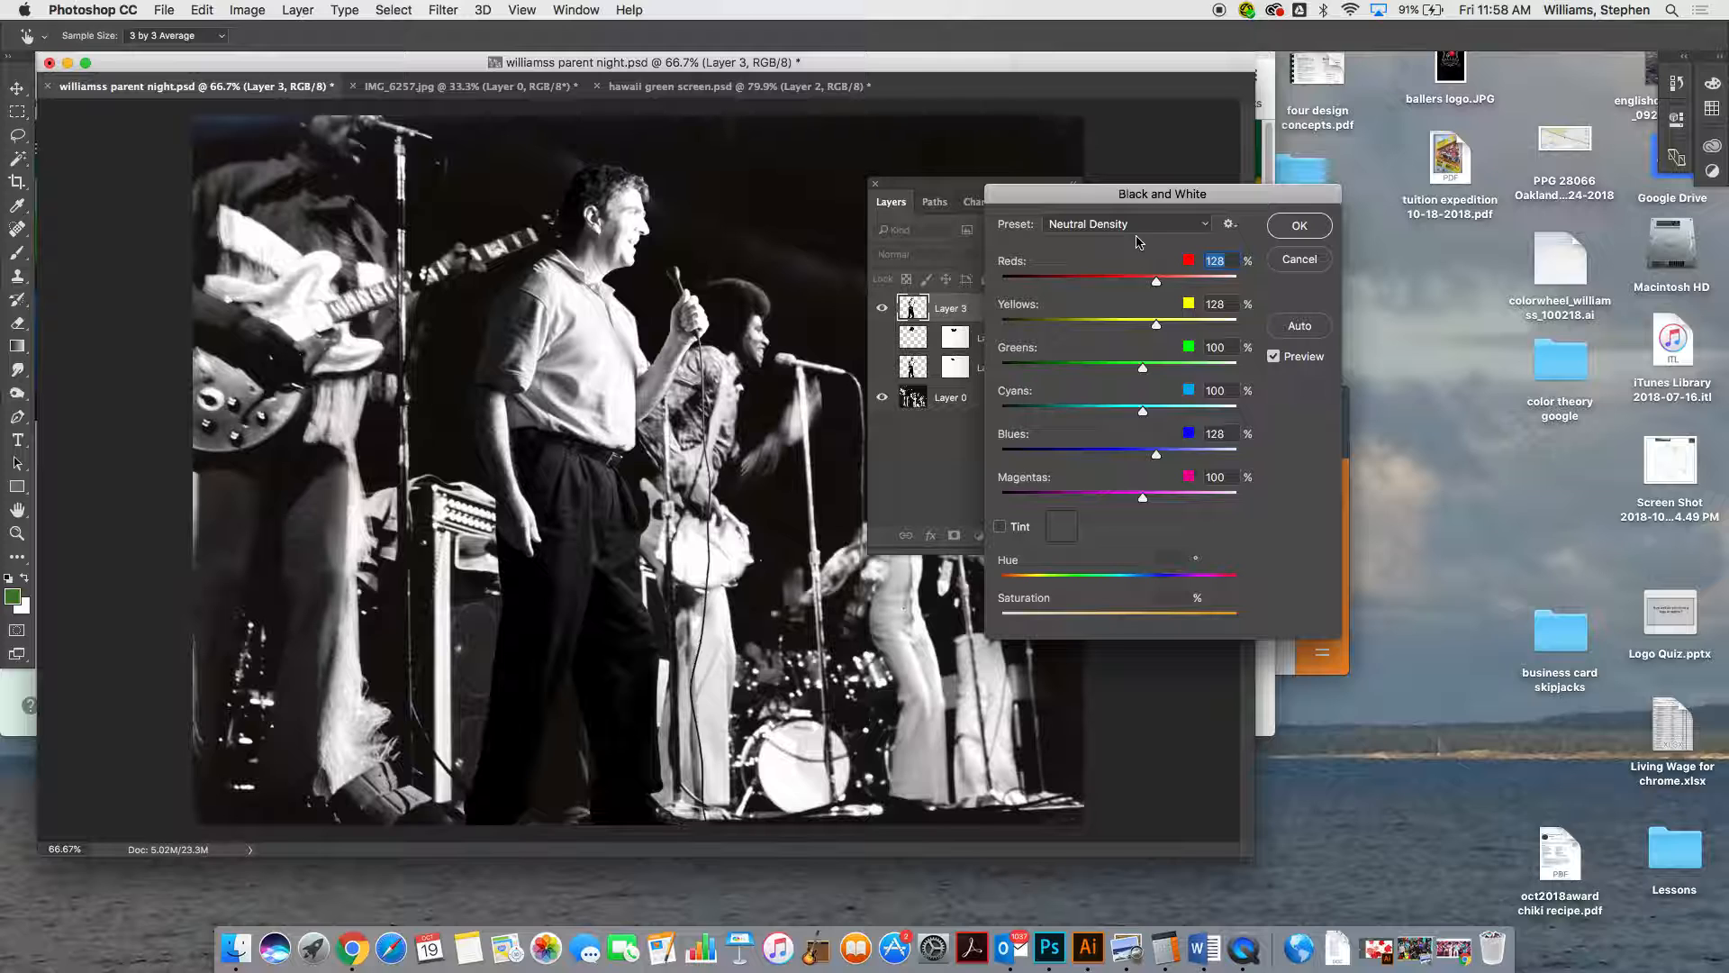
Apply the Black and White adjustment to the man using the Default preset
click(1160, 225)
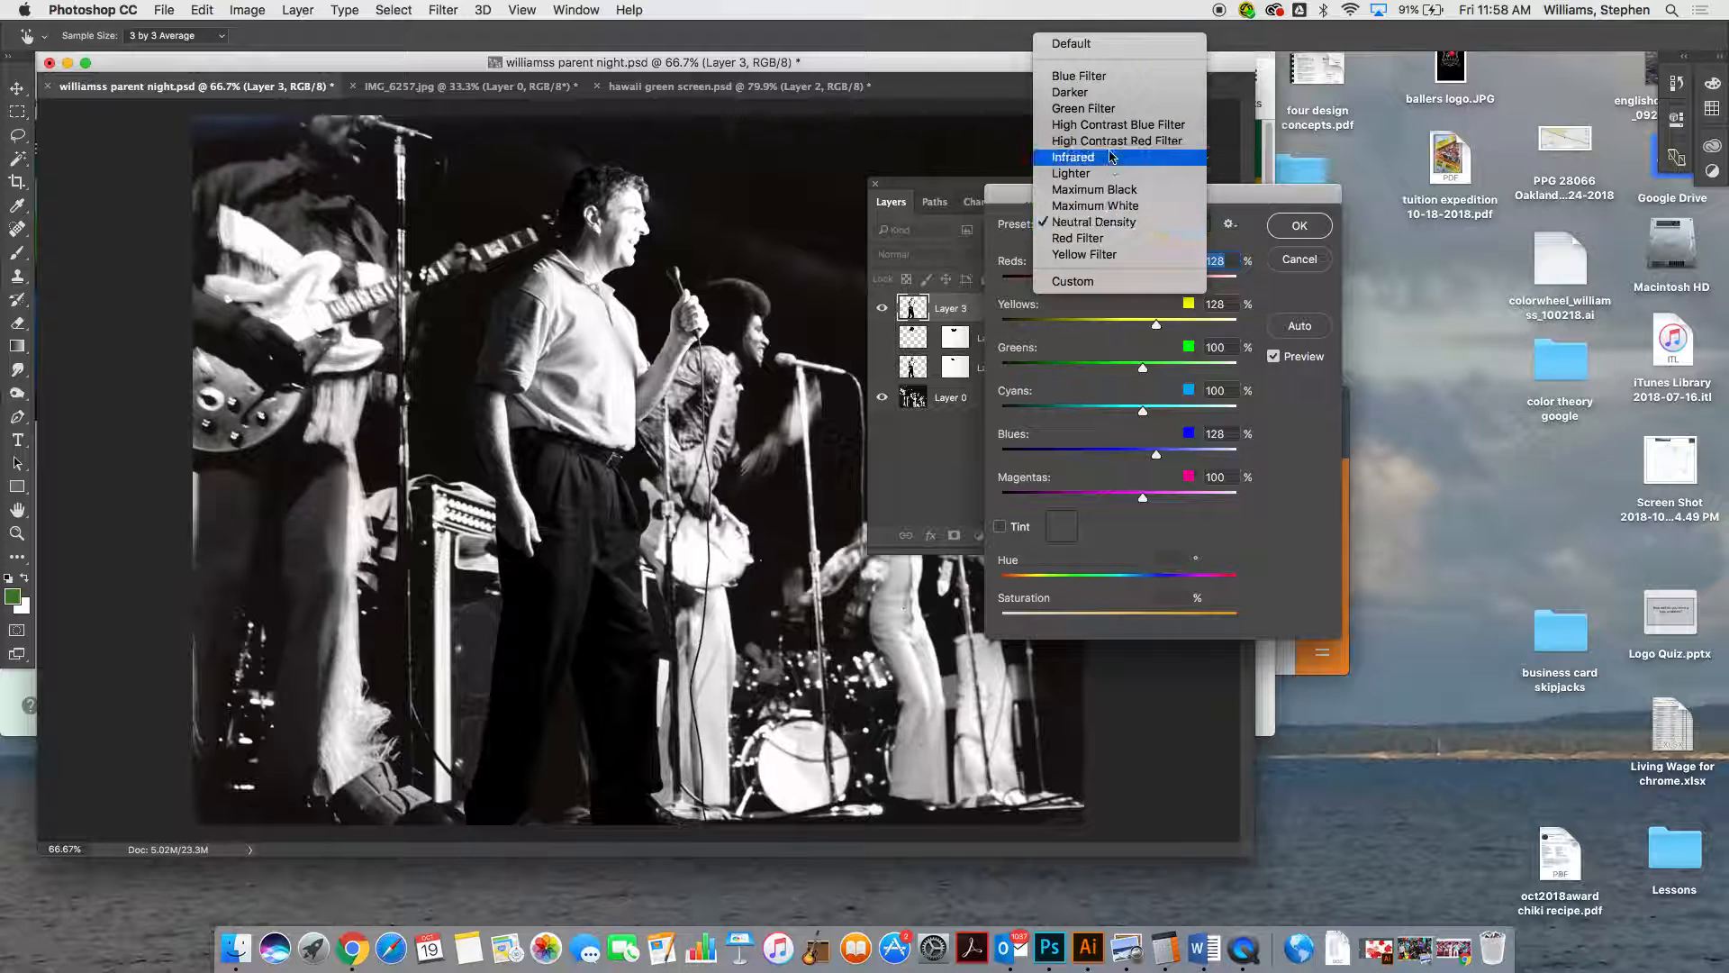
click(1081, 45)
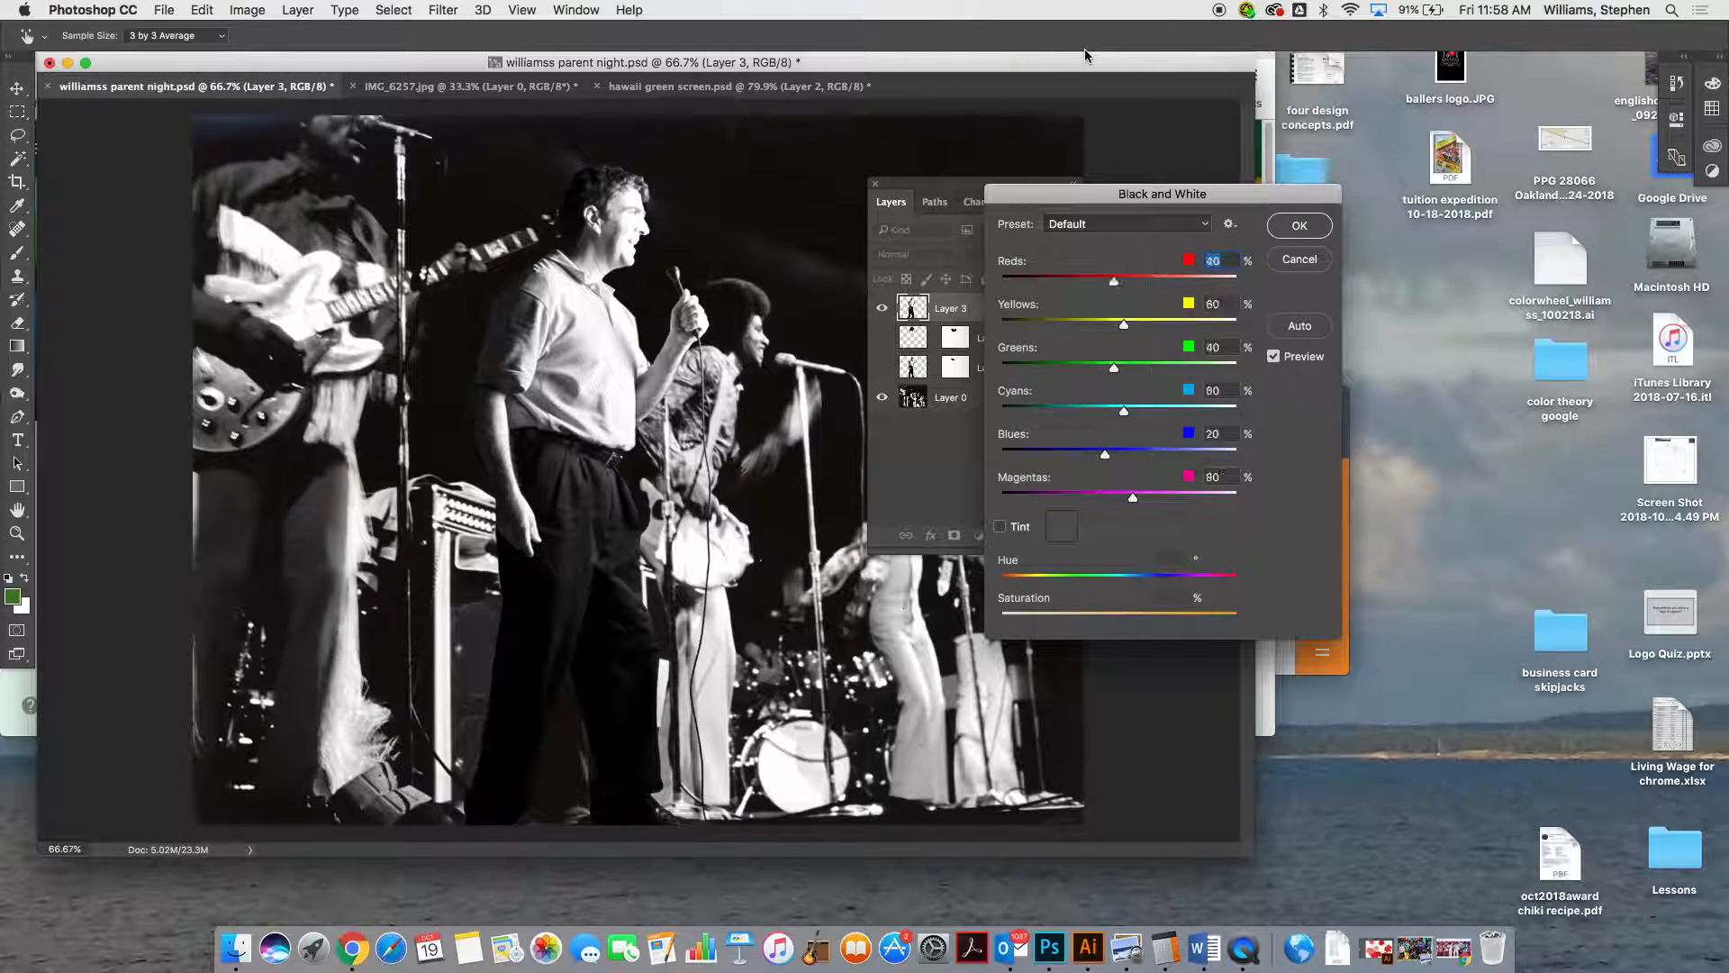
click(1293, 236)
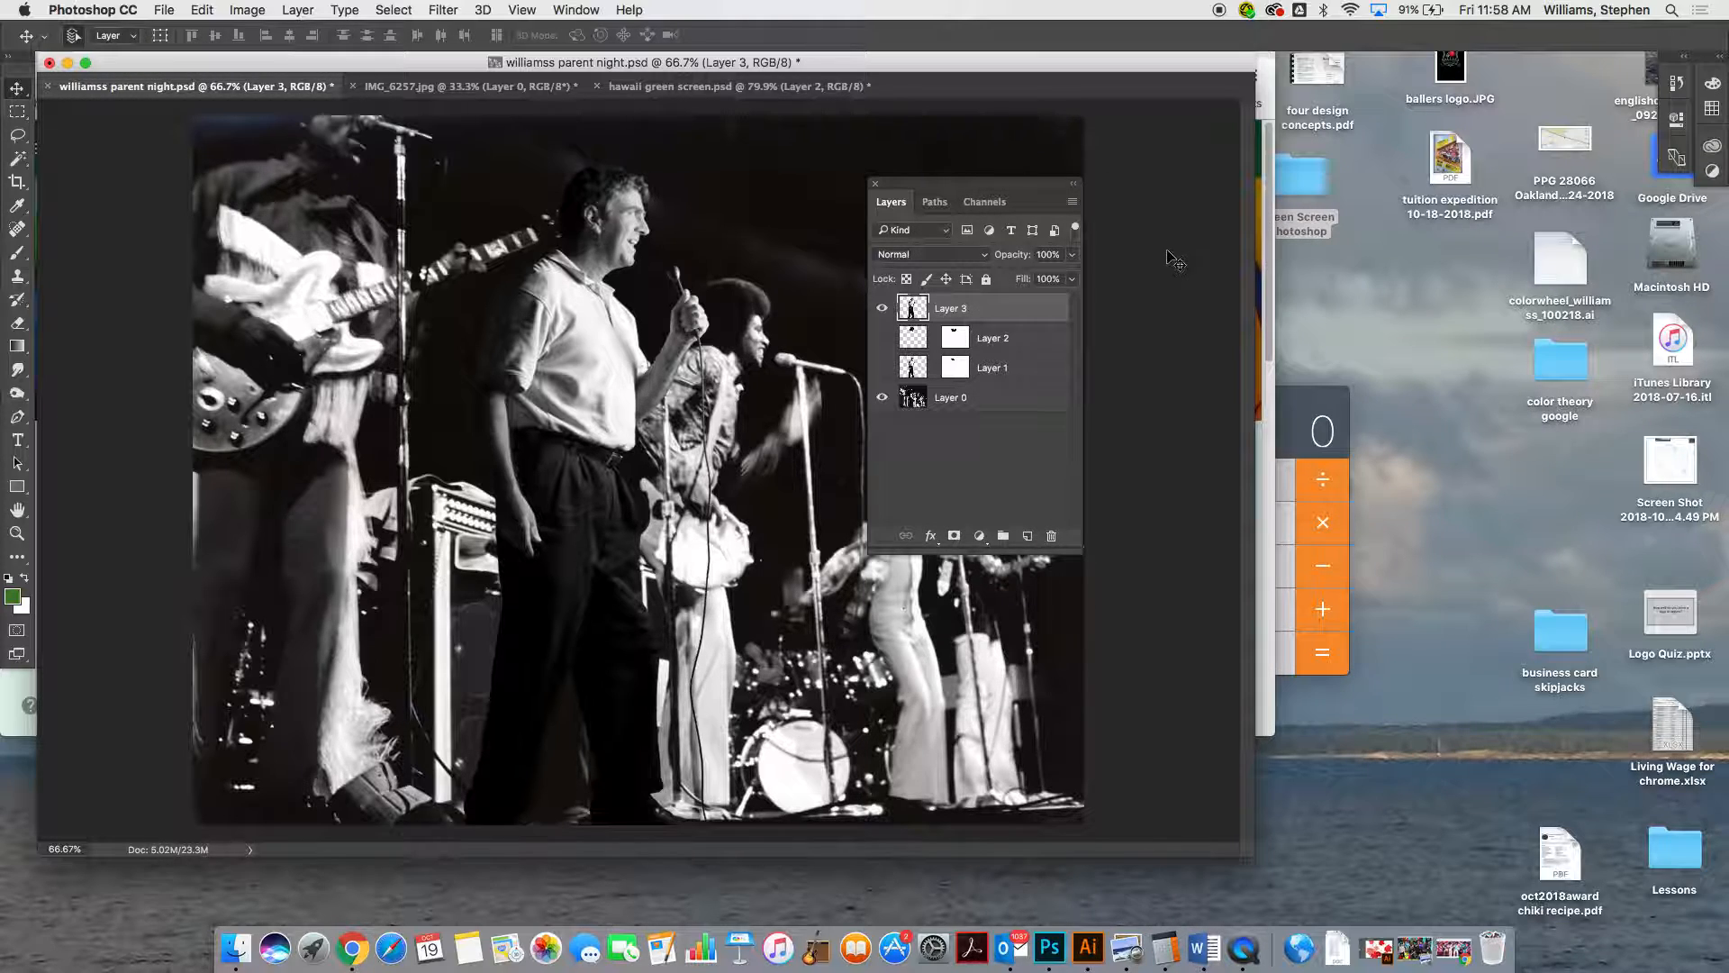
Move Layer 3 beneath Layer 1 and fit the man's head under the afro hair by showing Layer 2 and nudging him
drag(953, 310, 997, 381)
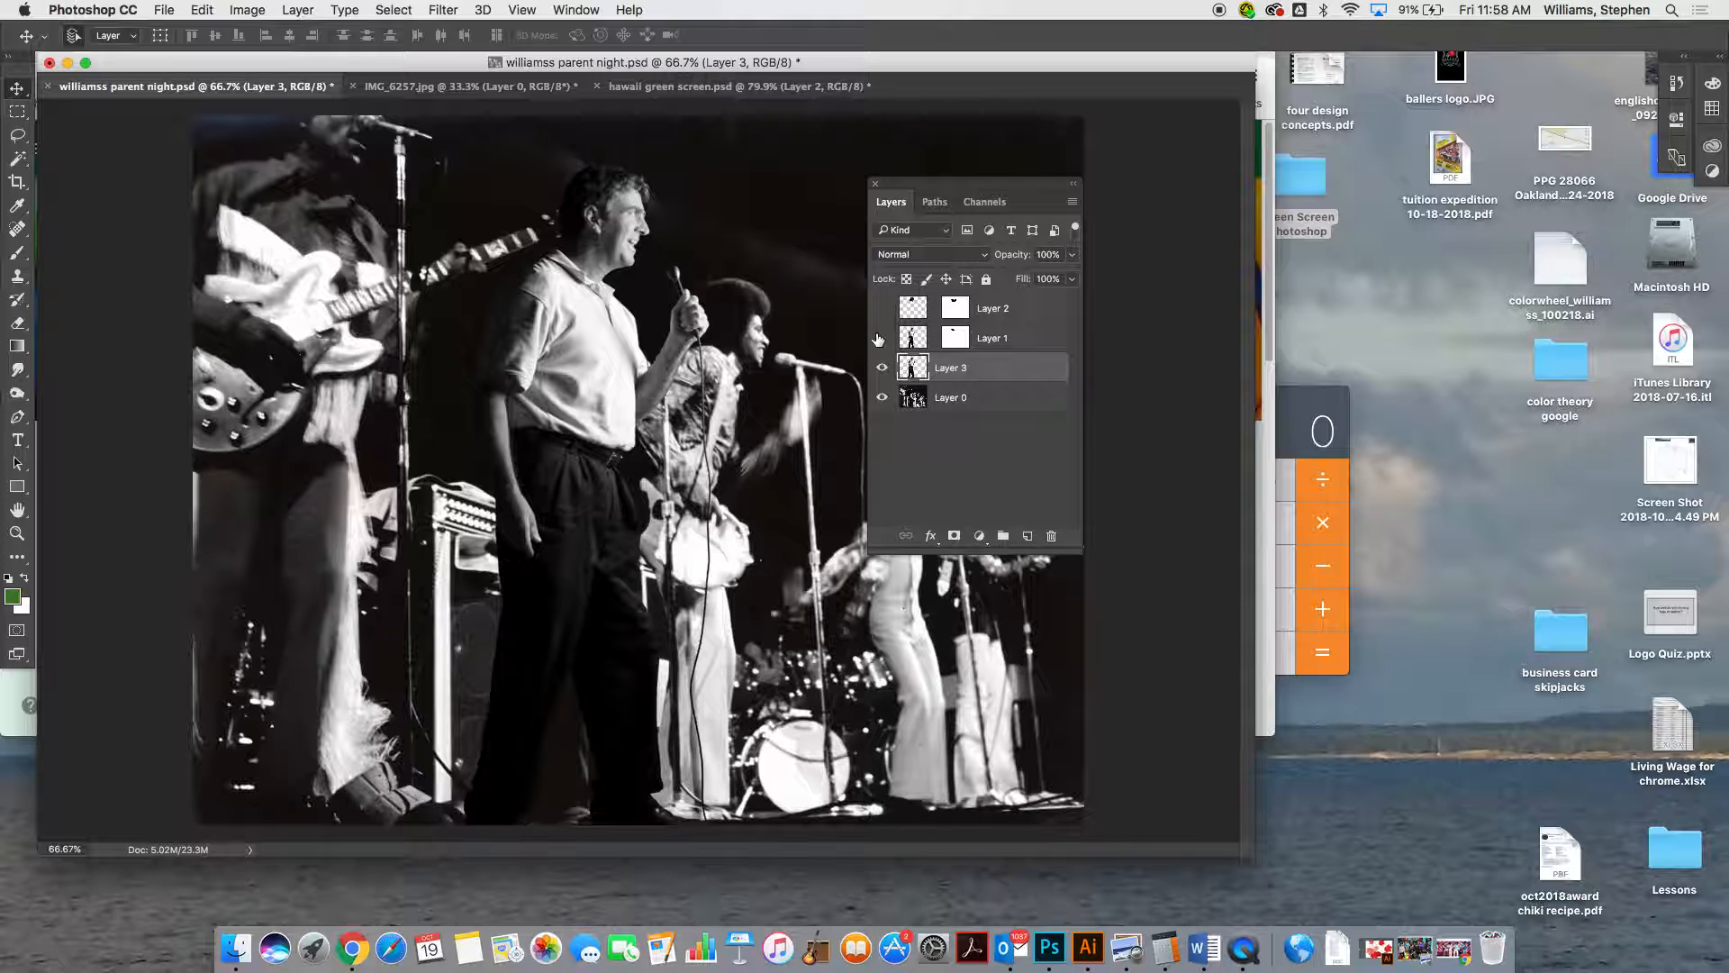
click(882, 338)
click(882, 338)
click(882, 338)
click(882, 338)
click(882, 308)
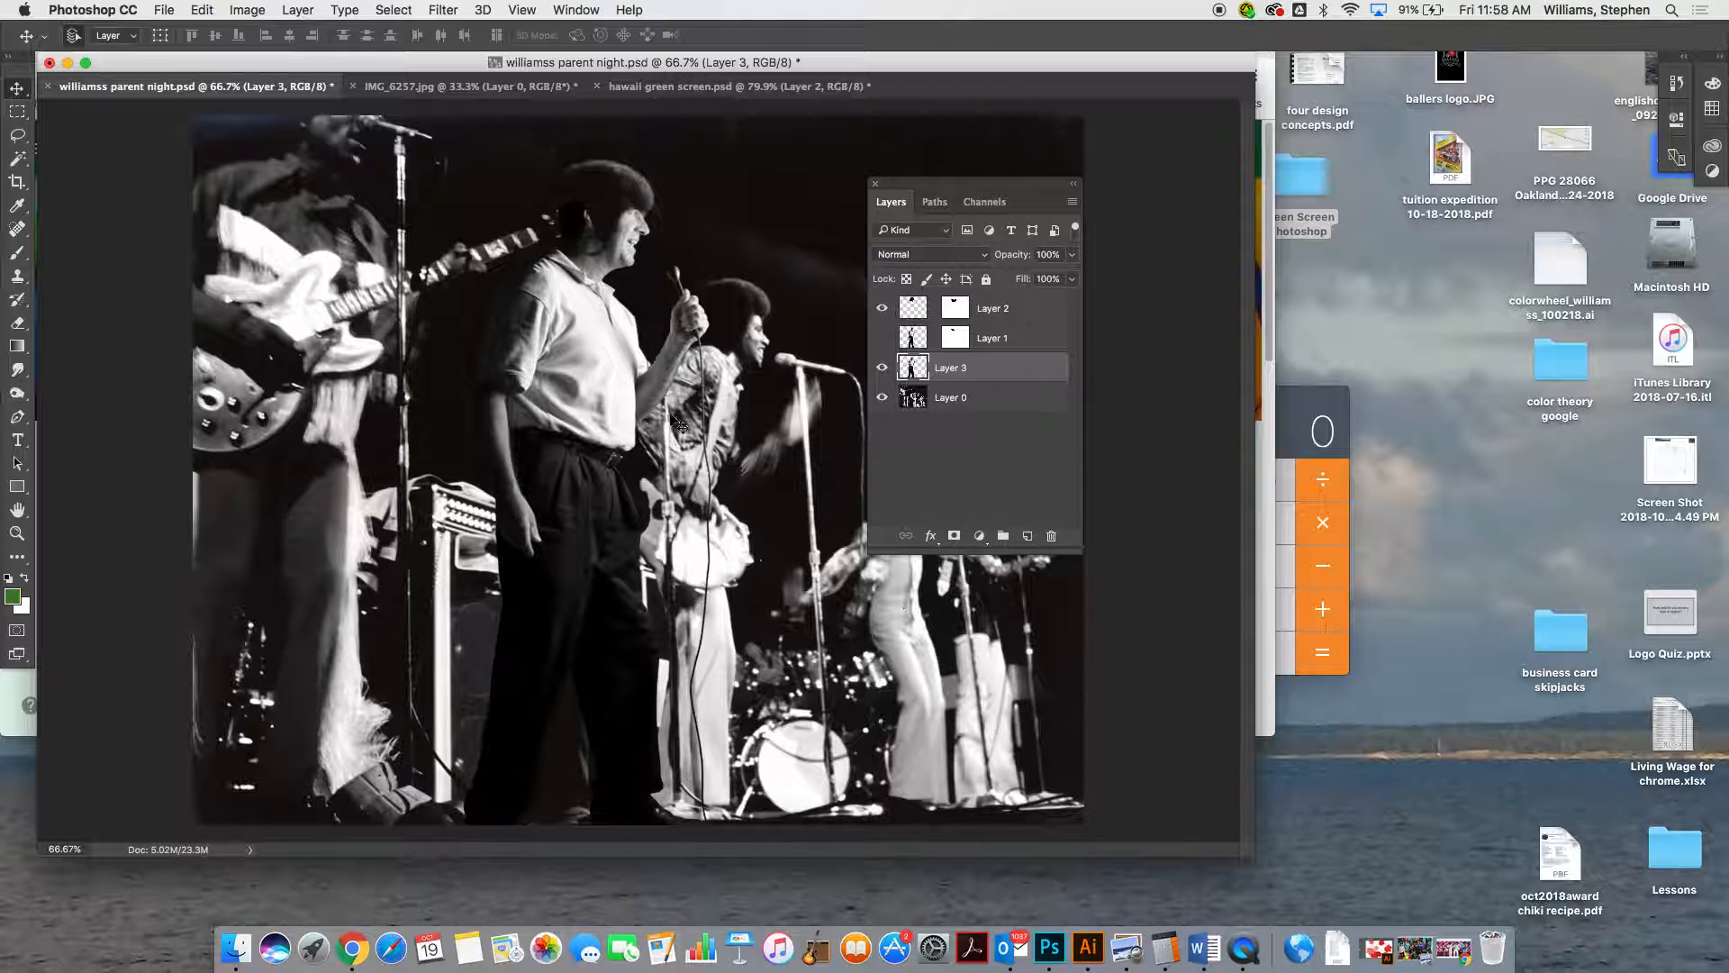
mouse_move(588, 441)
mouse_down()
mouse_move(591, 464)
mouse_move(584, 434)
mouse_up()
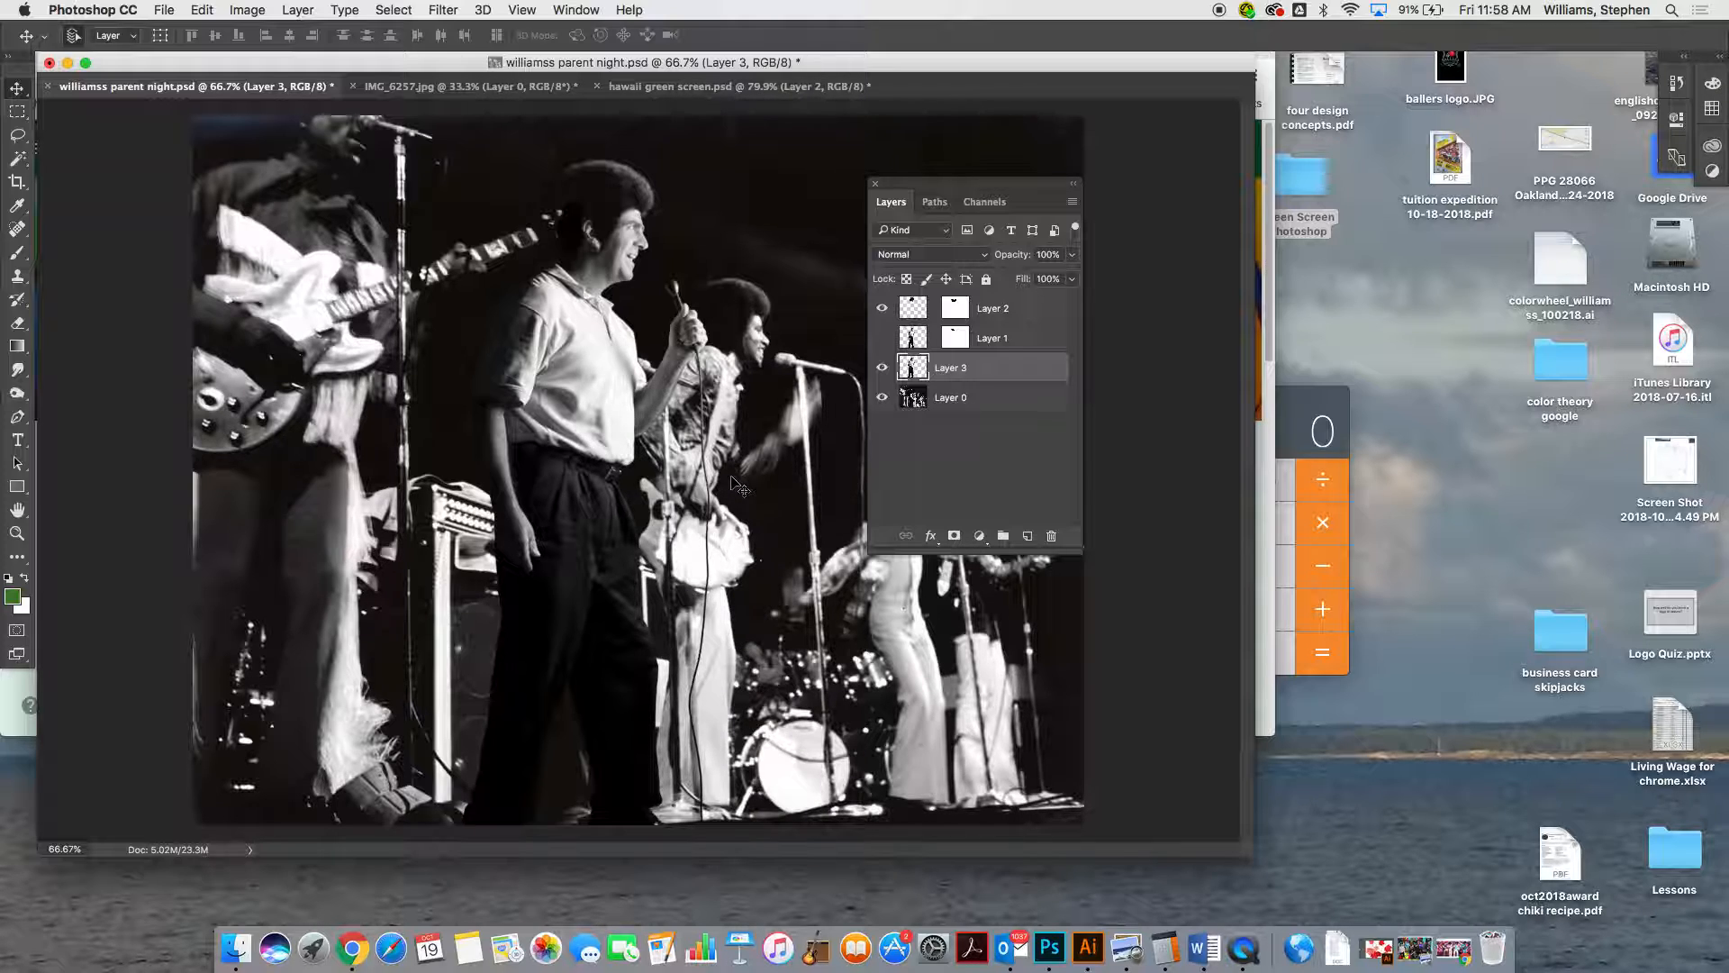
Hide the man on Layer 3 and show the prepared version on Layer 1 instead
click(882, 368)
click(882, 338)
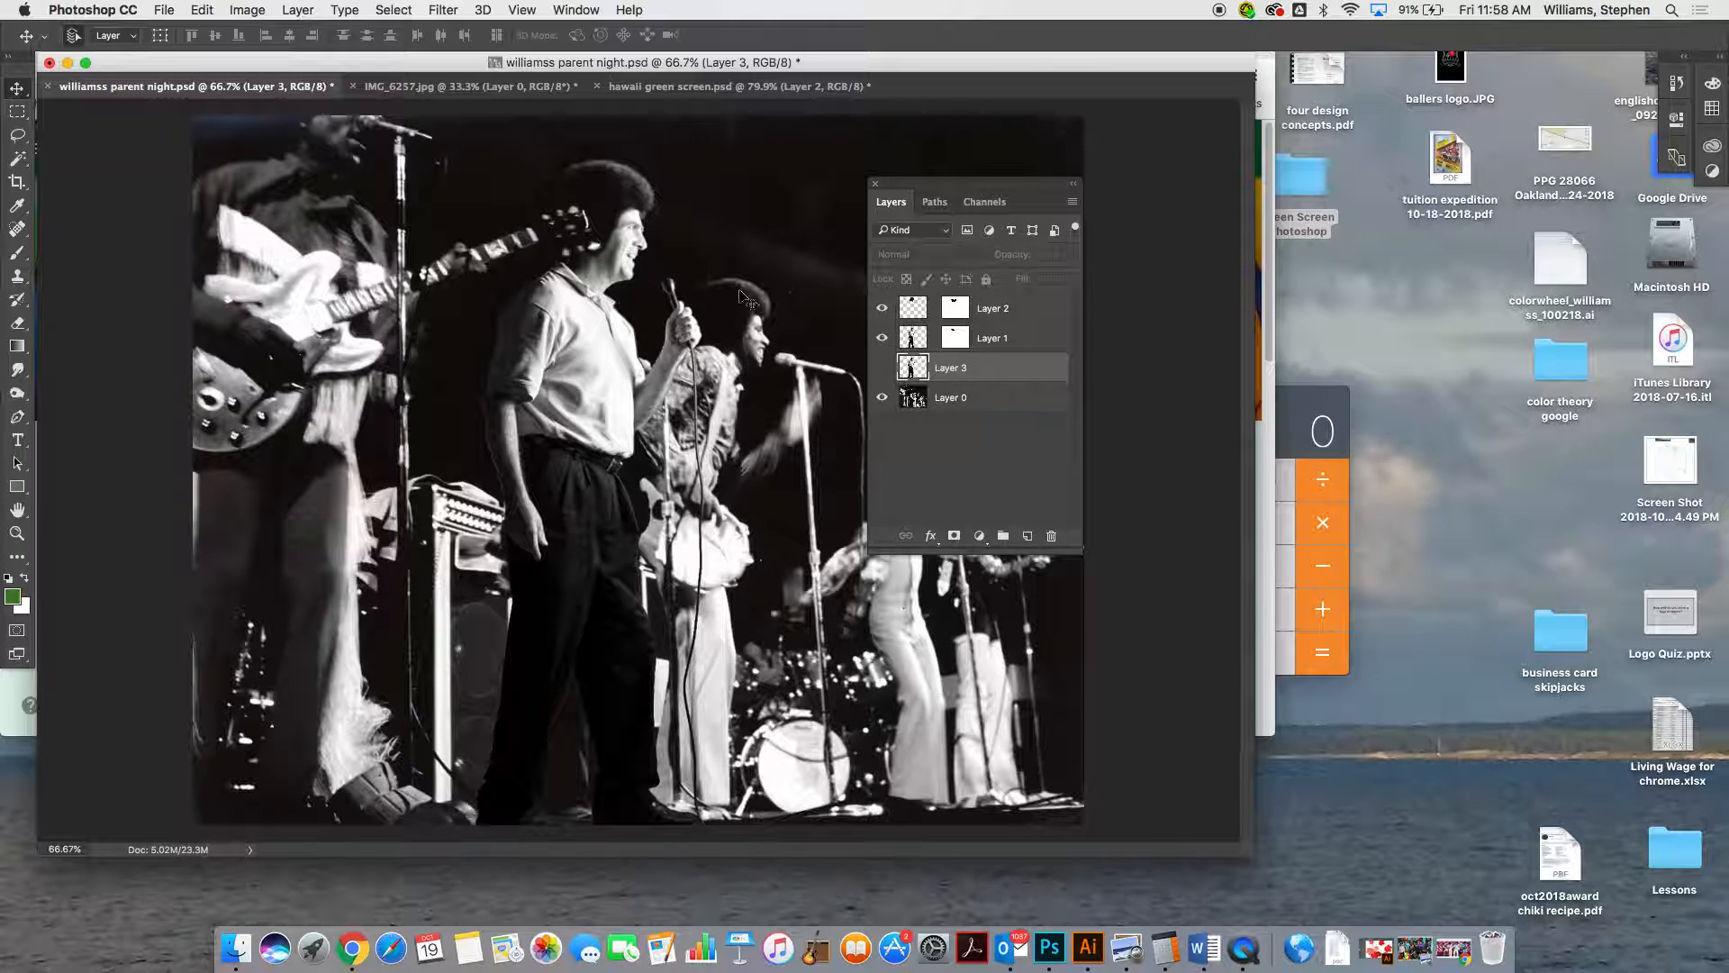
Save the composite as a layered Photoshop file named "green screen" plus the author's surname and 101918, with Maximize Compatibility on
click(170, 12)
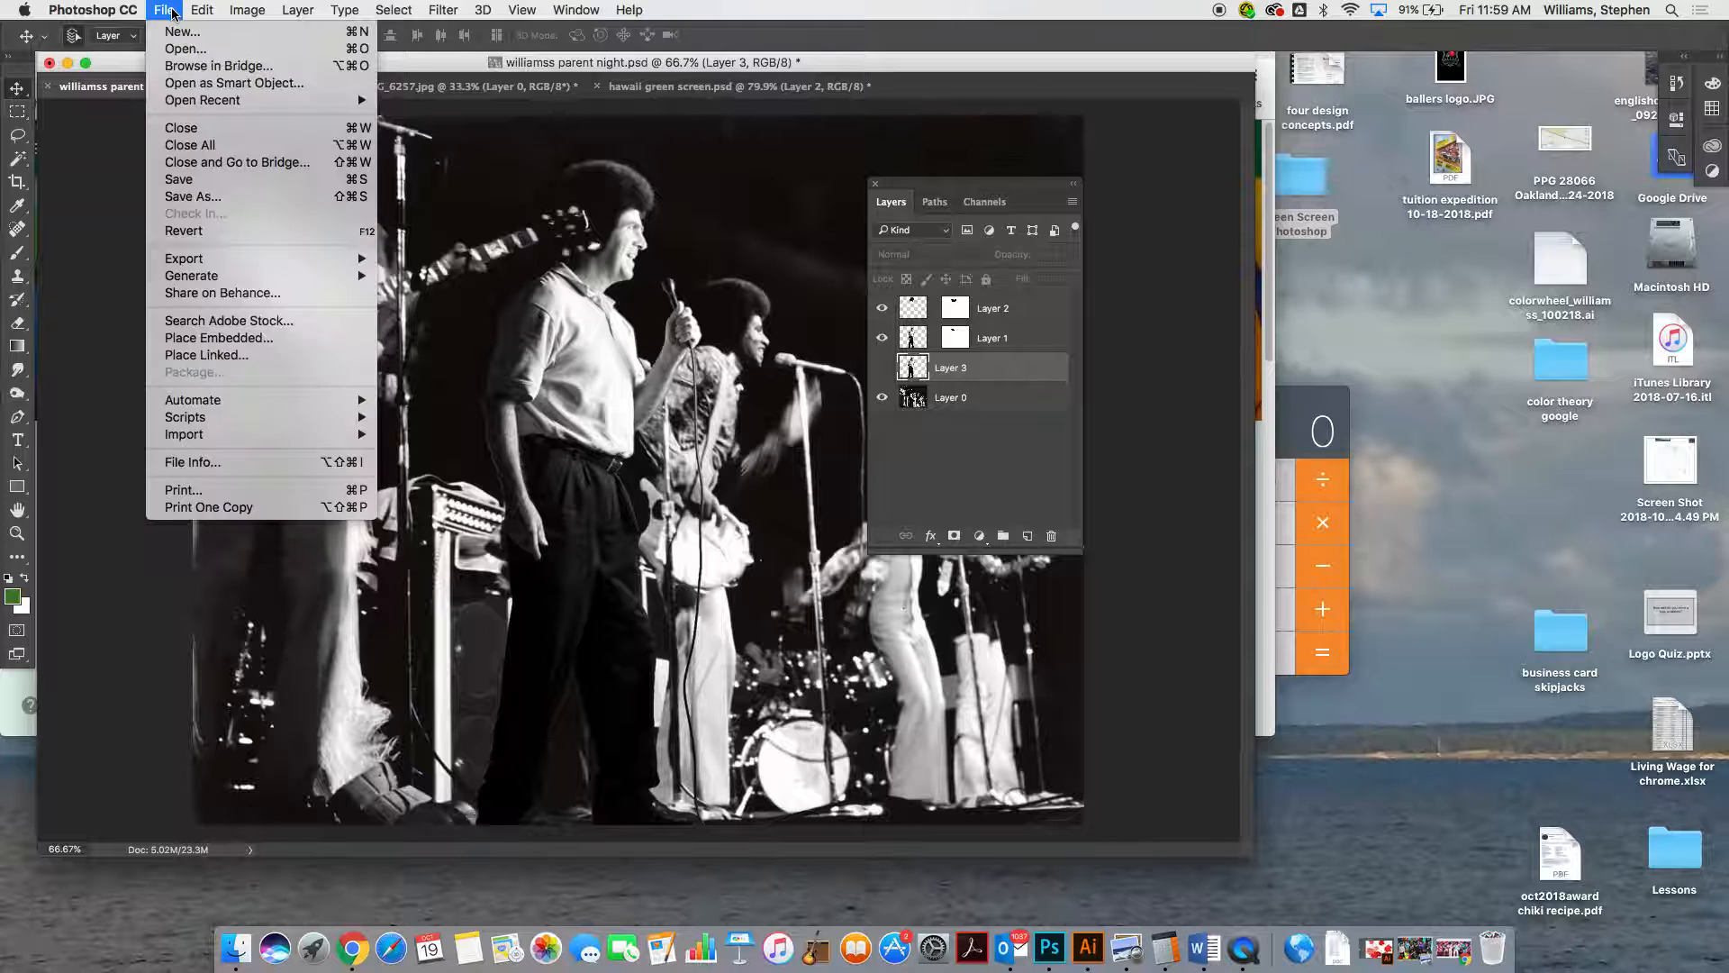
click(203, 197)
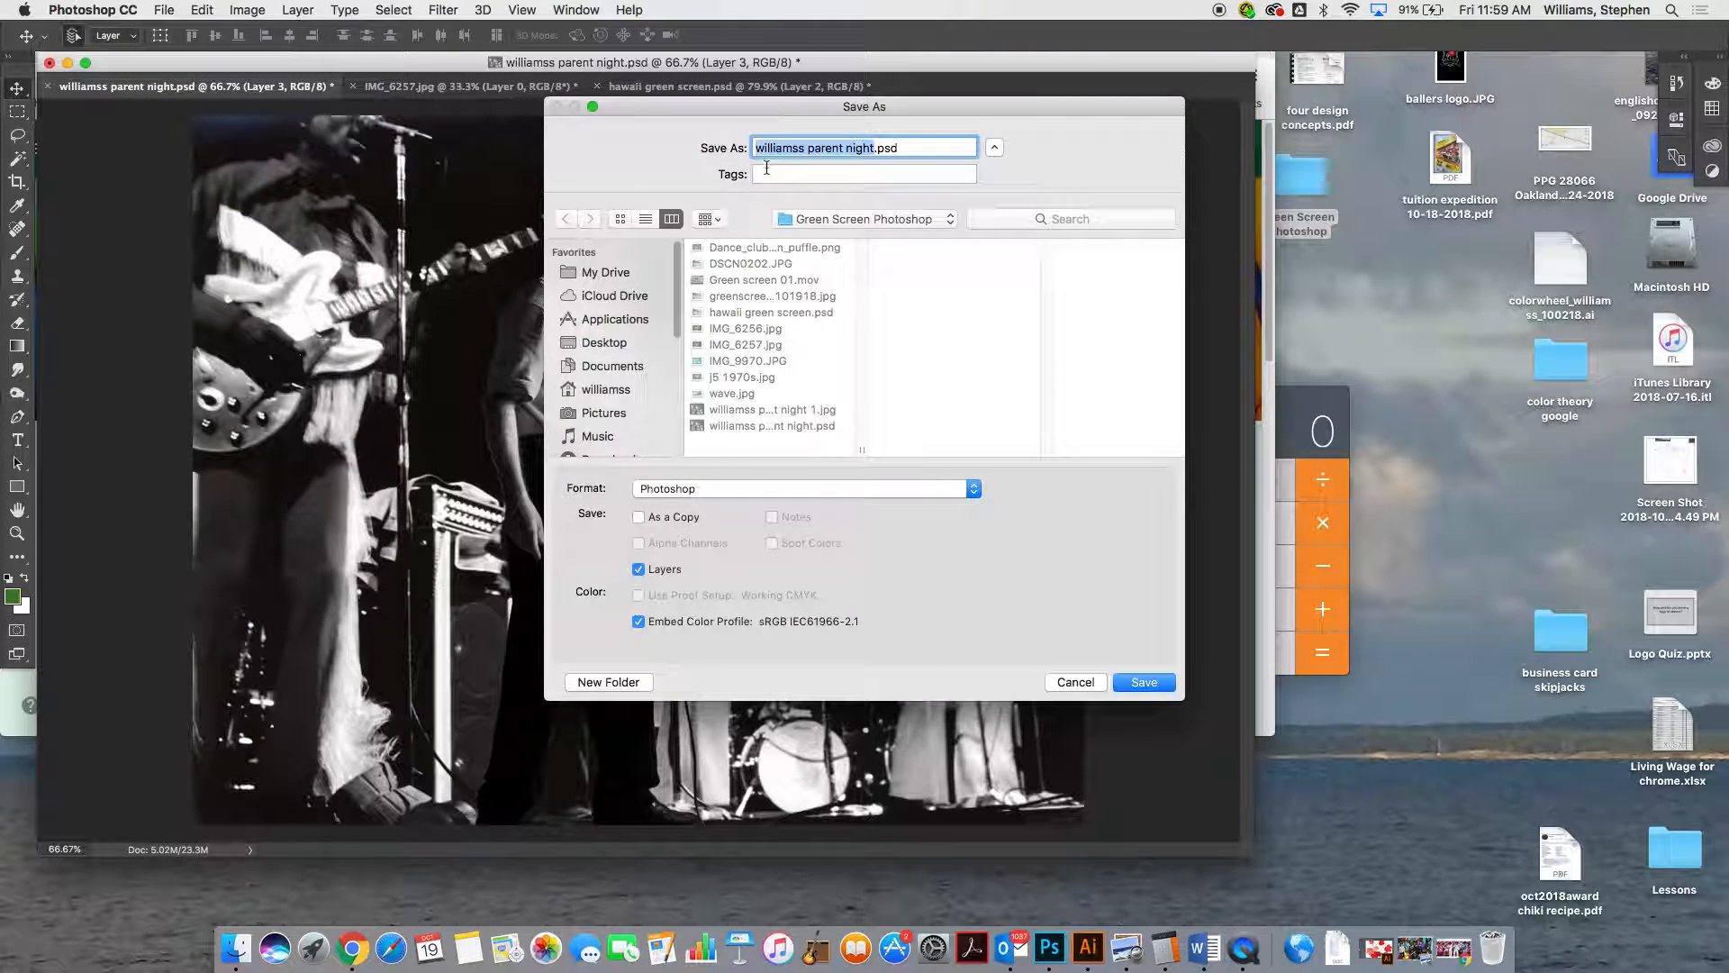
click(868, 147)
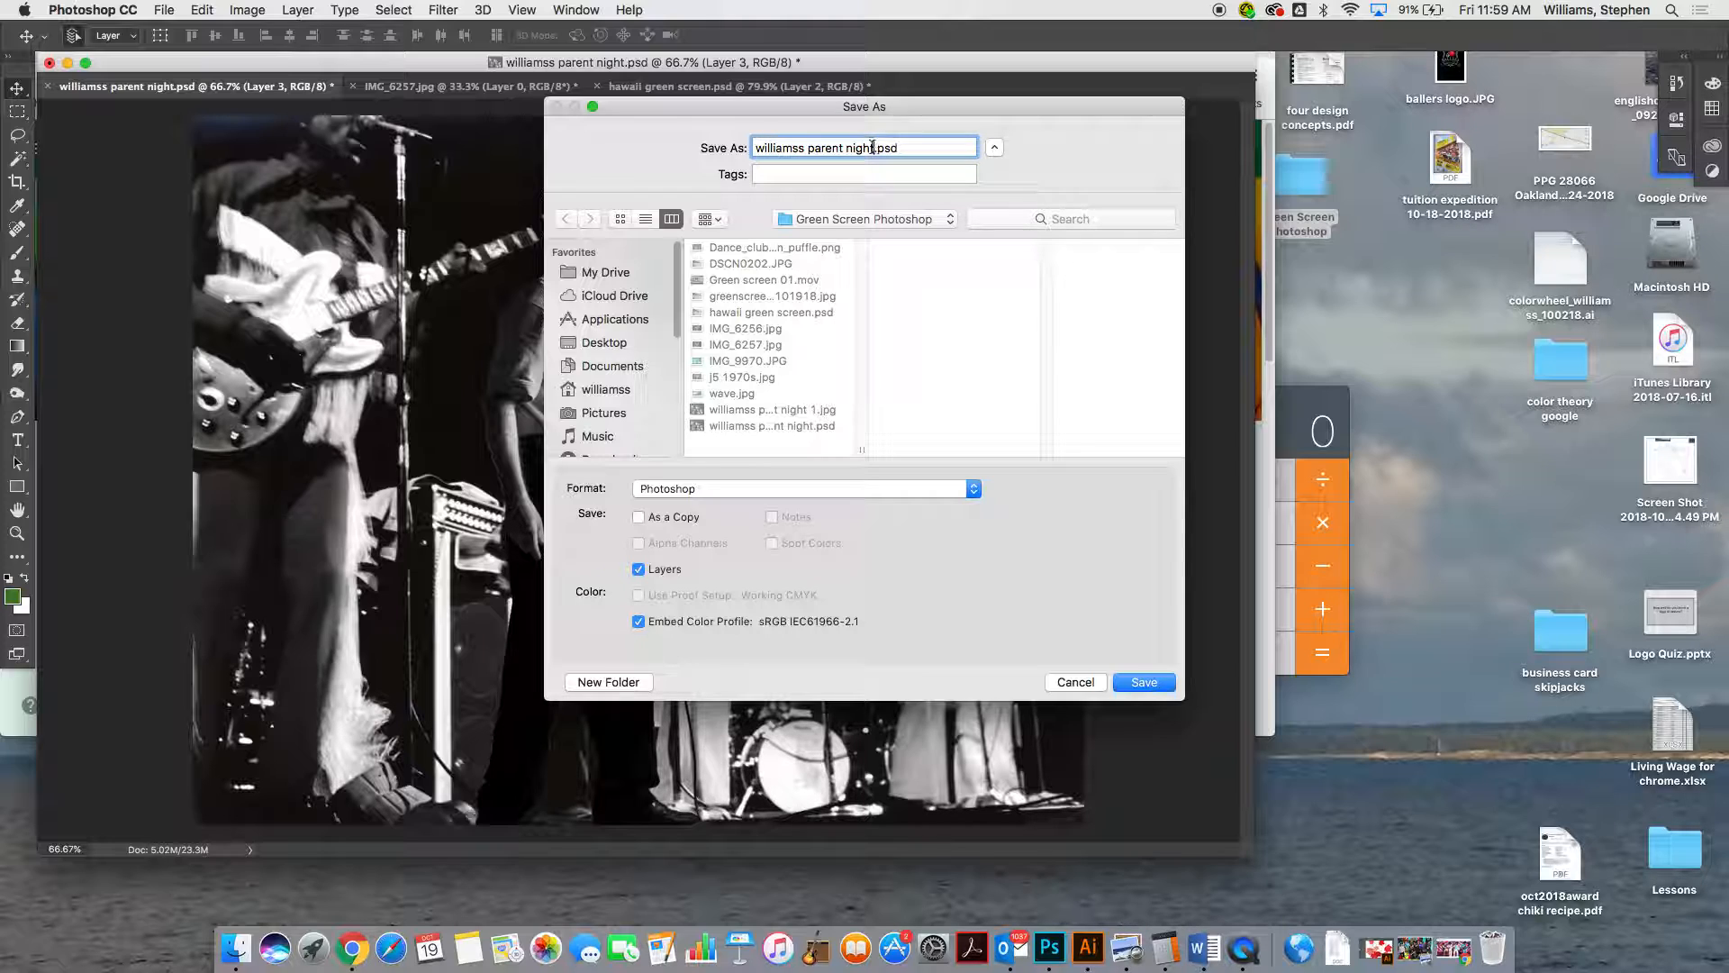
drag(867, 147, 743, 148)
text(green sct)
text(ree)
text(n)
text( ja)
key(BackSpace)
key(BackSpace)
key(BackSpace)
text(williams)
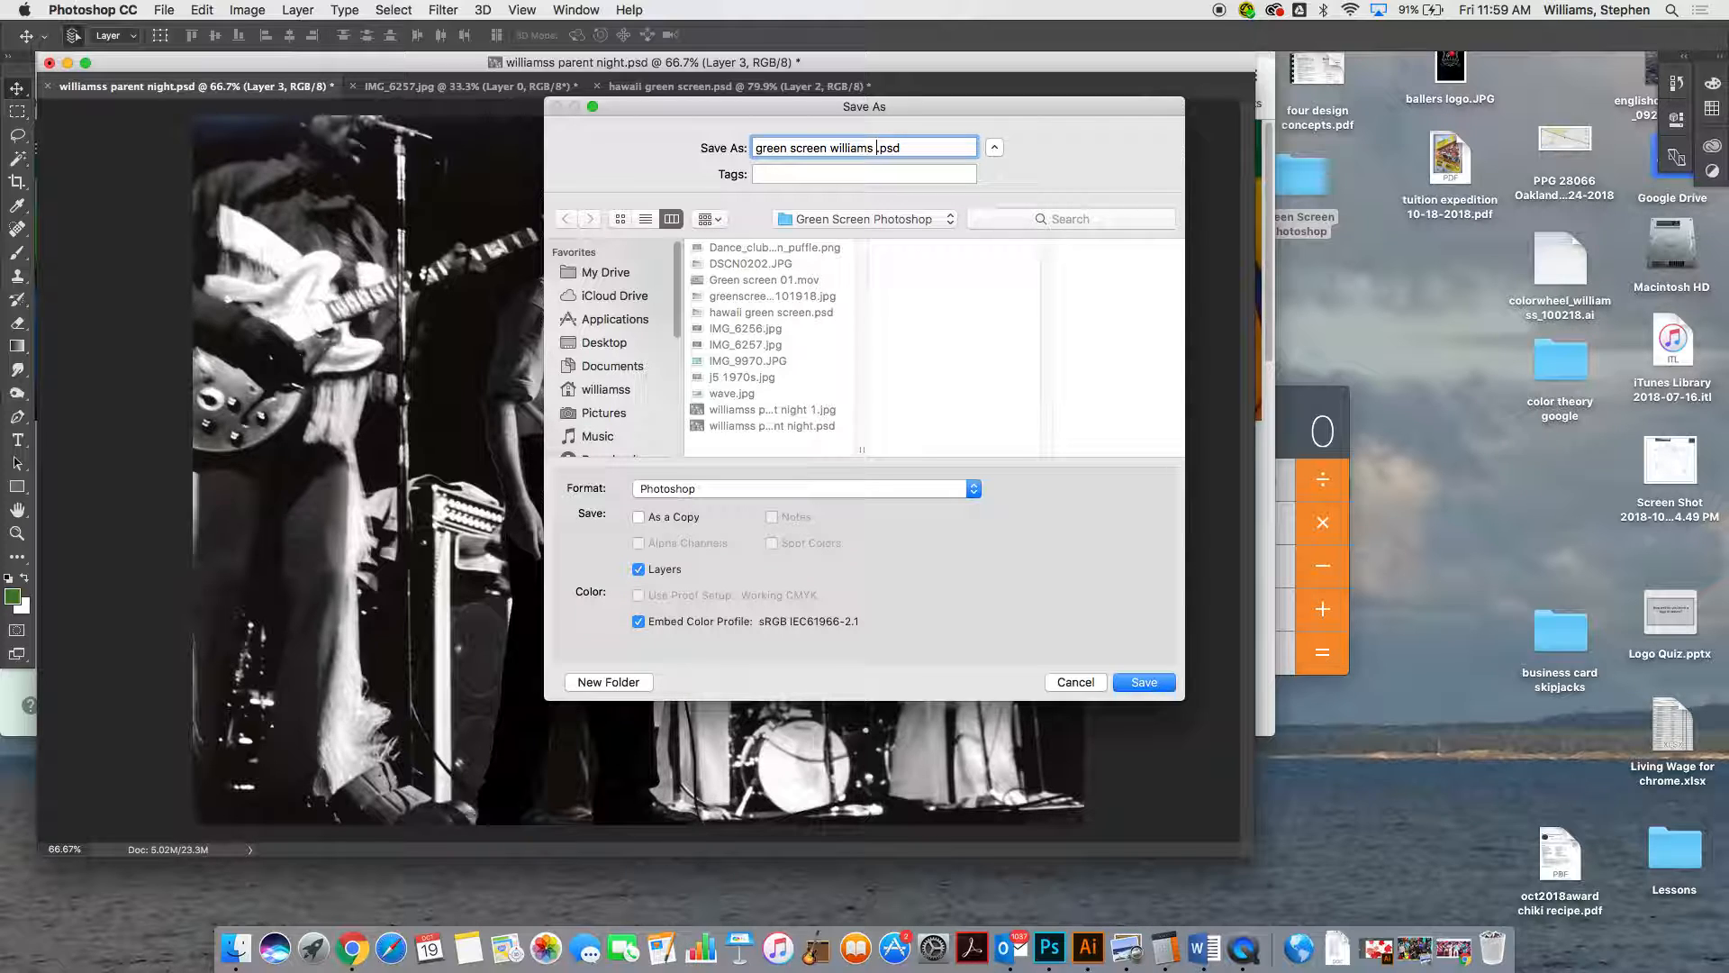
text( 101918)
click(1142, 682)
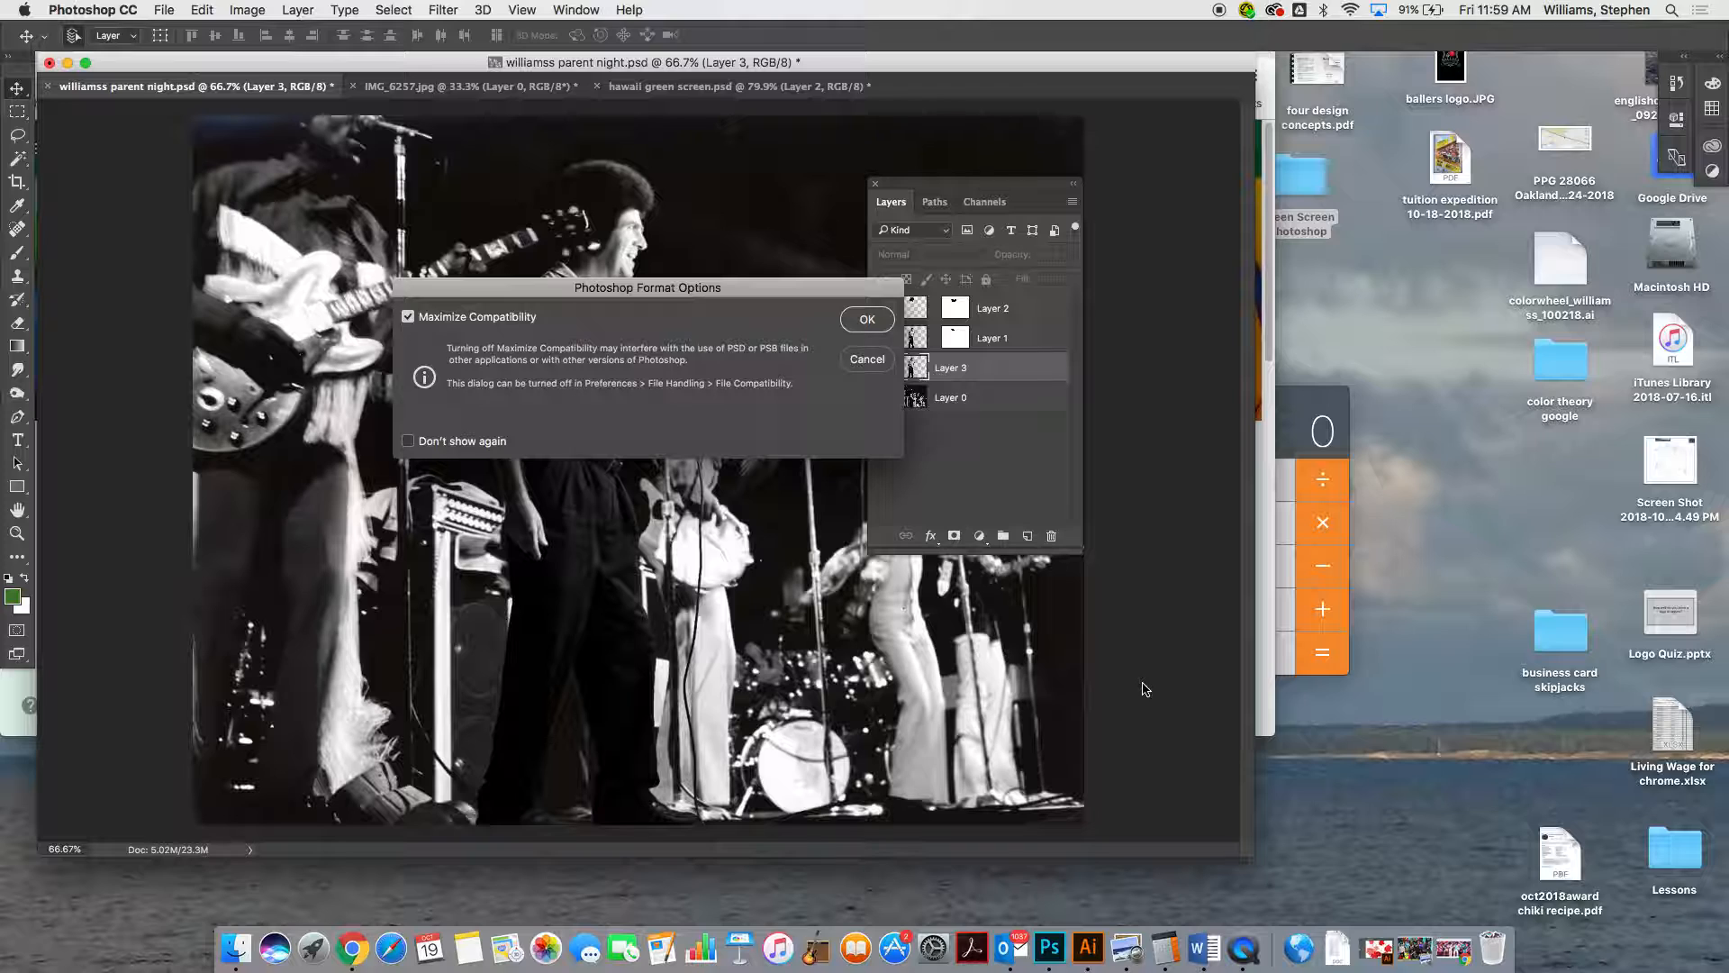
click(874, 320)
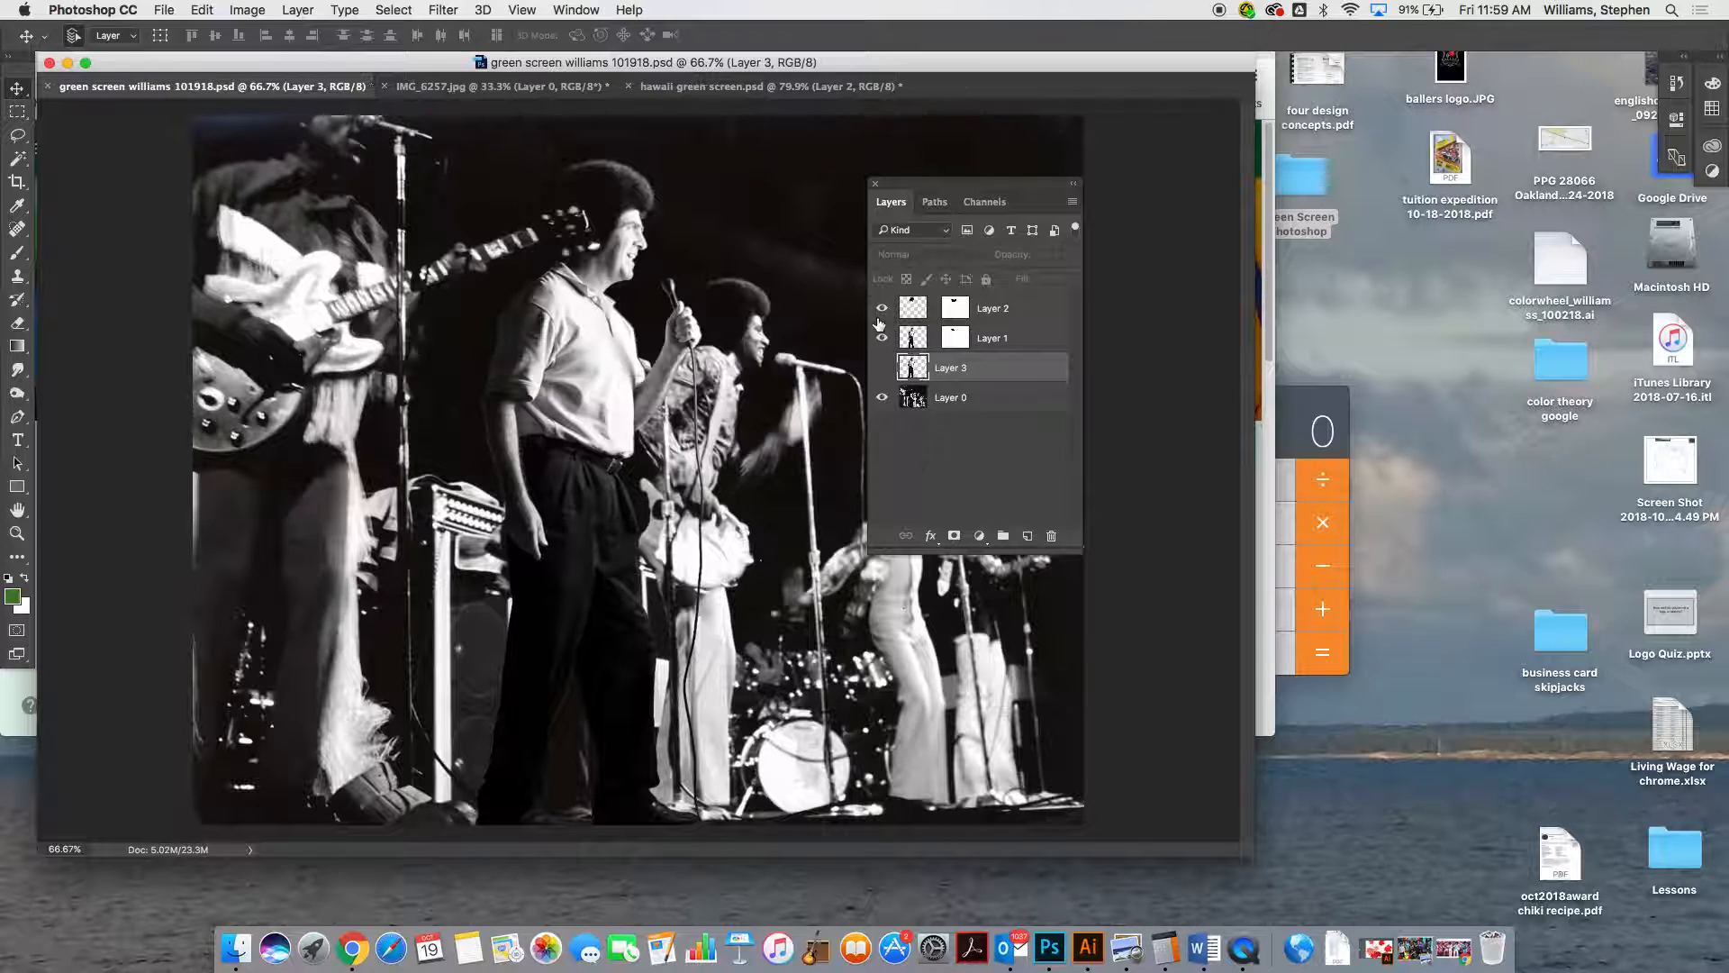
Compare the composite with and without the man by hiding and showing Layer 1
click(883, 338)
click(882, 338)
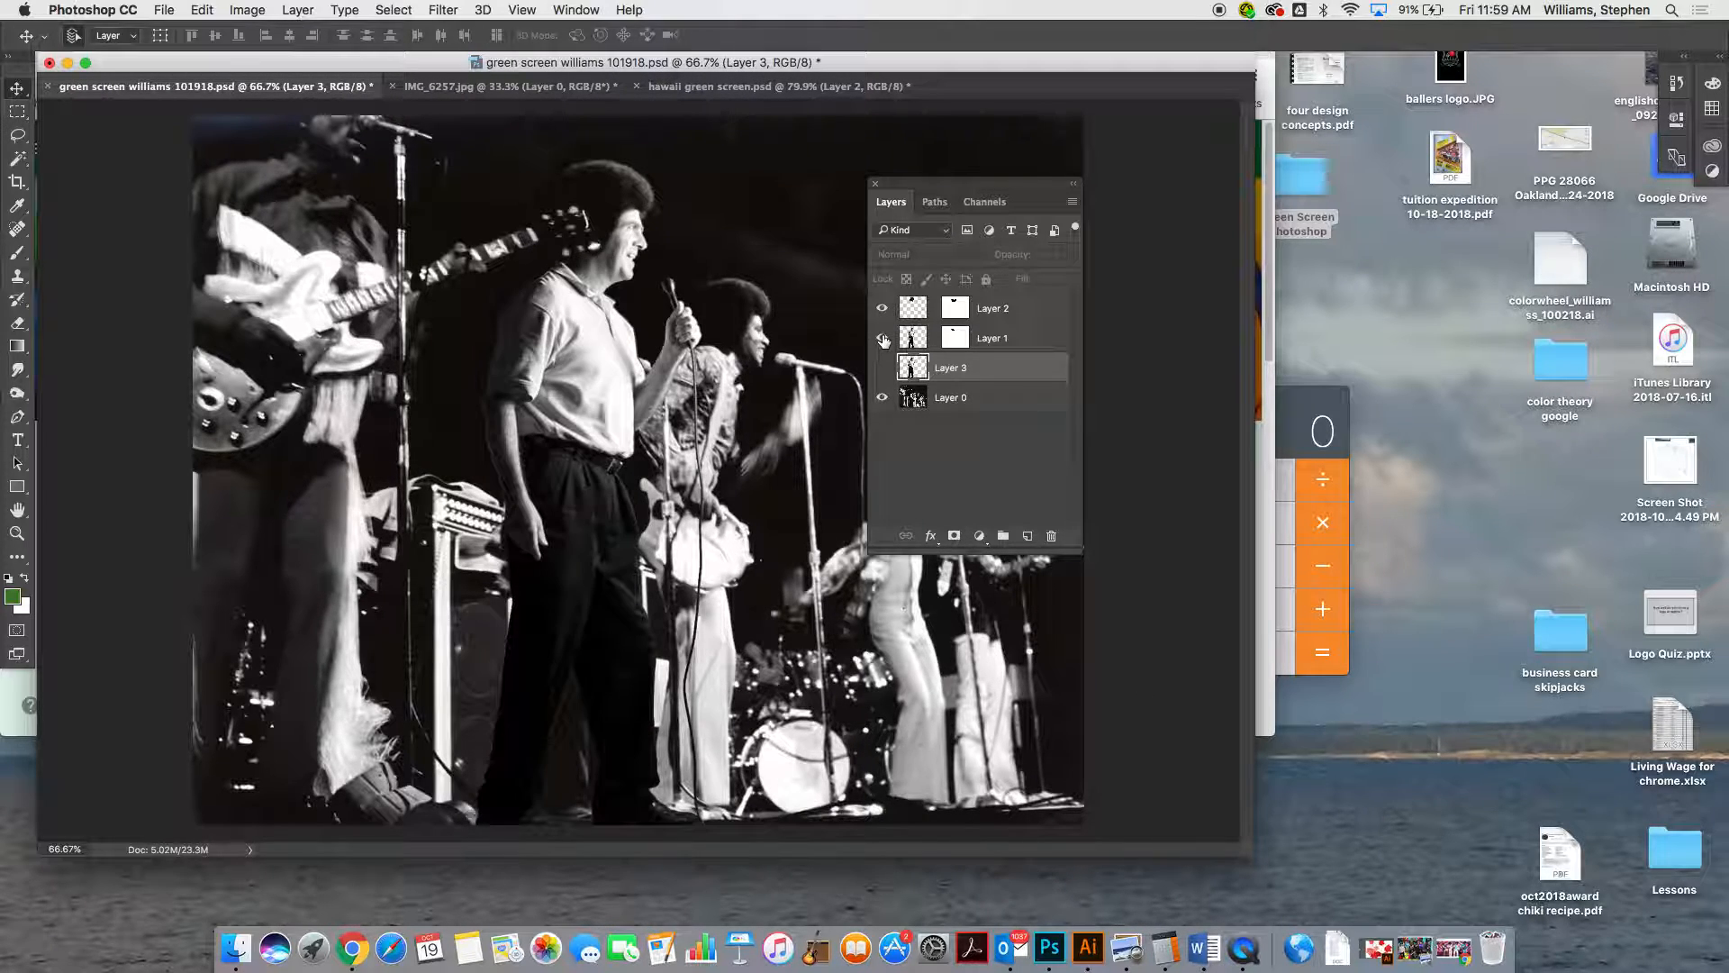
click(883, 338)
click(883, 339)
Save a JPEG copy of the composite under the same file name at quality 12 (Maximum), Baseline ("Standard")
key(alt+super+Escape)
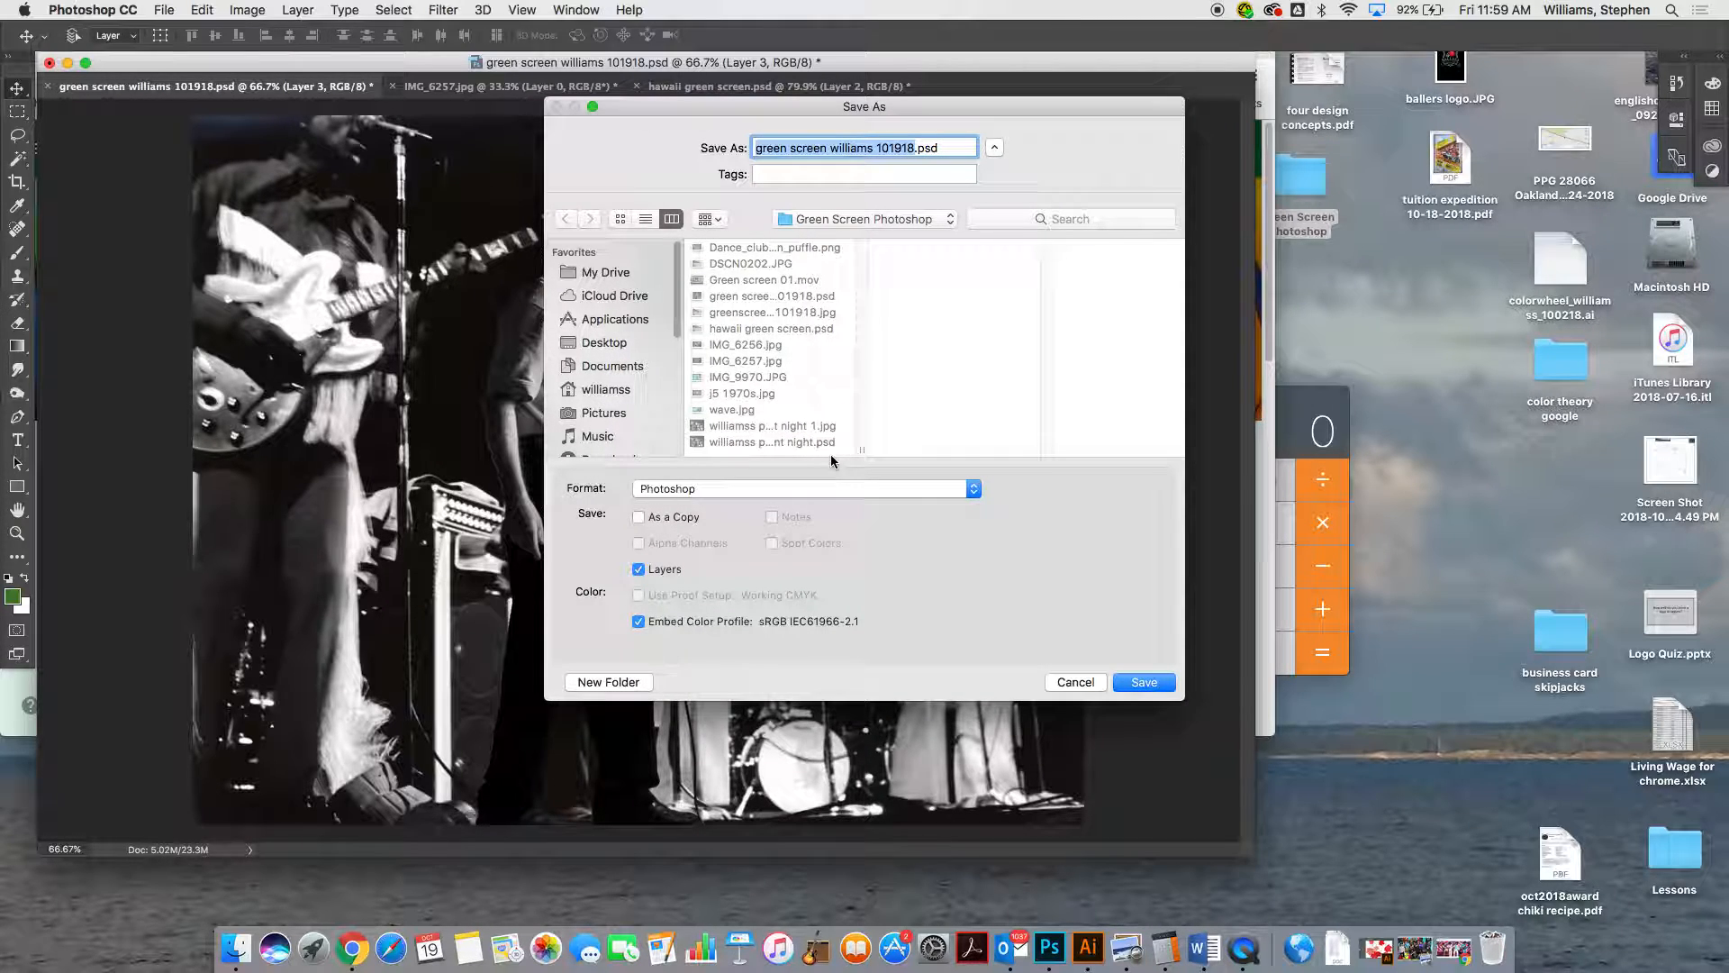
click(817, 491)
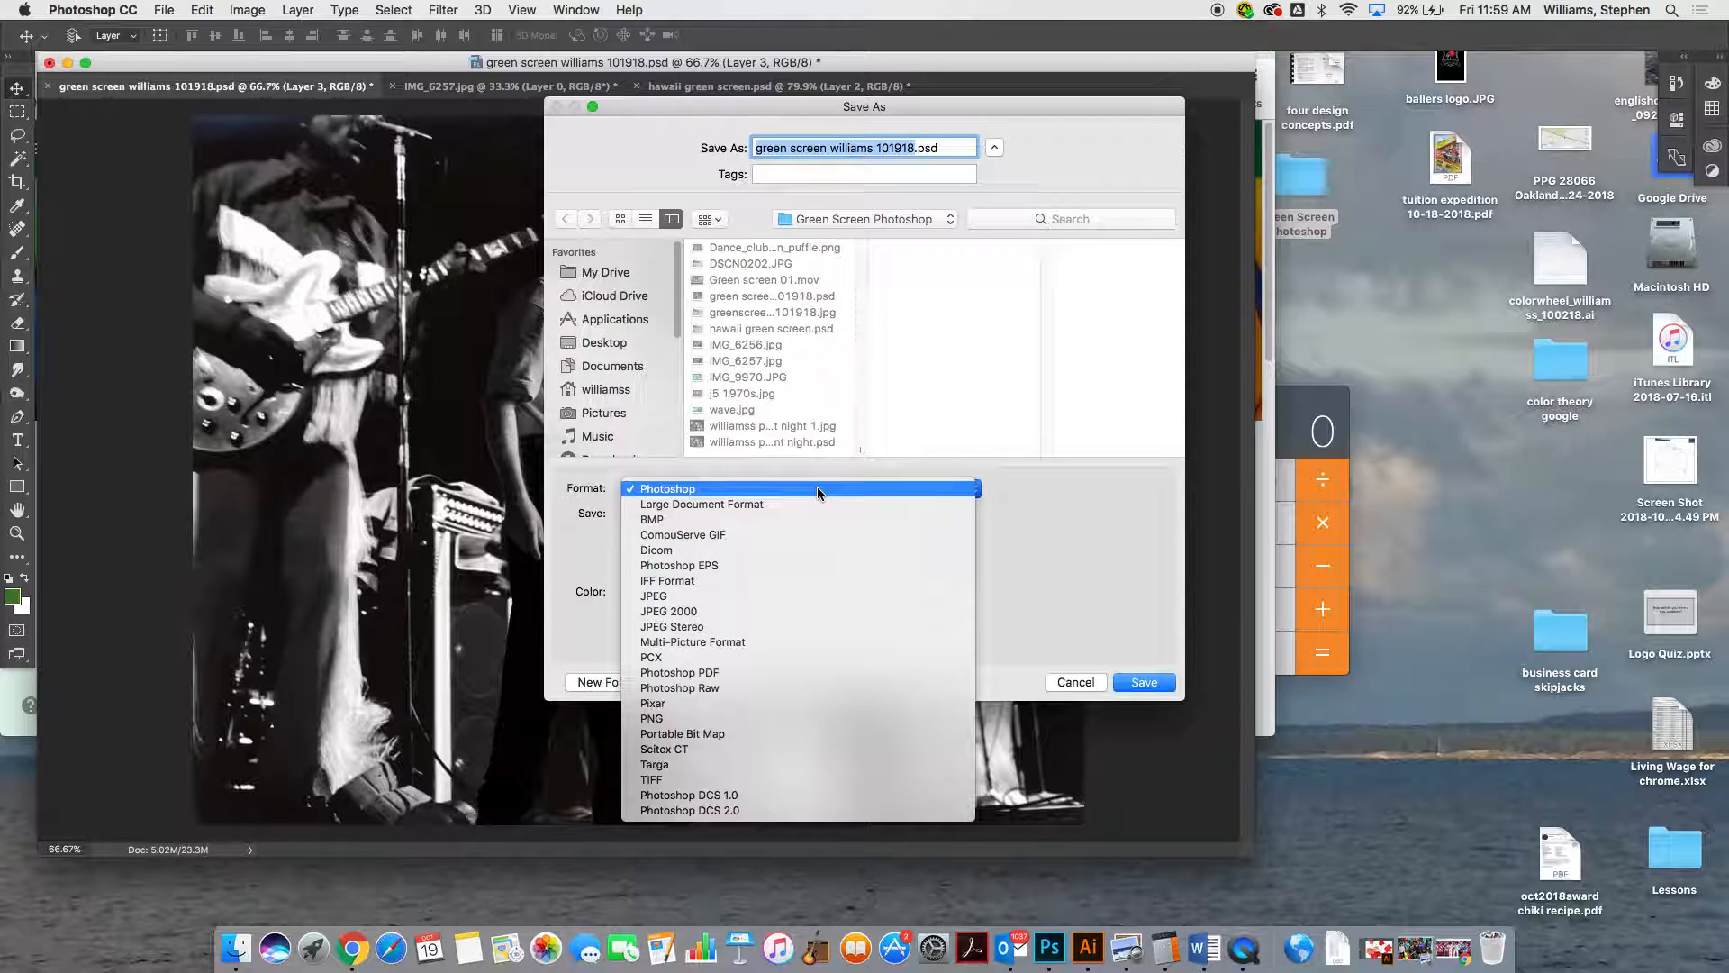
click(750, 596)
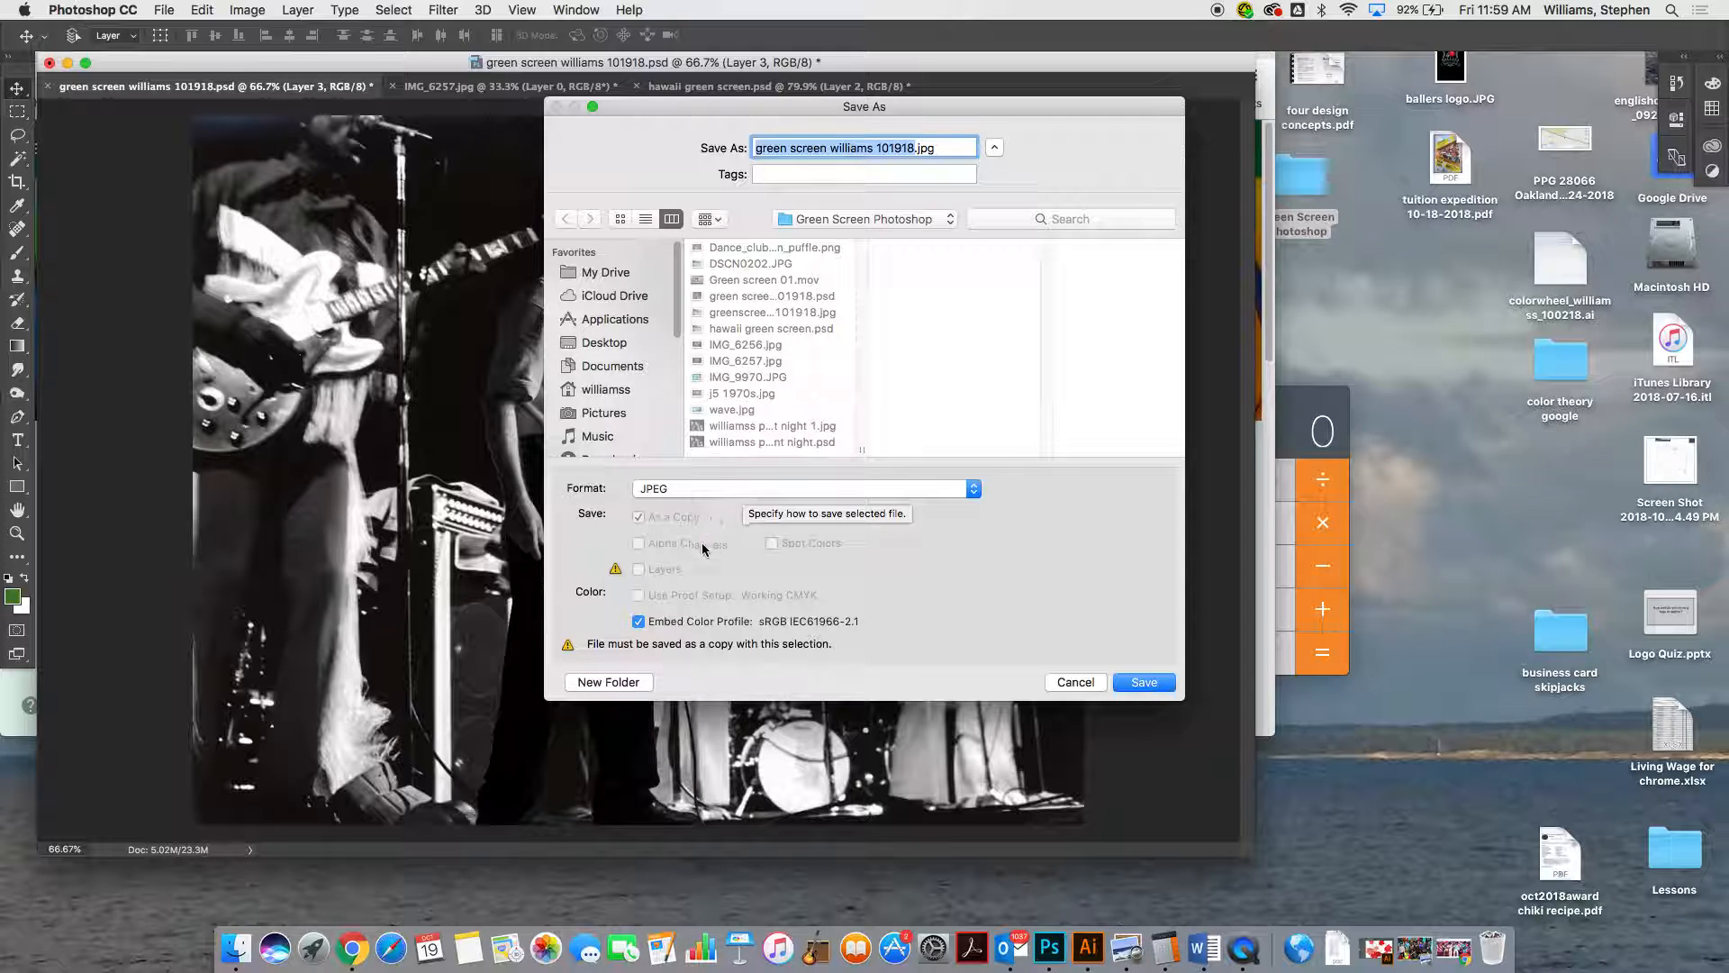
click(1135, 686)
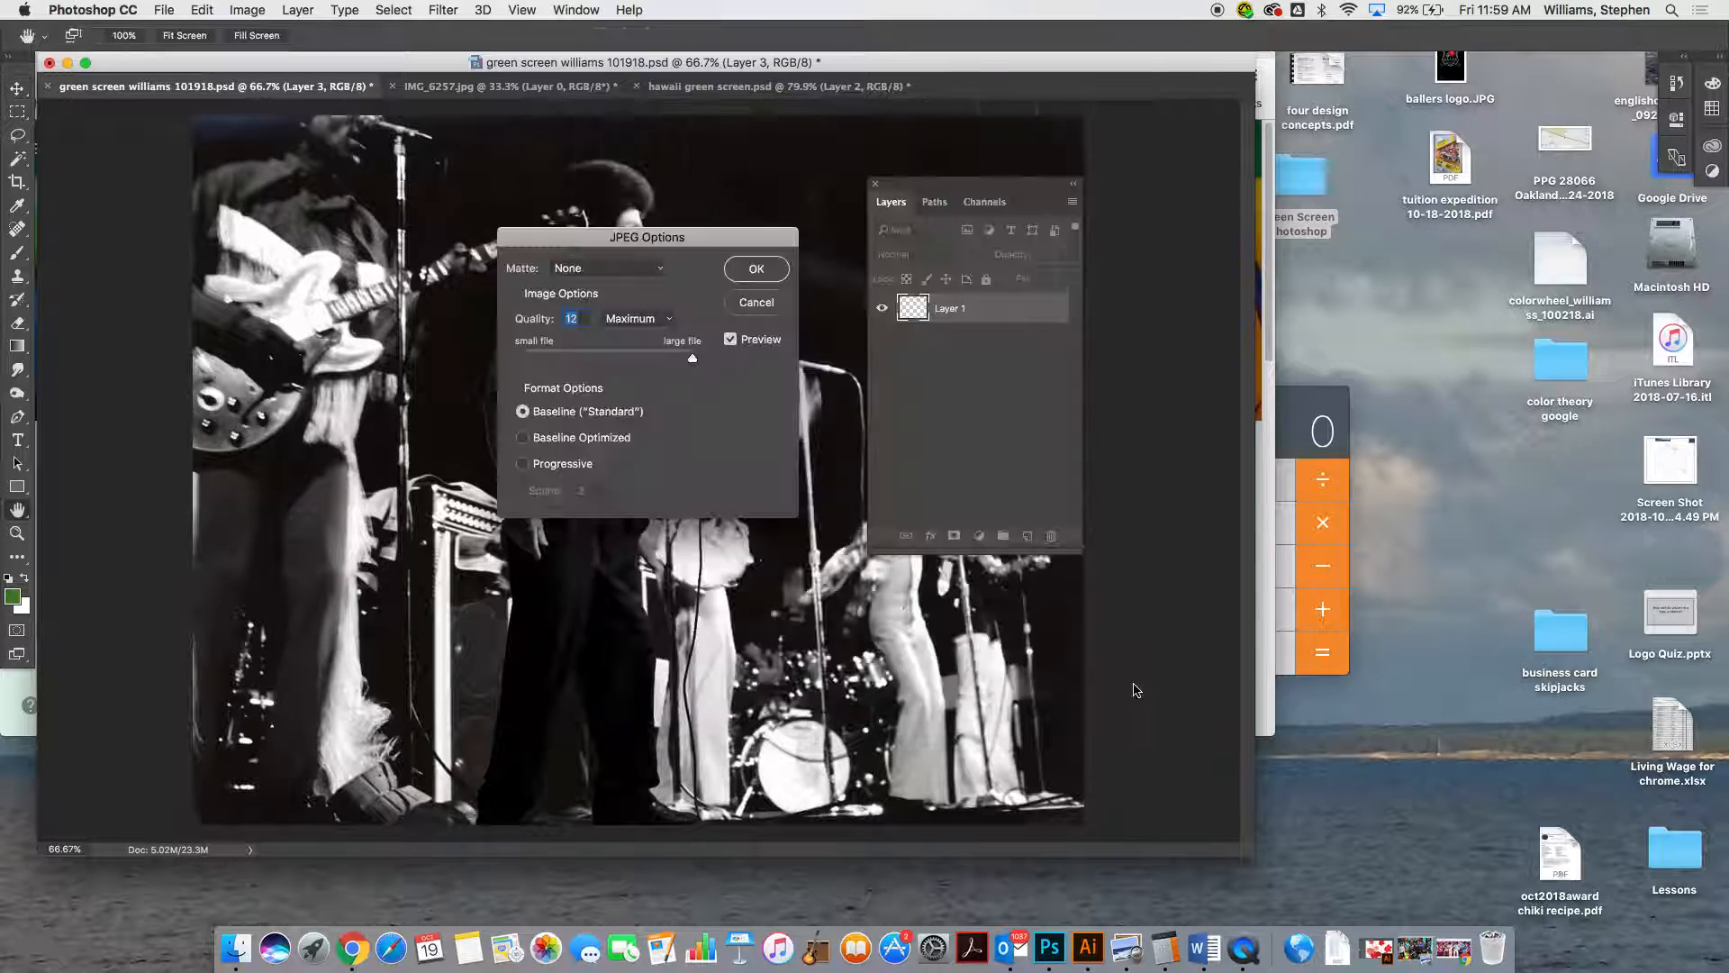
click(757, 269)
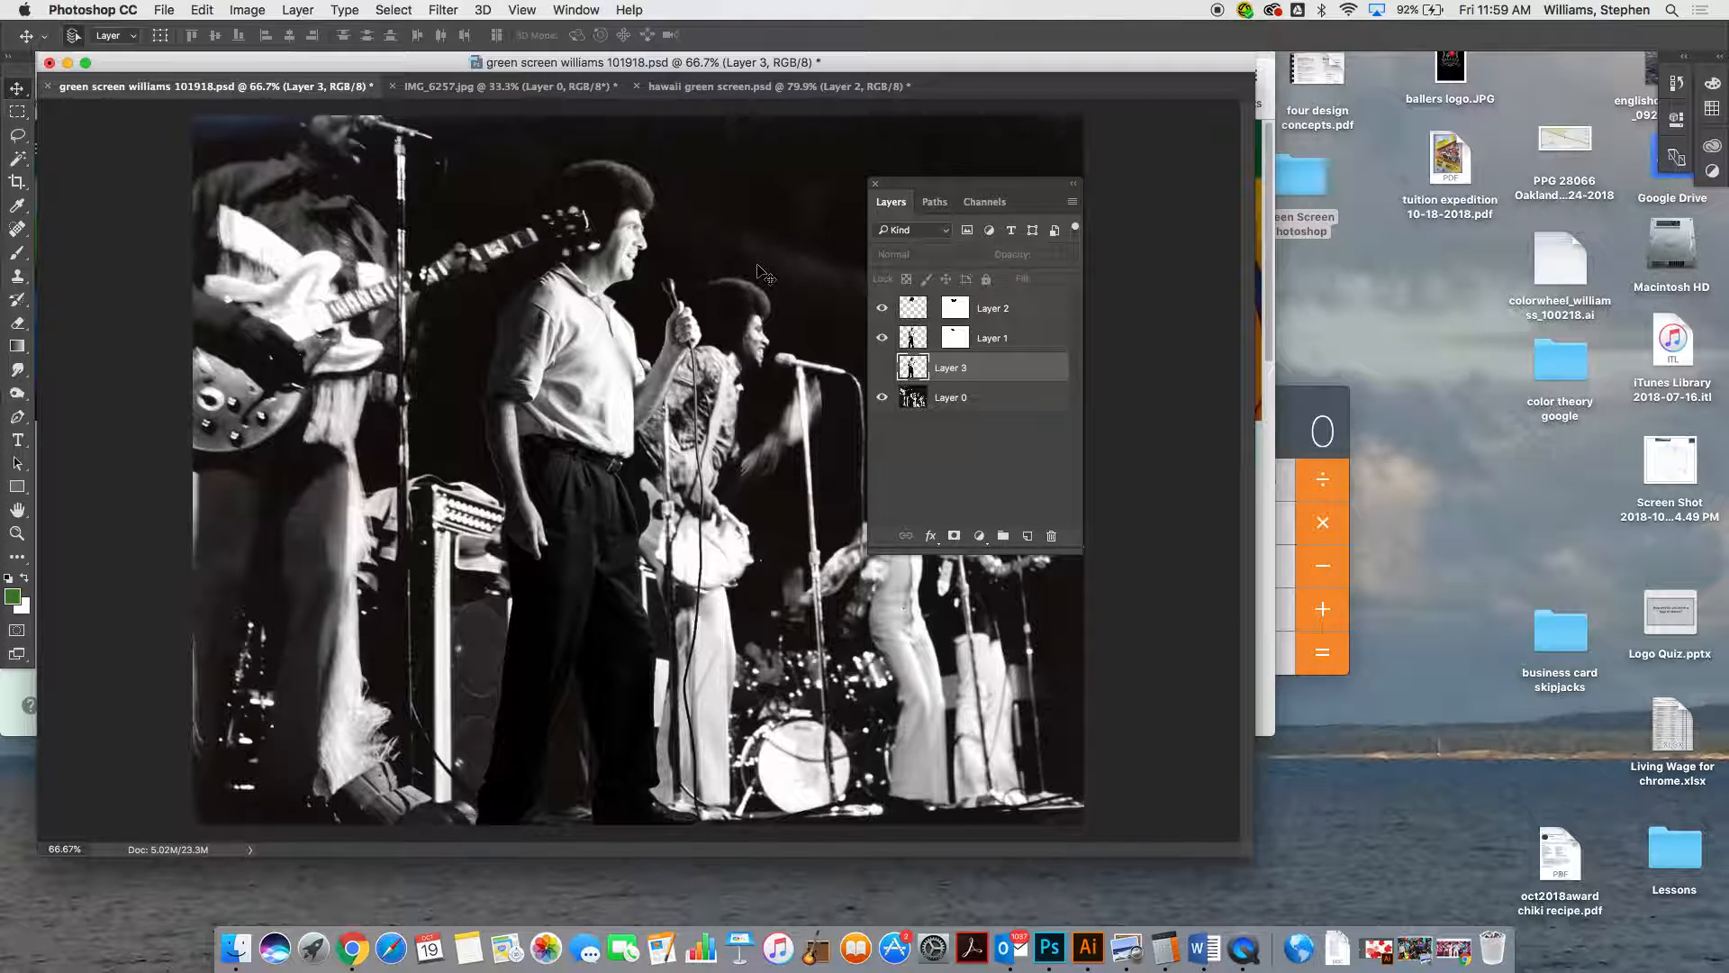